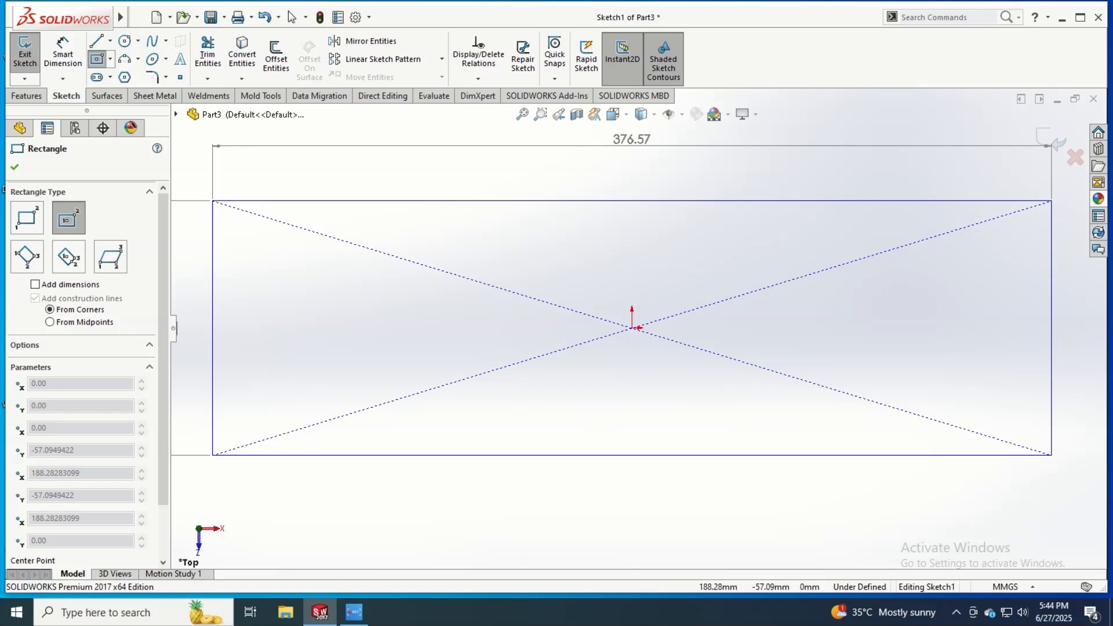
# Size the centre rectangle at the origin to 6000 mm wide and 3000 mm high.
pyautogui.press('Return')
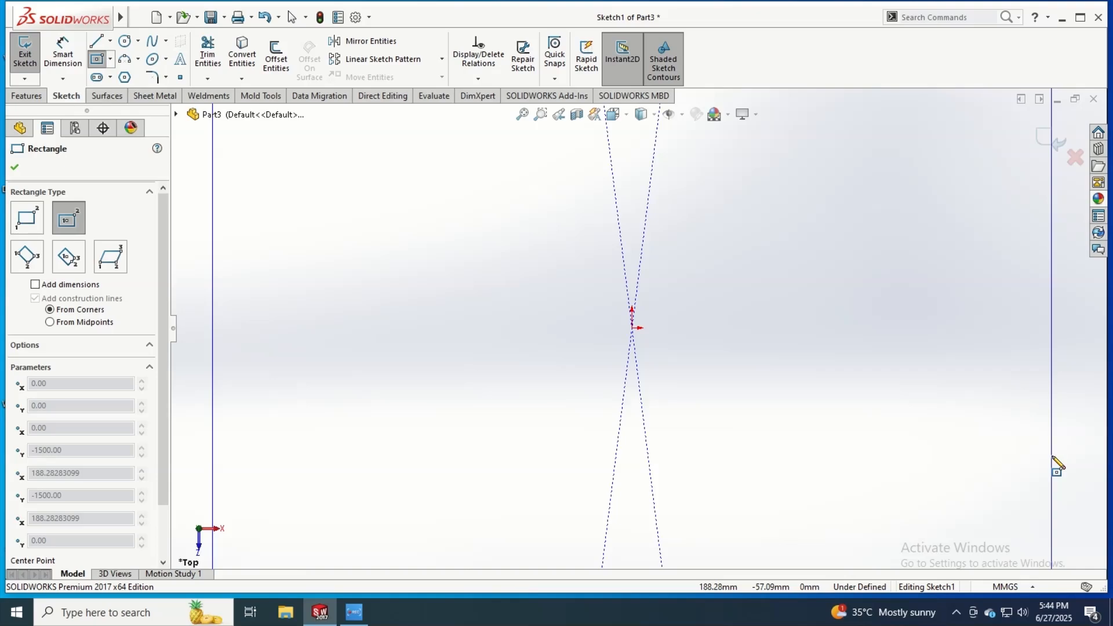
pyautogui.press('Return')
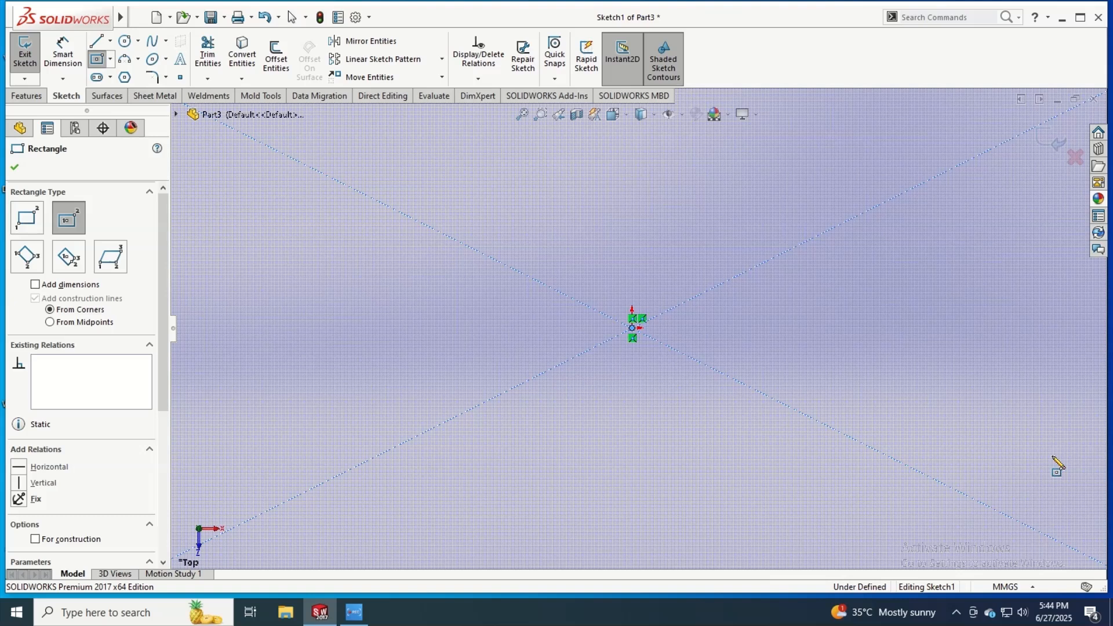
pyautogui.press('f')
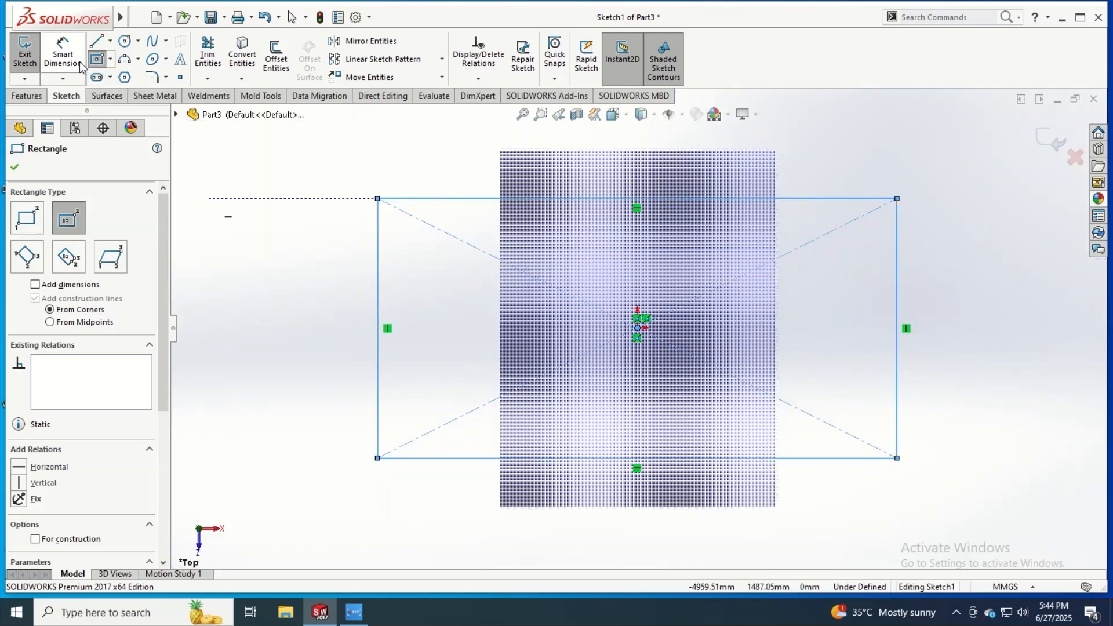
# Dimension the rectangle's vertical side as 3000 mm and its horizontal side as 6000 mm, and exit the sketch.
pyautogui.click(57, 56)
pyautogui.click(377, 367)
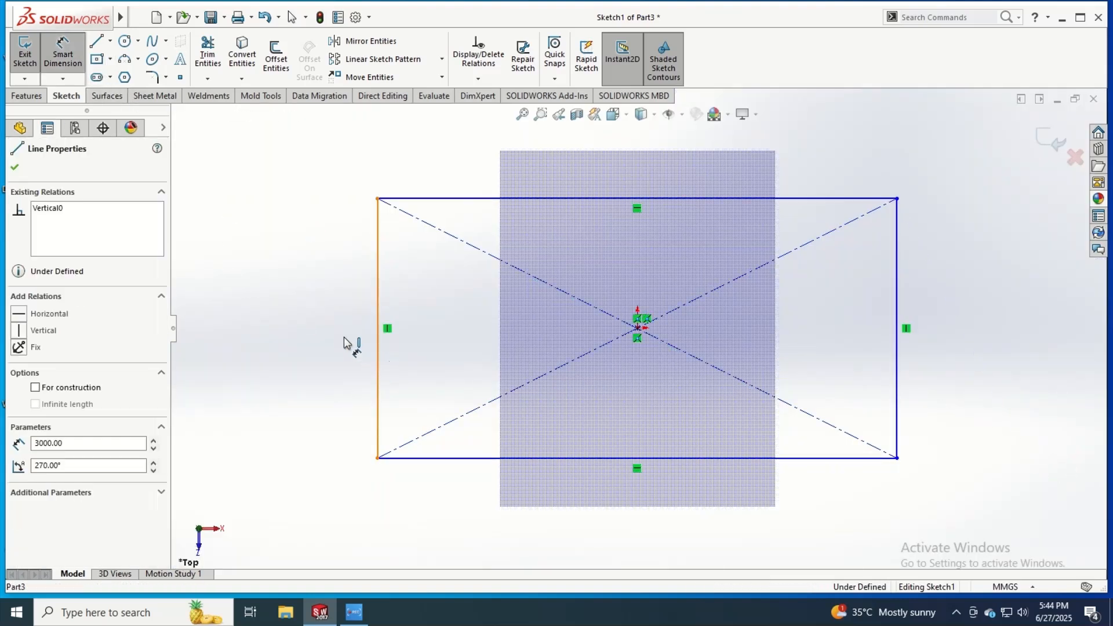
pyautogui.click(334, 331)
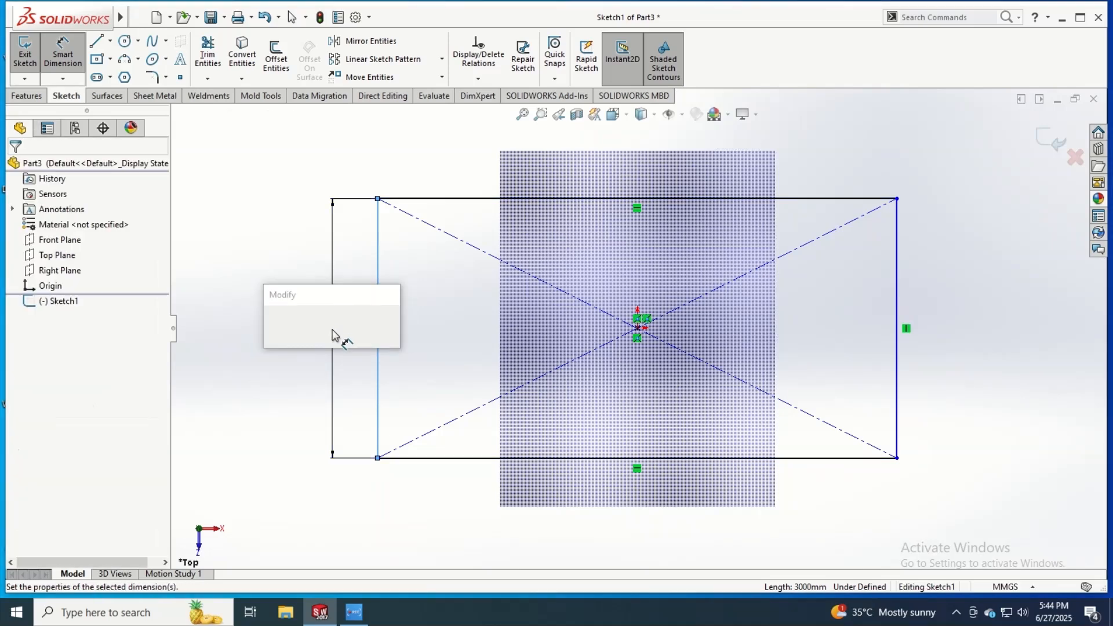
pyautogui.press('Return')
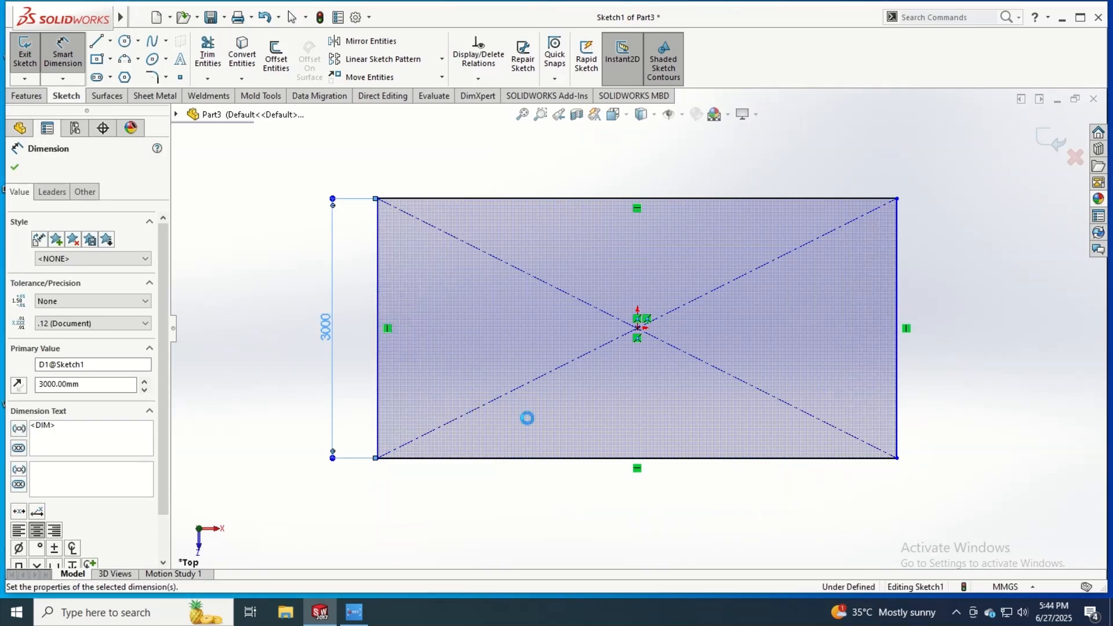
pyautogui.click(638, 463)
pyautogui.click(639, 509)
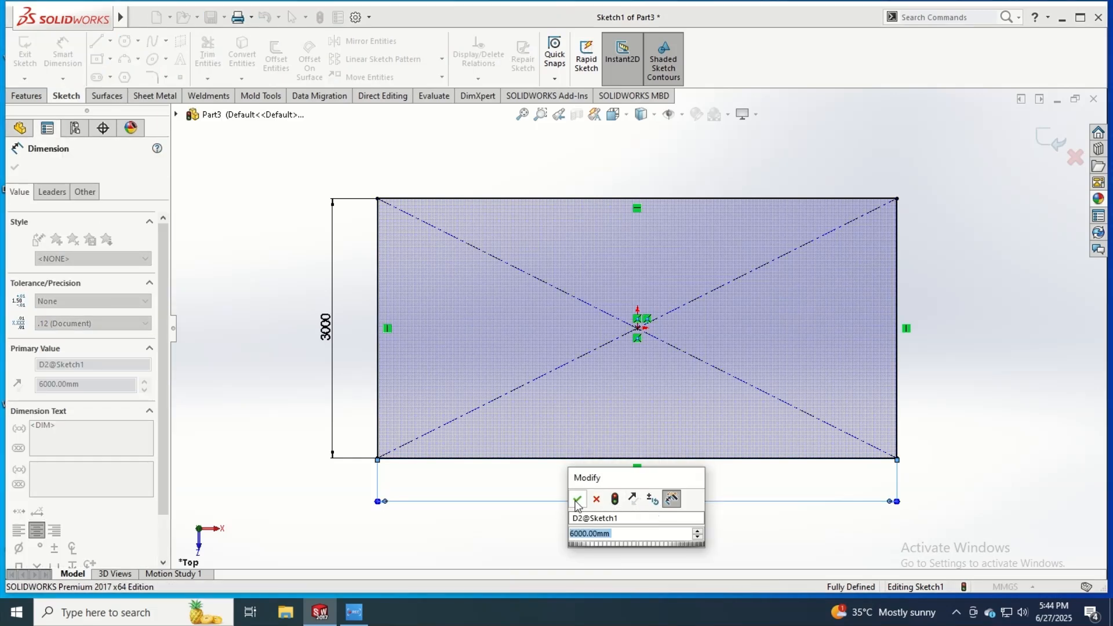
pyautogui.click(578, 499)
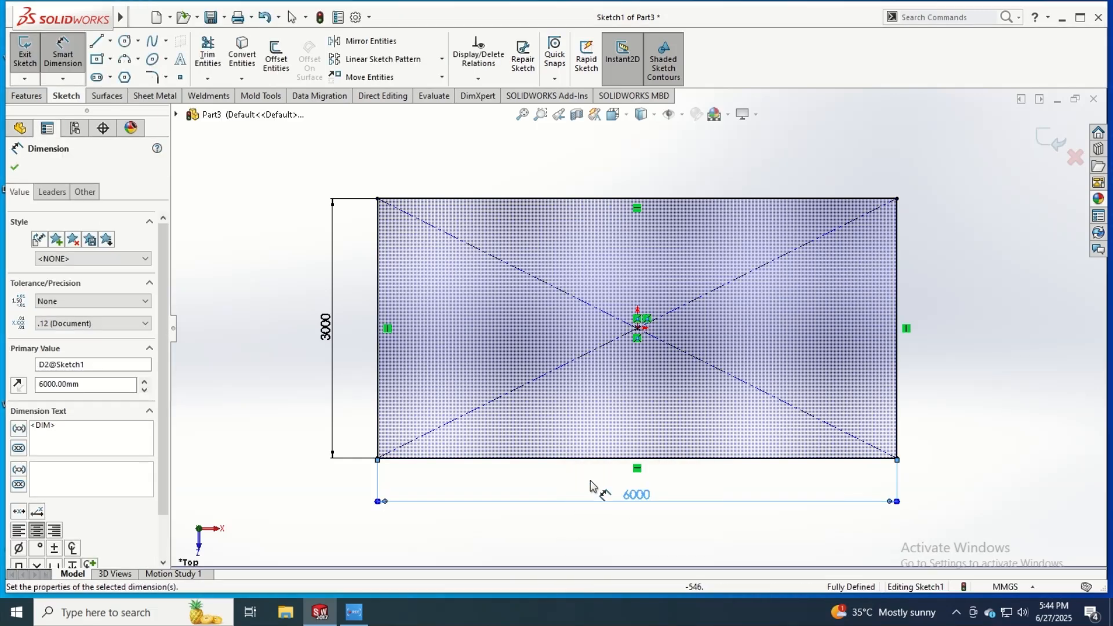
pyautogui.click(1055, 145)
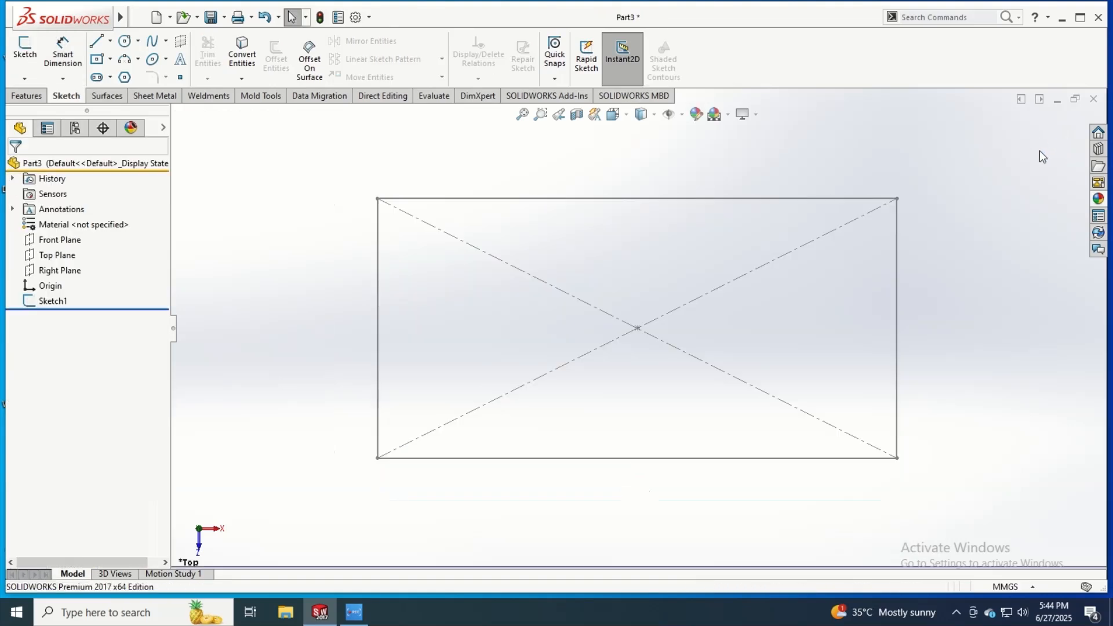
# Create a 30 mm thick sheet metal base flange from the rectangle sketch.
pyautogui.hotkey('ctrl', '7')
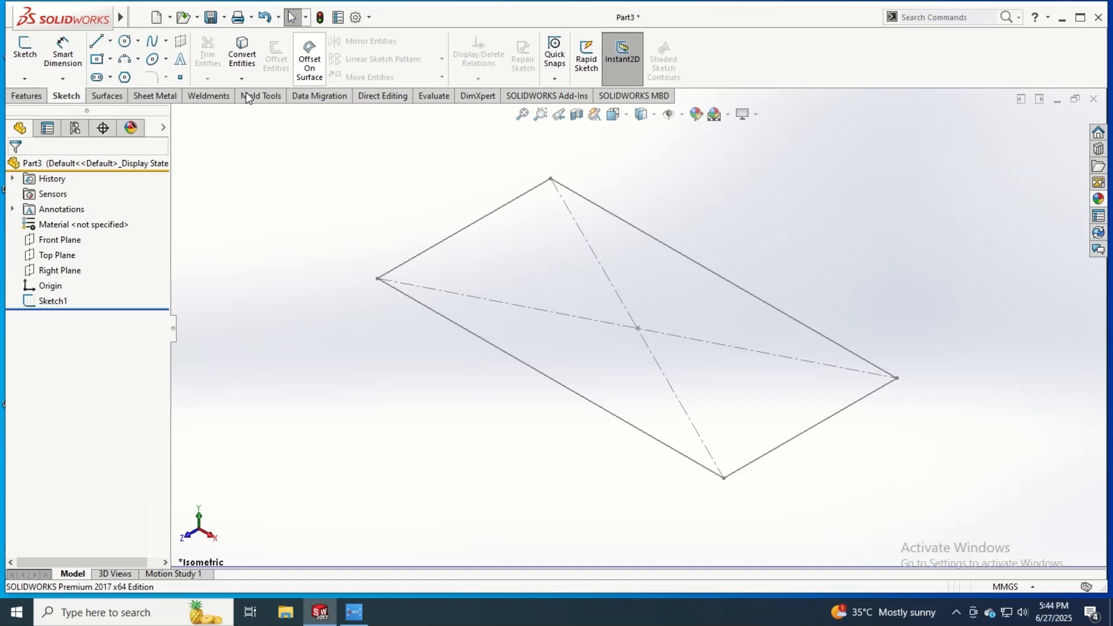
pyautogui.click(155, 96)
pyautogui.click(33, 55)
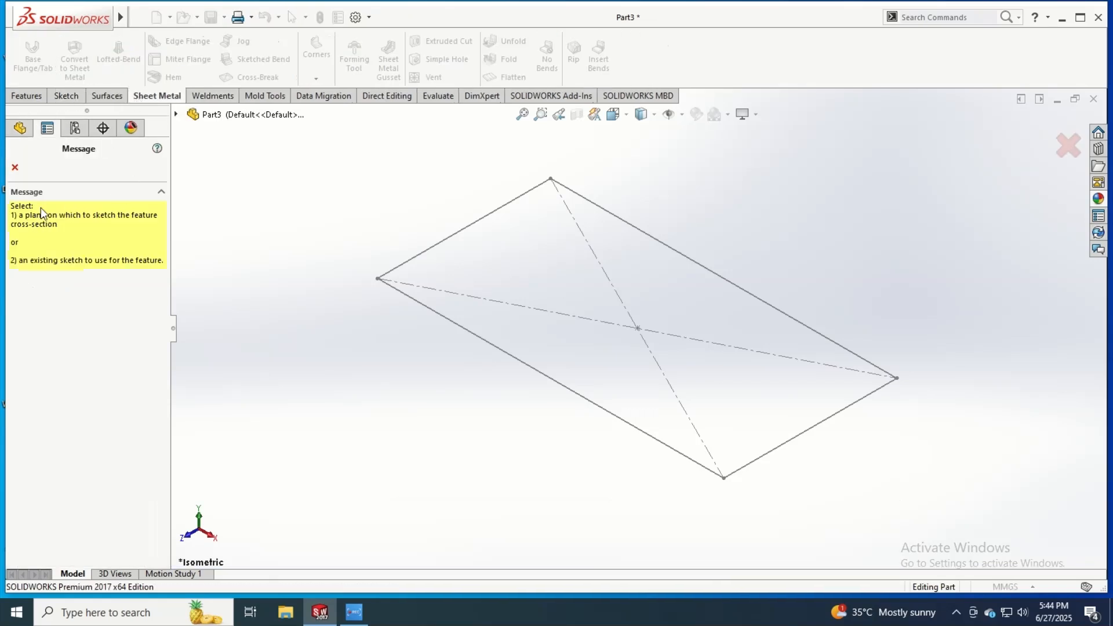
pyautogui.click(409, 300)
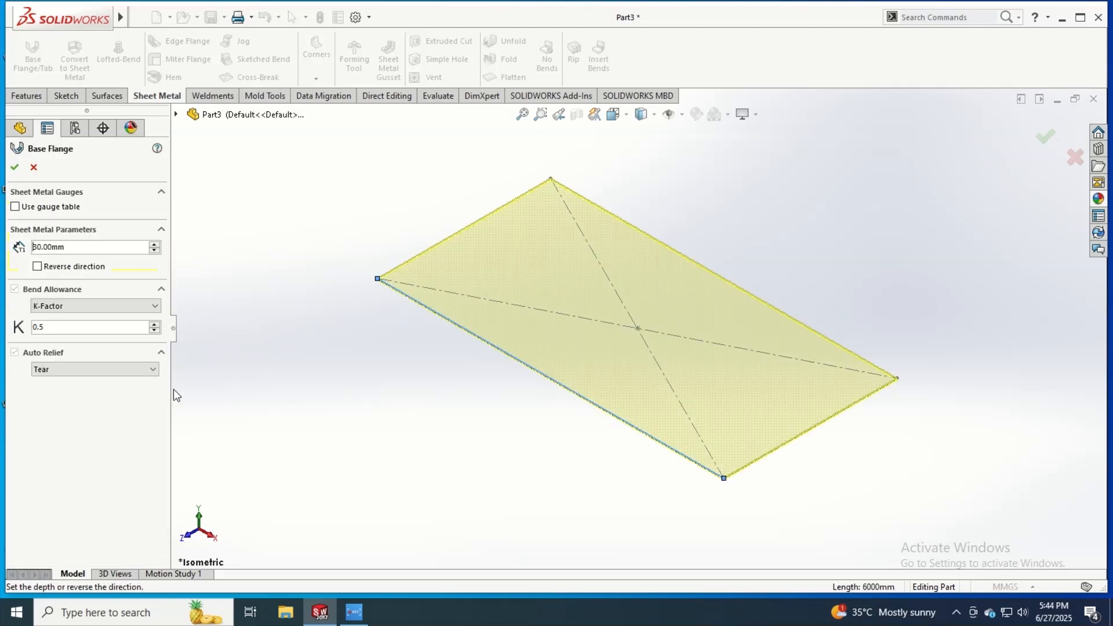
pyautogui.click(15, 168)
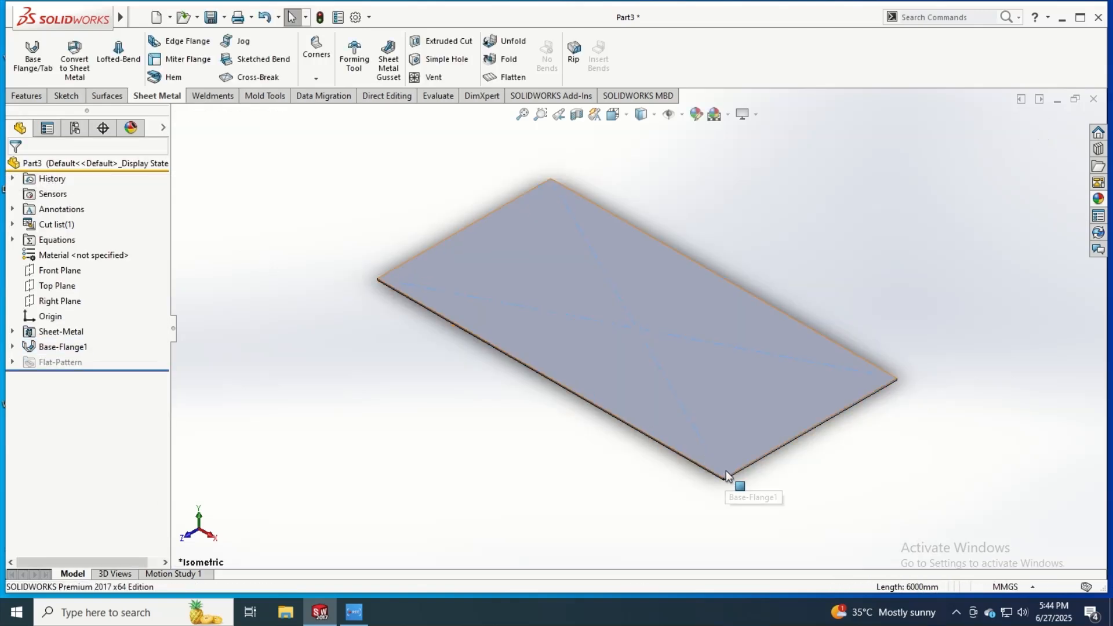
# Start an edge flange on all four upper edges of the plate, at 90 degrees and pointing downward.
pyautogui.scroll(-4, 729, 481)
pyautogui.scroll(-1, 722, 475)
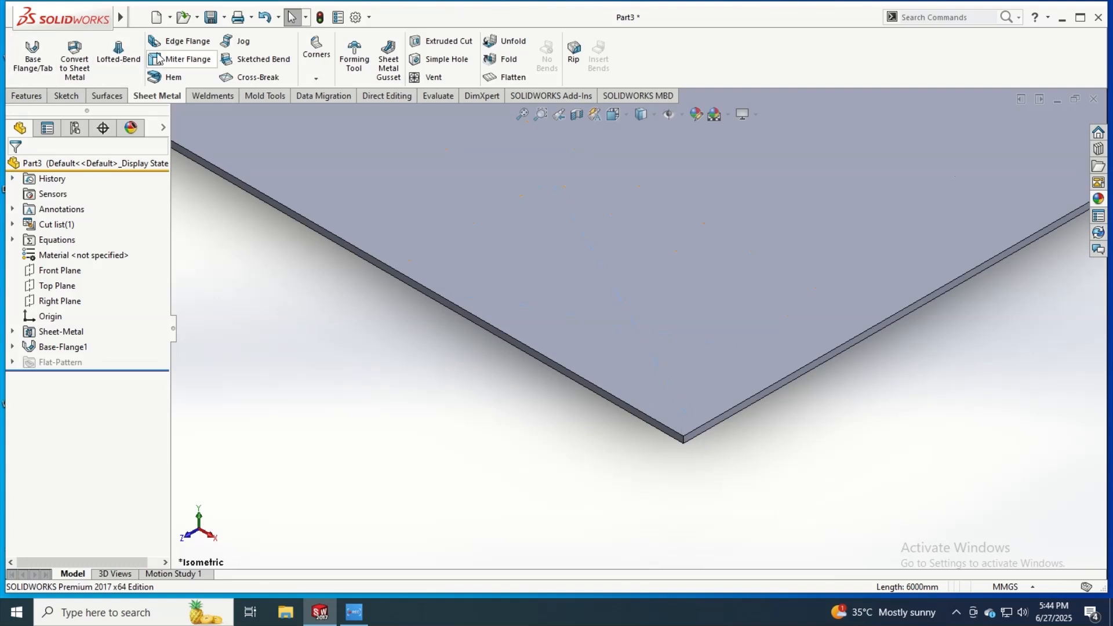
pyautogui.click(618, 402)
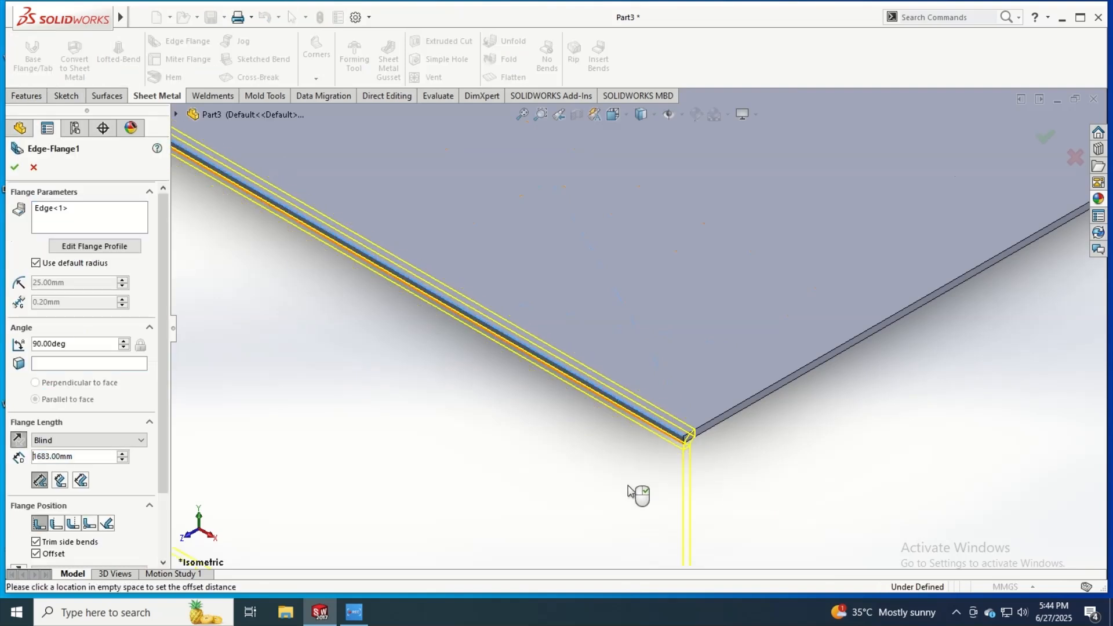
pyautogui.click(700, 429)
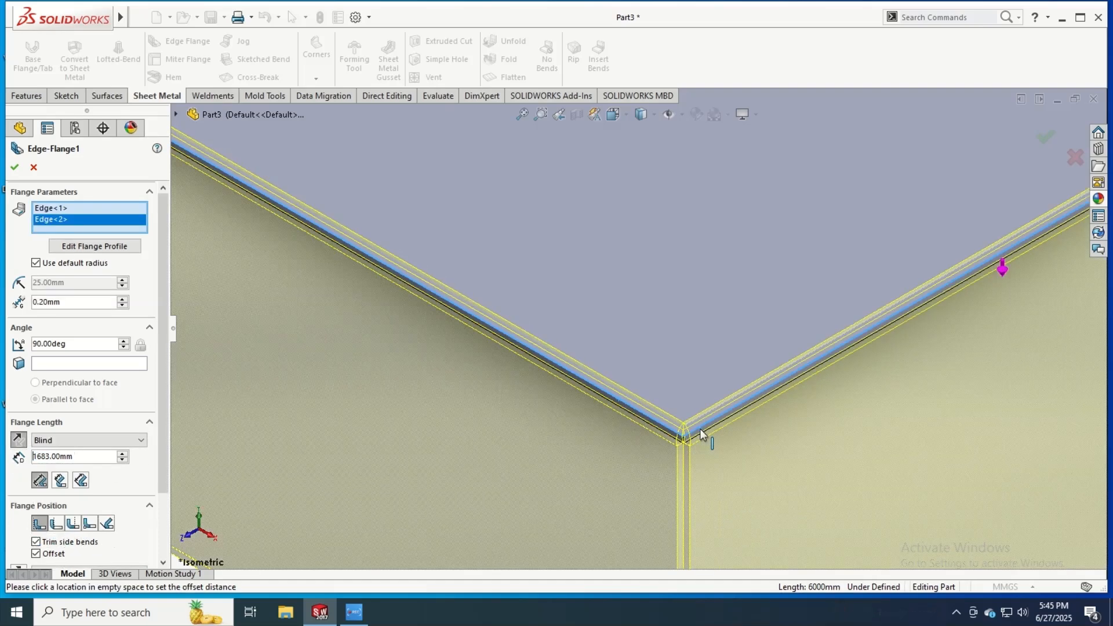
pyautogui.scroll(4, 676, 452)
pyautogui.scroll(3, 677, 453)
pyautogui.moveTo(558, 257); pyautogui.dragTo(589, 360, button='middle')
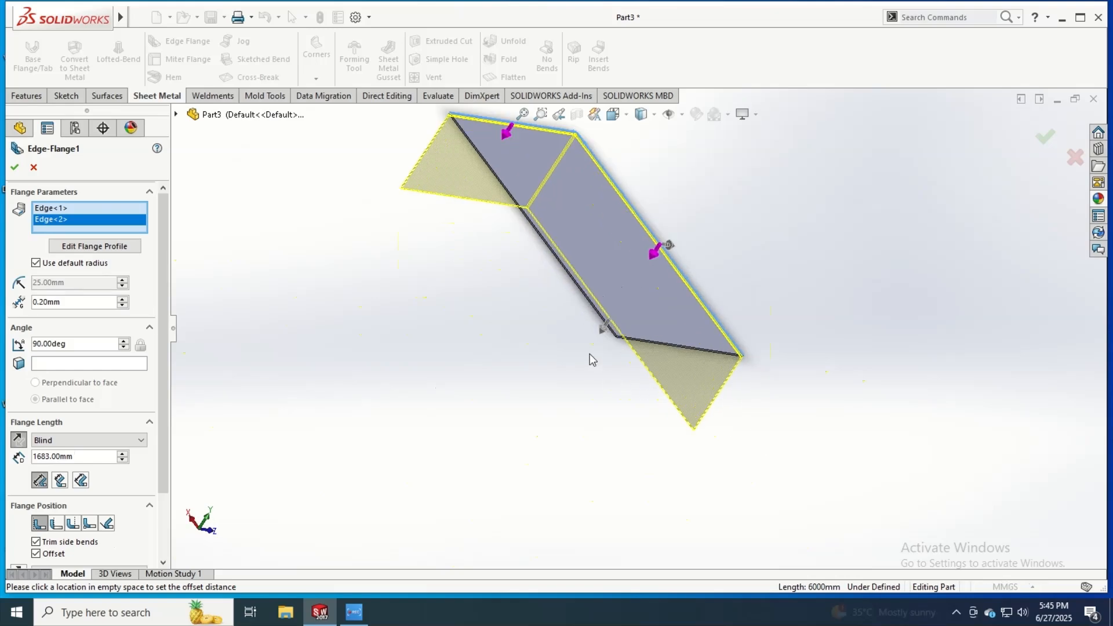
pyautogui.scroll(-5, 637, 330)
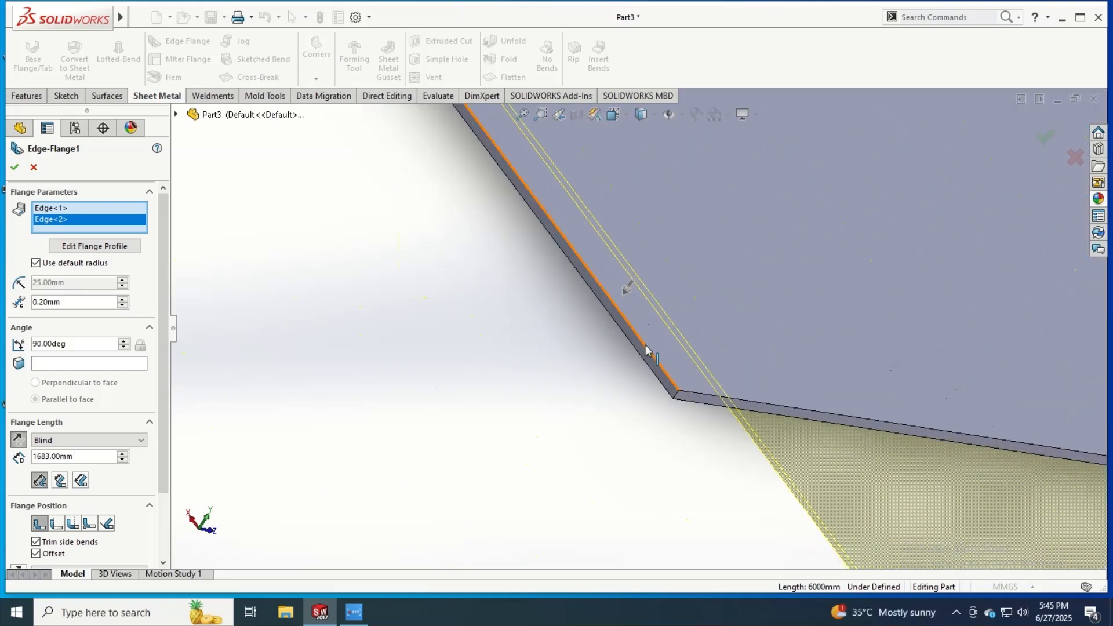
pyautogui.click(647, 348)
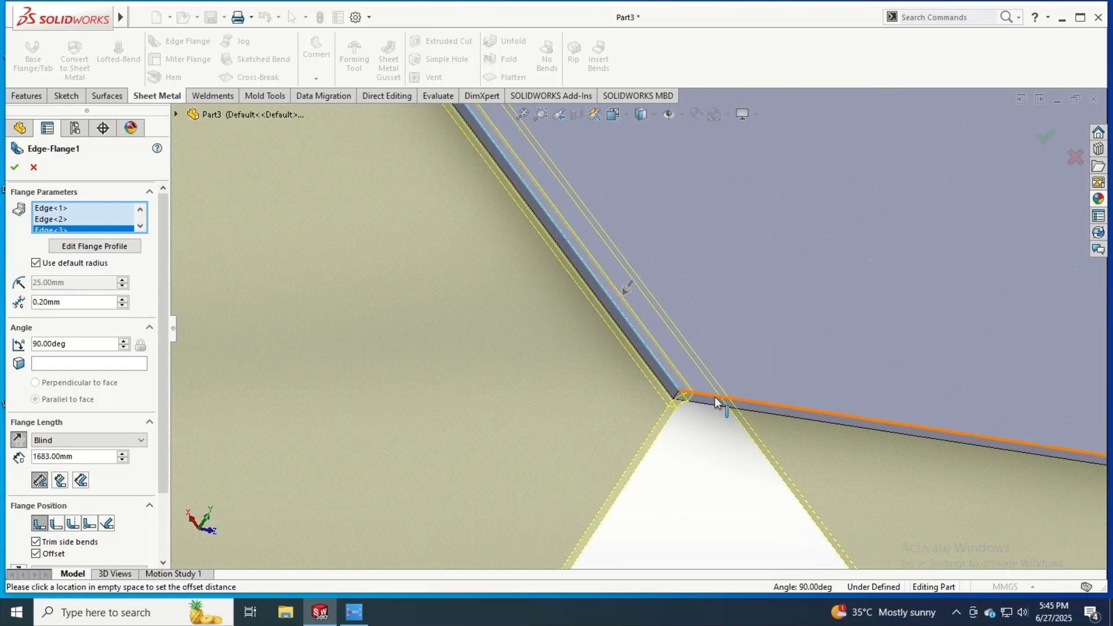
pyautogui.click(713, 401)
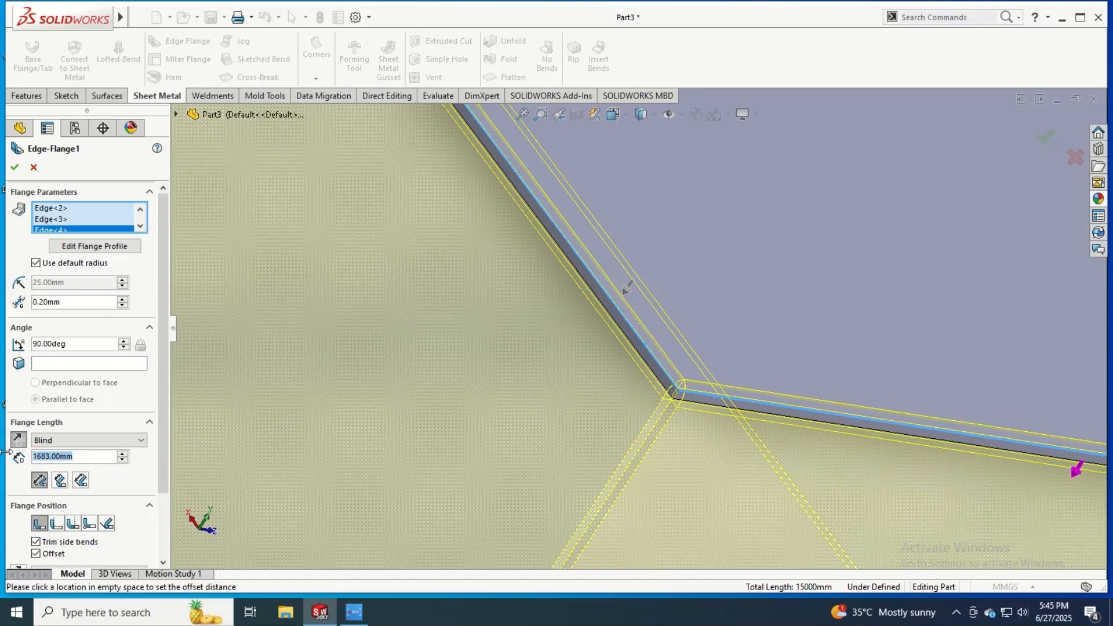
# Set the length of the four edge flanges to 250 mm and accept the feature.
pyautogui.write('300')
pyautogui.press('Return')
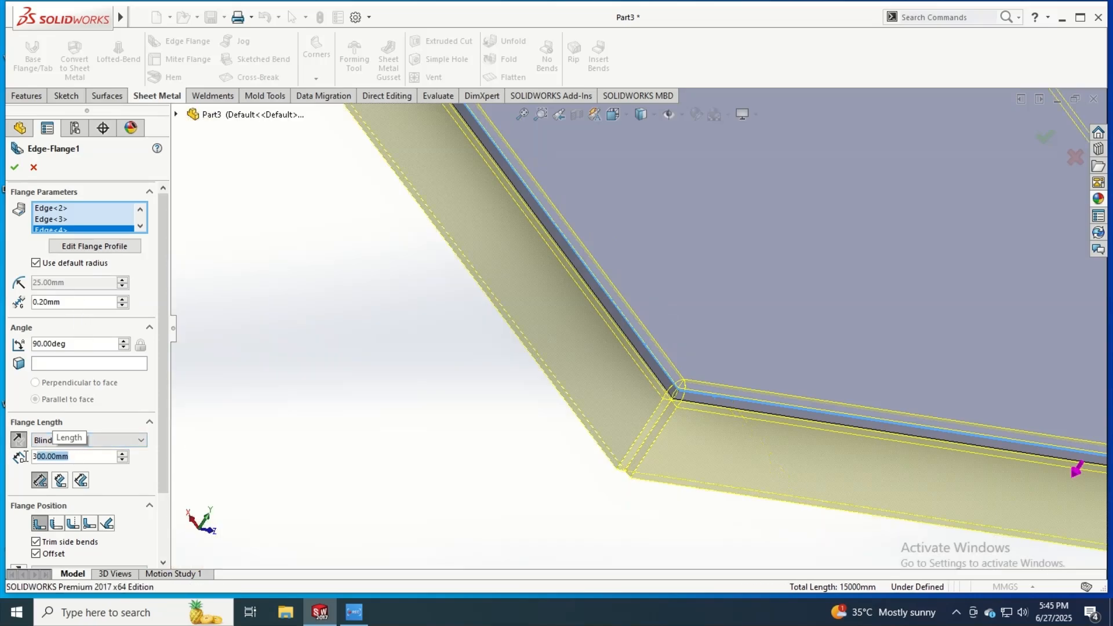
pyautogui.write('250')
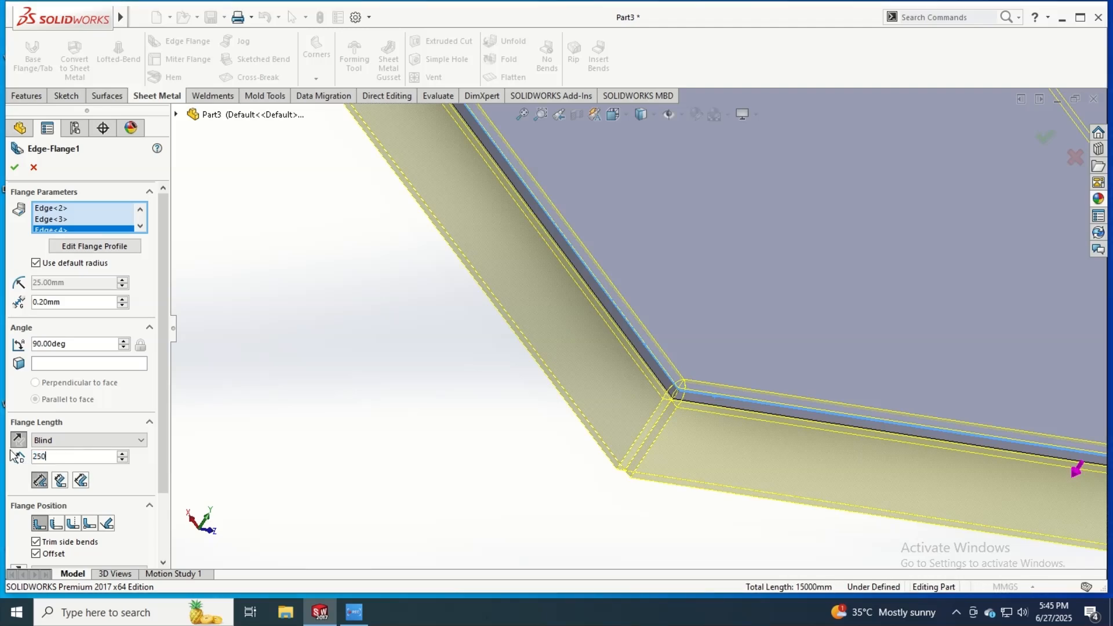
pyautogui.press('Return')
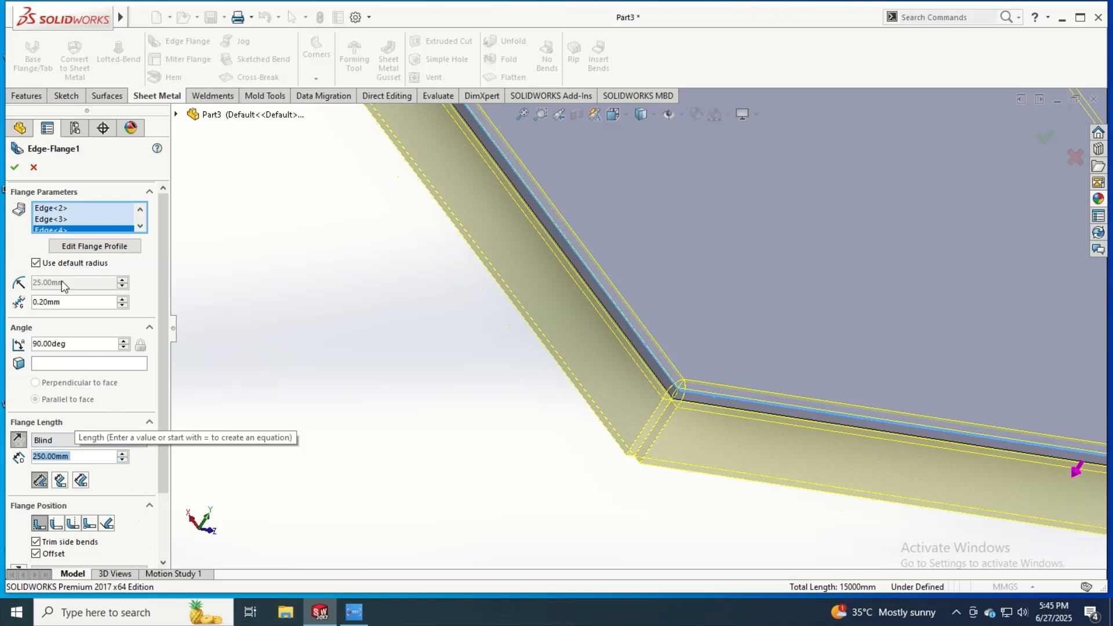
pyautogui.click(14, 169)
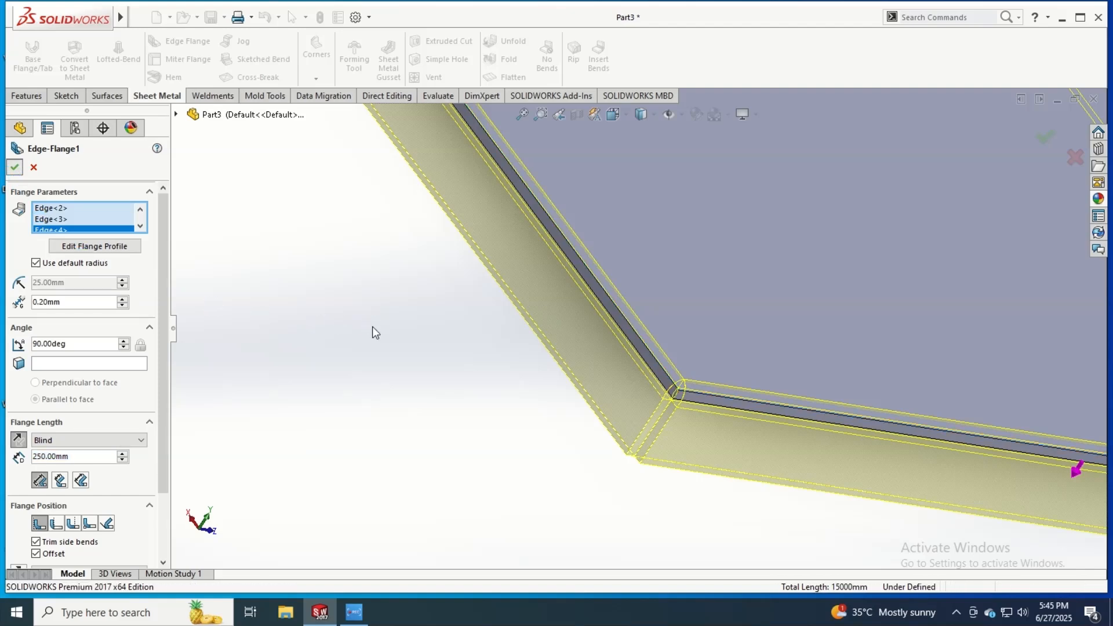
# Set up a second edge flange turned inward, using the free outer edges of all four side flanges.
pyautogui.moveTo(778, 467); pyautogui.dragTo(760, 252, button='middle')
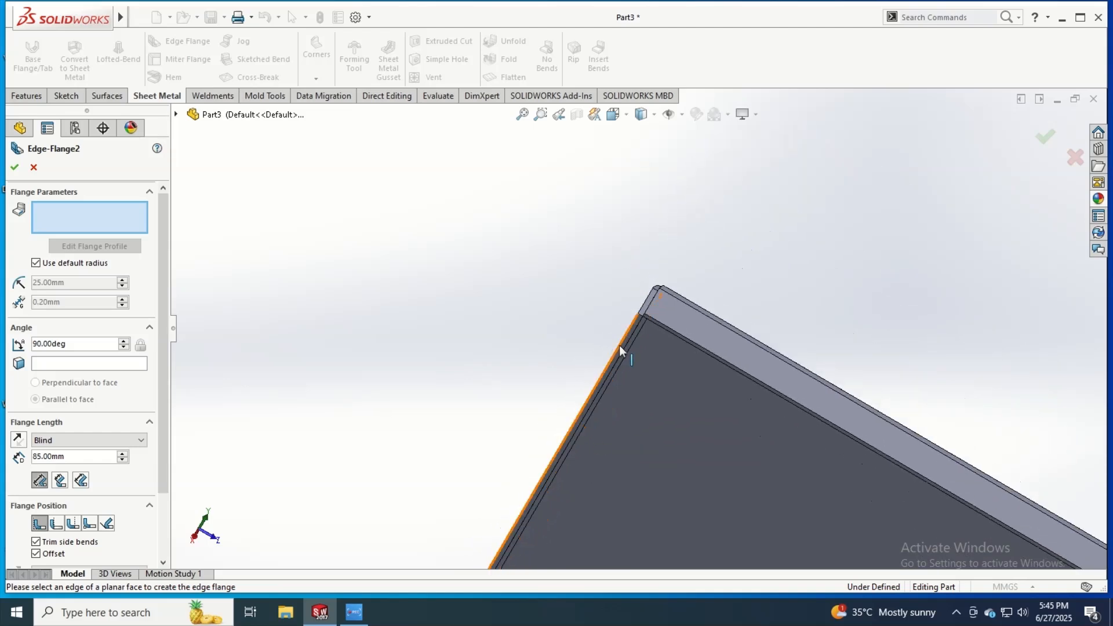
pyautogui.scroll(-4, 632, 343)
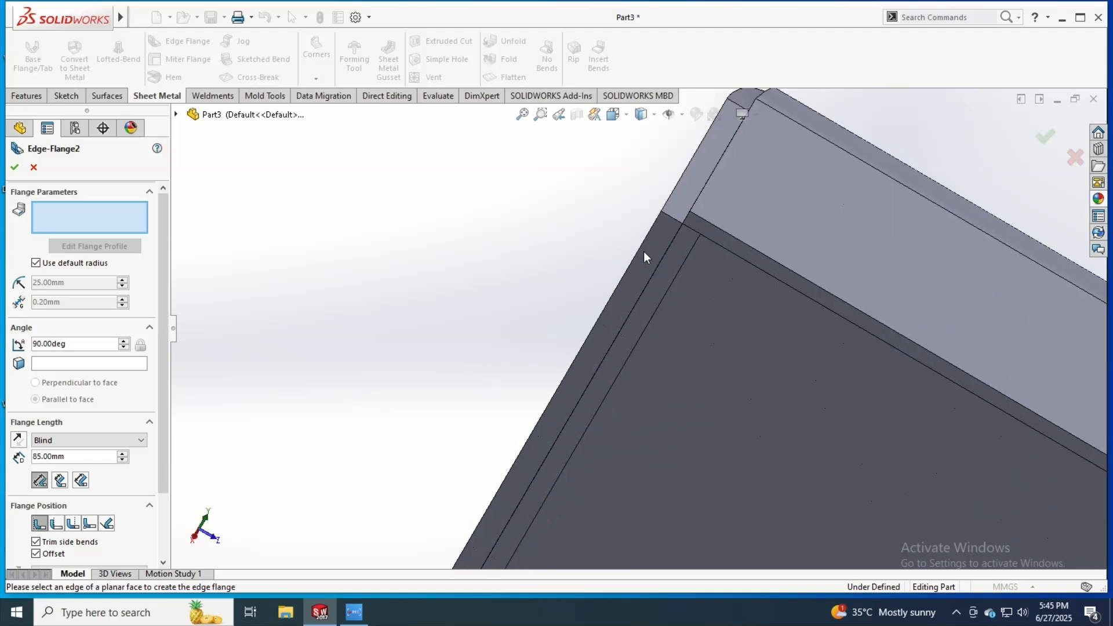
pyautogui.click(641, 246)
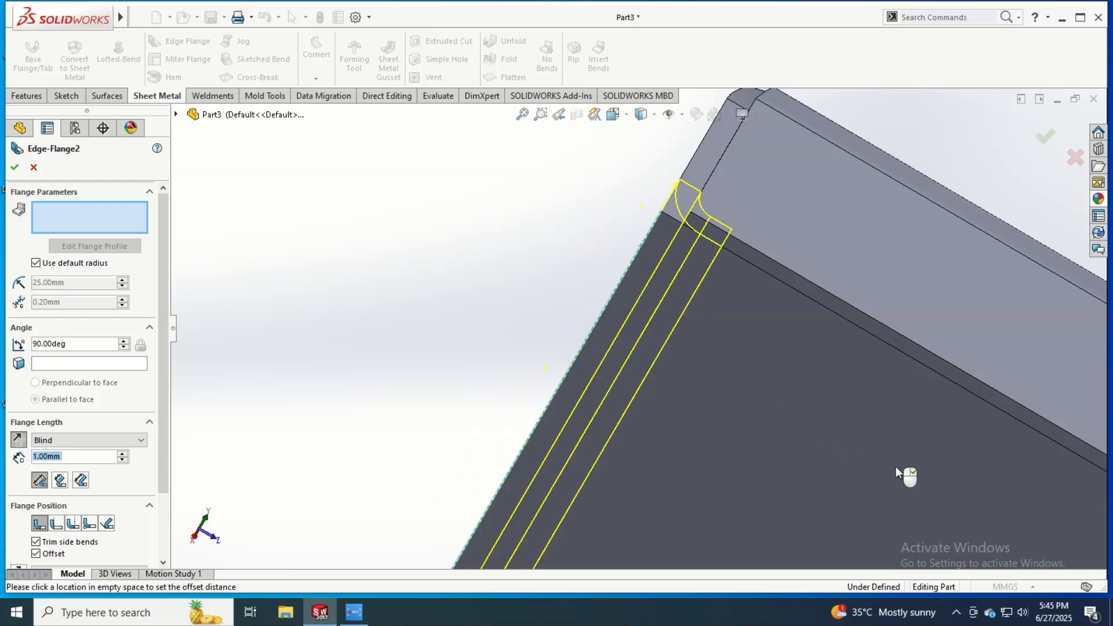
pyautogui.click(950, 367)
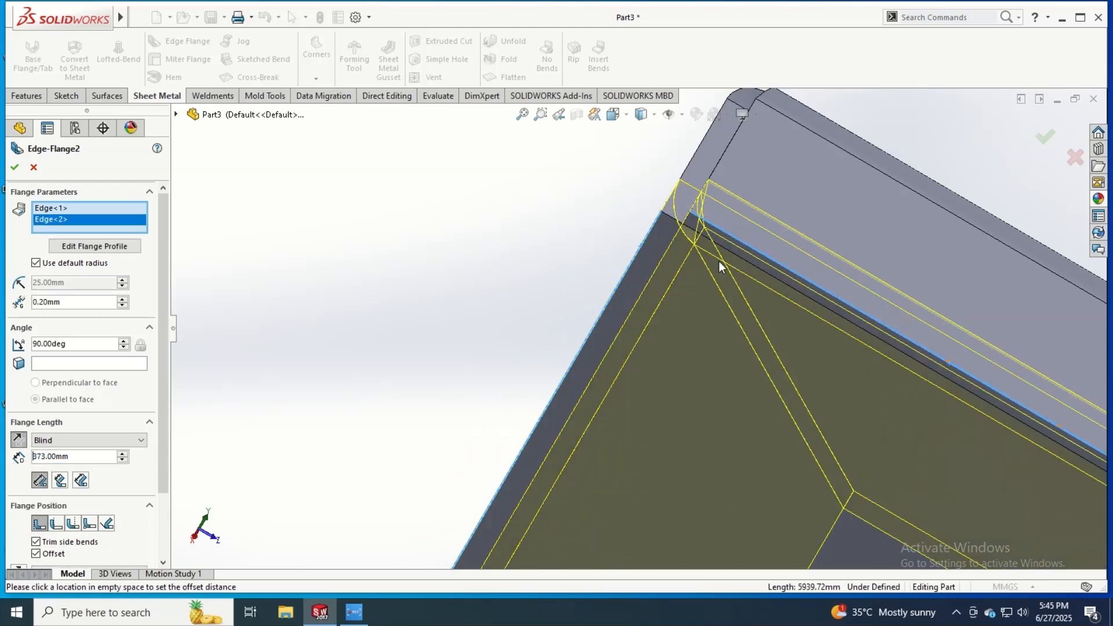
pyautogui.click(520, 122)
pyautogui.scroll(-5, 649, 348)
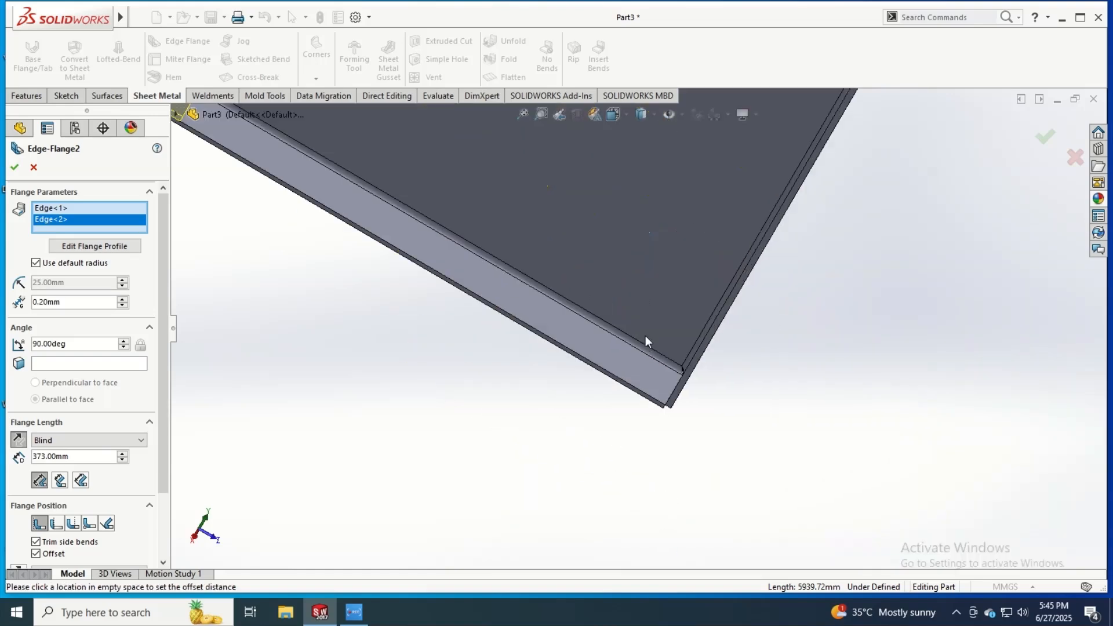
pyautogui.scroll(-2, 650, 353)
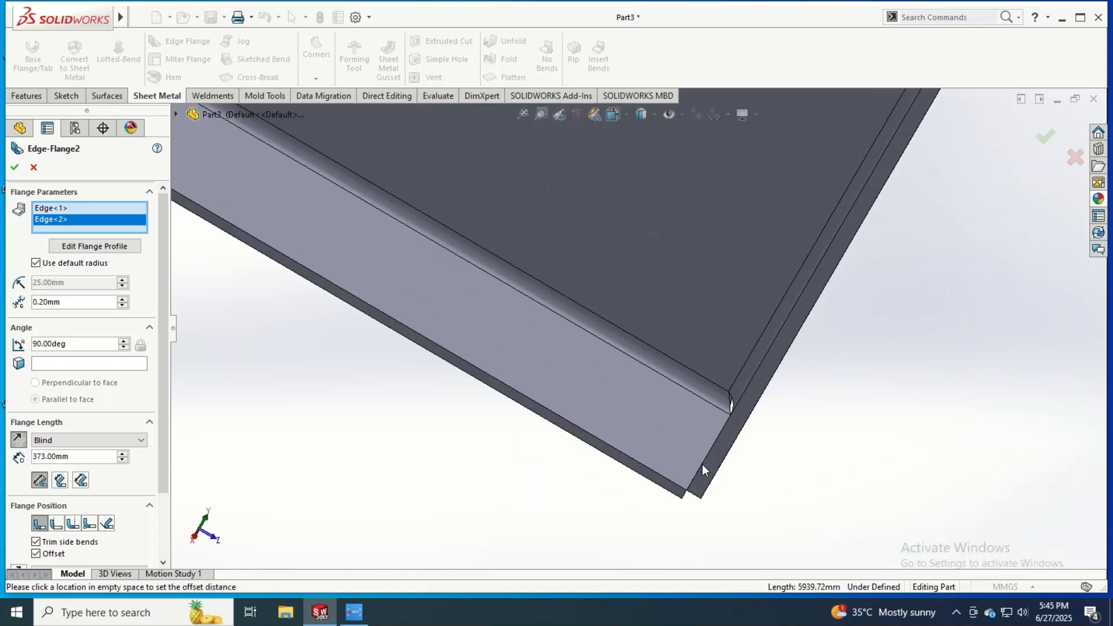
pyautogui.click(667, 493)
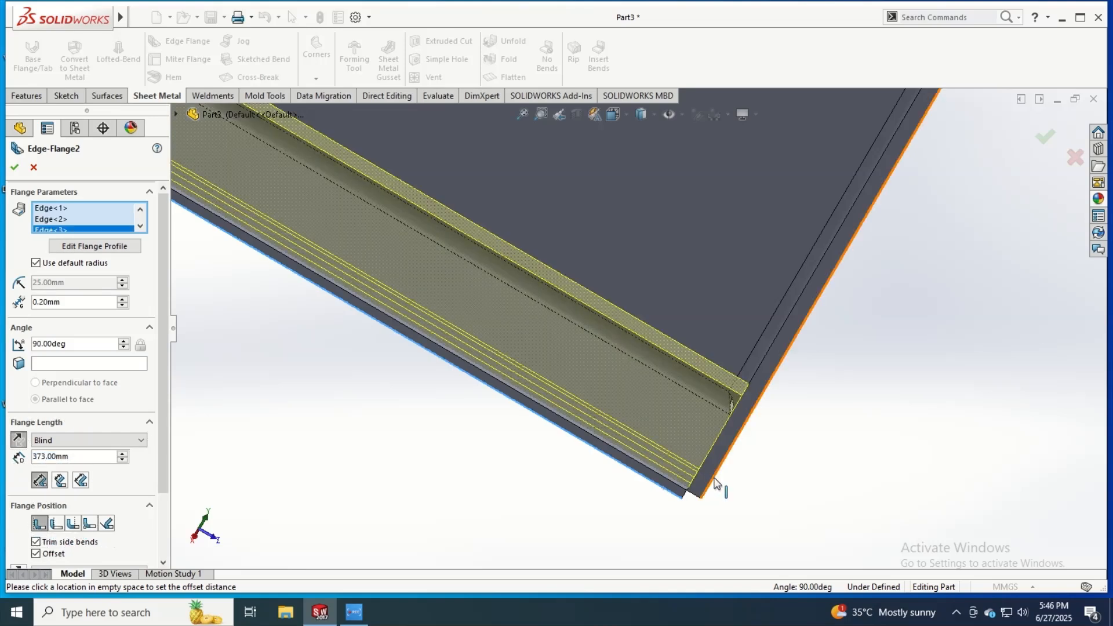
pyautogui.click(712, 482)
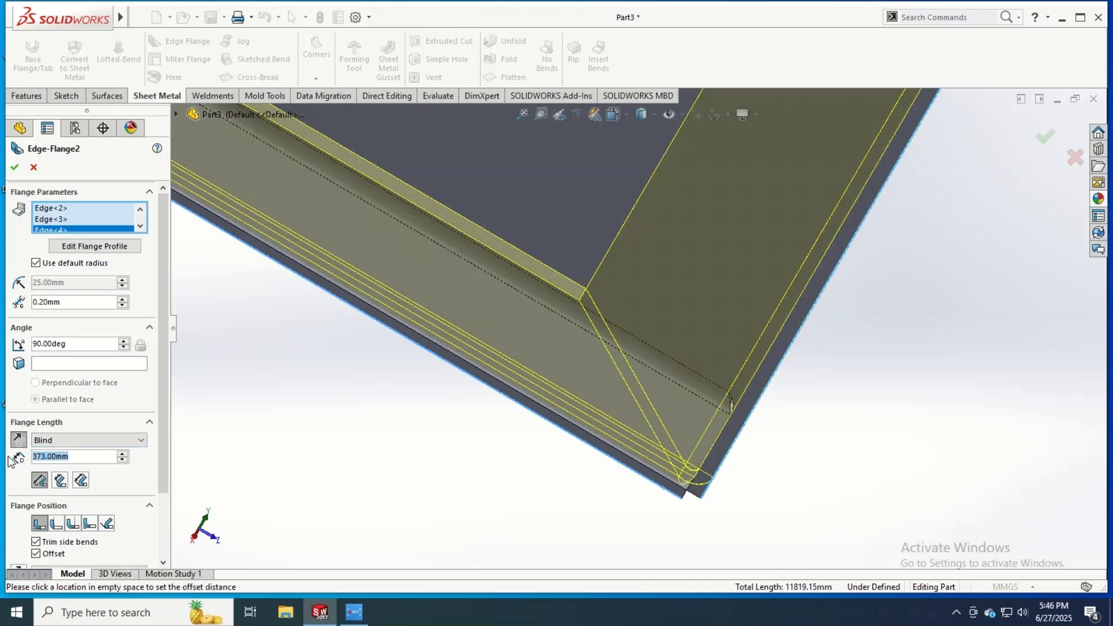
# Set the length of the inward edge flanges to 150 mm.
pyautogui.write('50')
pyautogui.press('Return')
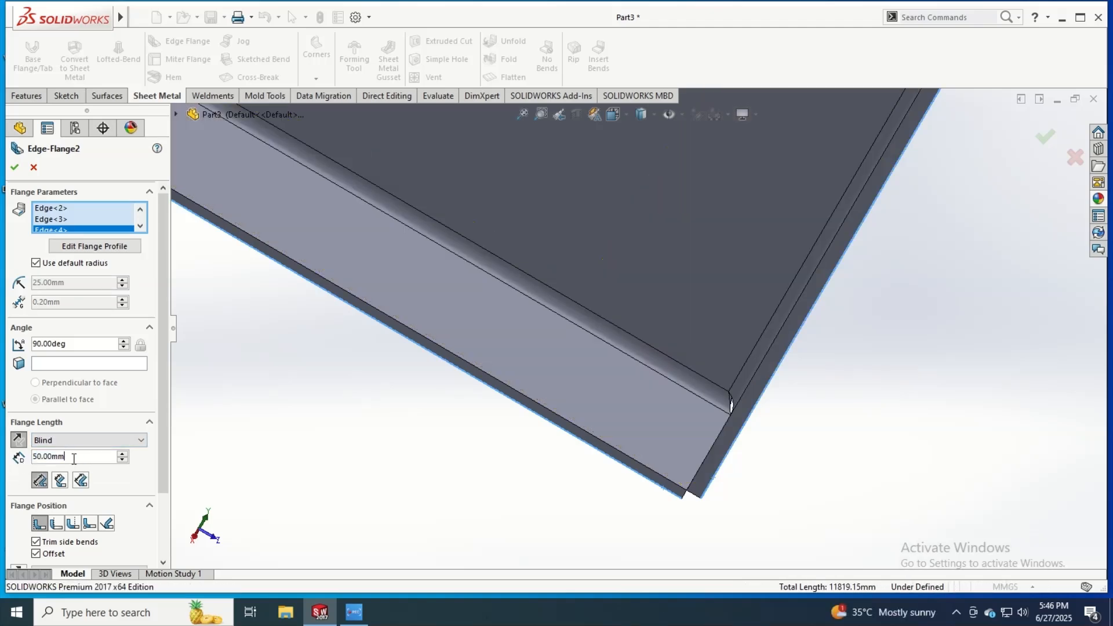
pyautogui.write('150')
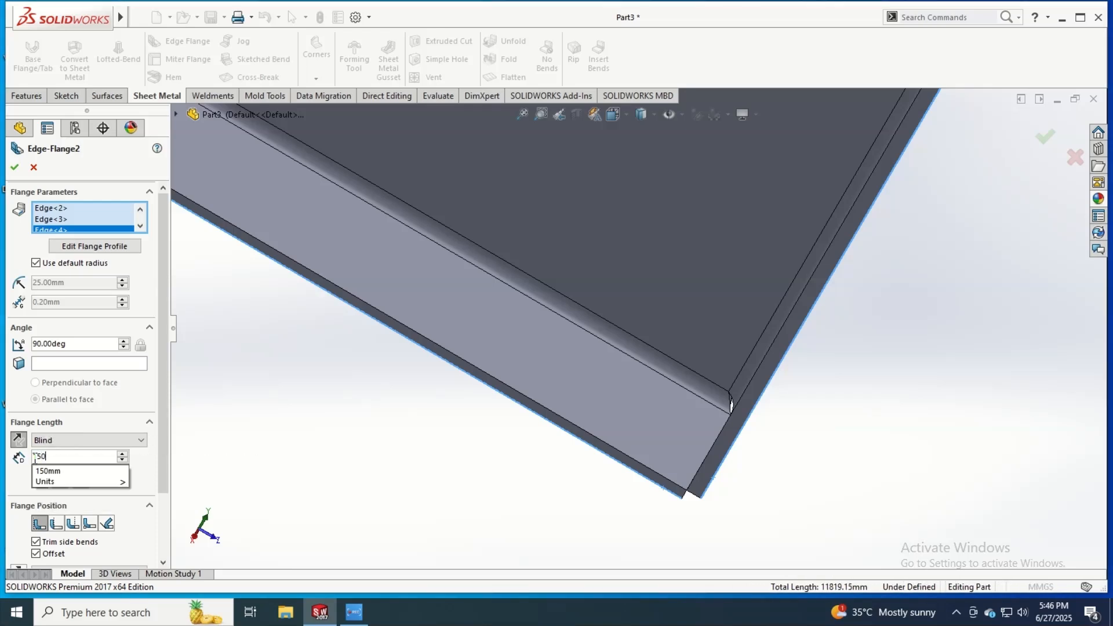
pyautogui.press('Return')
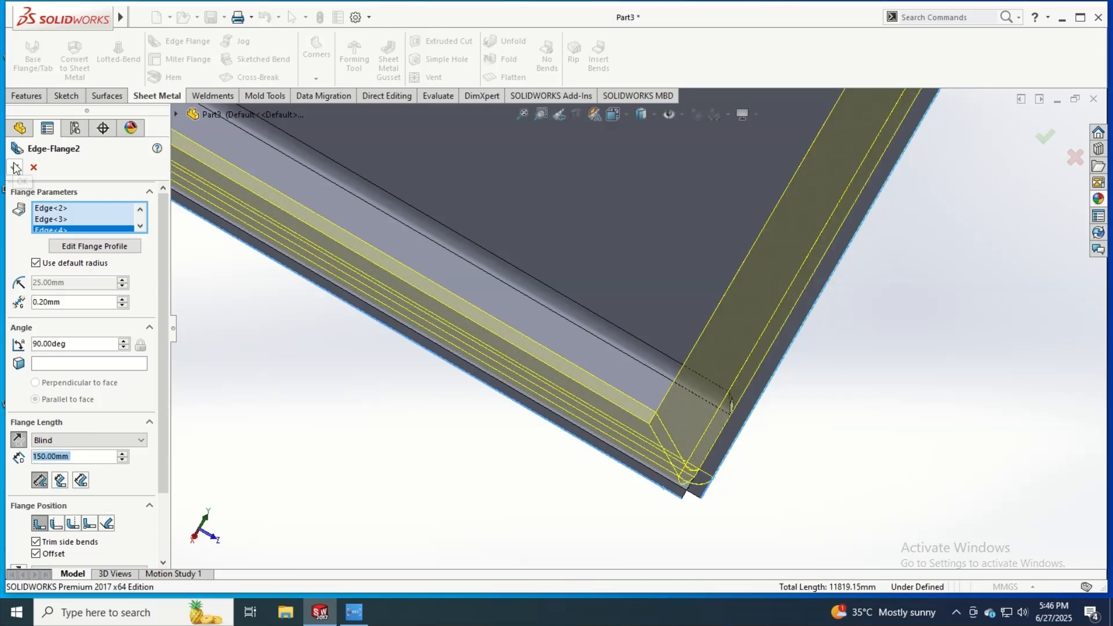
# Accept the inward edge flanges and examine the tray's corners and flanges from several sides.
pyautogui.click(15, 168)
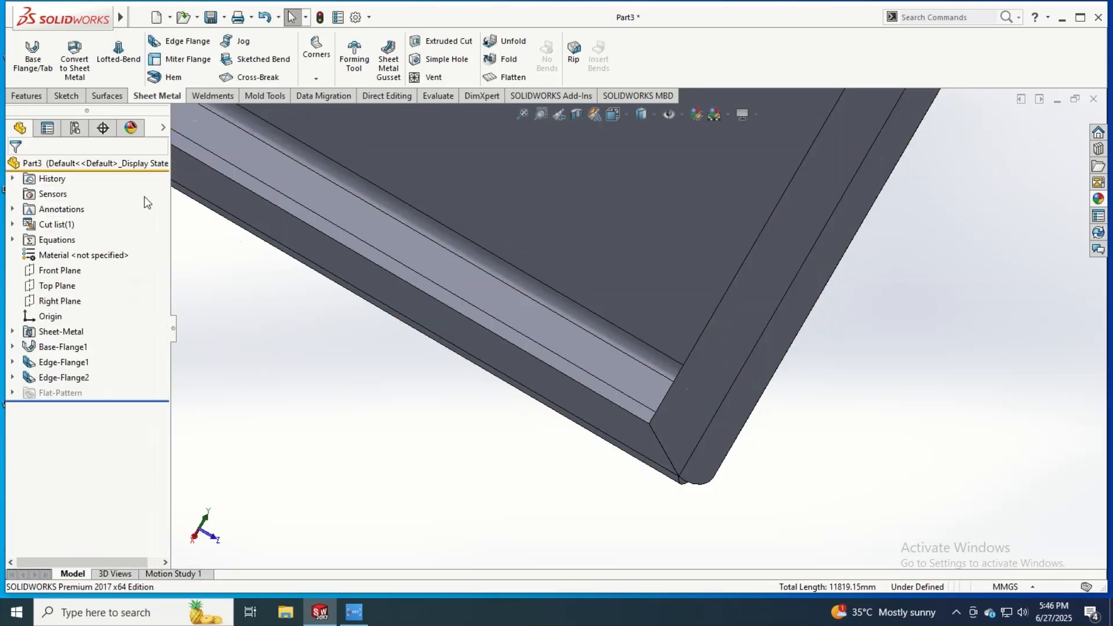
pyautogui.click(521, 114)
pyautogui.moveTo(600, 328); pyautogui.dragTo(500, 328, button='middle')
pyautogui.scroll(-3, 499, 288)
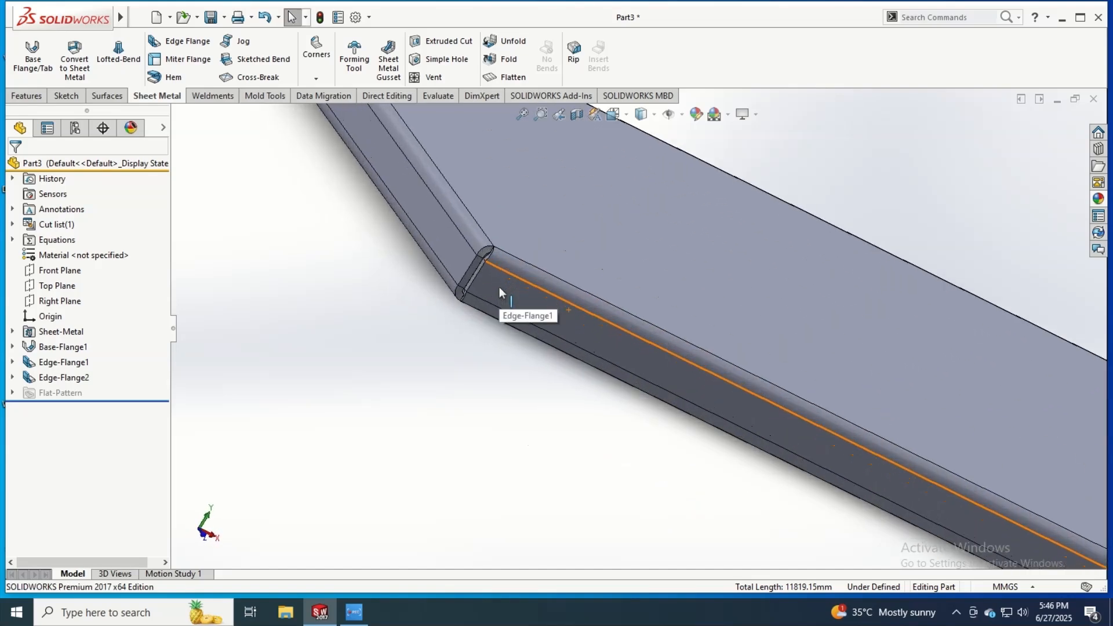
pyautogui.moveTo(499, 287); pyautogui.dragTo(569, 374, button='middle')
pyautogui.press('Escape')
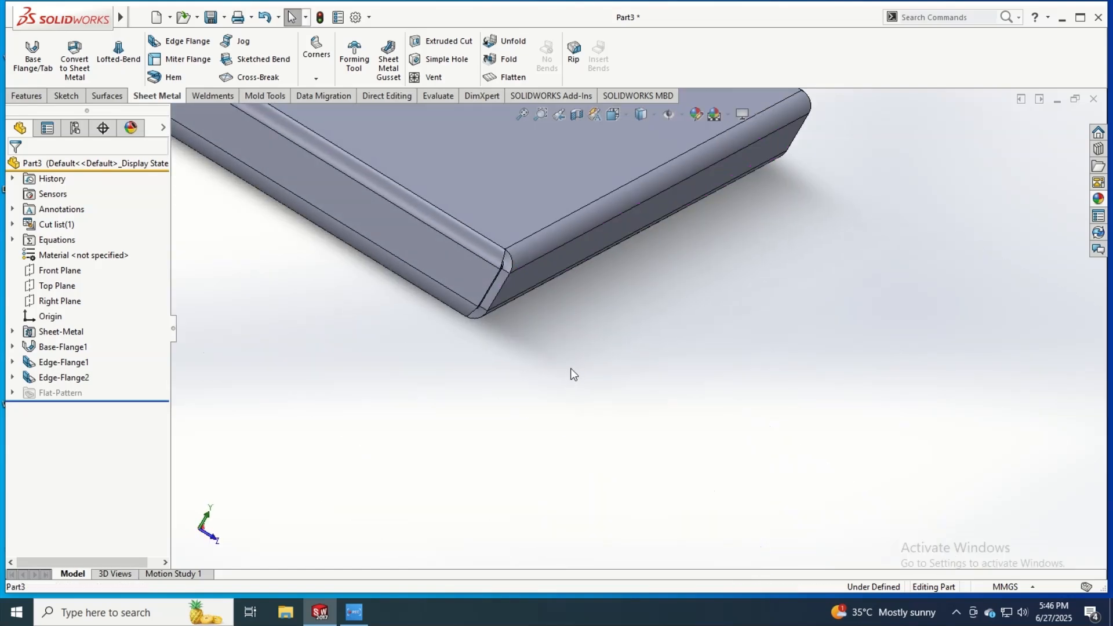
pyautogui.scroll(5, 573, 370)
pyautogui.moveTo(589, 227); pyautogui.dragTo(661, 420, button='middle')
pyautogui.scroll(-5, 547, 286)
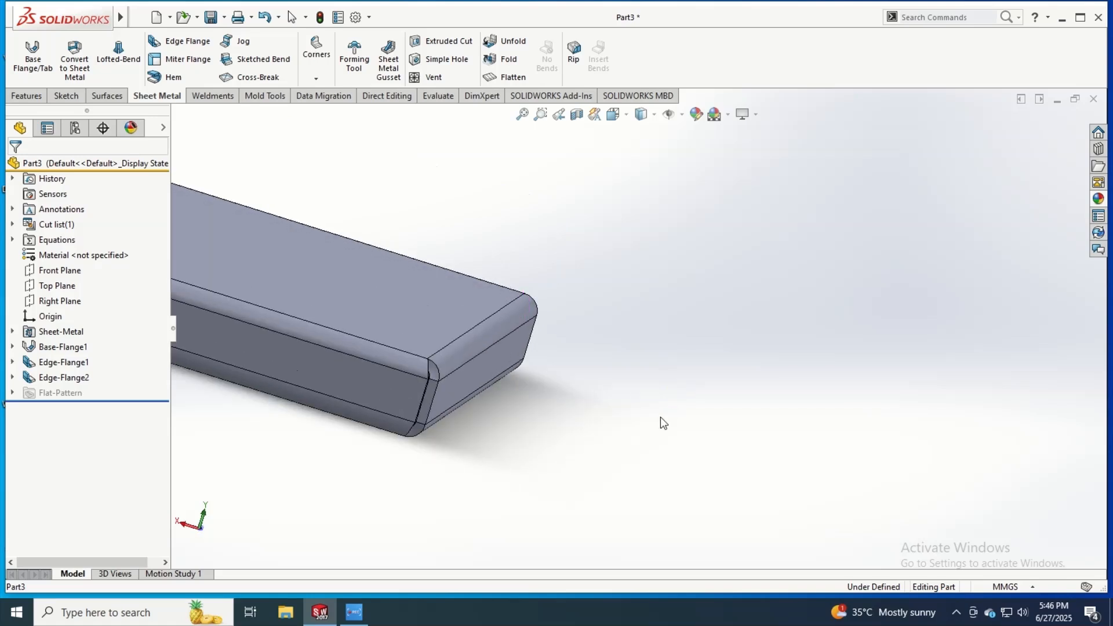
# Open a sketch on the outer face of the short end flange, viewed straight on, for drawing straight slots.
pyautogui.click(442, 392)
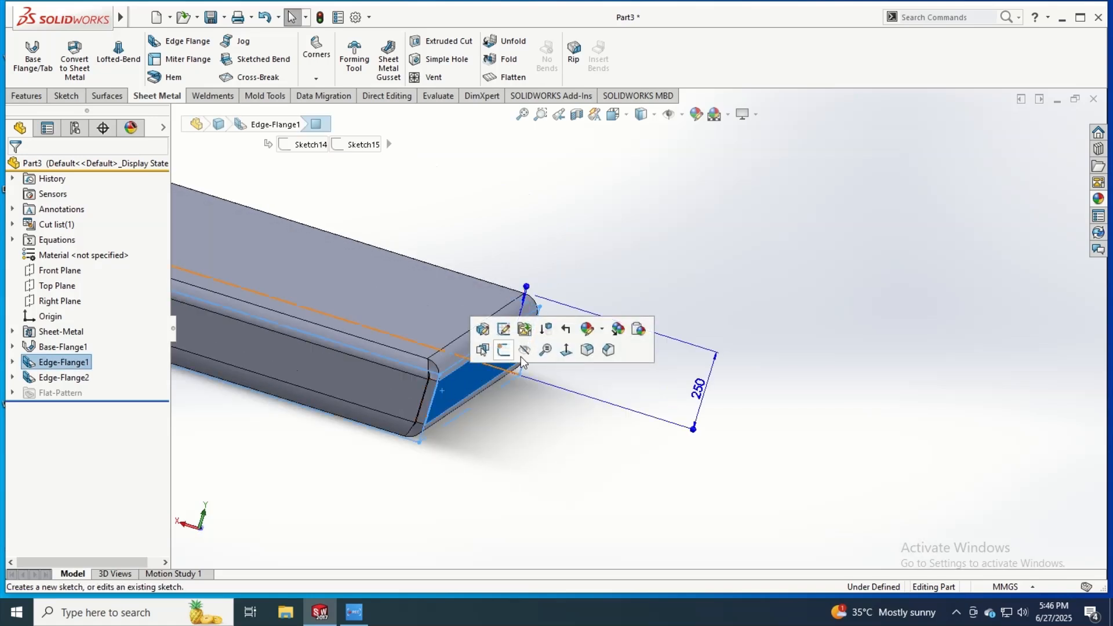
pyautogui.click(566, 356)
pyautogui.press('Escape')
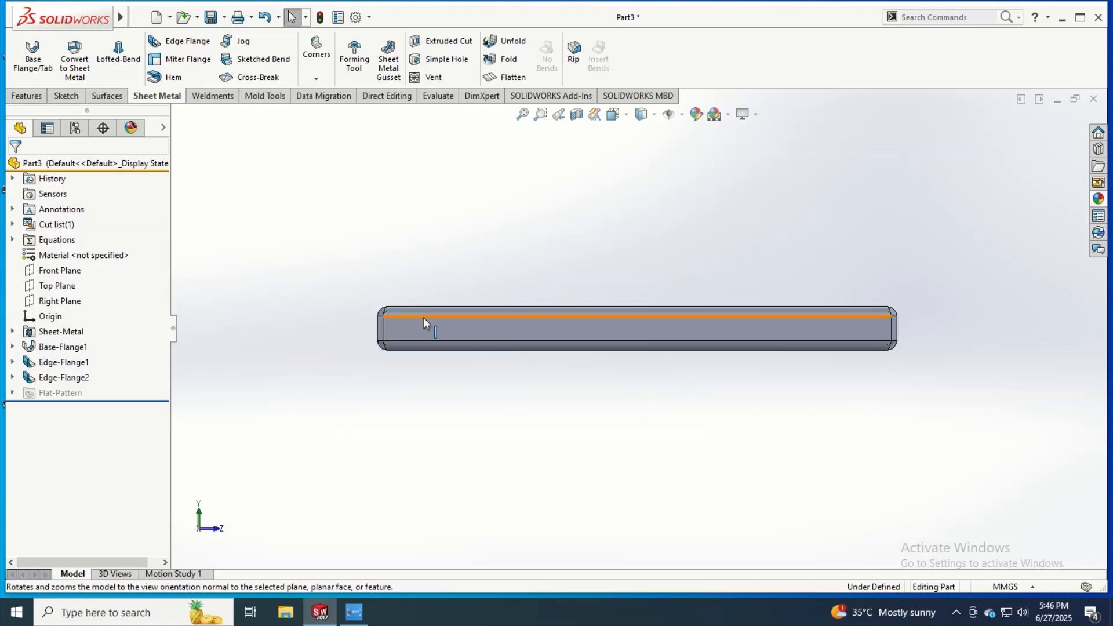
pyautogui.scroll(-5, 419, 322)
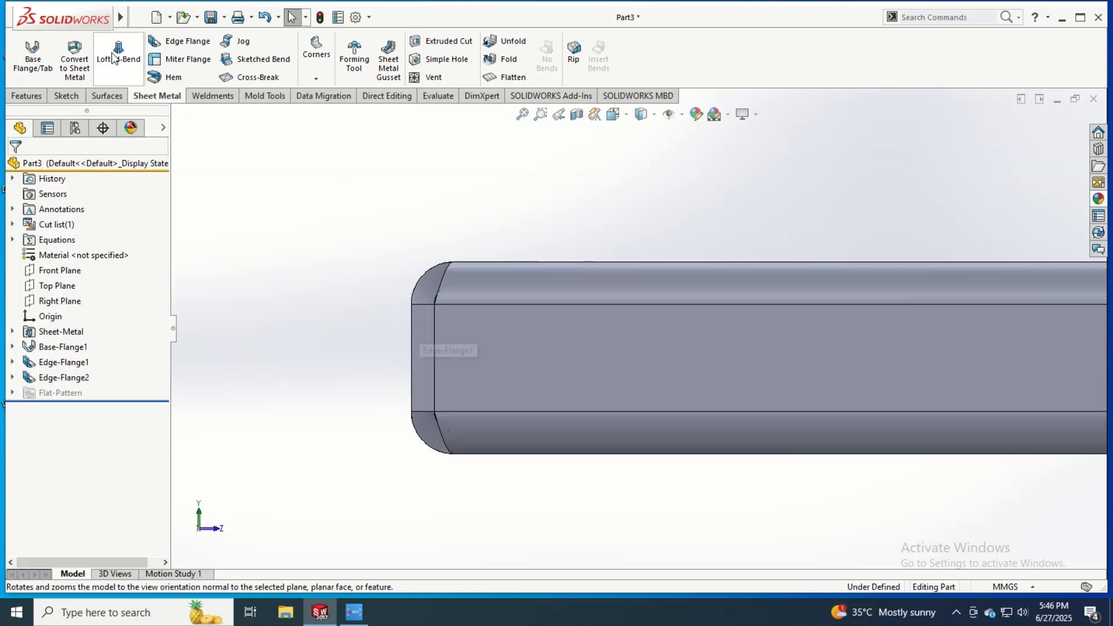
pyautogui.click(75, 97)
pyautogui.click(110, 77)
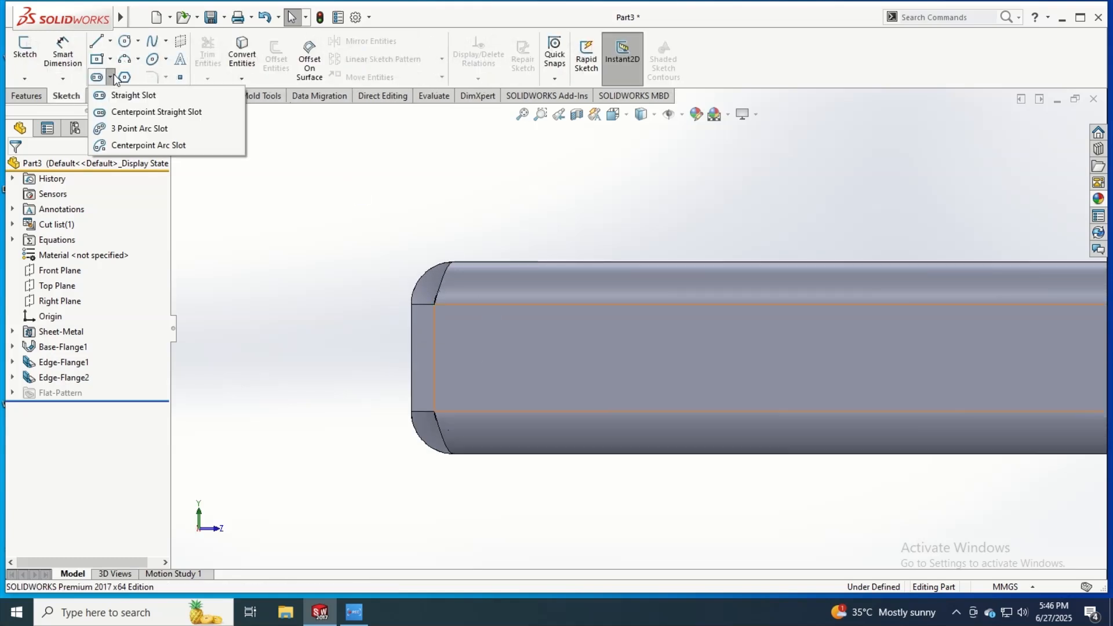
pyautogui.click(132, 95)
pyautogui.click(462, 363)
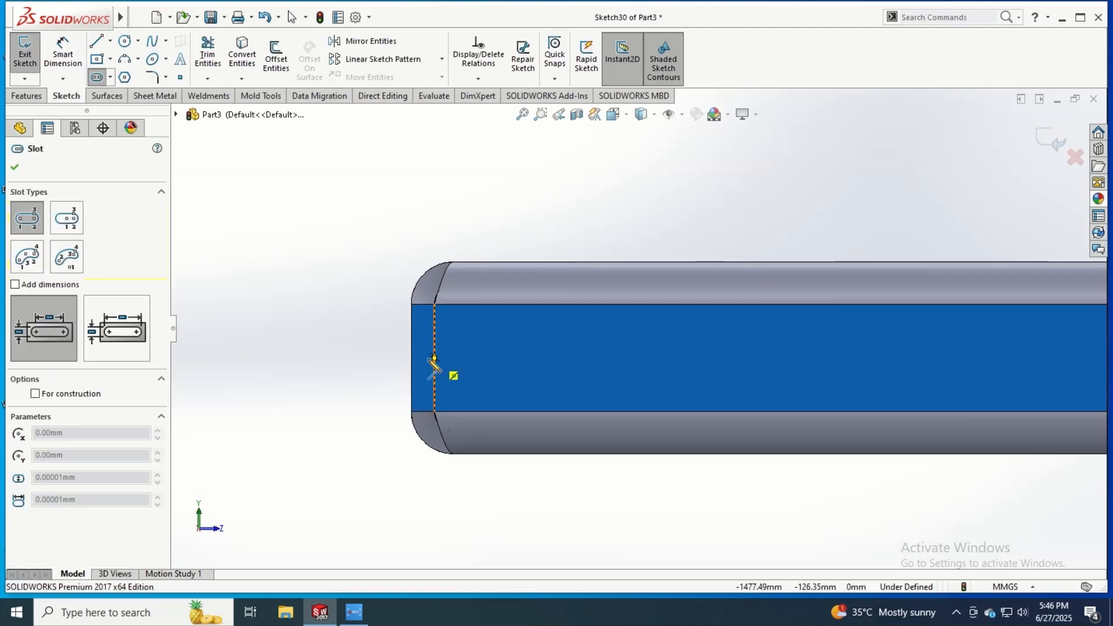
# Sketch a horizontal straight slot about 77 mm between centres and 52 mm wide, at mid-height near the flange's end.
pyautogui.click(495, 360)
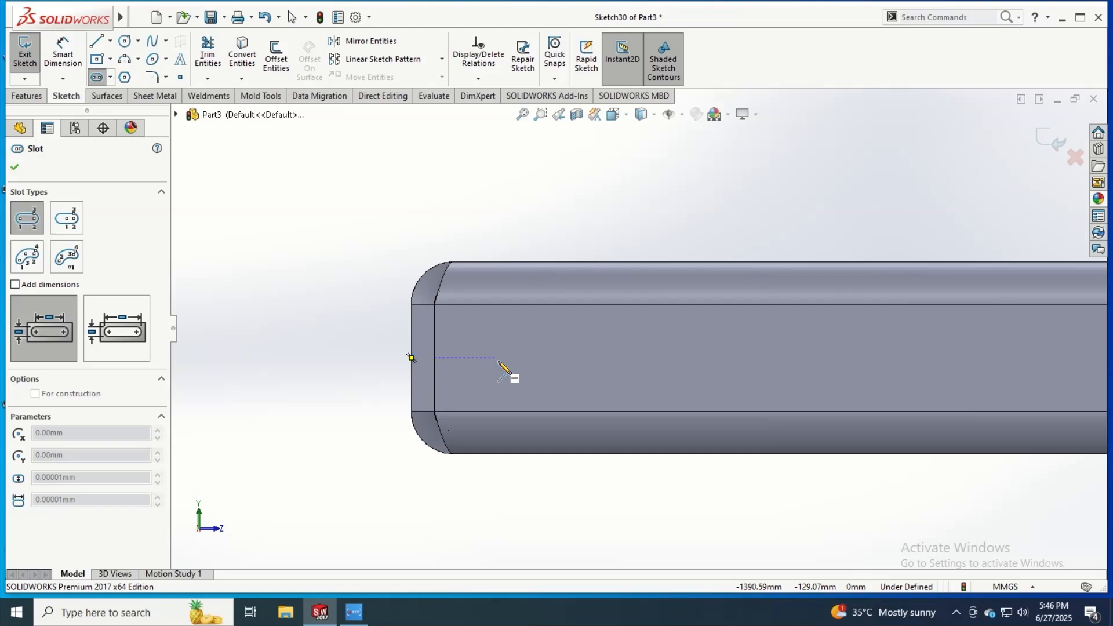
pyautogui.click(554, 358)
pyautogui.click(558, 340)
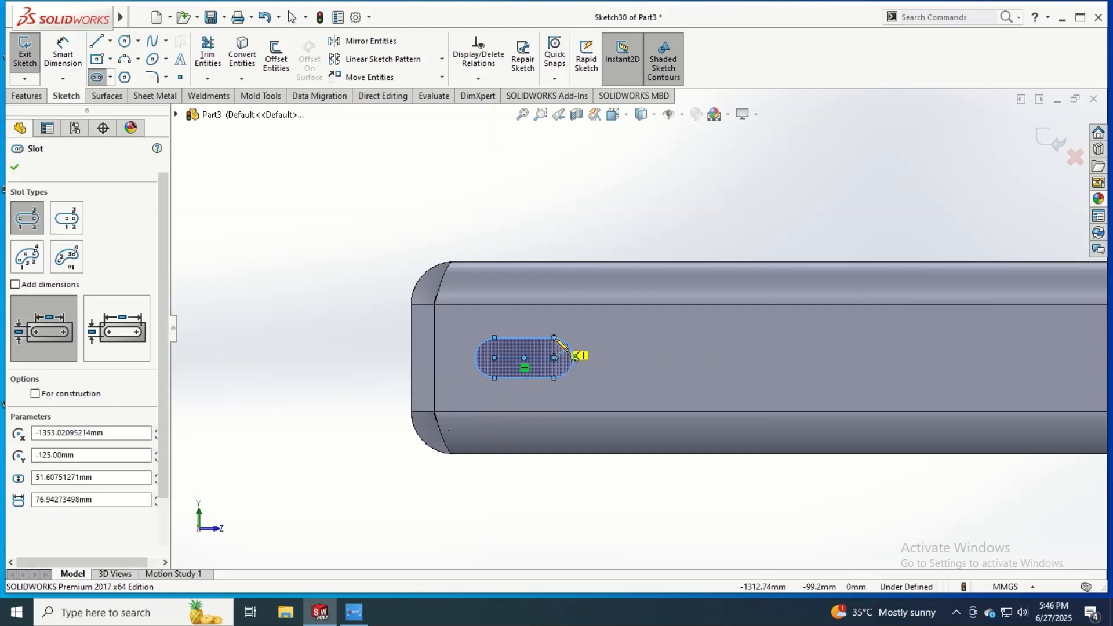
pyautogui.press('Escape')
pyautogui.press('Return')
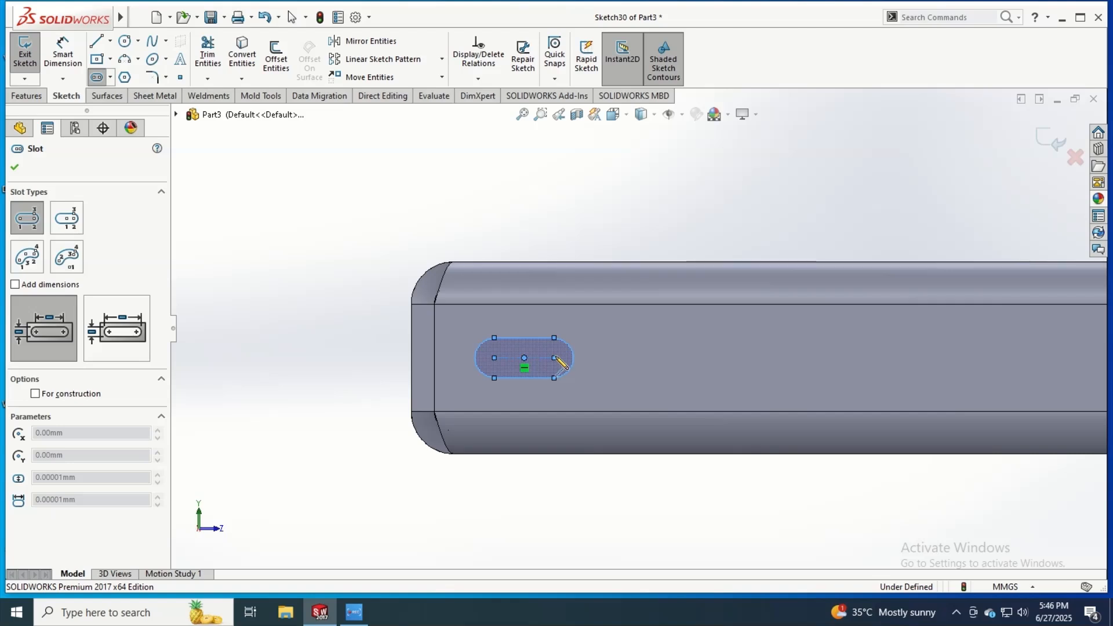
# Sketch a second horizontal slot in line with the first, about 106 mm between centres and 43 mm wide.
pyautogui.click(649, 359)
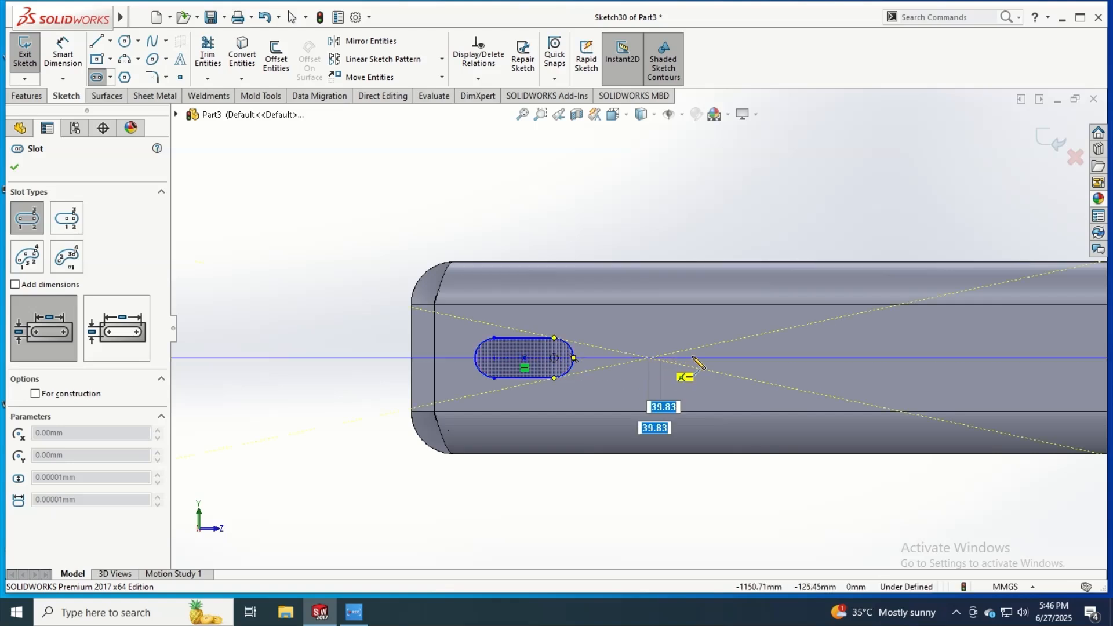
pyautogui.click(731, 358)
pyautogui.click(732, 345)
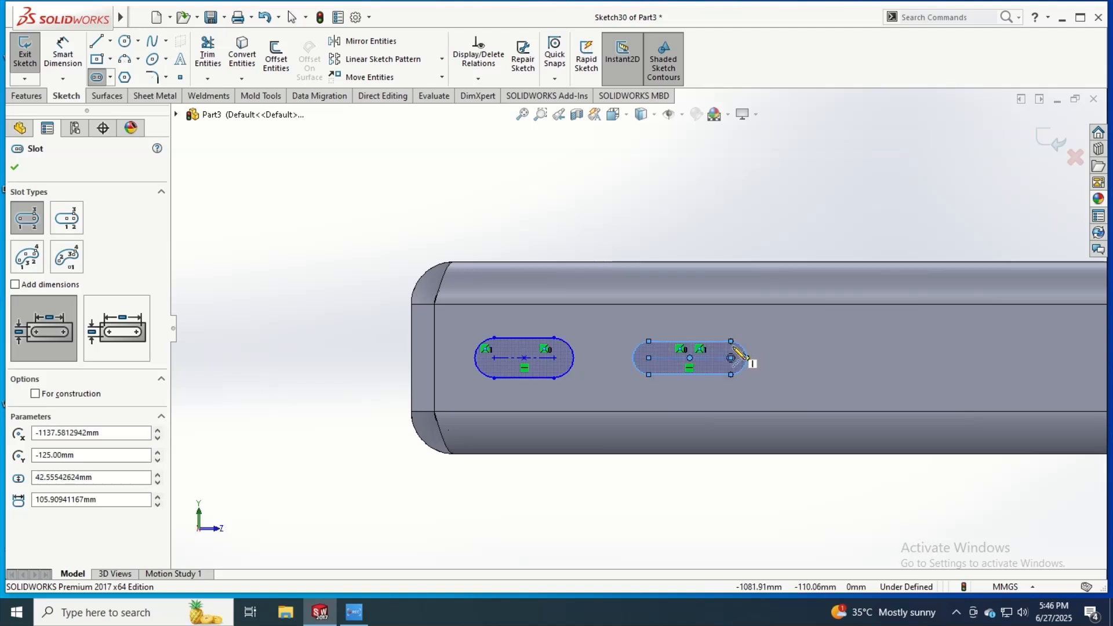
pyautogui.press('Escape')
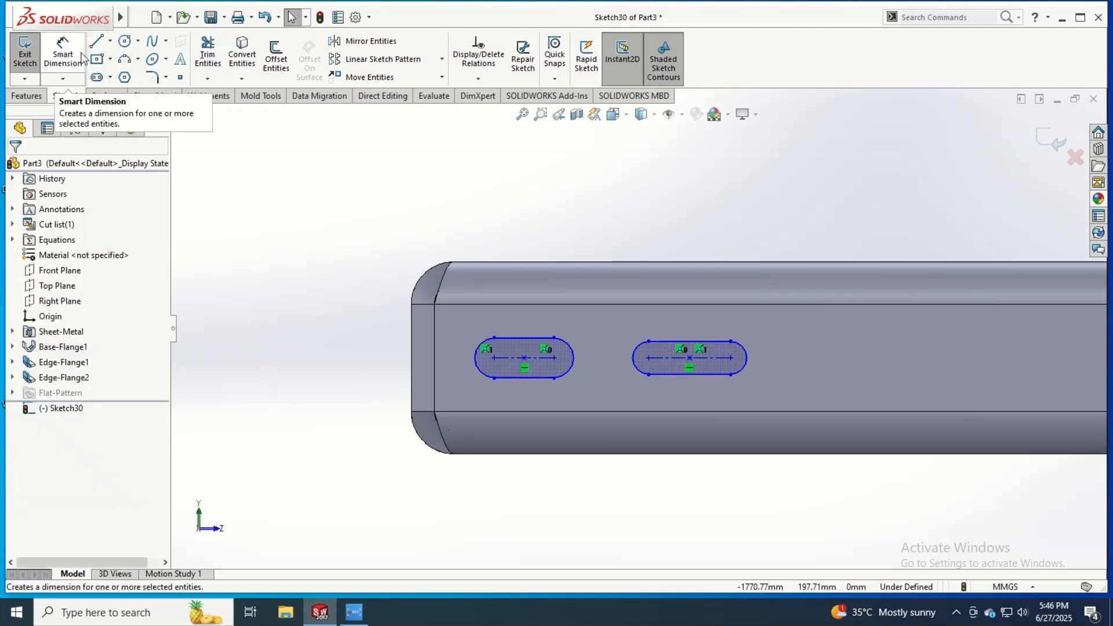
# Select both slots and make them equal in size with an Equal Slots relation.
pyautogui.click(82, 58)
pyautogui.moveTo(544, 321); pyautogui.dragTo(398, 342)
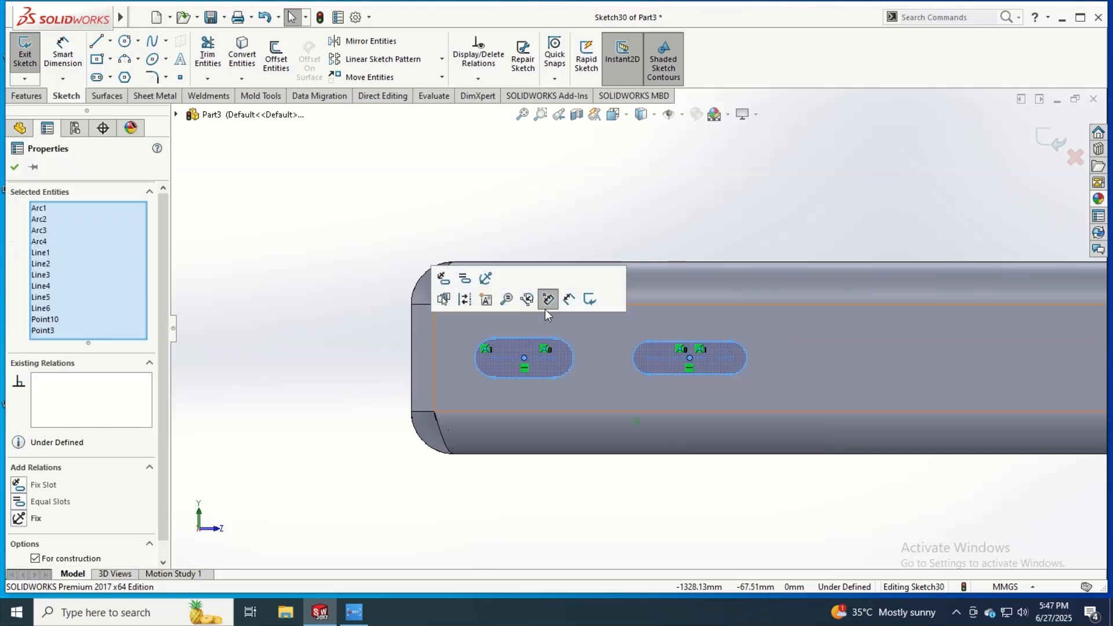
pyautogui.click(472, 280)
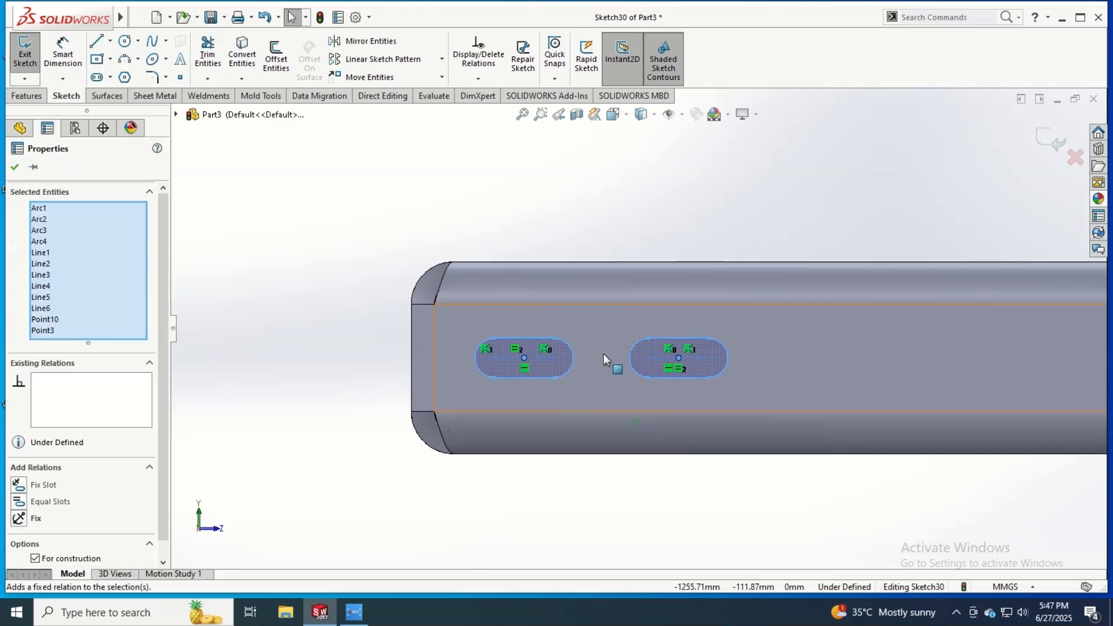
pyautogui.click(275, 156)
# Dimension the first slot's centre 150 mm from the tray's nearest outer vertical edge.
pyautogui.click(63, 52)
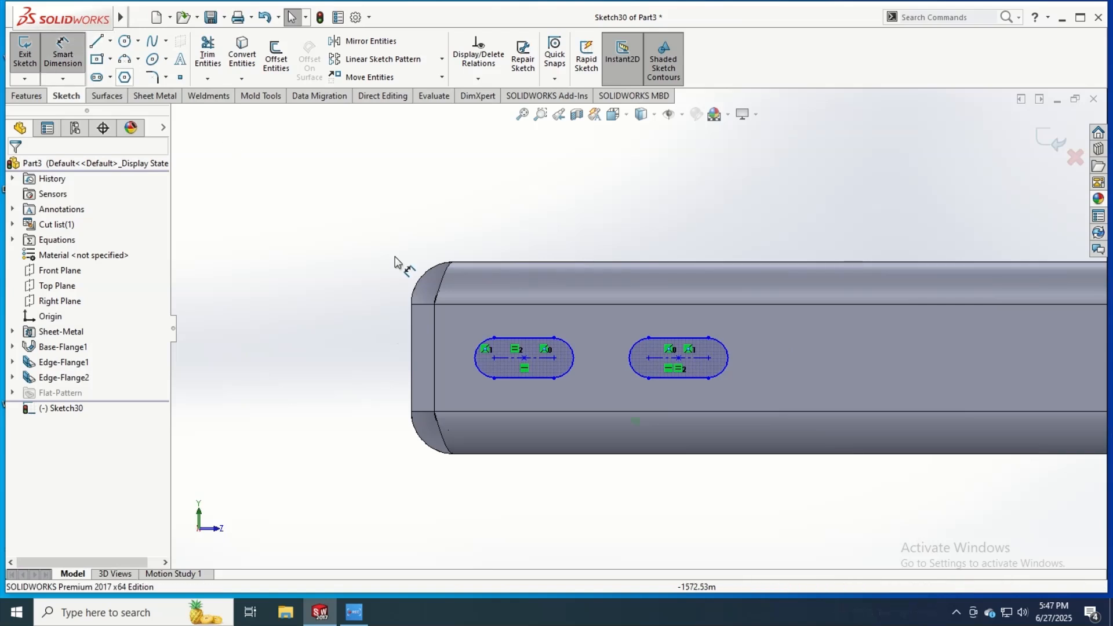
pyautogui.click(411, 361)
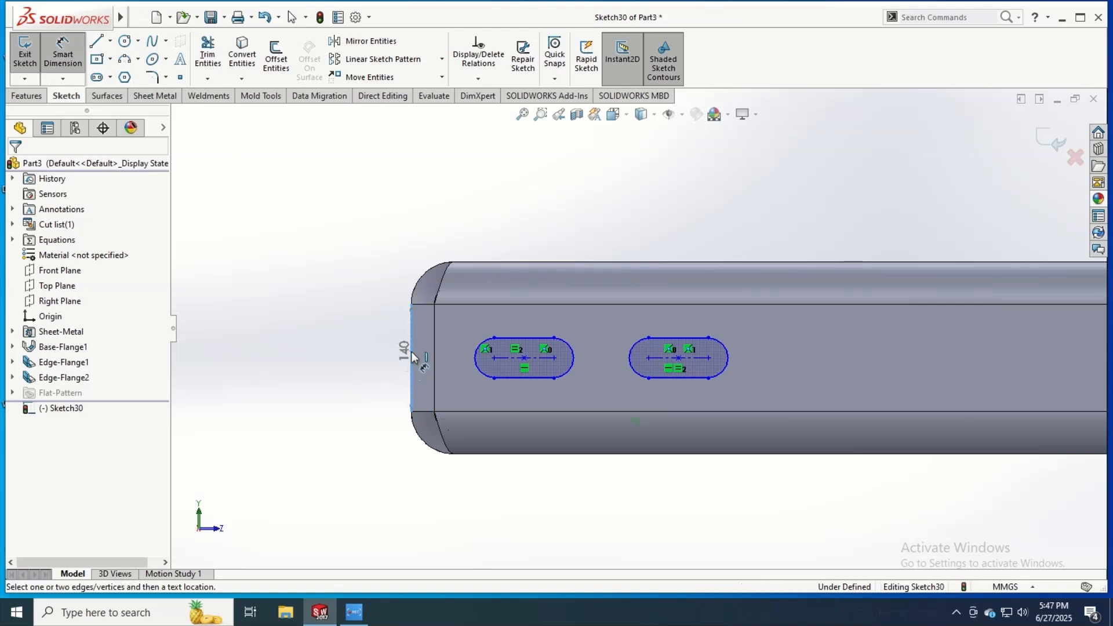
pyautogui.click(525, 359)
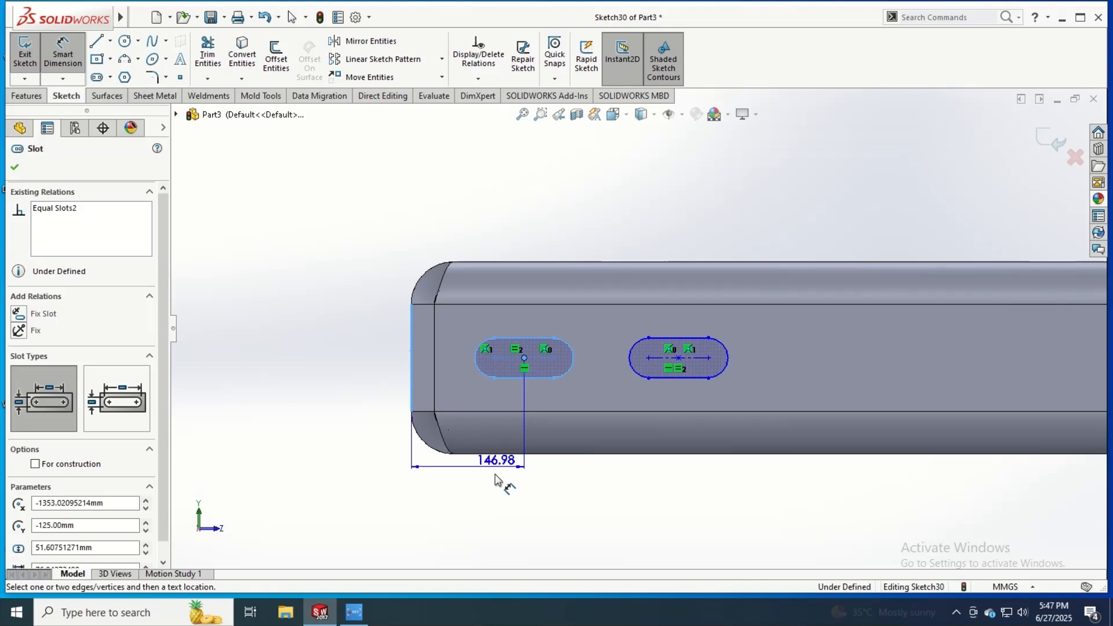
pyautogui.click(471, 502)
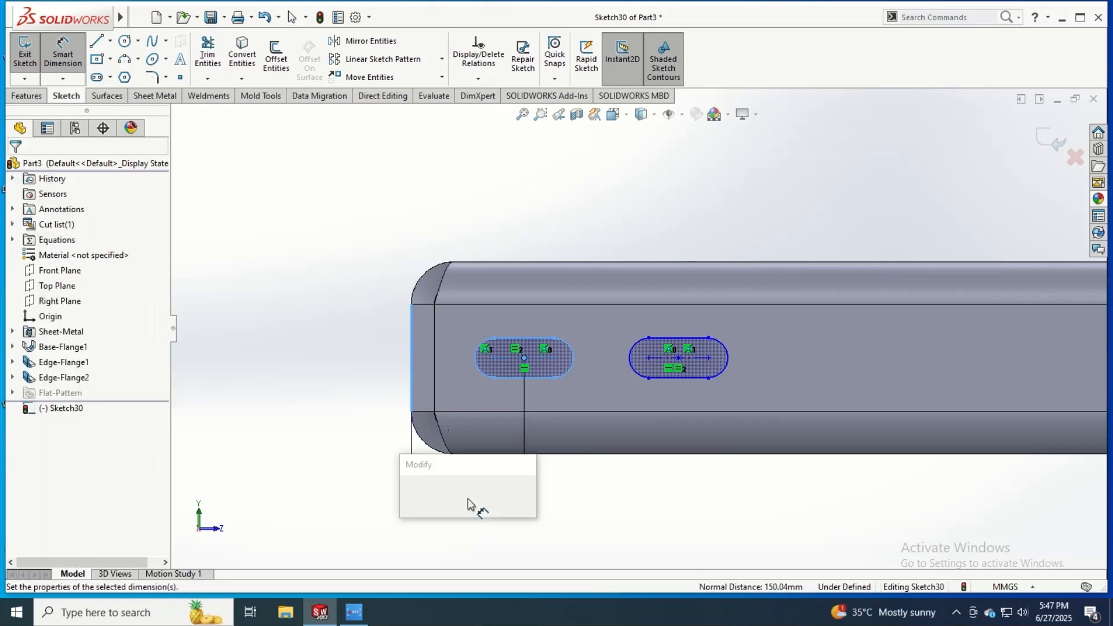
pyautogui.write('150')
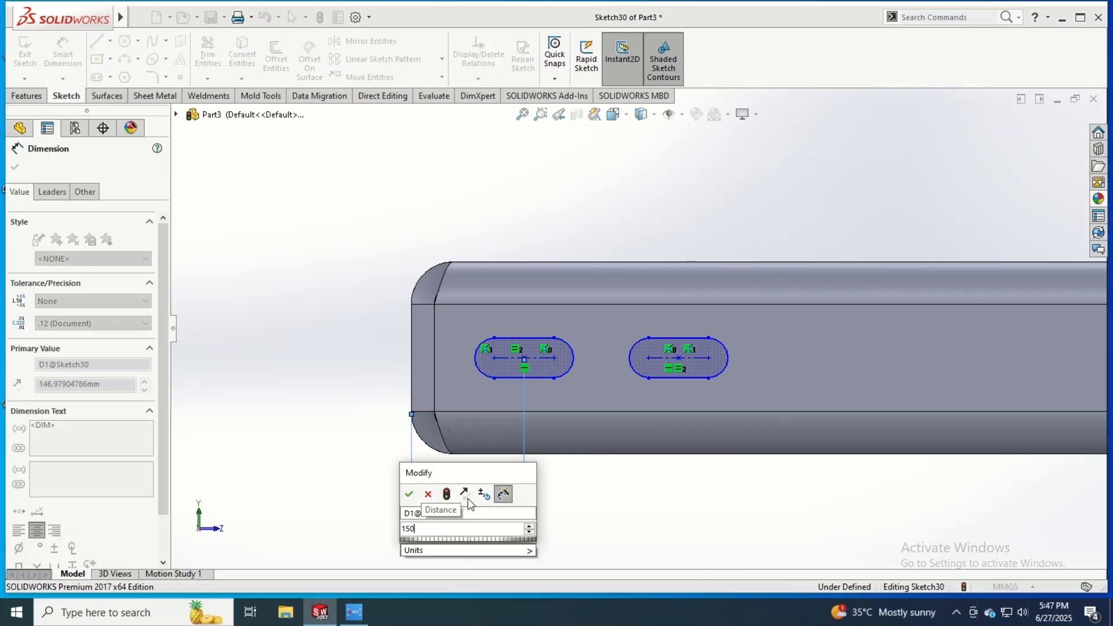
pyautogui.click(409, 494)
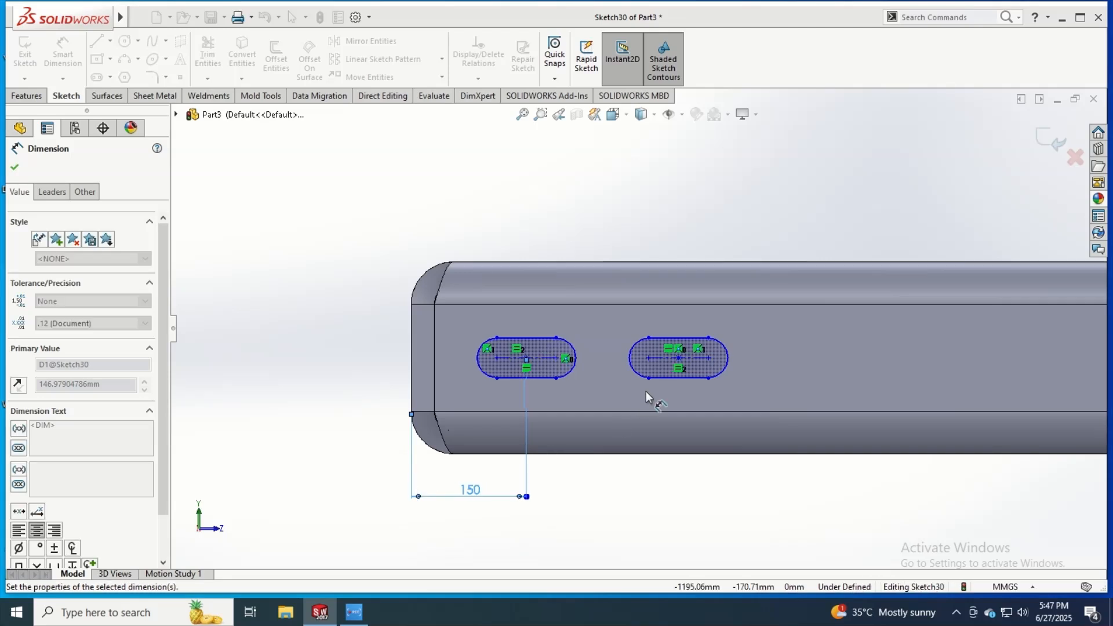
# Set the spacing between the centres of the two slots to 150 mm.
pyautogui.click(529, 361)
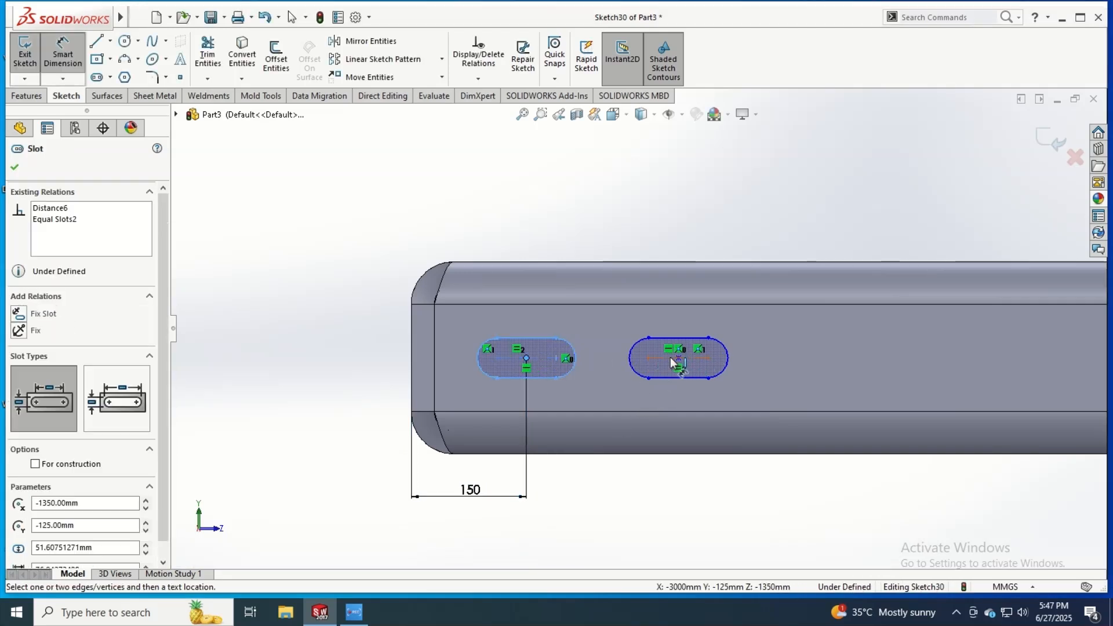
pyautogui.click(678, 360)
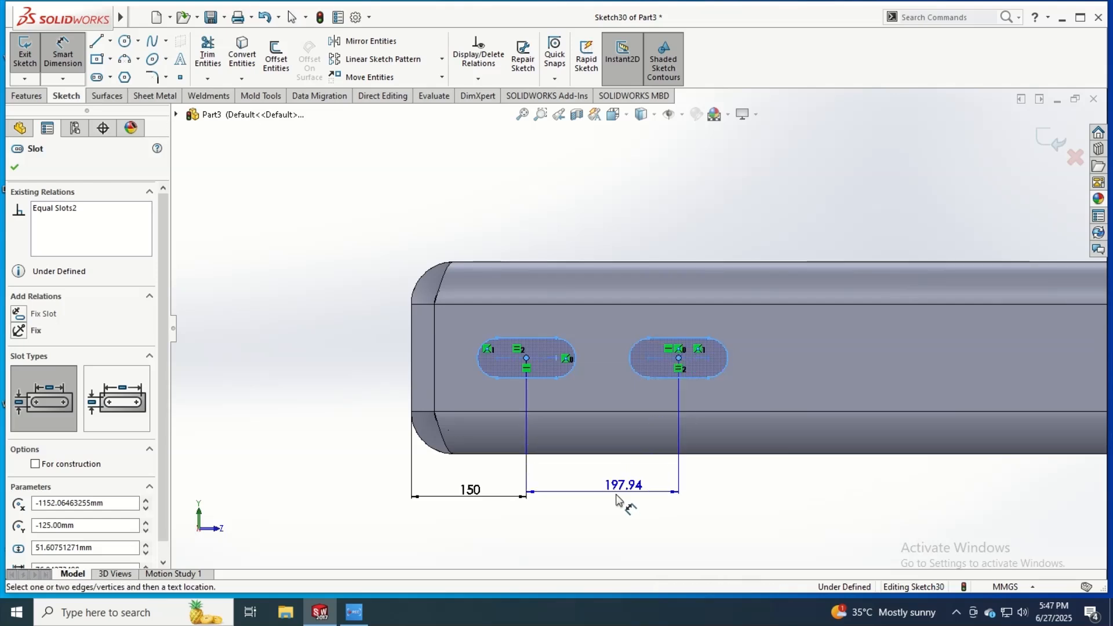
pyautogui.click(615, 491)
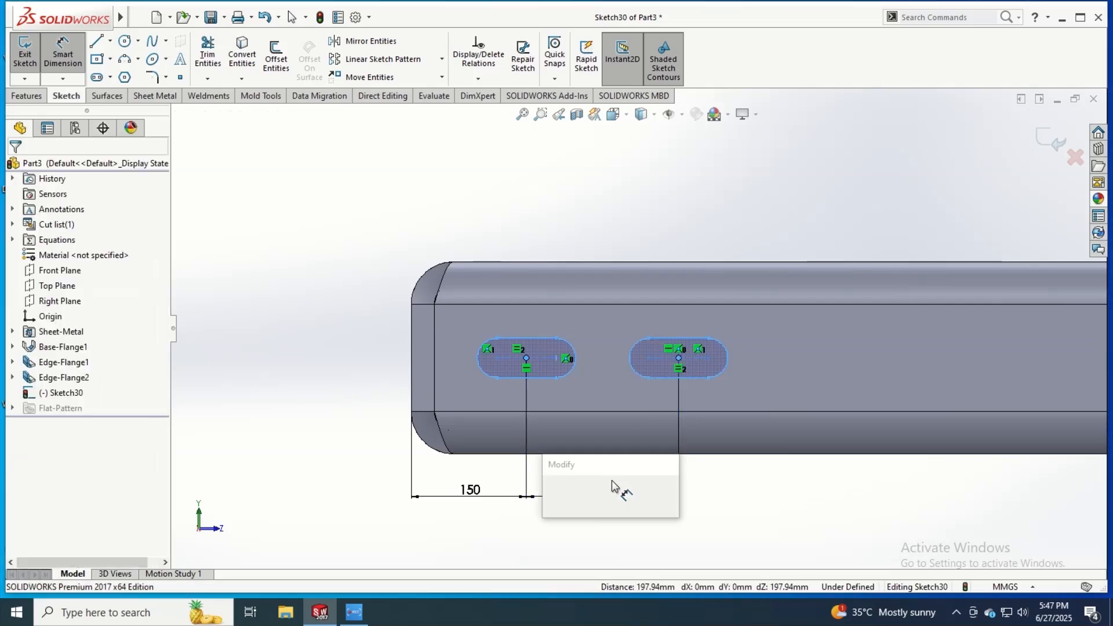
pyautogui.write('150')
pyautogui.press('Return')
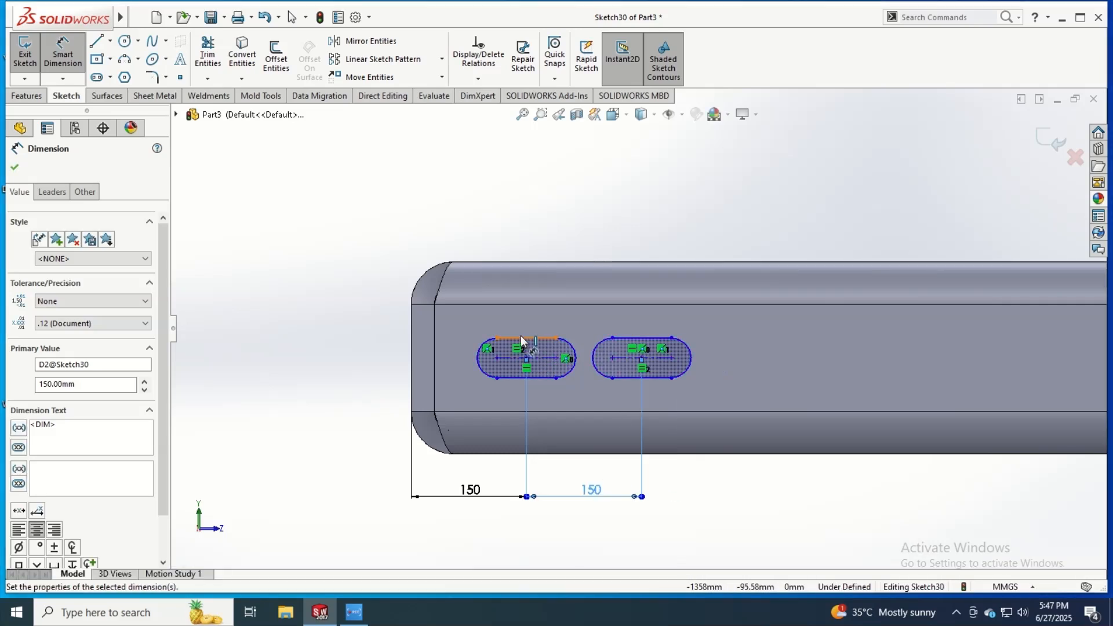
pyautogui.click(526, 357)
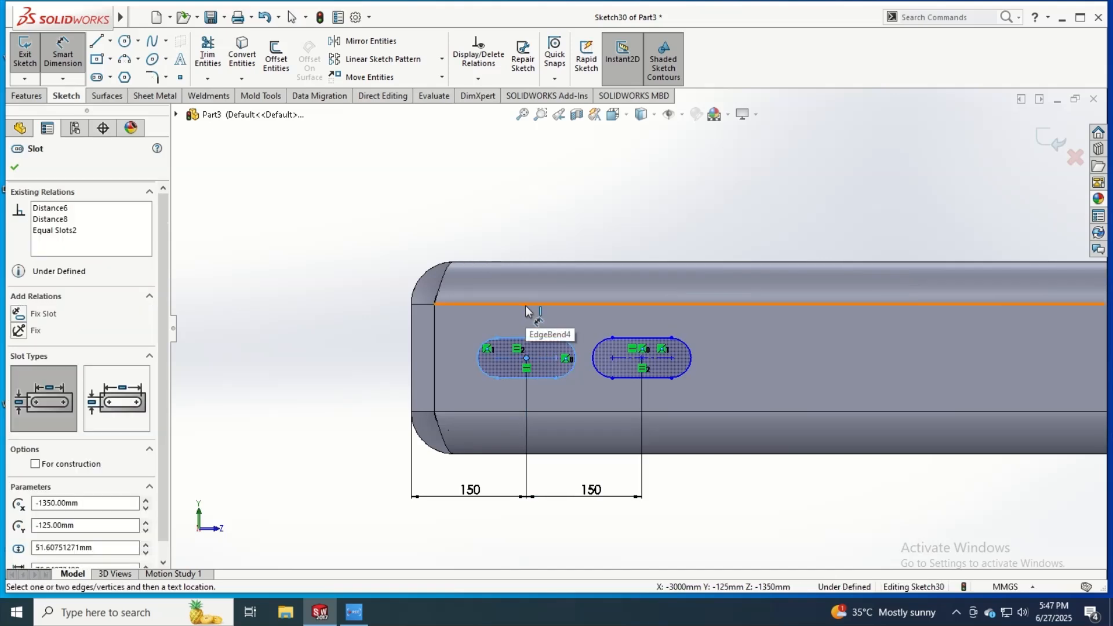
pyautogui.click(527, 339)
pyautogui.press('Escape')
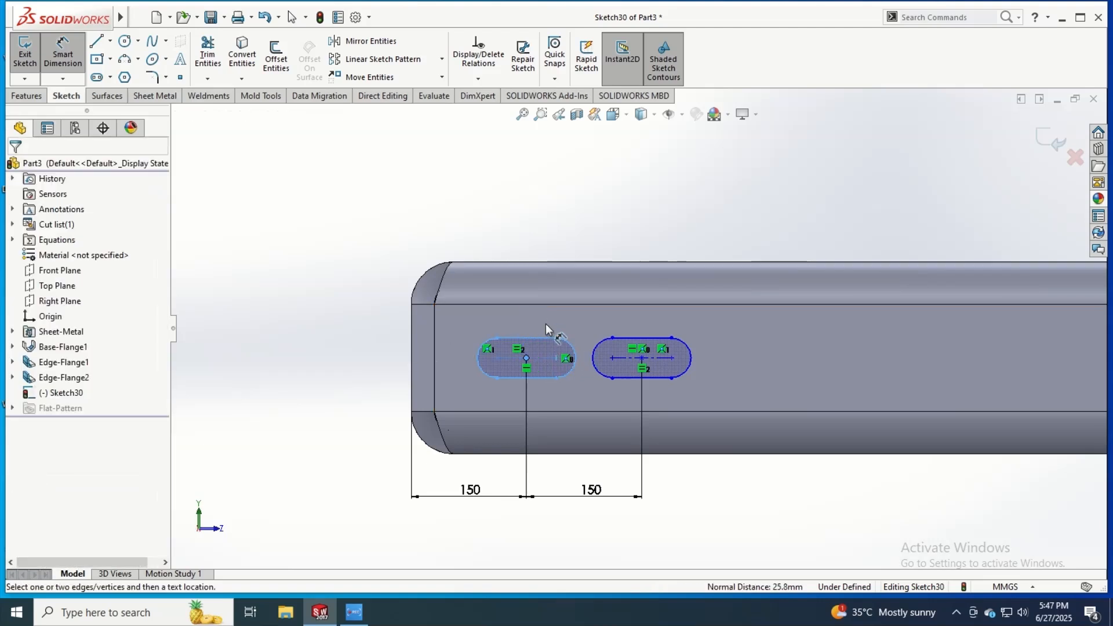
# Dimension the end arc of the first slot with a radius of 20 mm.
pyautogui.click(66, 51)
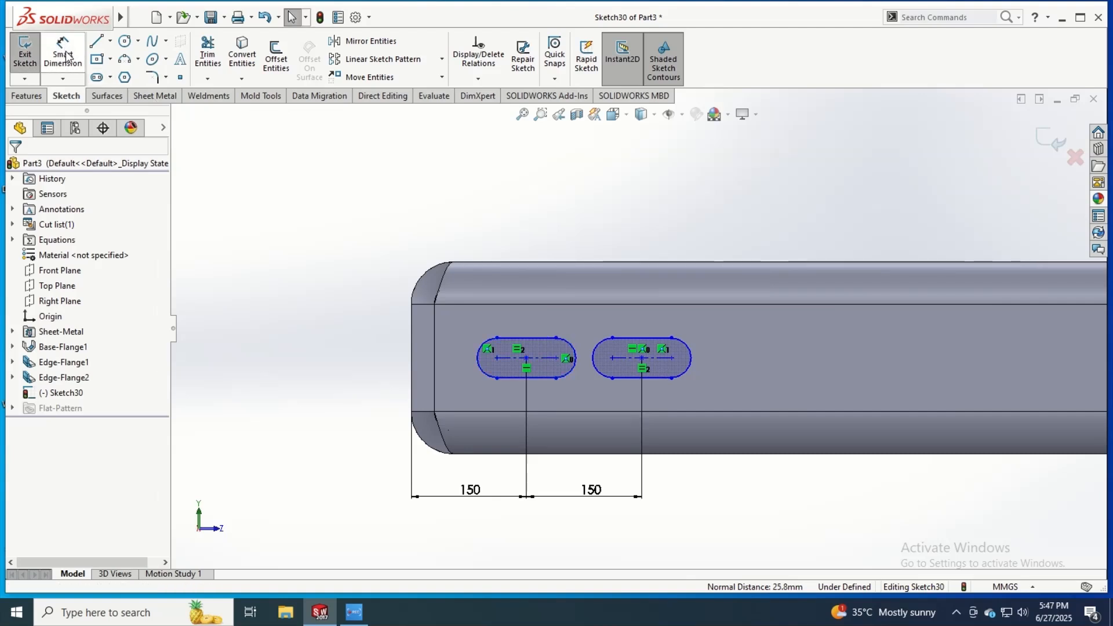
pyautogui.click(66, 53)
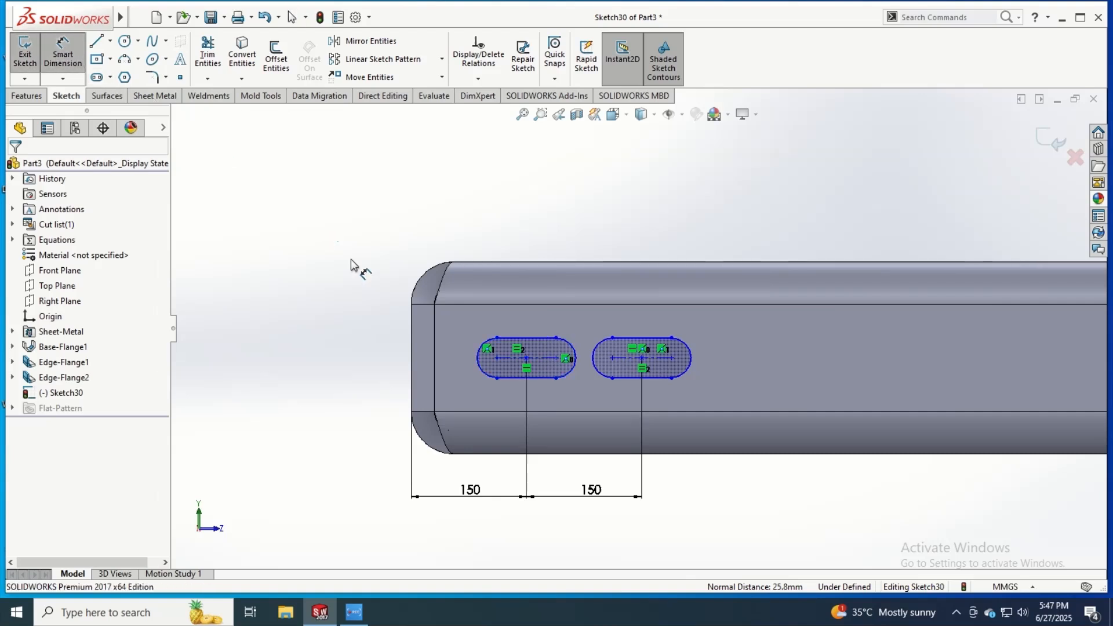
pyautogui.click(482, 369)
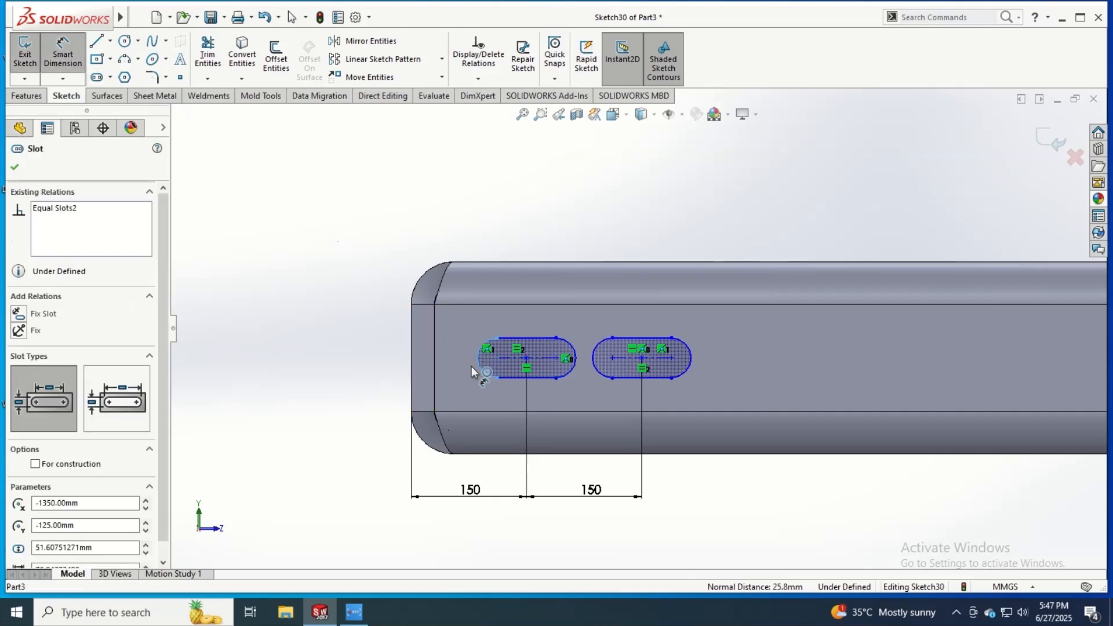
pyautogui.click(450, 394)
pyautogui.press('Return')
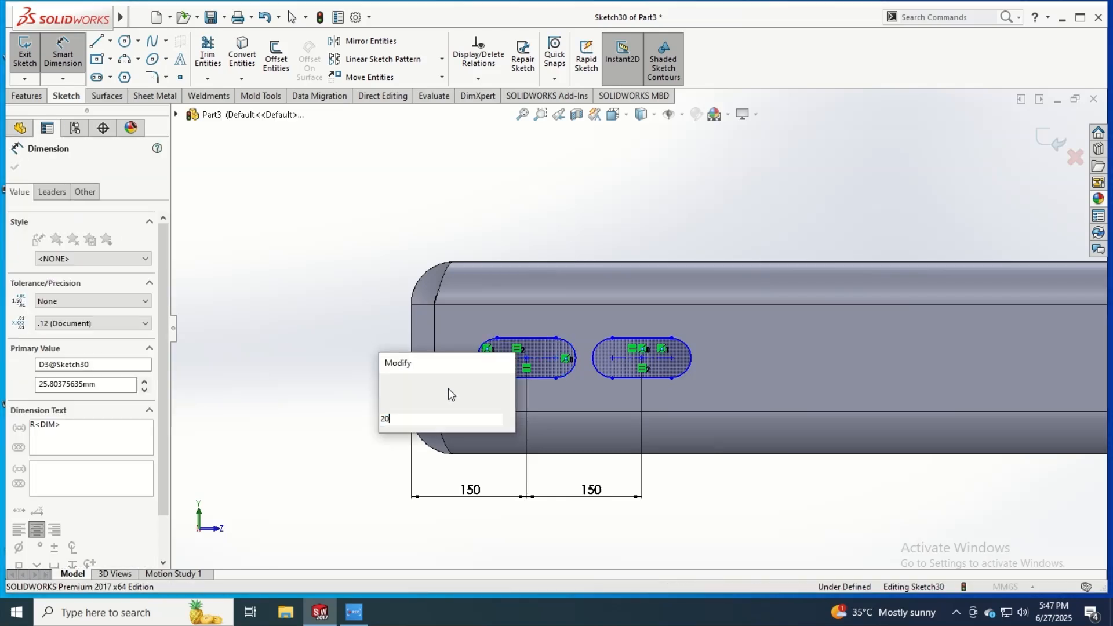
# Dimension the first slot's straight edge with a length of 25 mm.
pyautogui.click(529, 343)
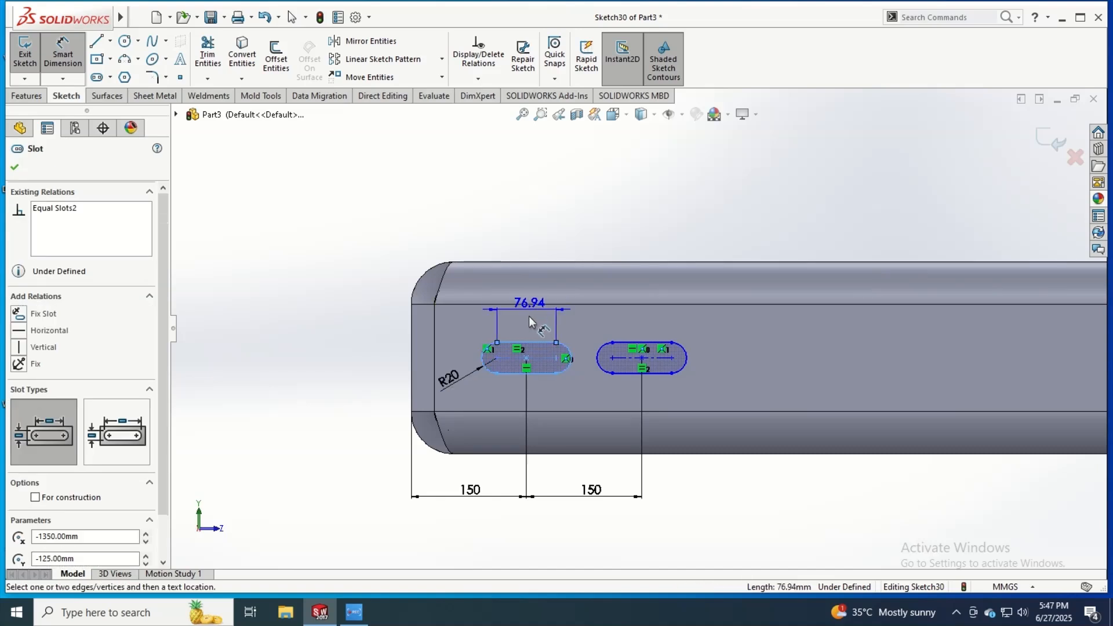
pyautogui.click(529, 318)
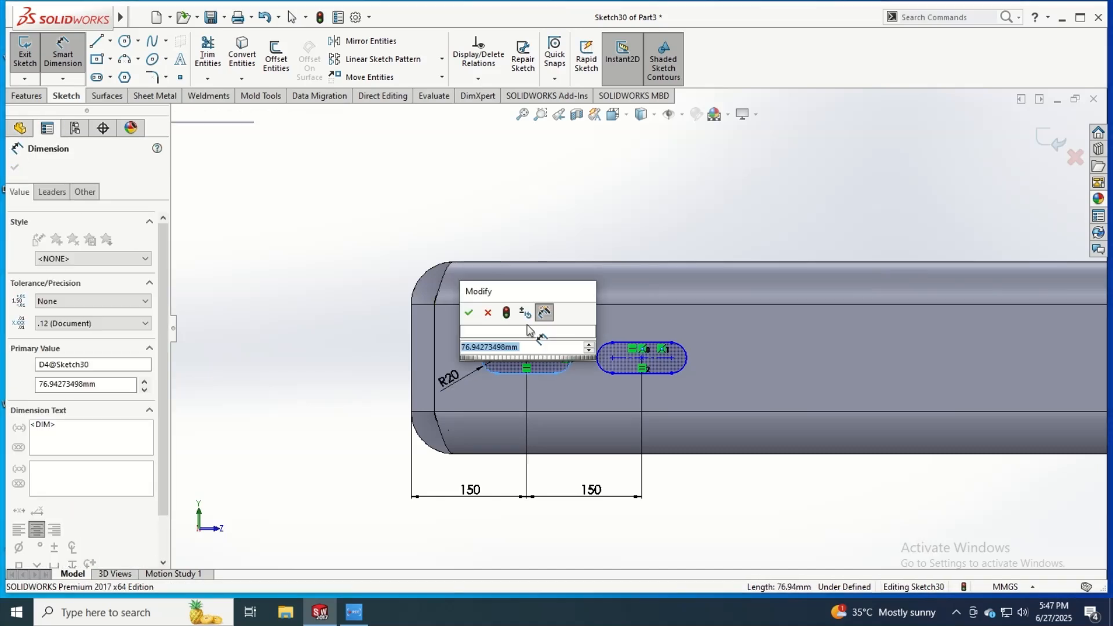
pyautogui.write('25')
pyautogui.press('Return')
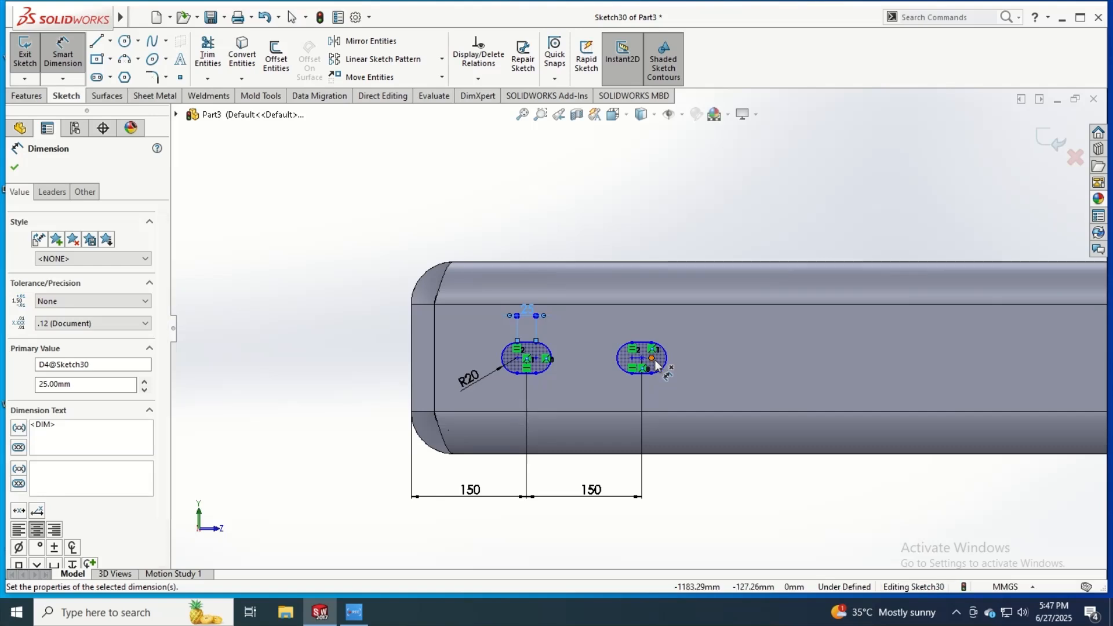
pyautogui.scroll(-2, 657, 364)
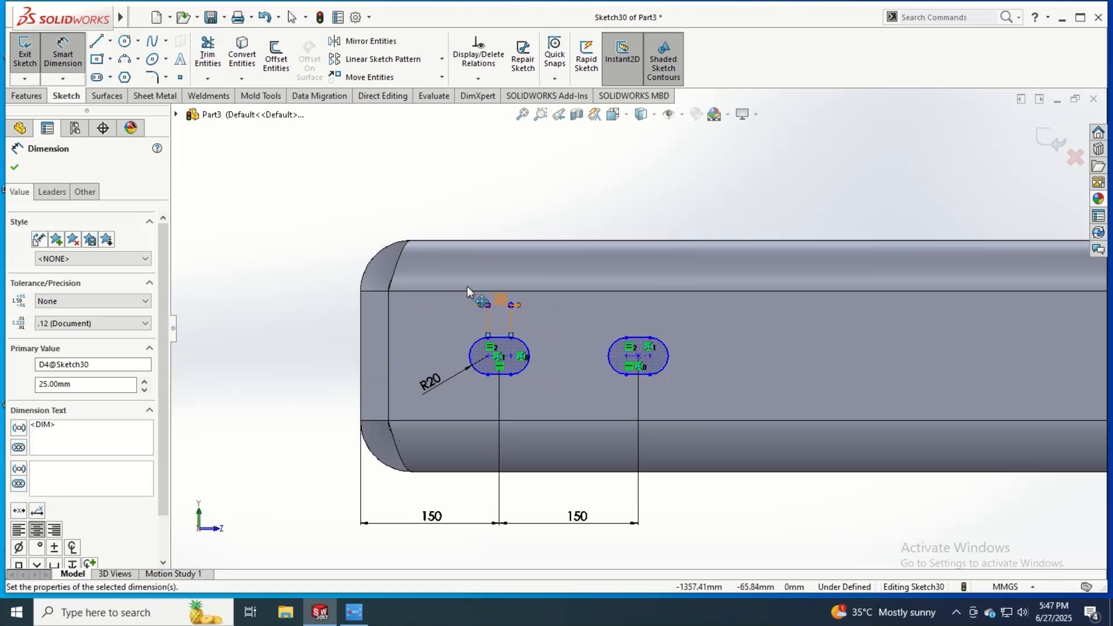
pyautogui.press('Escape')
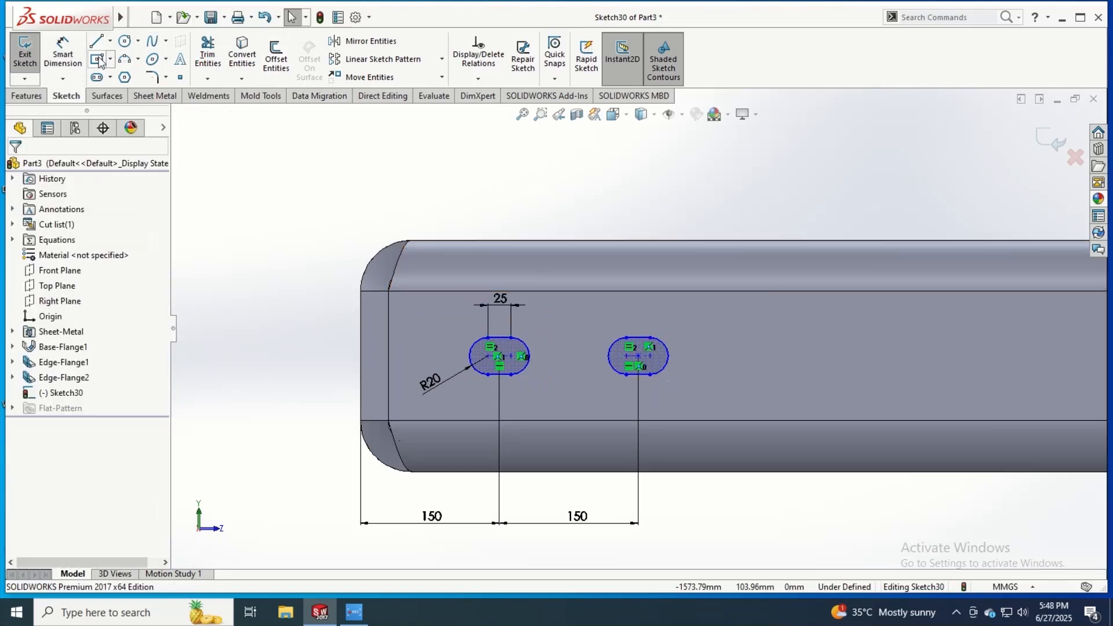
# Draw a vertical centerline about 320 mm long from the origin down across the end flange.
pyautogui.click(110, 41)
pyautogui.click(125, 75)
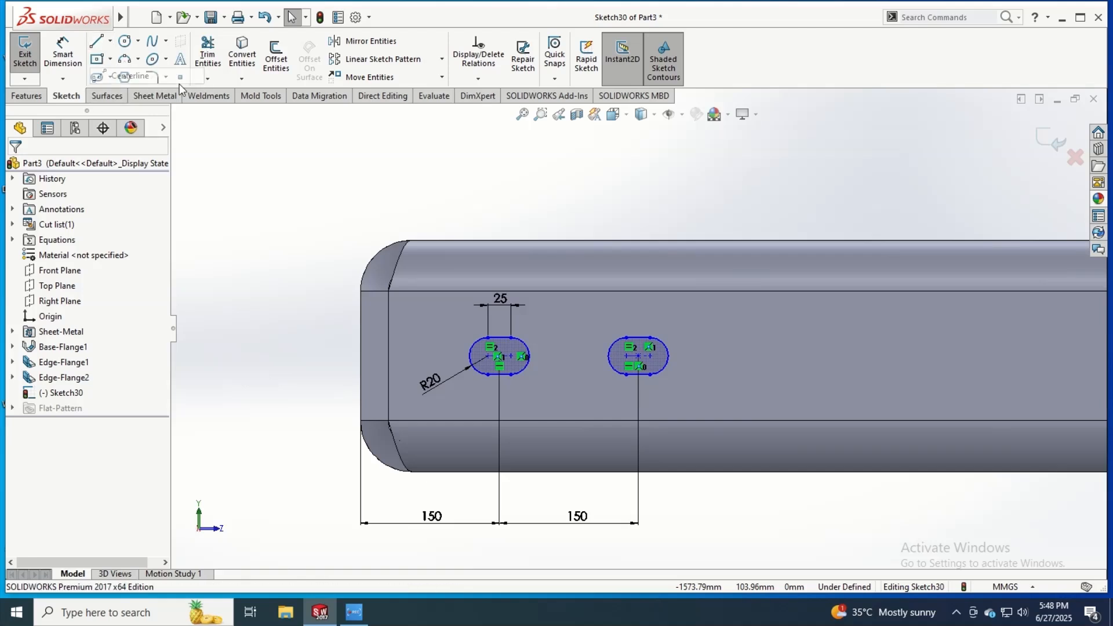
pyautogui.scroll(10, 702, 308)
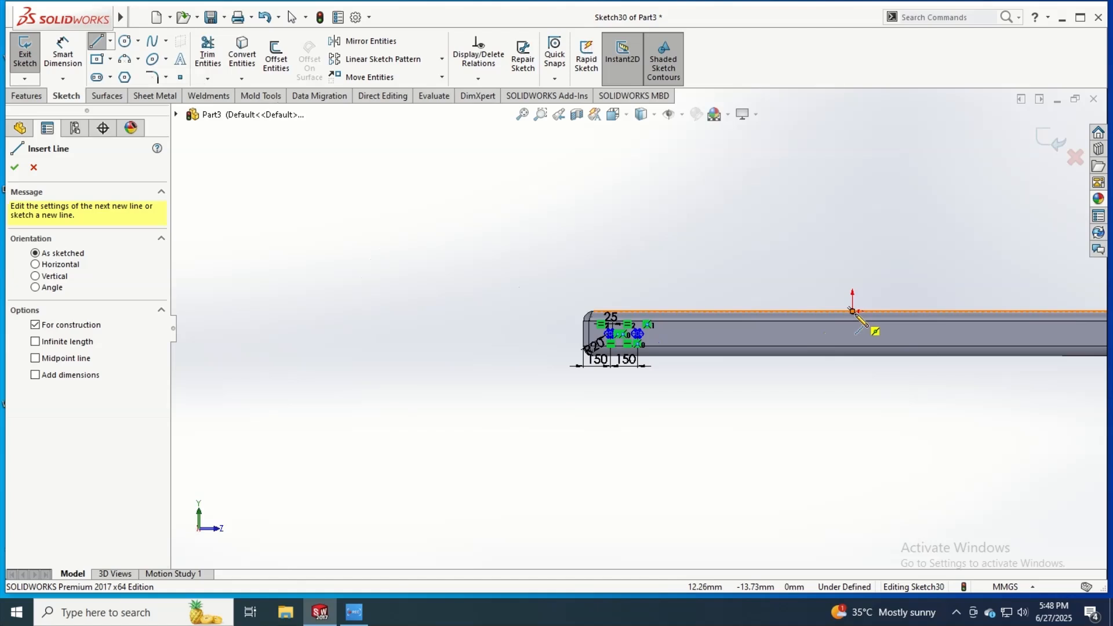
pyautogui.click(852, 311)
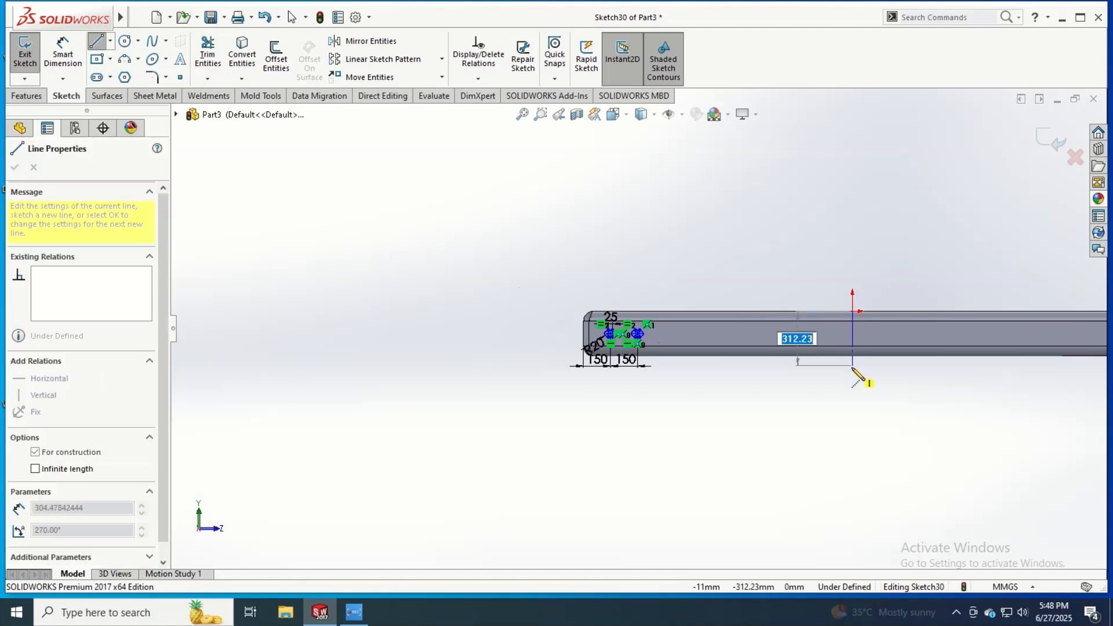
pyautogui.click(853, 369)
pyautogui.press('Escape')
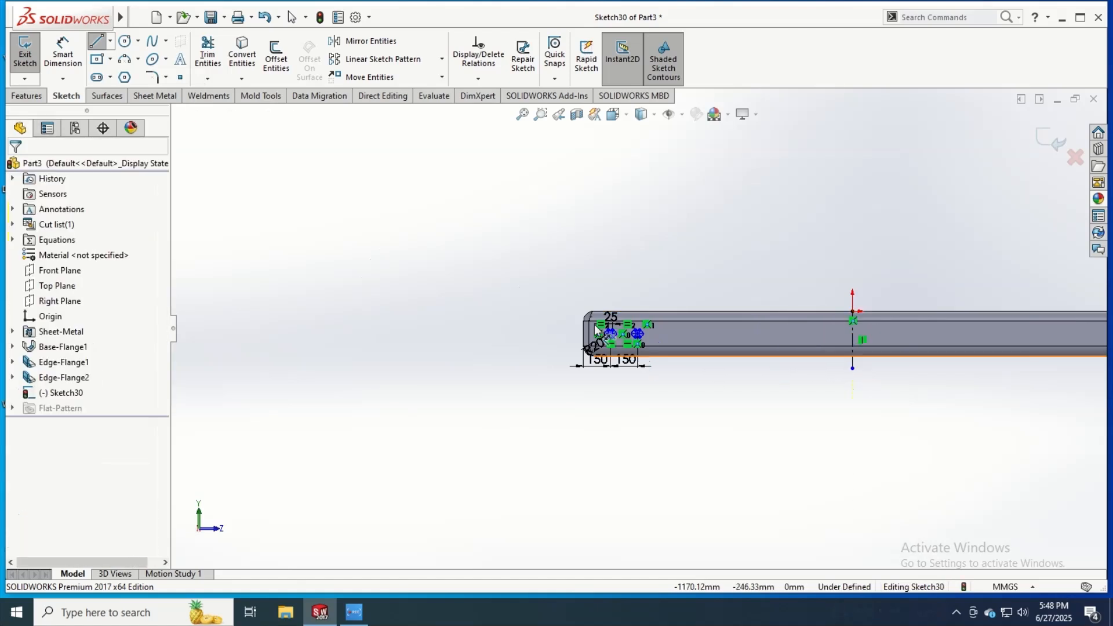
# Mirror both slots about the vertical centerline to the other end of the flange and delete the centerline.
pyautogui.click(368, 41)
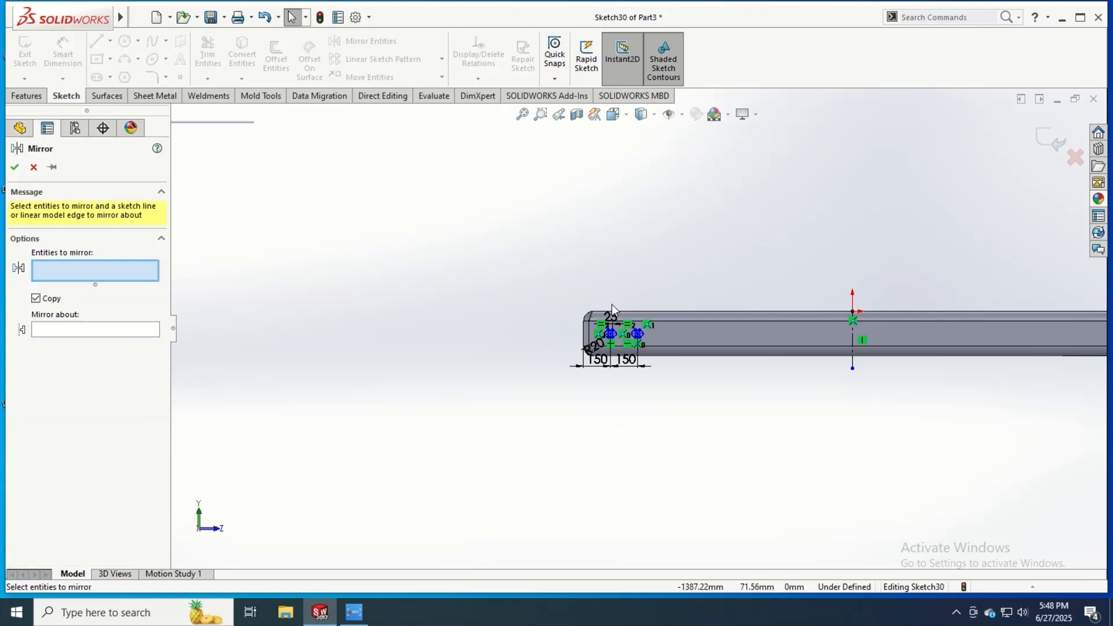
pyautogui.scroll(-5, 629, 323)
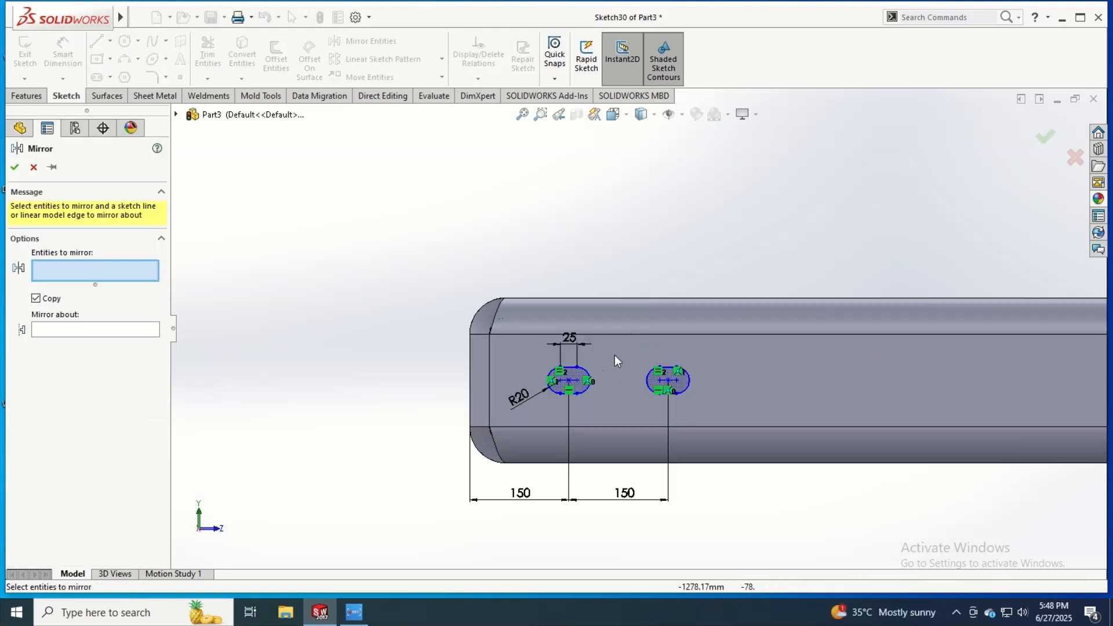
pyautogui.click(586, 378)
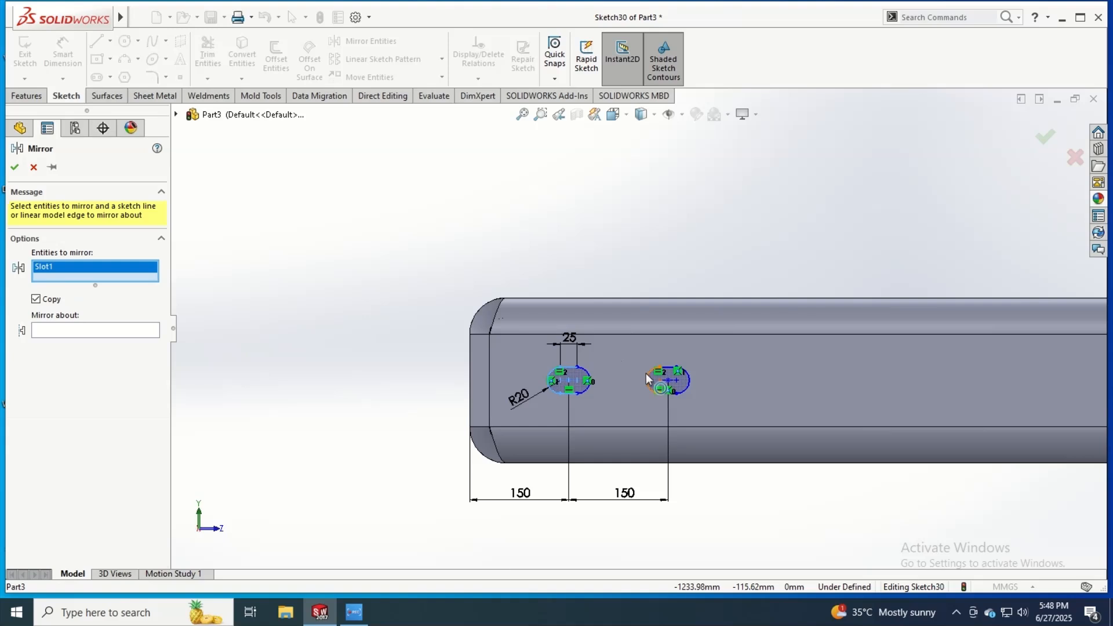
pyautogui.click(646, 374)
pyautogui.click(99, 340)
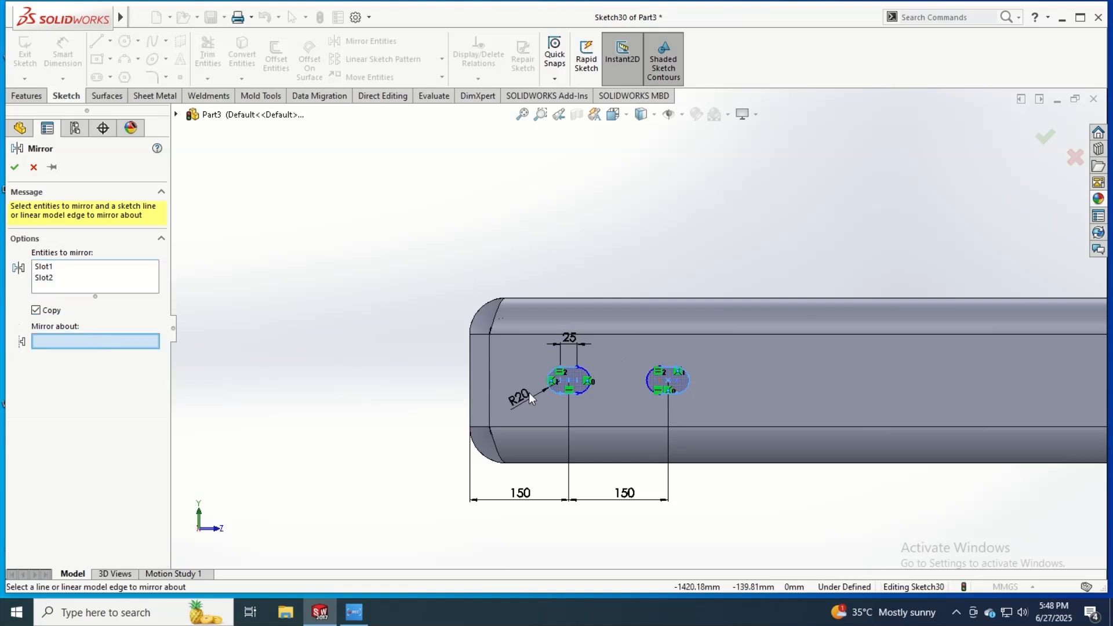
pyautogui.scroll(6, 528, 392)
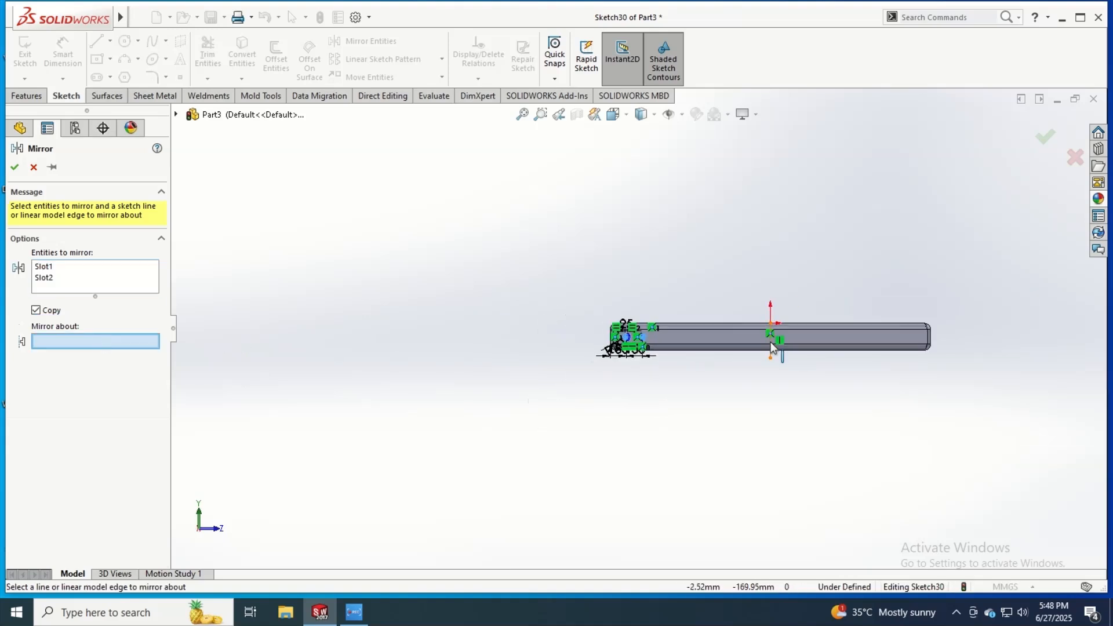
pyautogui.click(772, 355)
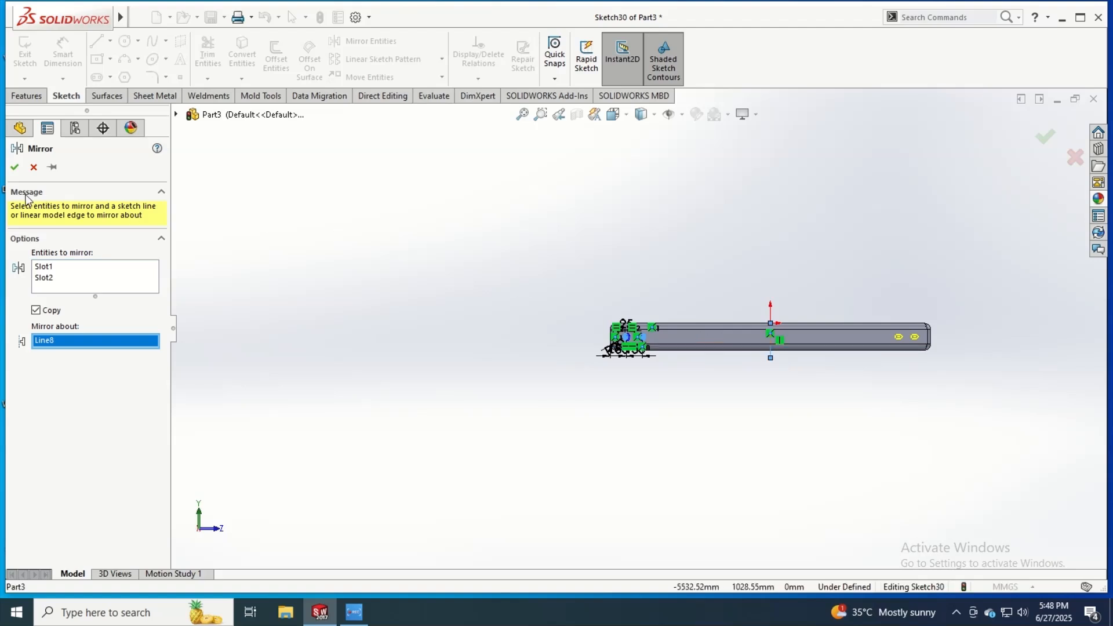
pyautogui.click(15, 168)
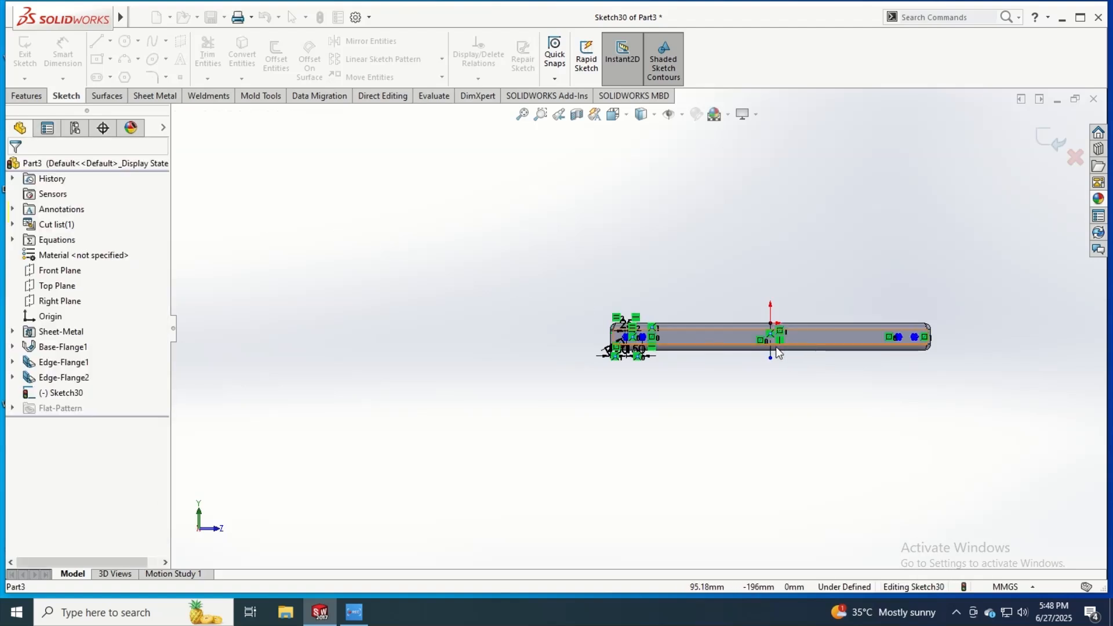
pyautogui.click(772, 355)
pyautogui.press('Delete')
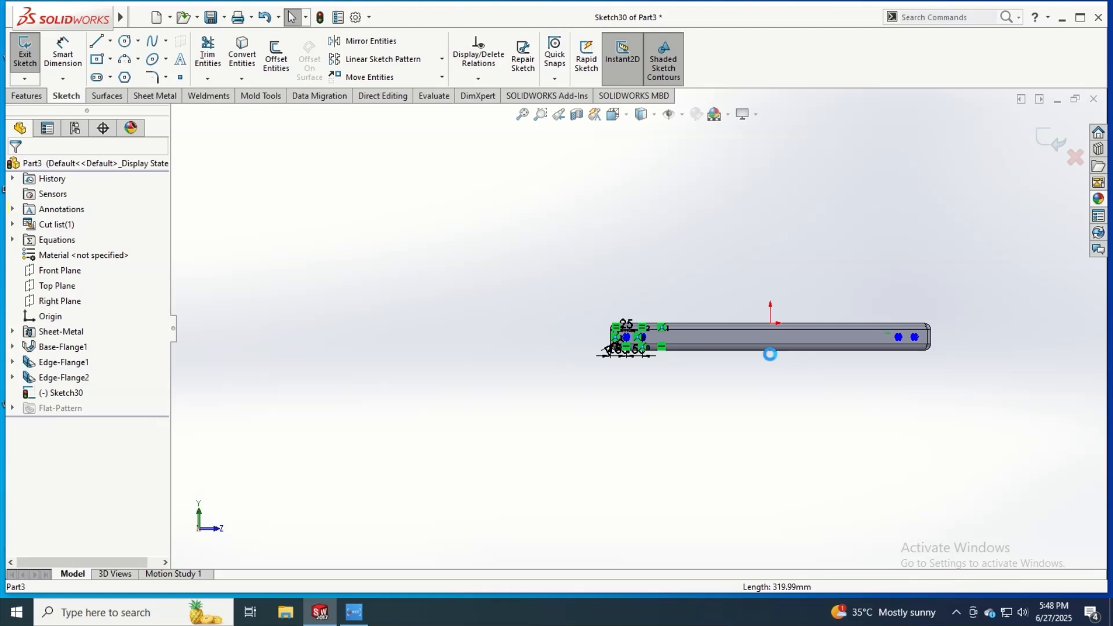
# Cut the four slots with a sheet metal Extruded Cut set to Through All.
pyautogui.click(155, 95)
pyautogui.click(448, 42)
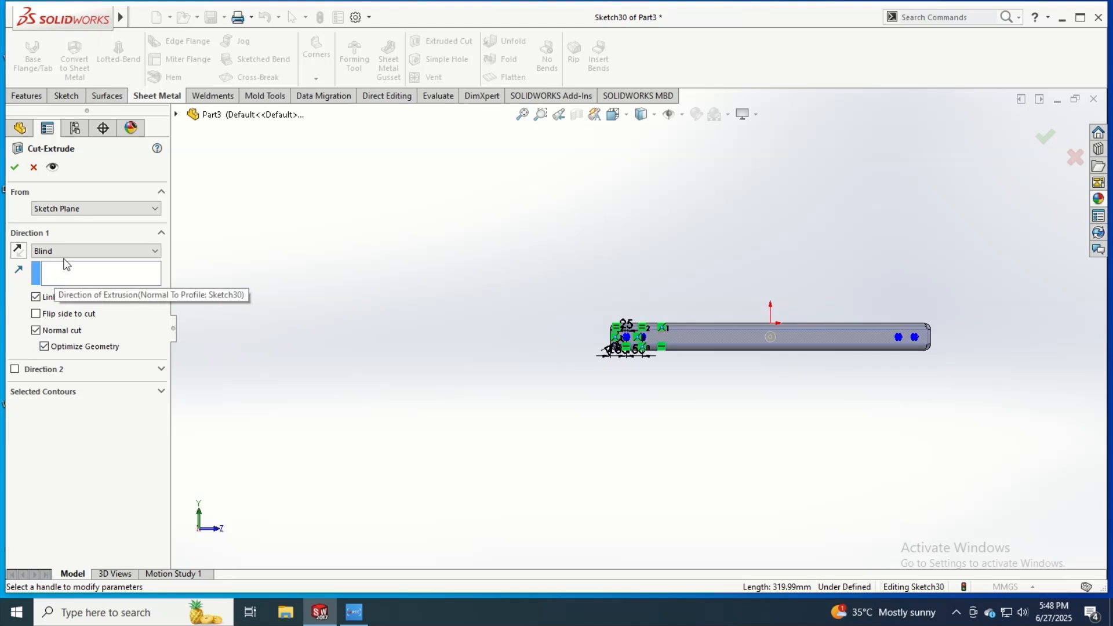
pyautogui.click(65, 253)
pyautogui.click(65, 273)
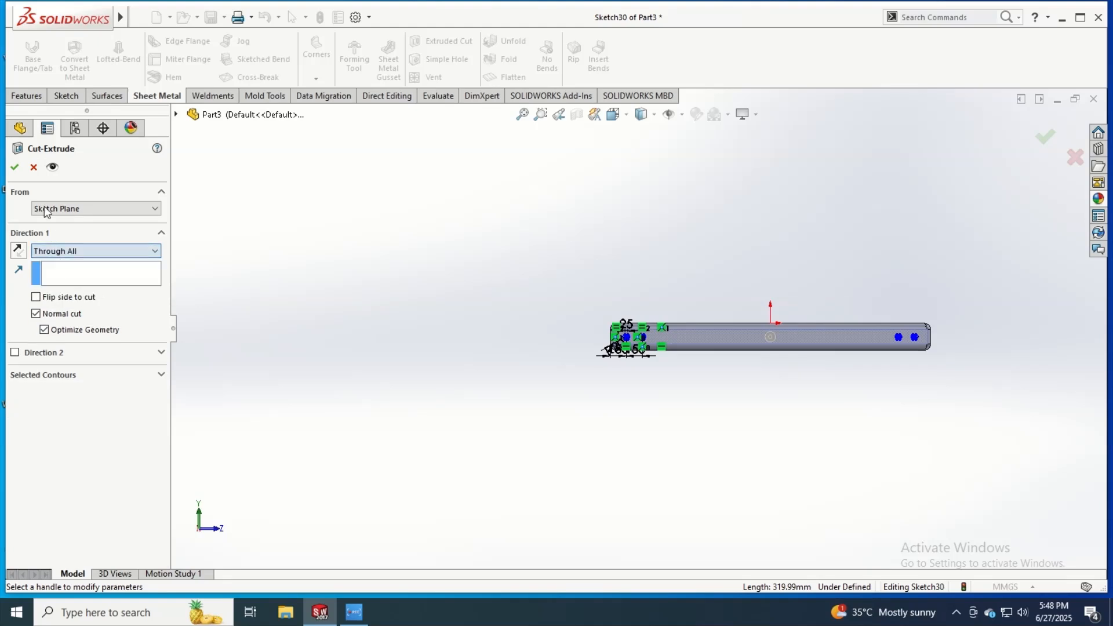
pyautogui.click(15, 169)
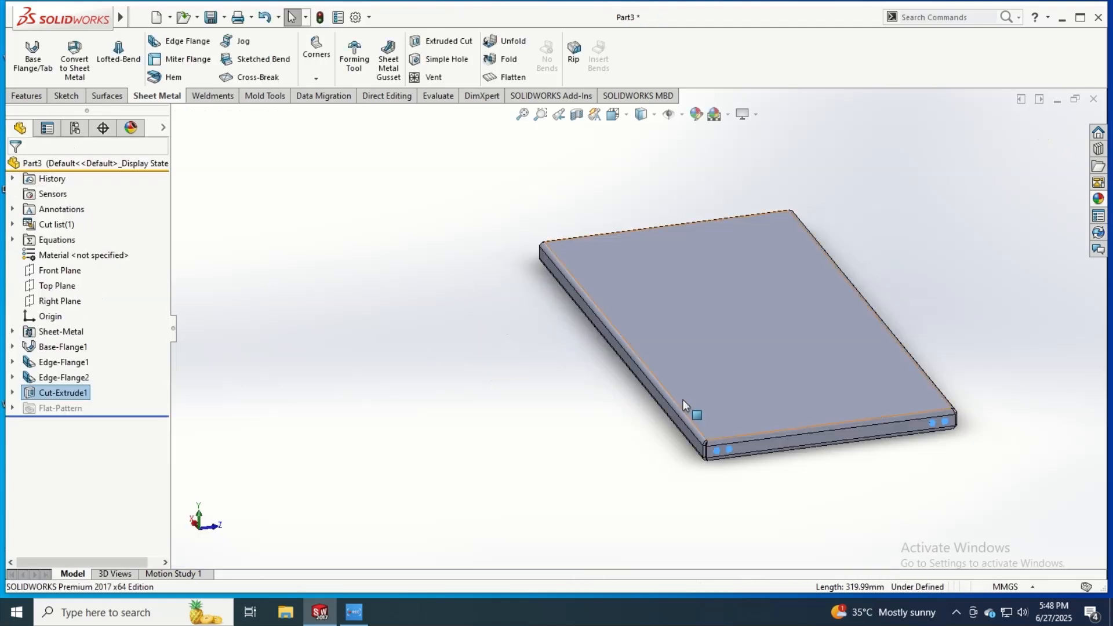
# Examine the slots in both short end flanges and the tray's corners from several sides.
pyautogui.moveTo(683, 399)
pyautogui.mouseDown(button='middle')
pyautogui.moveTo(683, 368)
pyautogui.moveTo(808, 395)
pyautogui.moveTo(677, 390)
pyautogui.mouseUp(button='middle')
pyautogui.click(716, 434)
pyautogui.moveTo(652, 342); pyautogui.dragTo(609, 329, button='middle')
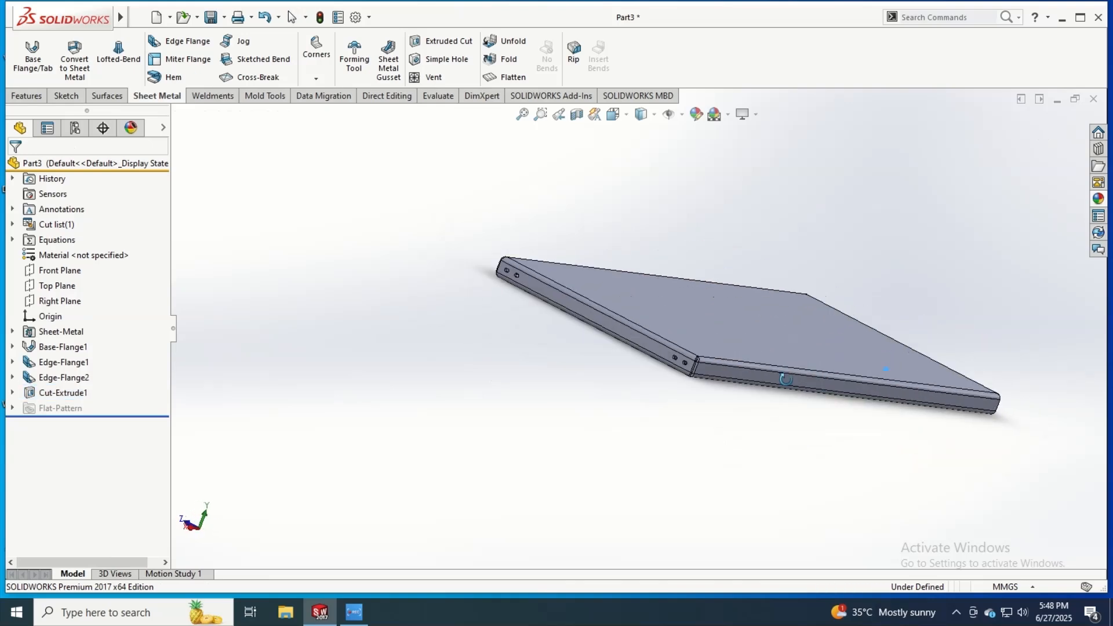
pyautogui.scroll(-7, 685, 360)
pyautogui.moveTo(684, 368); pyautogui.dragTo(527, 303, button='middle')
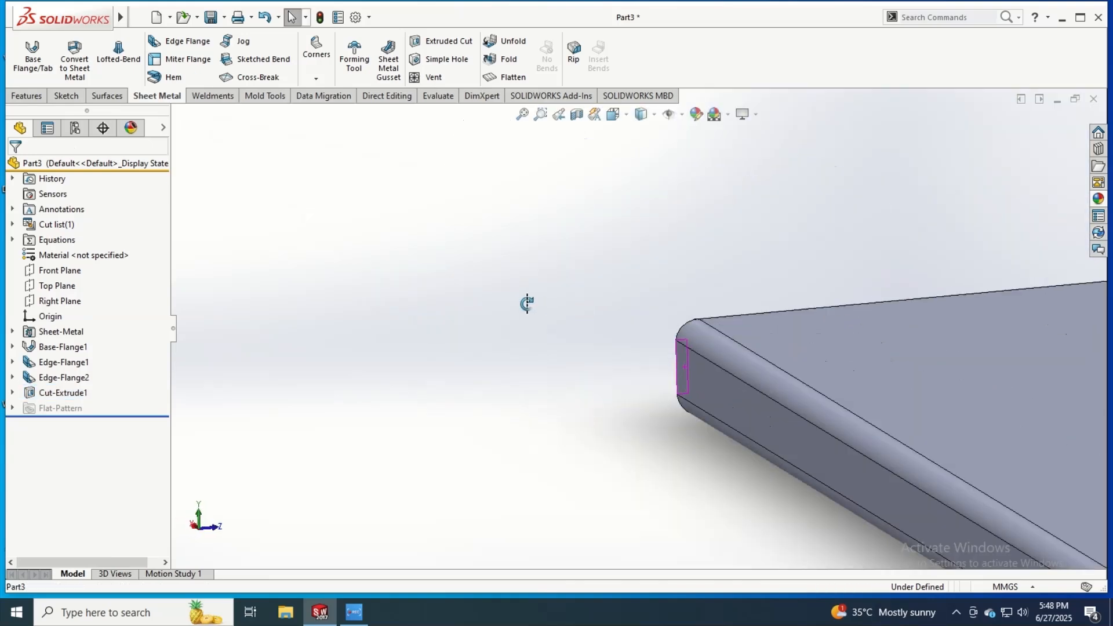
pyautogui.scroll(7, 615, 378)
pyautogui.scroll(-4, 759, 410)
pyautogui.scroll(-3, 760, 409)
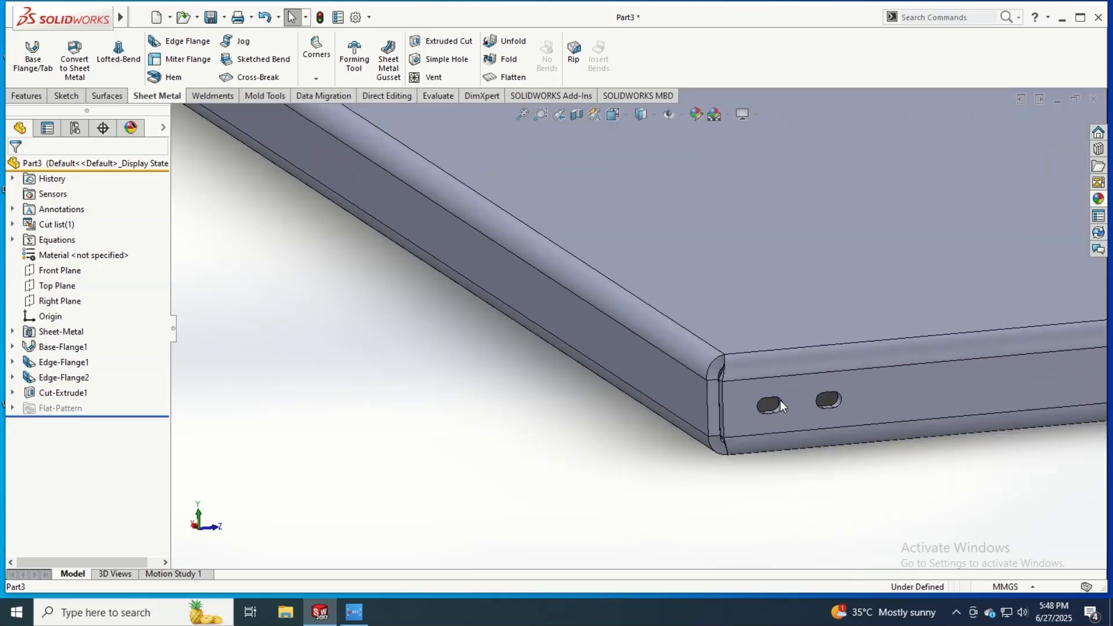
# Measure the distance from the end flange's upper bend line to the slot nearest the corner.
pyautogui.click(66, 96)
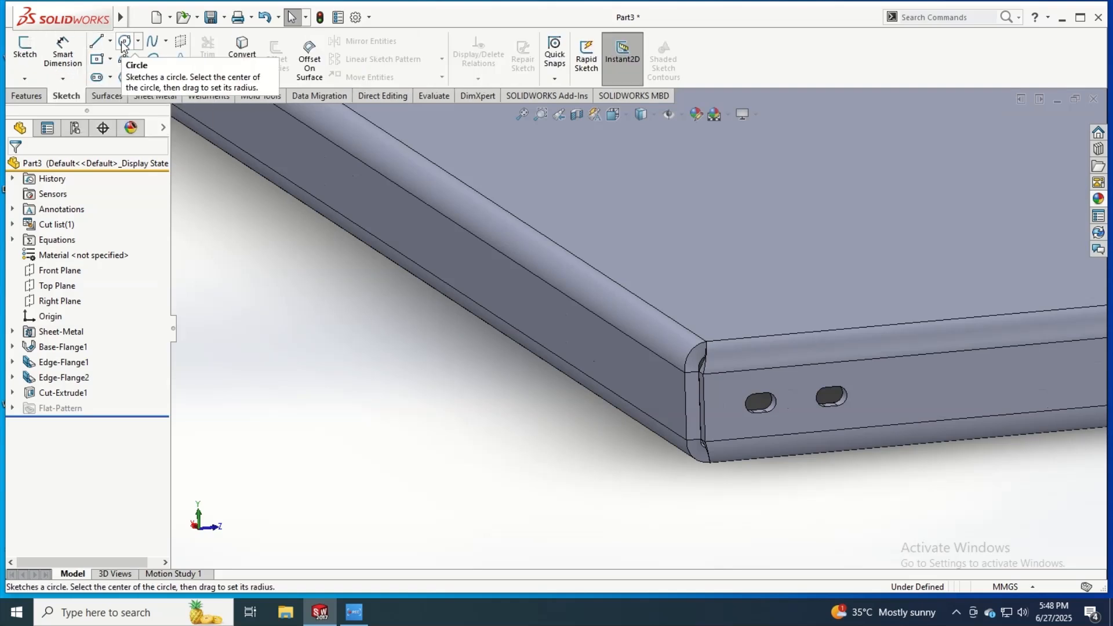
pyautogui.click(433, 97)
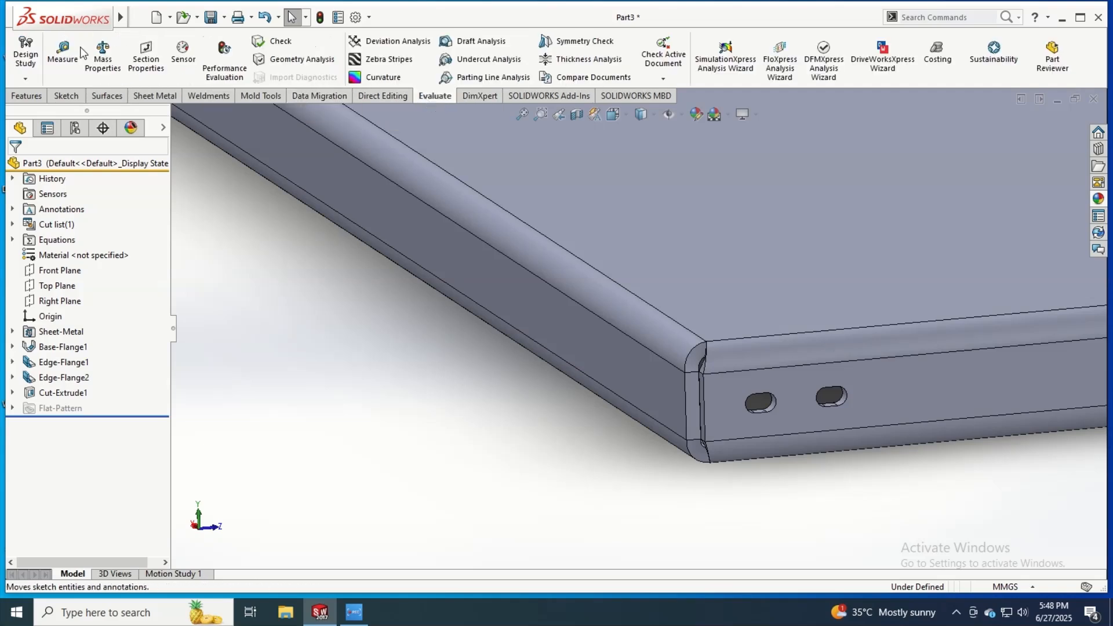
pyautogui.click(64, 52)
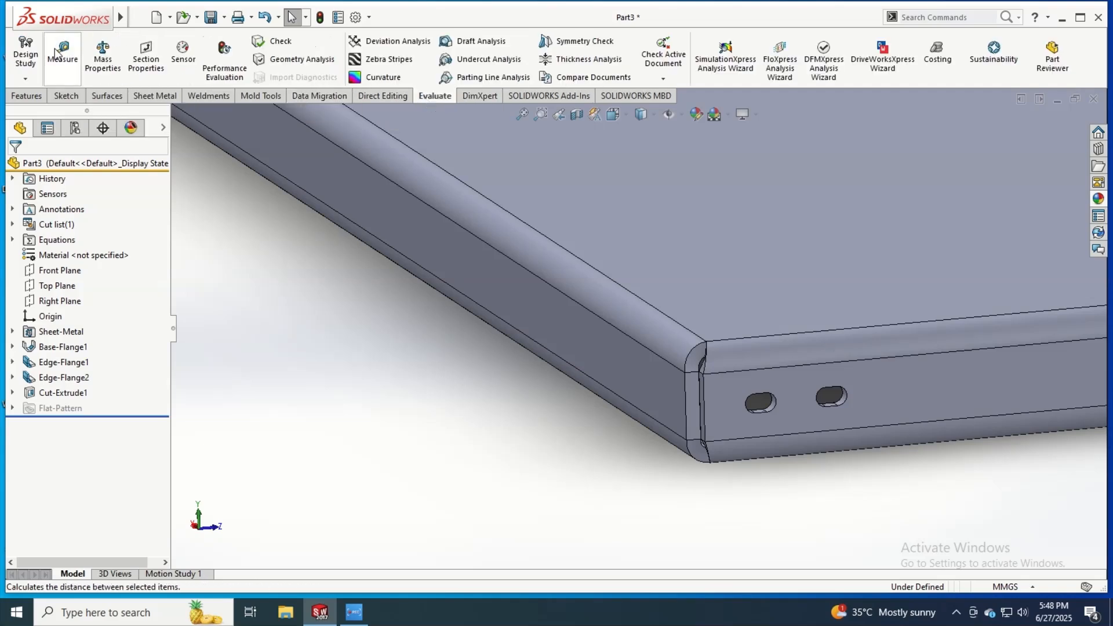
pyautogui.click(743, 375)
pyautogui.click(762, 399)
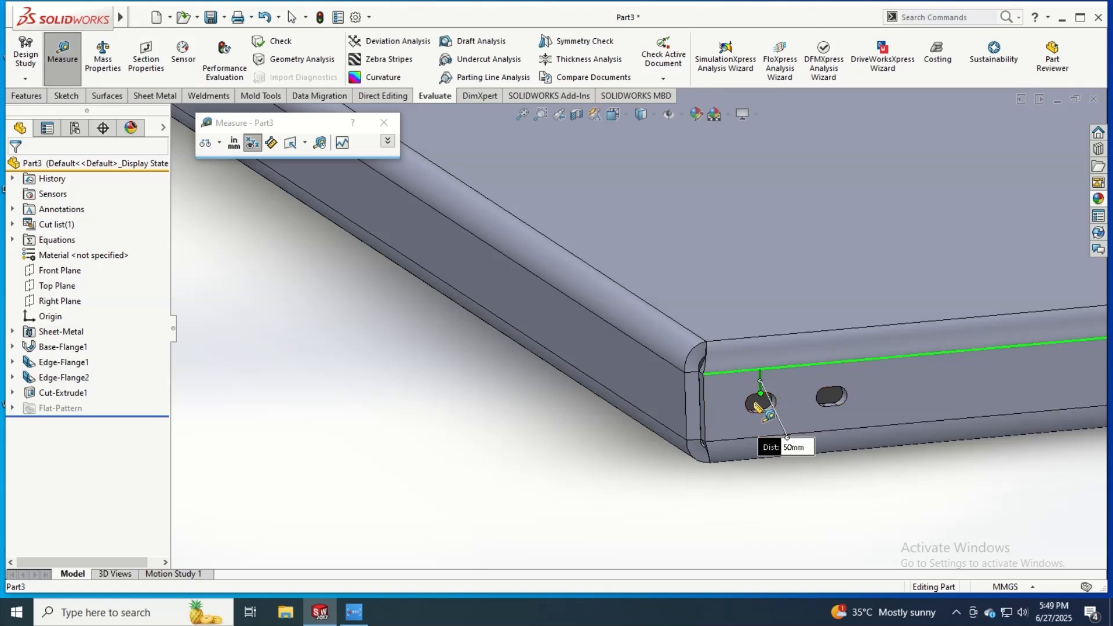
pyautogui.click(320, 371)
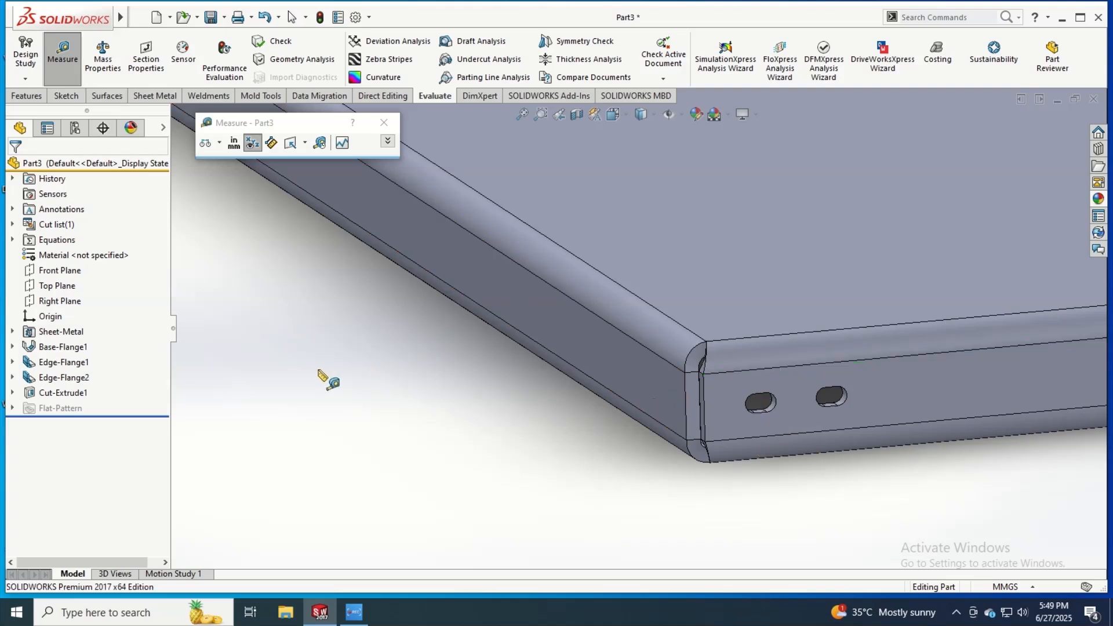
pyautogui.press('Escape')
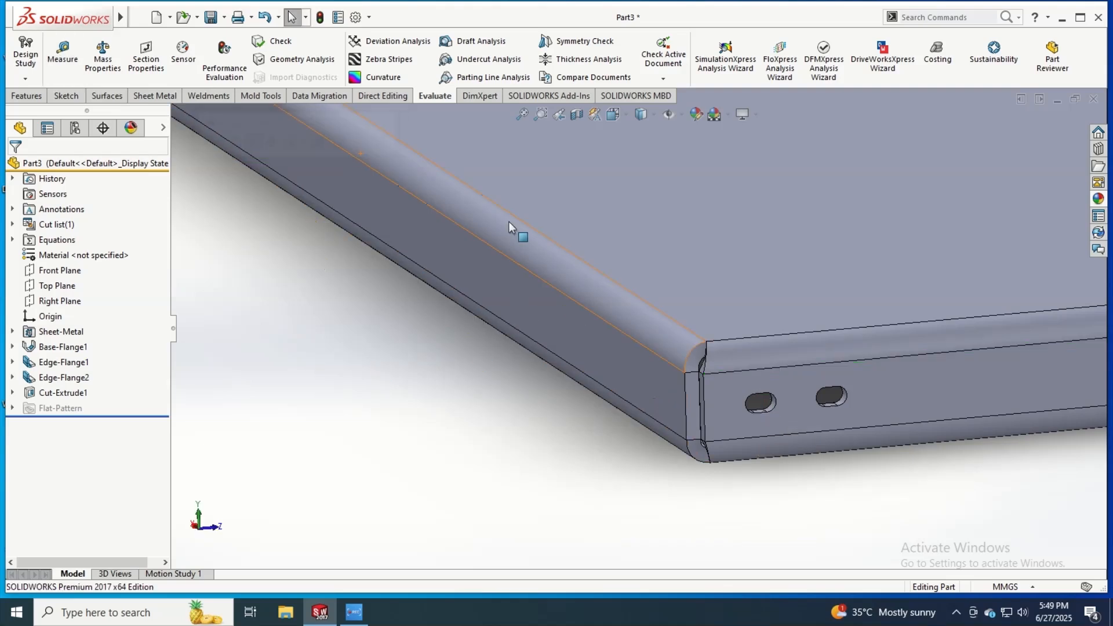
# Start a sketch on the long side flange's outer face, viewed normal to it, with the Circle tool active.
pyautogui.click(594, 355)
pyautogui.click(739, 316)
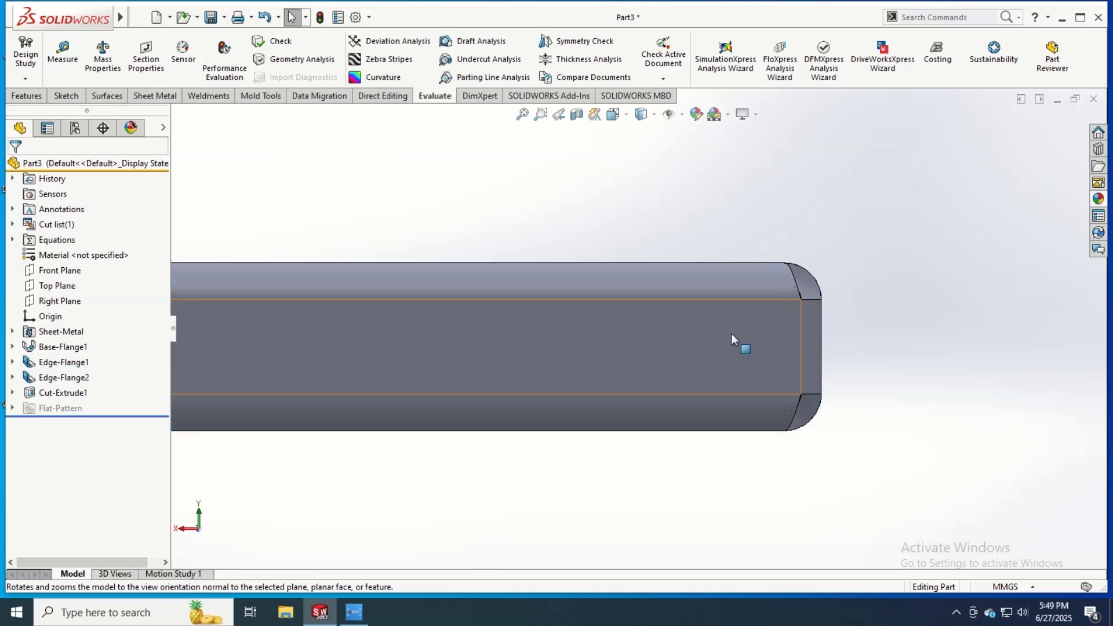
pyautogui.click(66, 96)
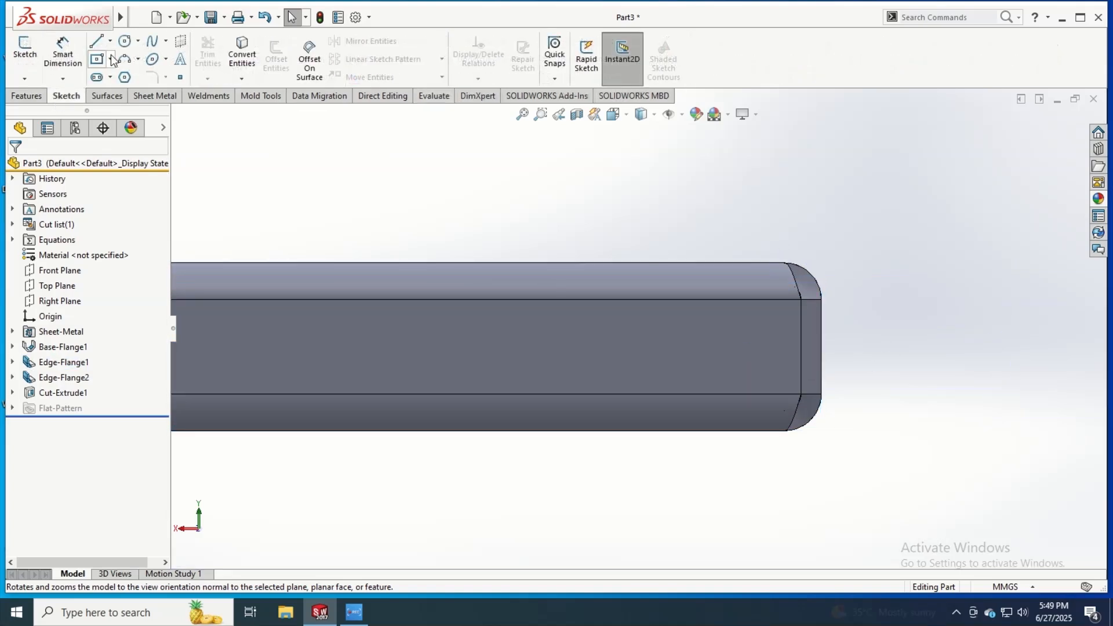
pyautogui.click(132, 45)
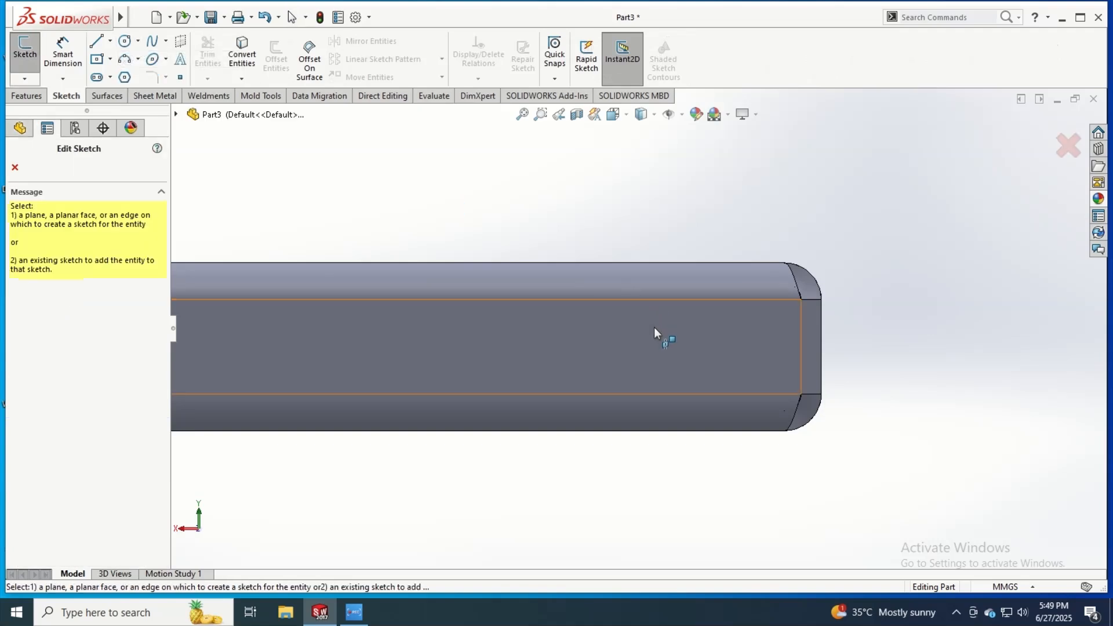
pyautogui.click(658, 337)
pyautogui.click(656, 336)
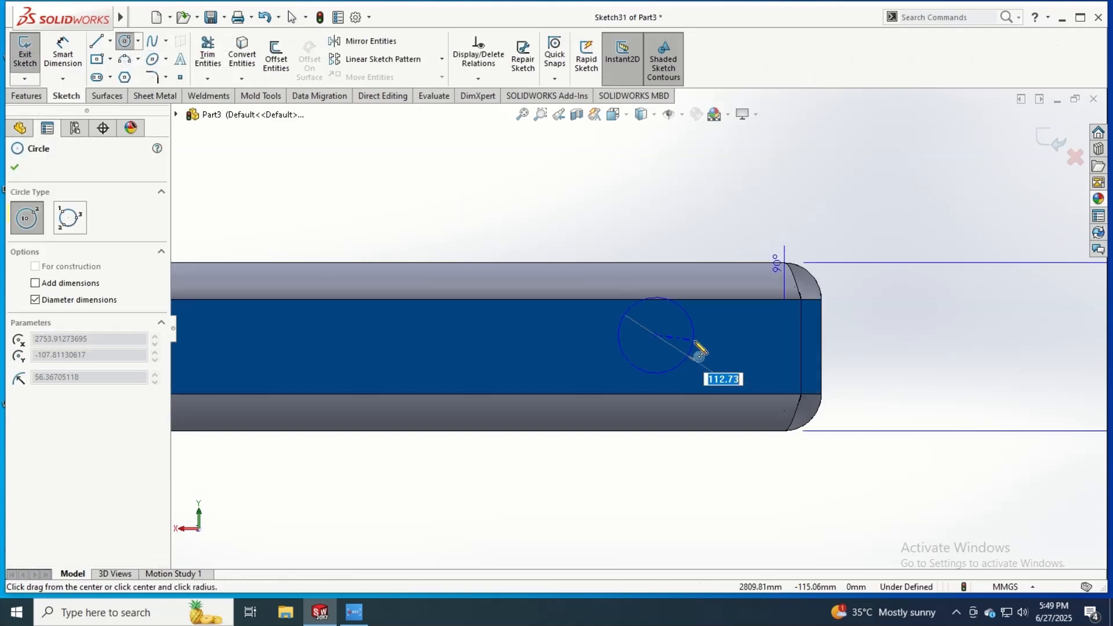
pyautogui.click(663, 343)
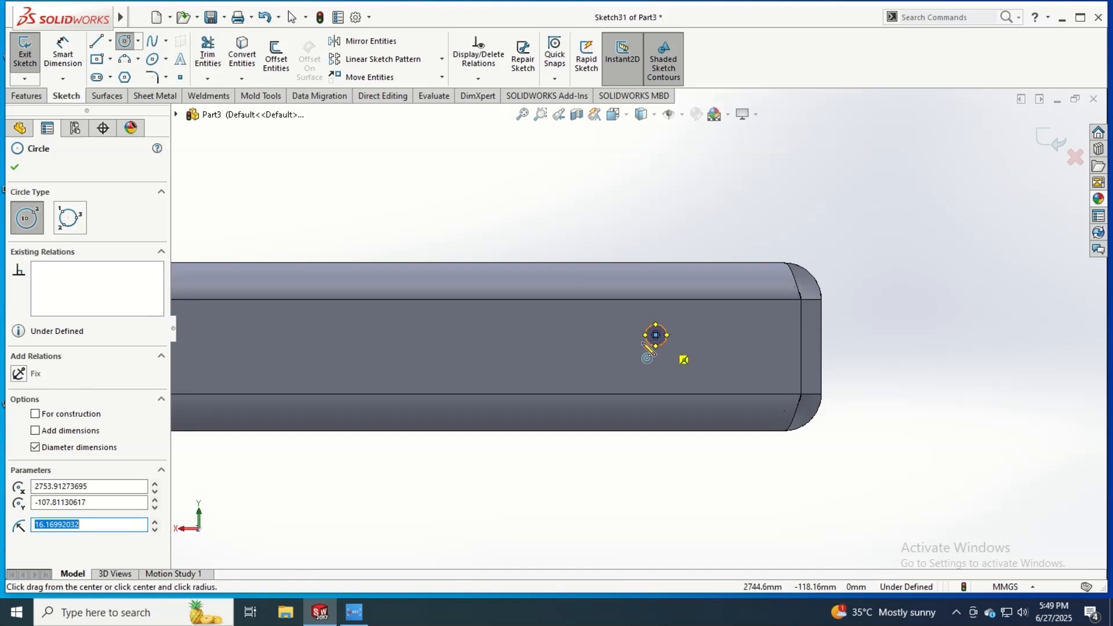
pyautogui.press('Escape')
pyautogui.hotkey('ctrl', 'z')
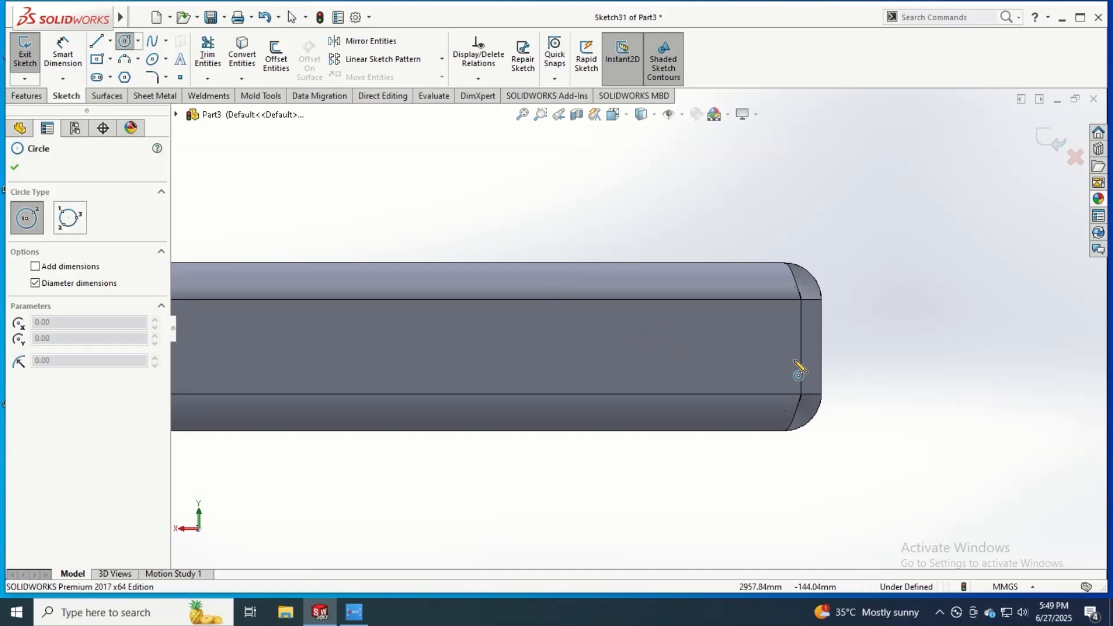
# Sketch two side-by-side circles at the long flange's mid-height near its end, the inner one about 43 mm in diameter.
pyautogui.click(729, 346)
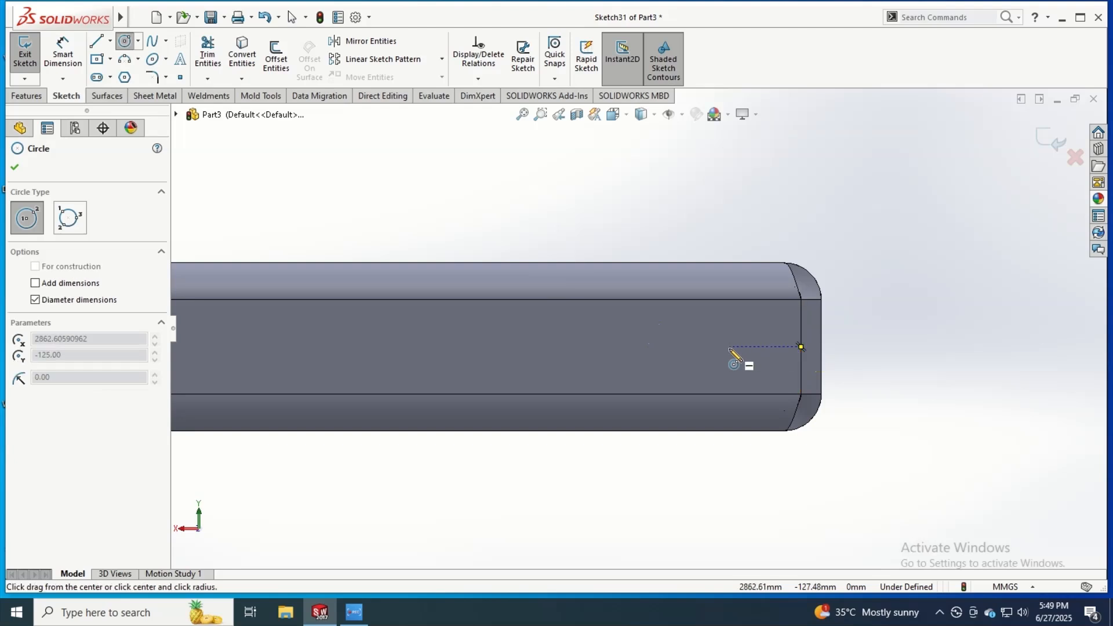
pyautogui.click(744, 347)
pyautogui.press('Escape')
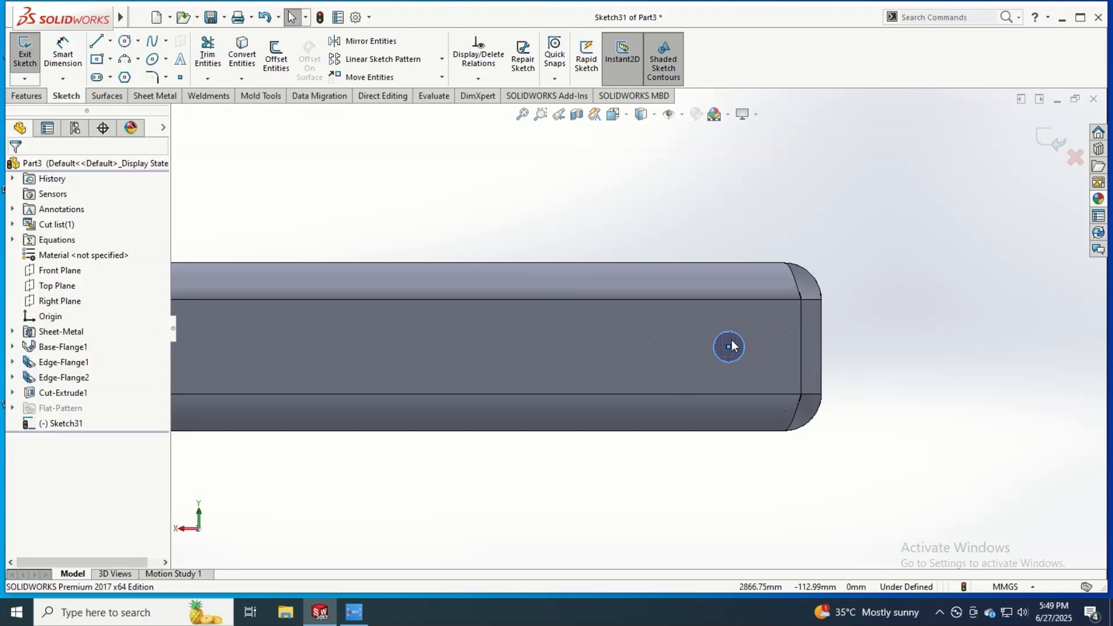
pyautogui.press('Return')
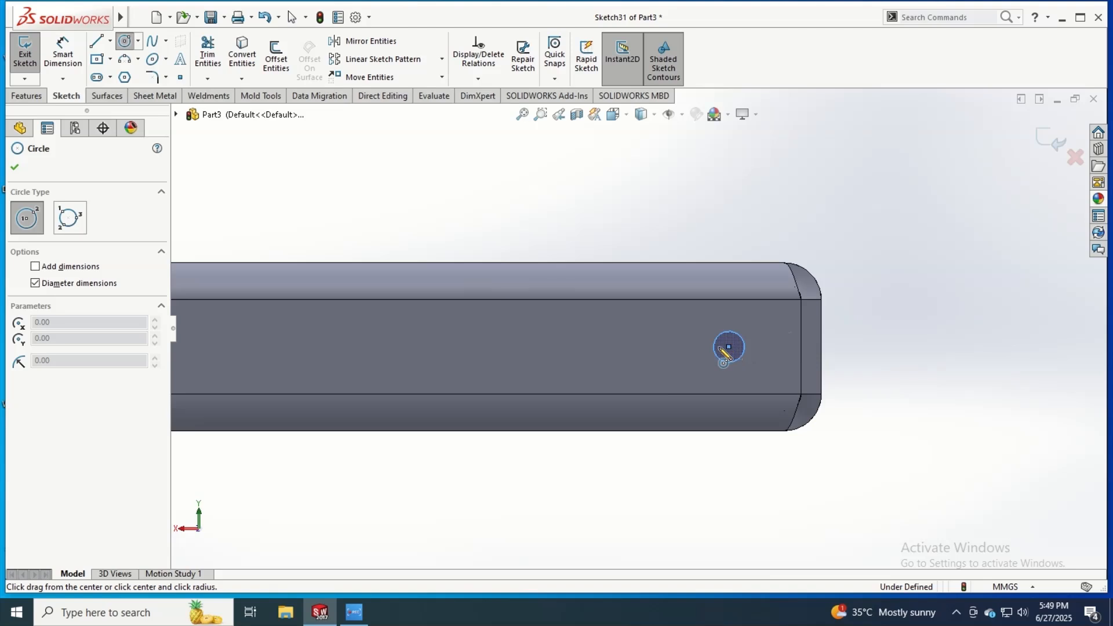
pyautogui.click(642, 346)
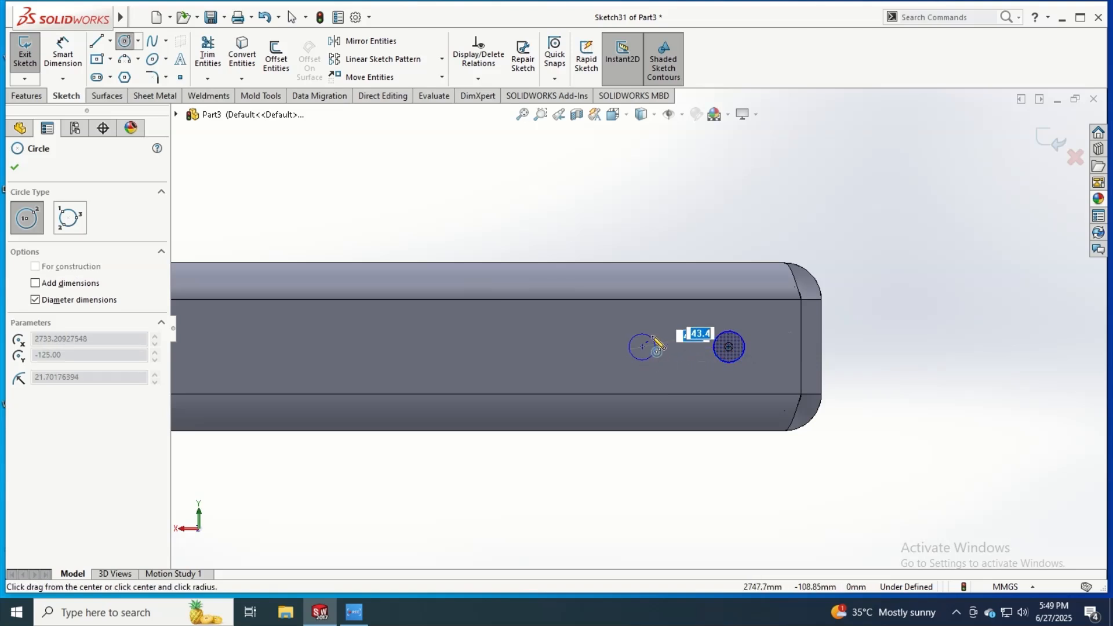
pyautogui.click(654, 340)
pyautogui.press('Escape')
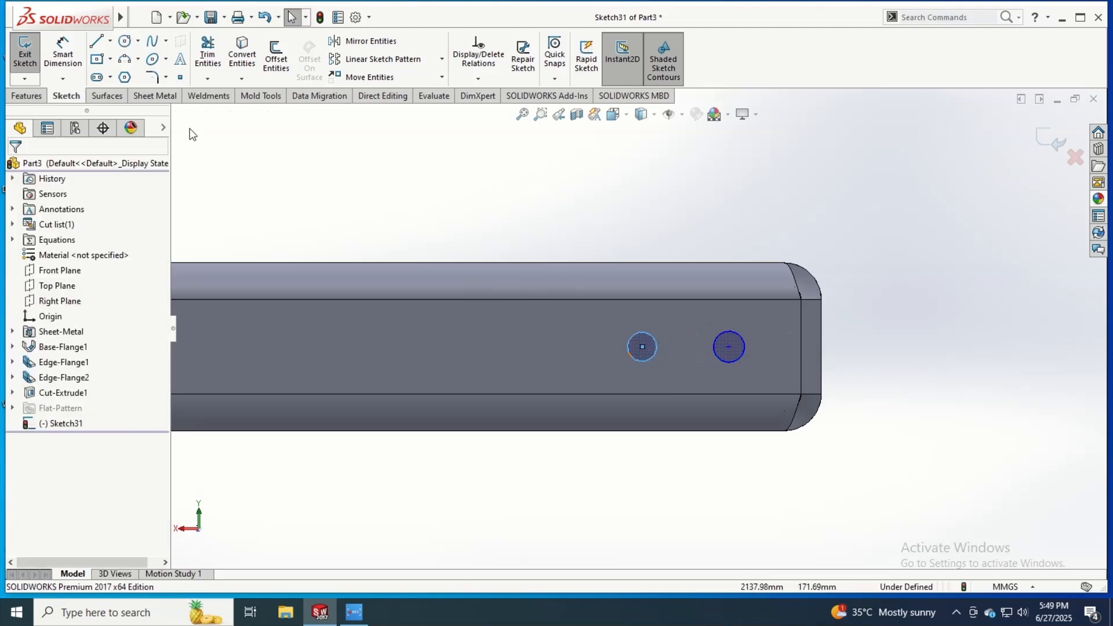
pyautogui.click(63, 52)
pyautogui.click(652, 338)
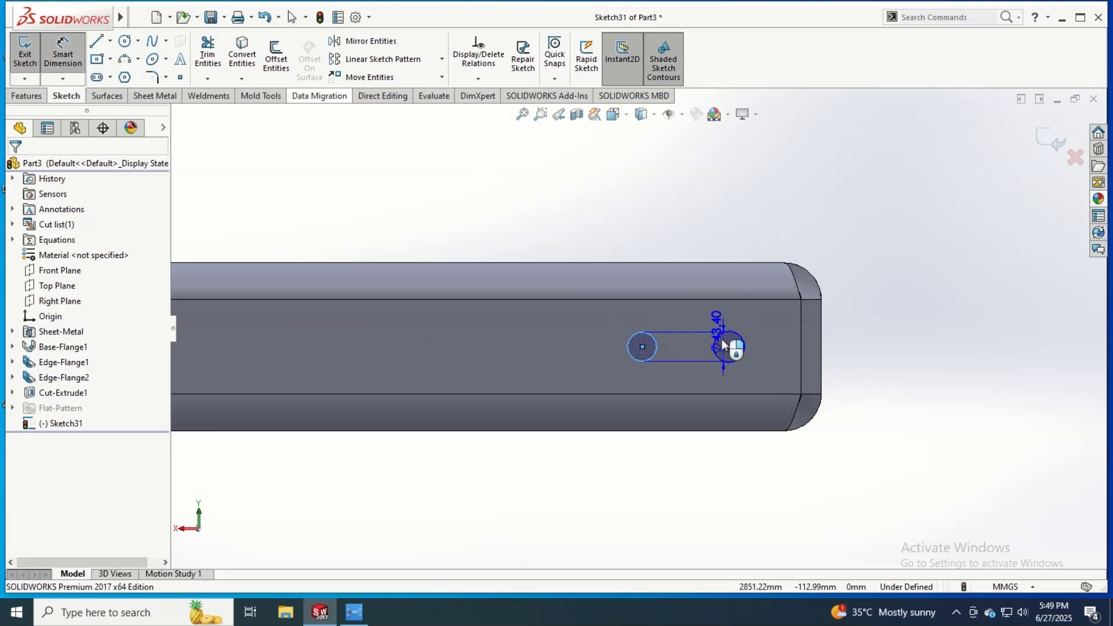
pyautogui.click(673, 301)
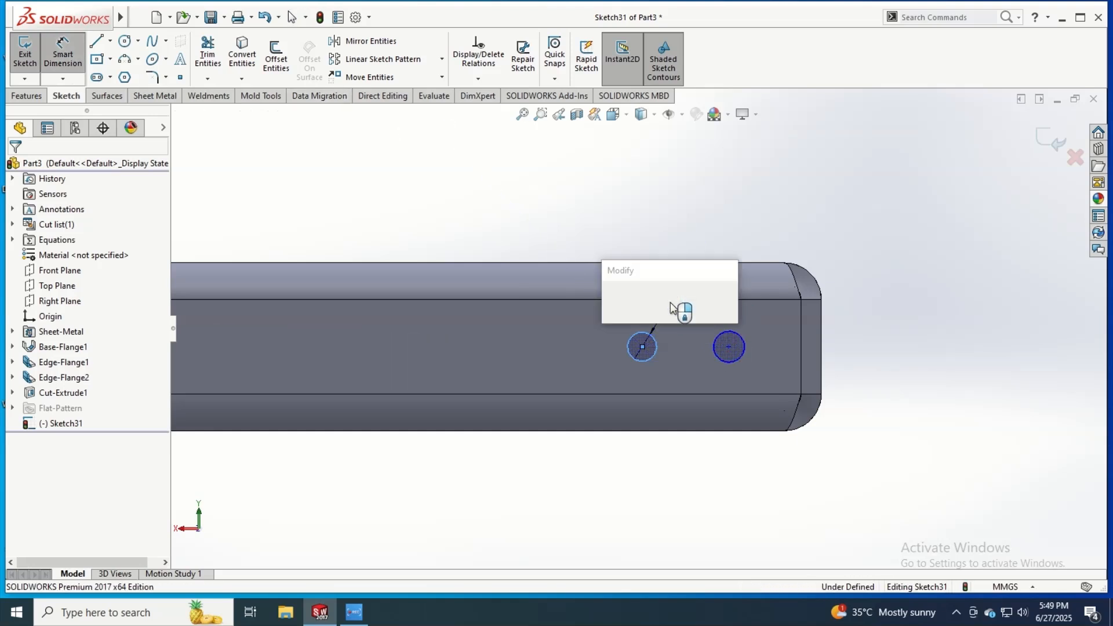
pyautogui.press('Return')
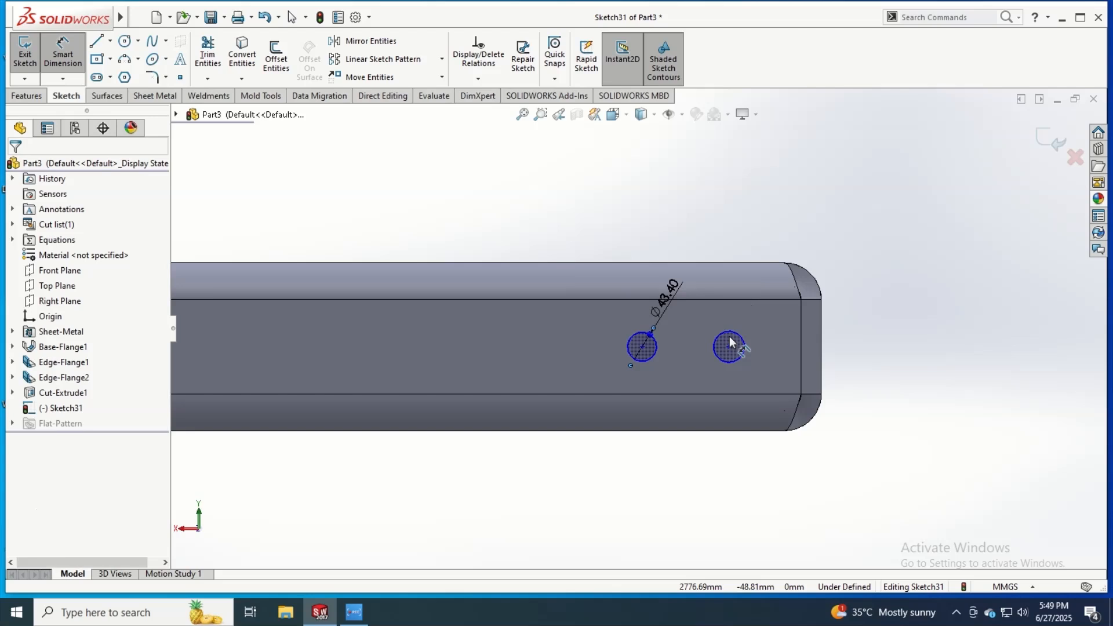
pyautogui.press('Escape')
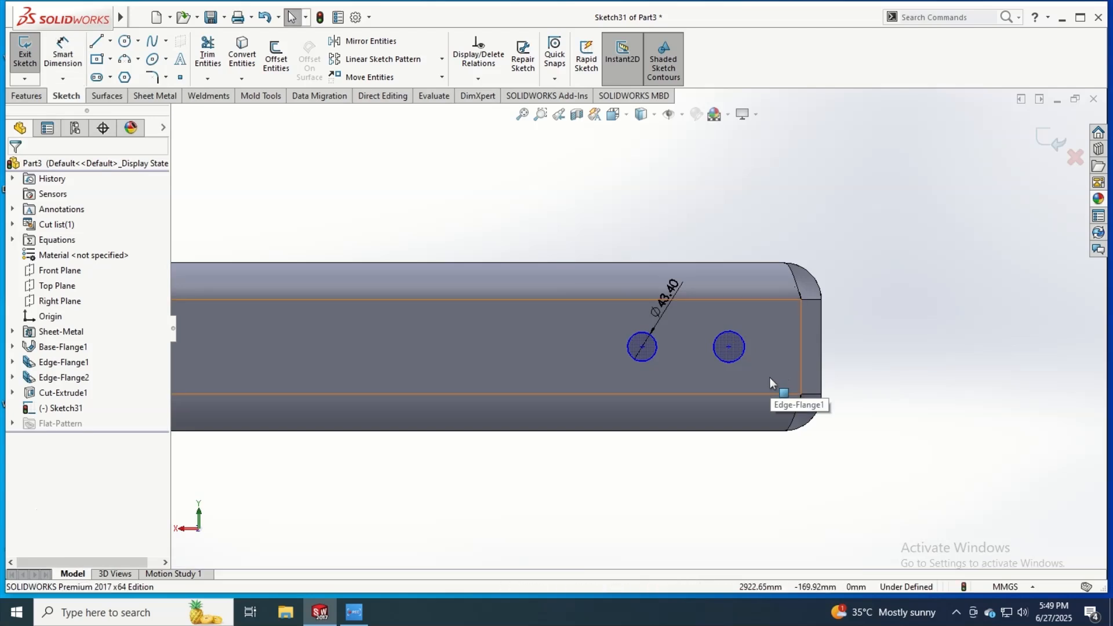
pyautogui.hotkey('ctrl', 'z')
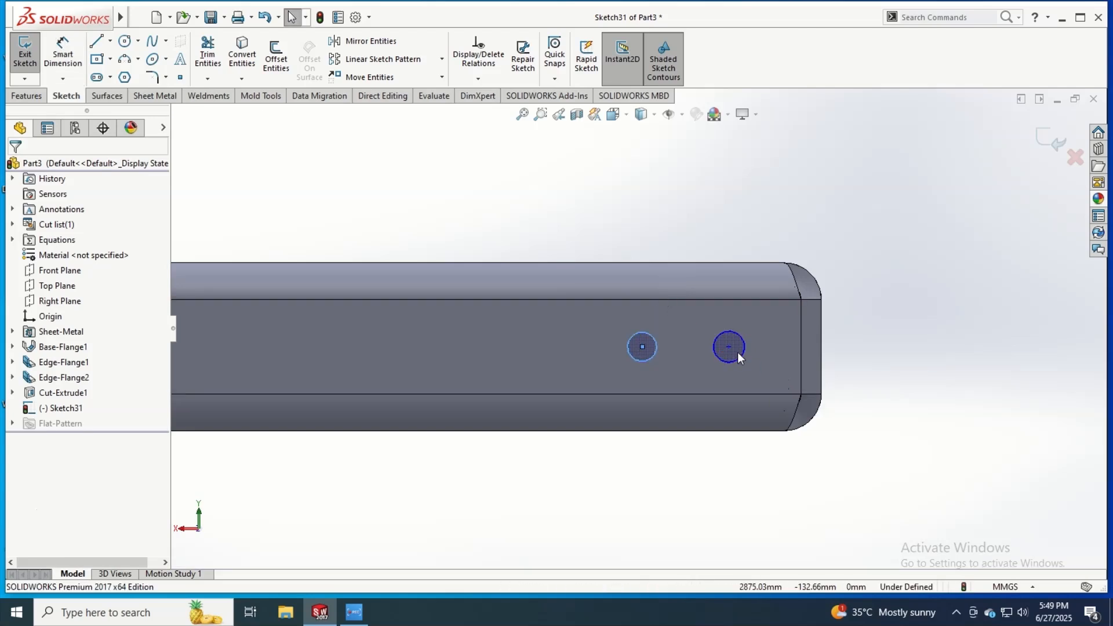
# Make the two circles equal in size with an Equal relation.
pyautogui.moveTo(767, 370)
pyautogui.mouseDown()
pyautogui.moveTo(758, 339)
pyautogui.moveTo(547, 323)
pyautogui.mouseUp()
pyautogui.moveTo(519, 366); pyautogui.dragTo(519, 365)
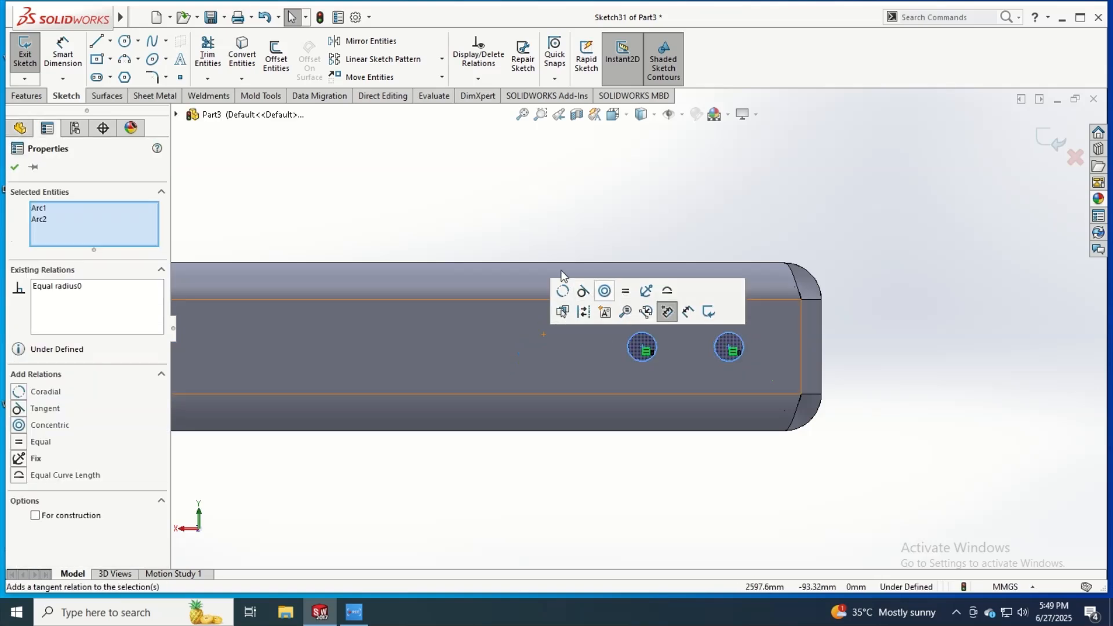
pyautogui.click(539, 240)
# Dimension the center of the circle nearest the corner 150 mm from the tray's outer end edge.
pyautogui.click(63, 53)
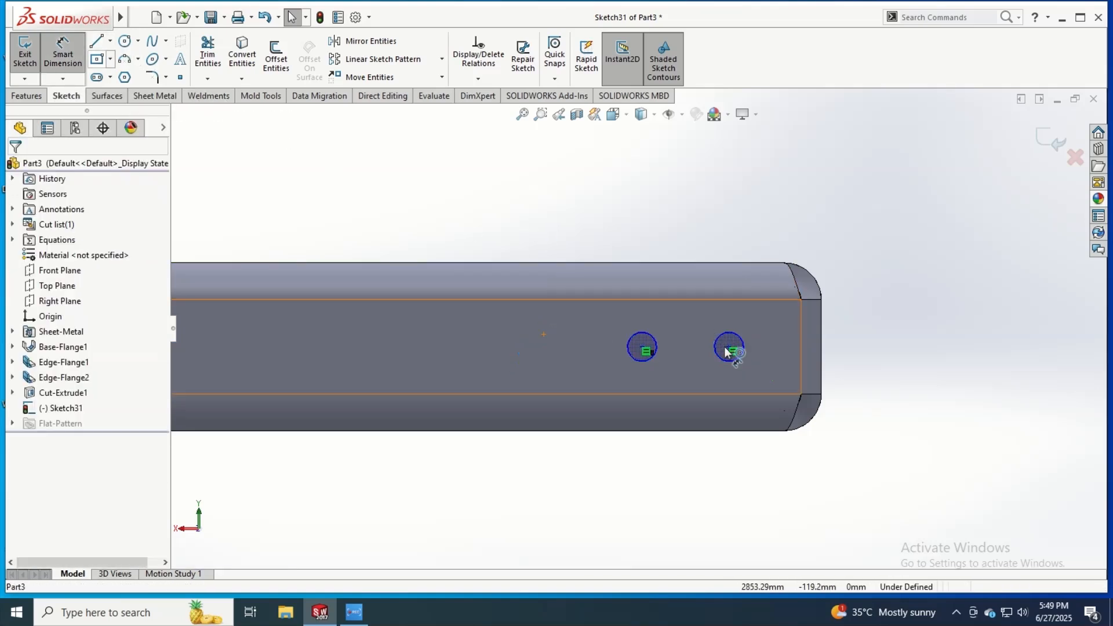
pyautogui.click(729, 348)
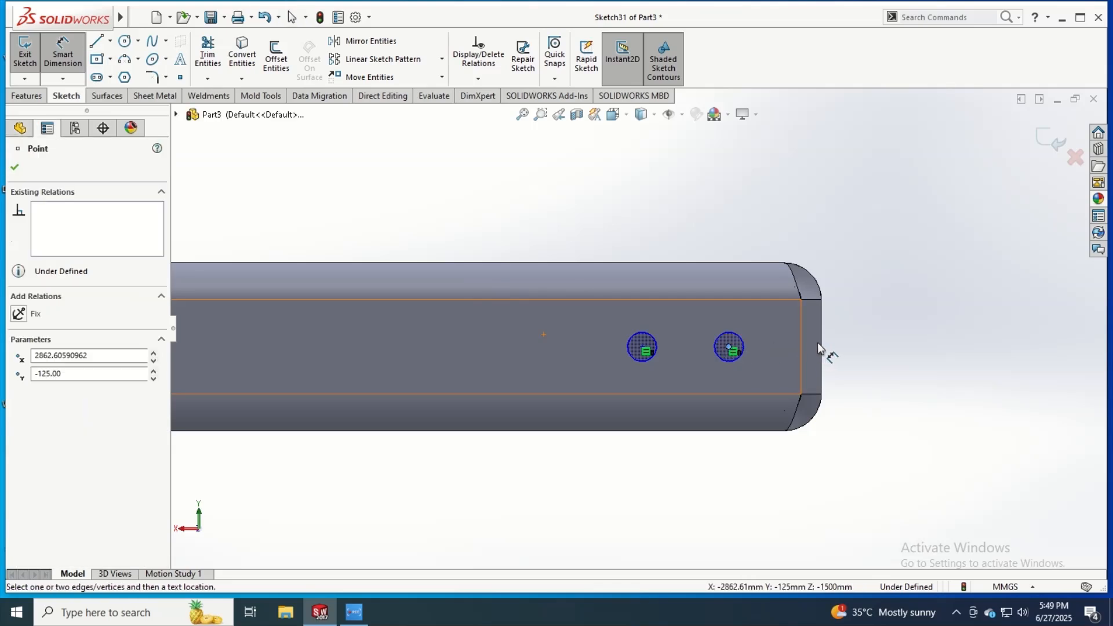
pyautogui.click(820, 342)
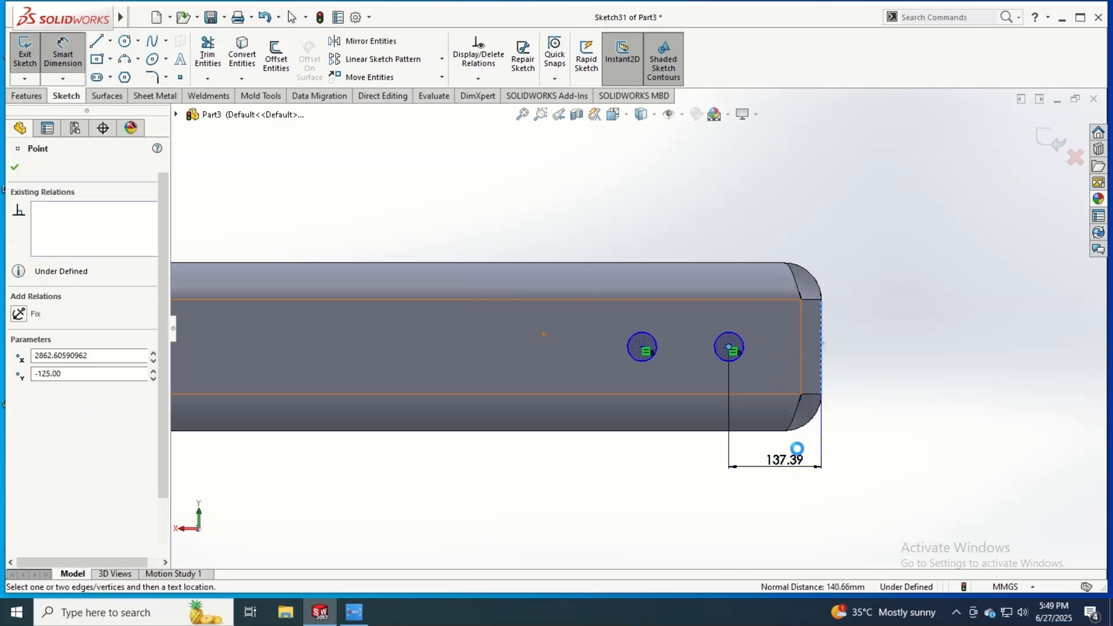
pyautogui.click(797, 455)
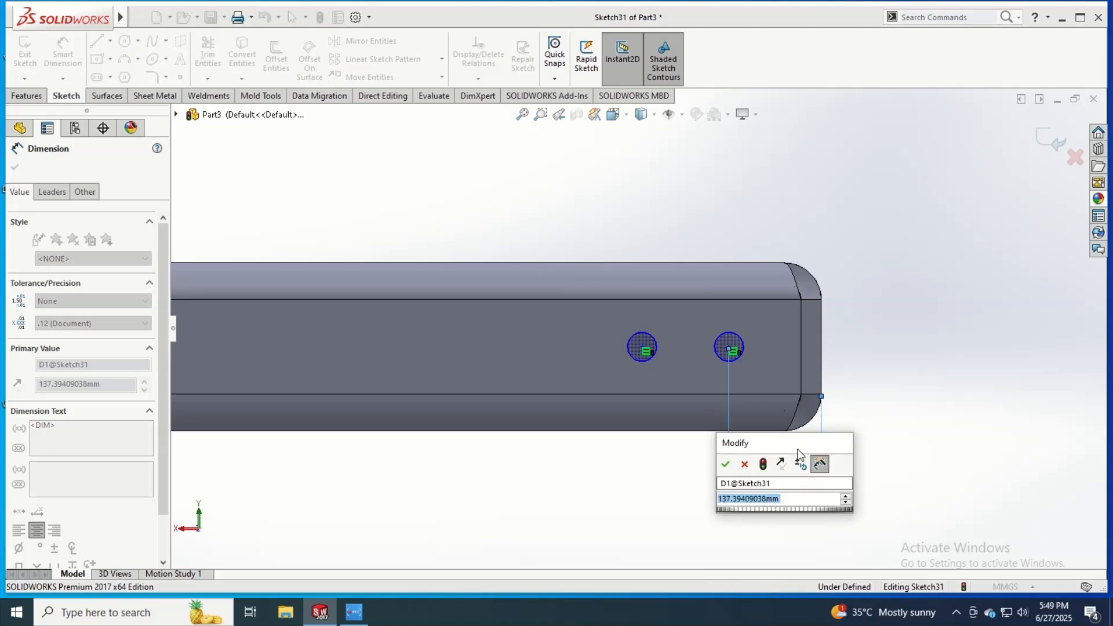
pyautogui.write('15')
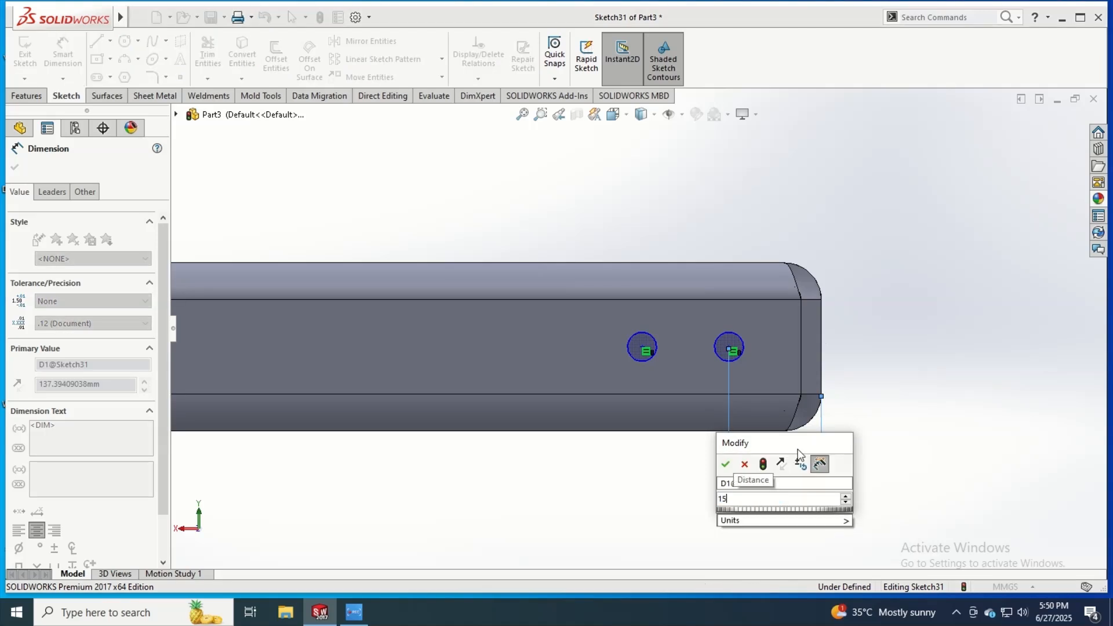
pyautogui.press('Return')
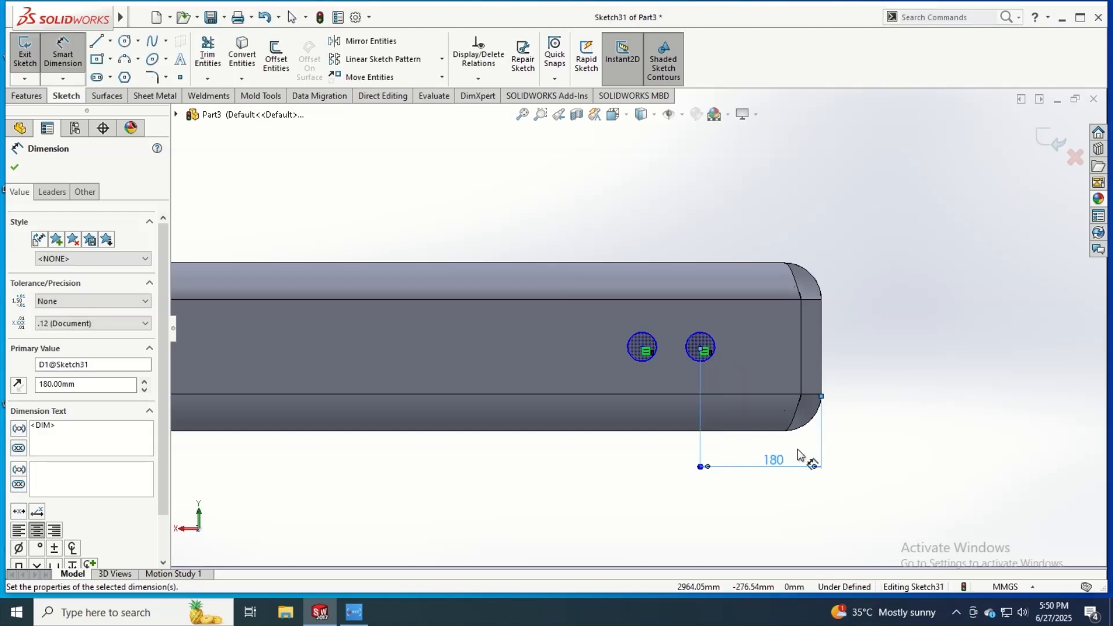
pyautogui.click(785, 462)
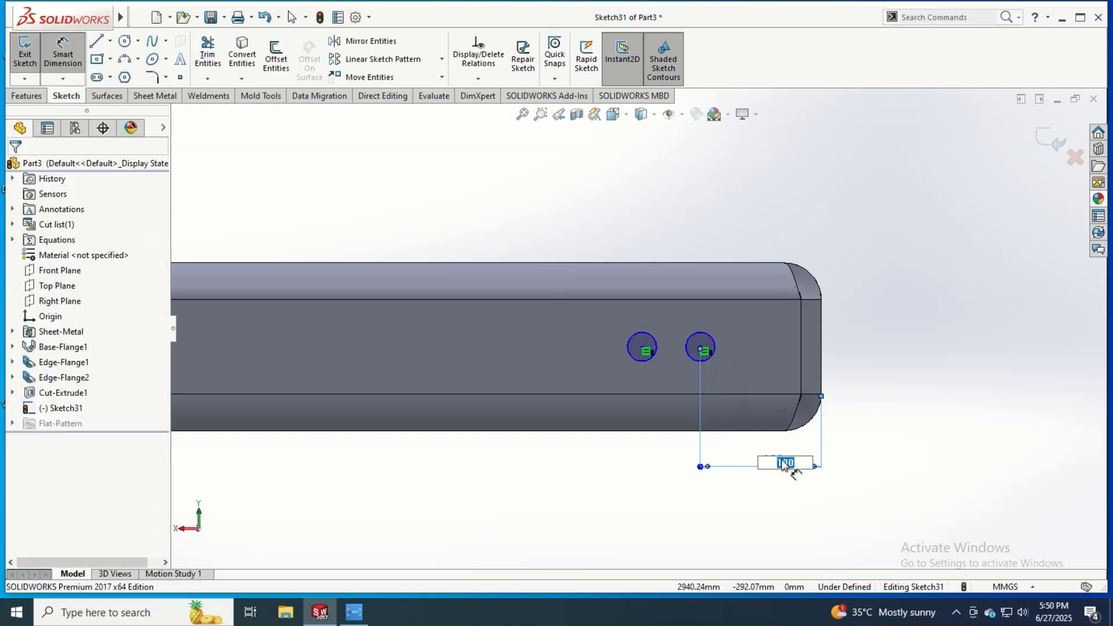
pyautogui.press('Return')
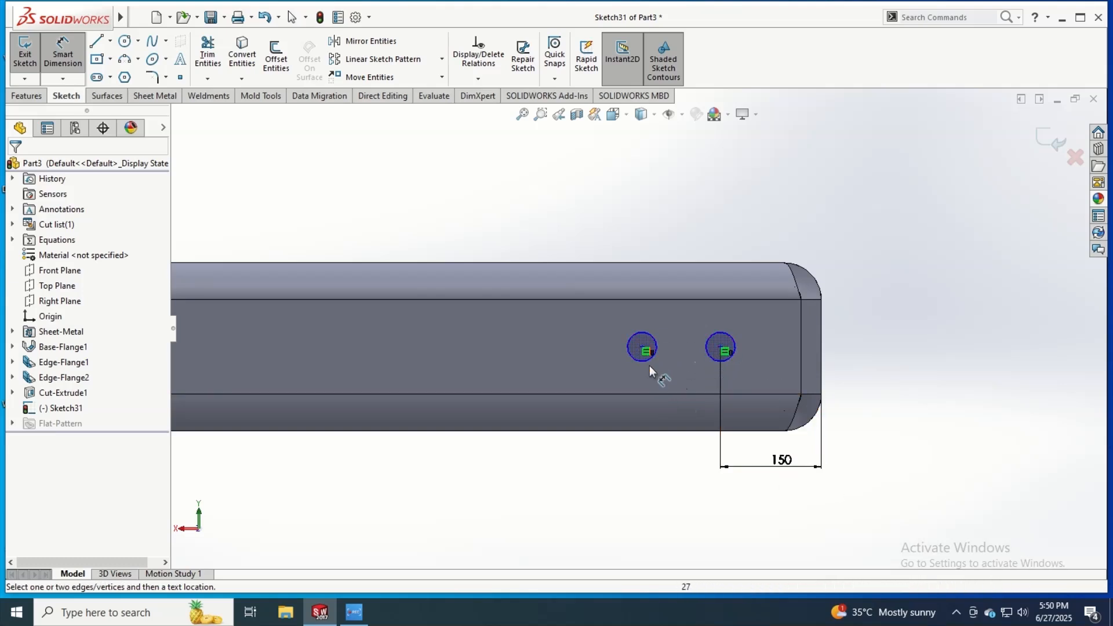
# Dimension the horizontal spacing between the two circle centers as 150 mm.
pyautogui.click(643, 348)
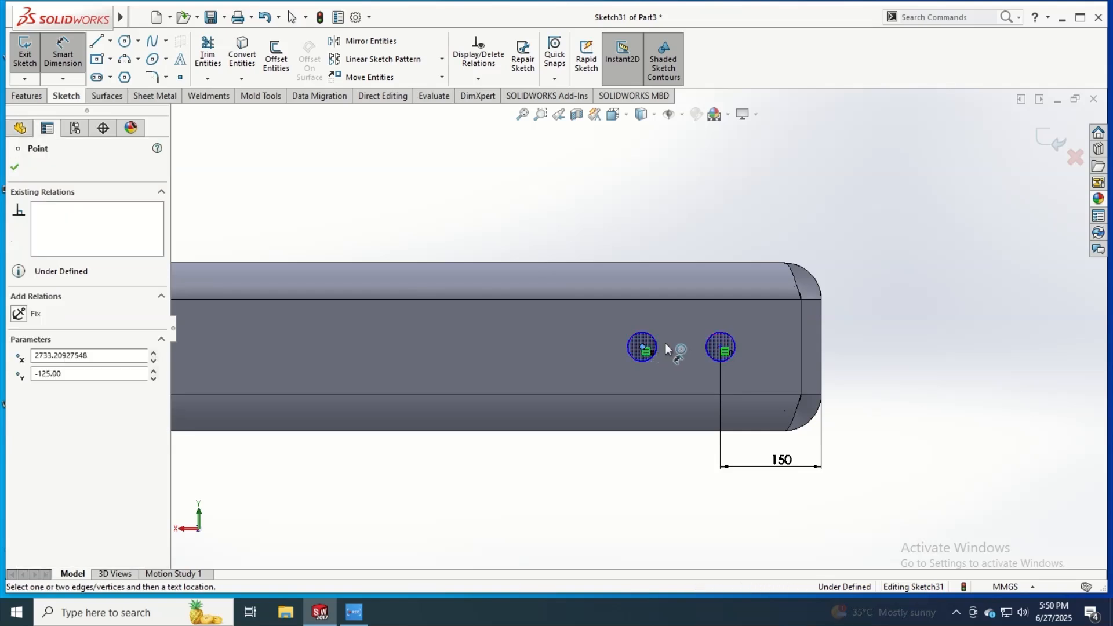
pyautogui.click(721, 347)
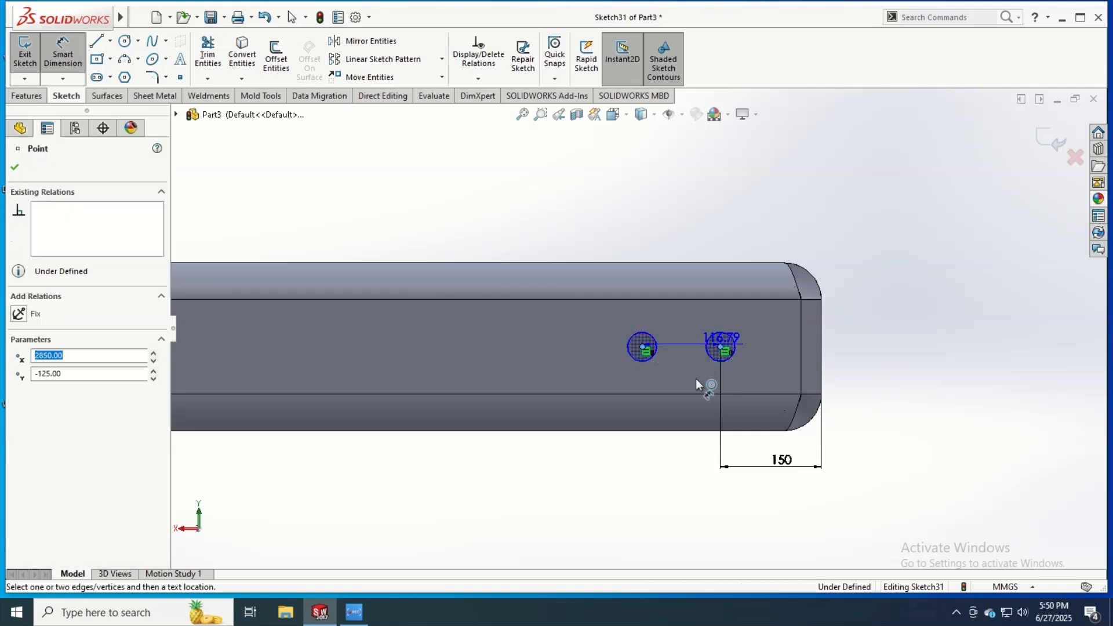
pyautogui.click(676, 470)
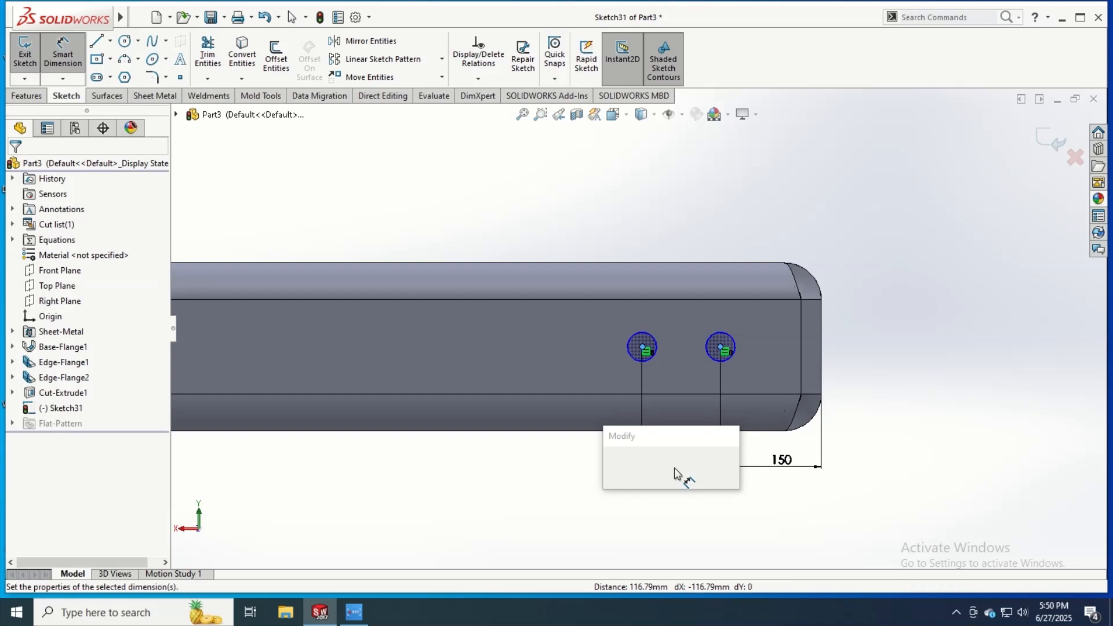
pyautogui.write('150')
pyautogui.press('Return')
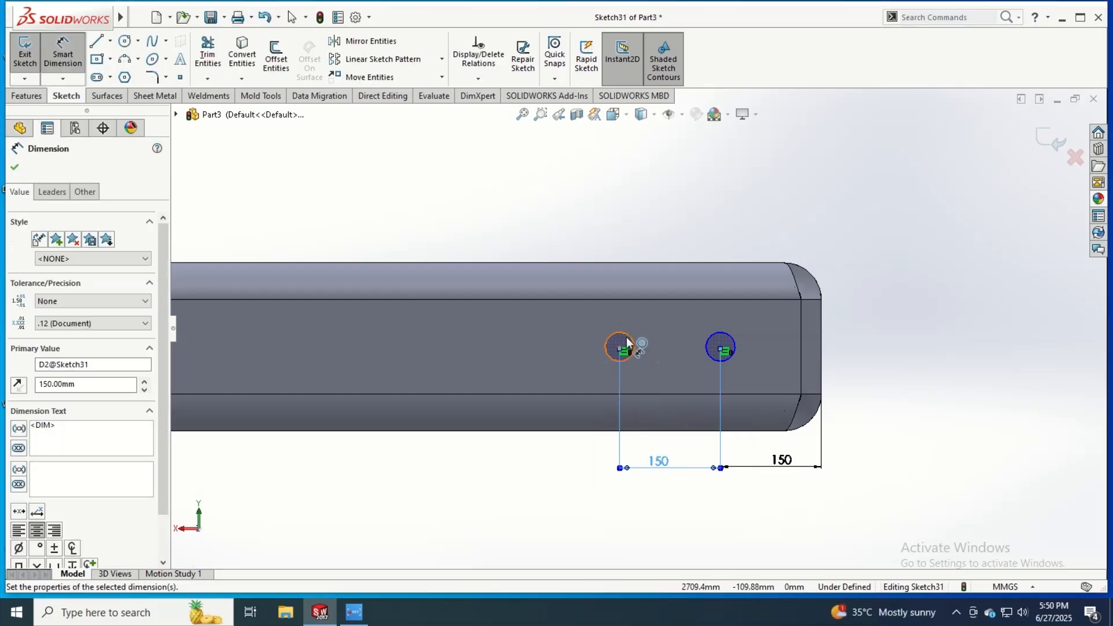
# Dimension the diameter of the circle farther from the corner as 40 mm.
pyautogui.click(656, 322)
pyautogui.click(657, 316)
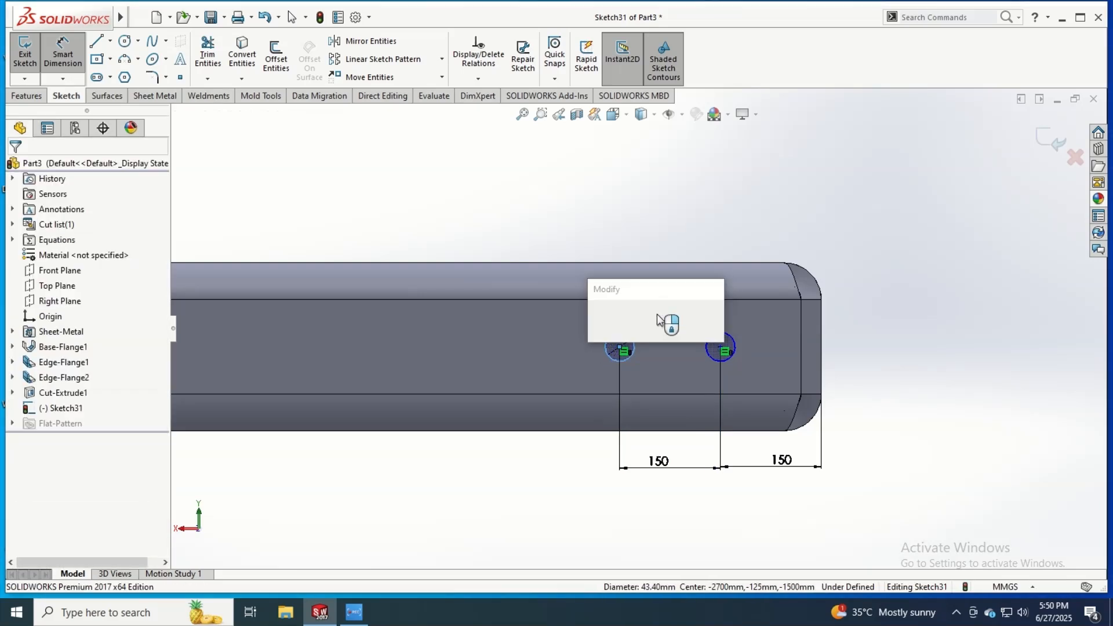
pyautogui.write('40.00mm')
pyautogui.press('Return')
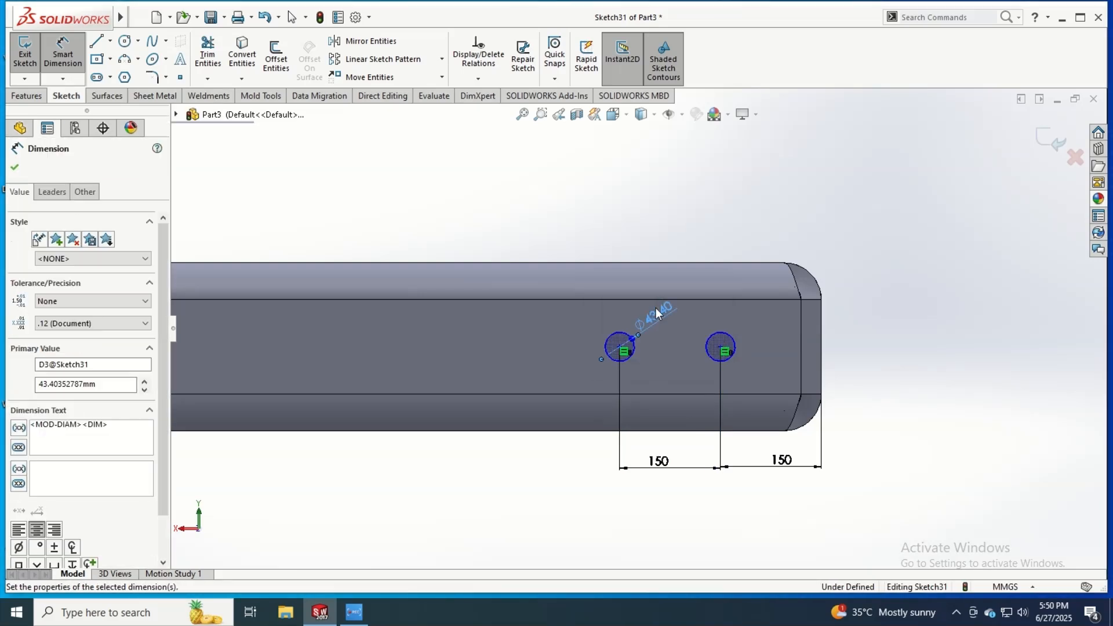
pyautogui.click(14, 168)
# Draw a vertical centerline about 374 mm long from the origin down across the middle of the long flange.
pyautogui.scroll(-1, 452, 342)
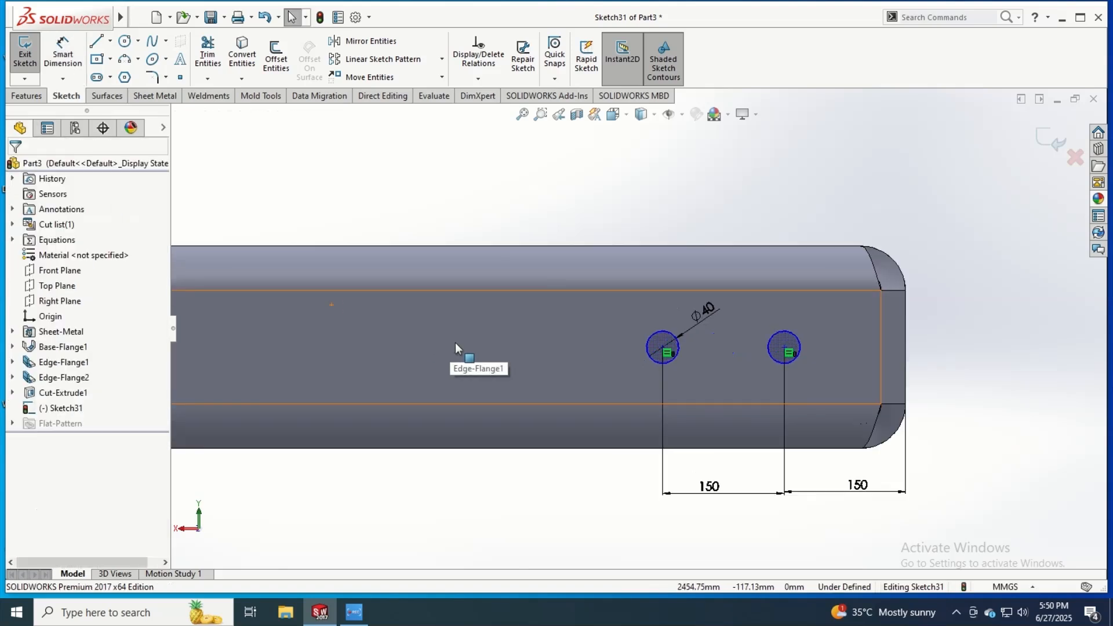
pyautogui.scroll(-2, 456, 342)
pyautogui.scroll(6, 457, 342)
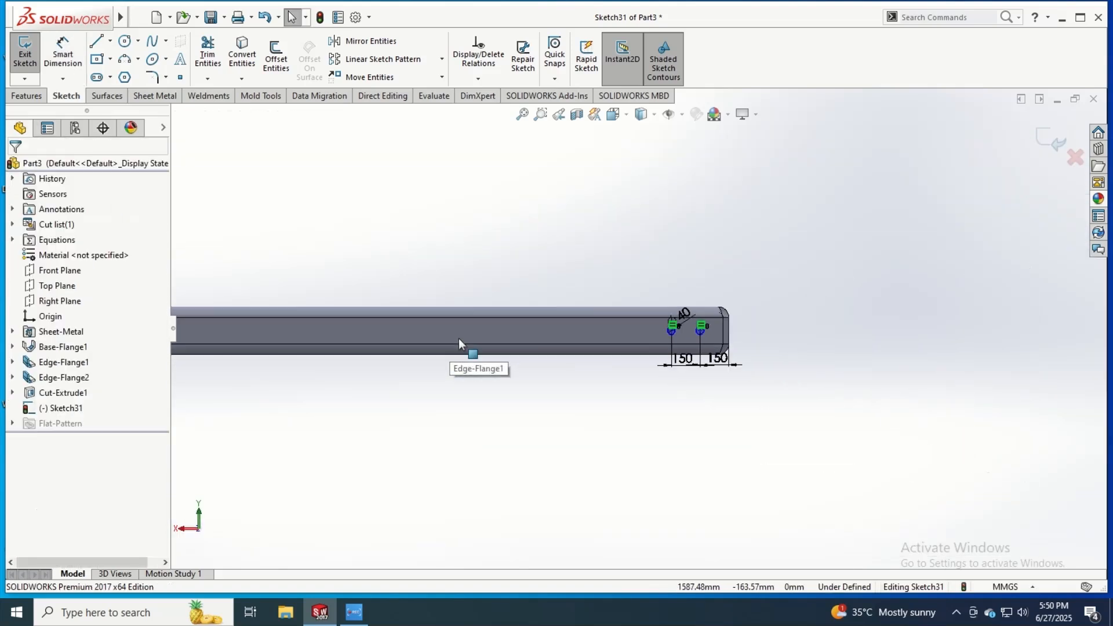
pyautogui.scroll(4, 458, 338)
pyautogui.scroll(-2, 409, 308)
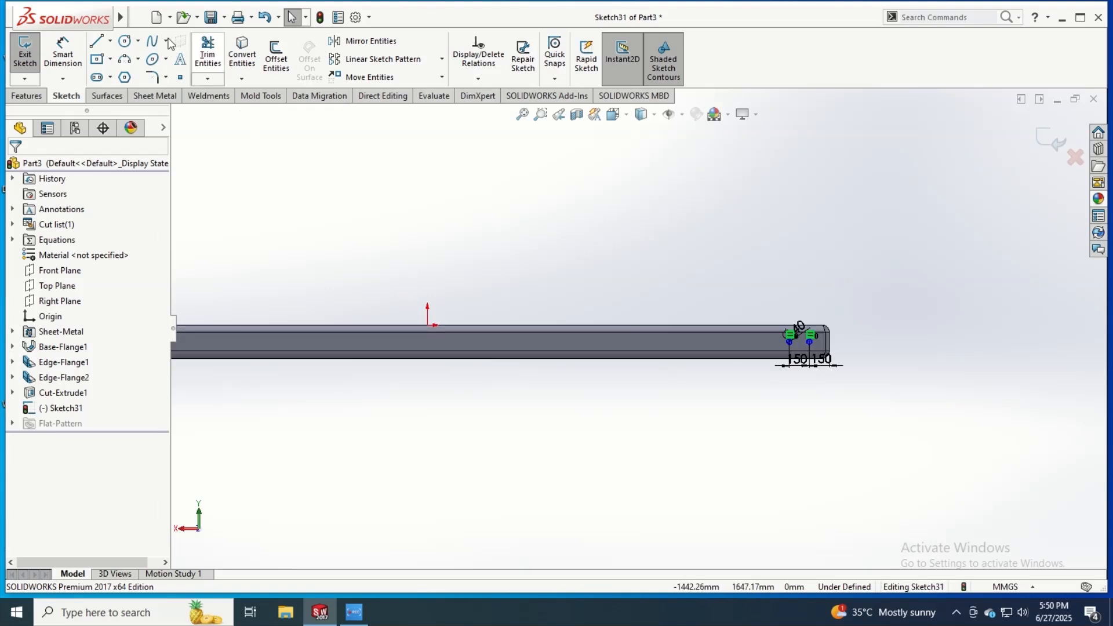
pyautogui.click(110, 40)
pyautogui.click(133, 75)
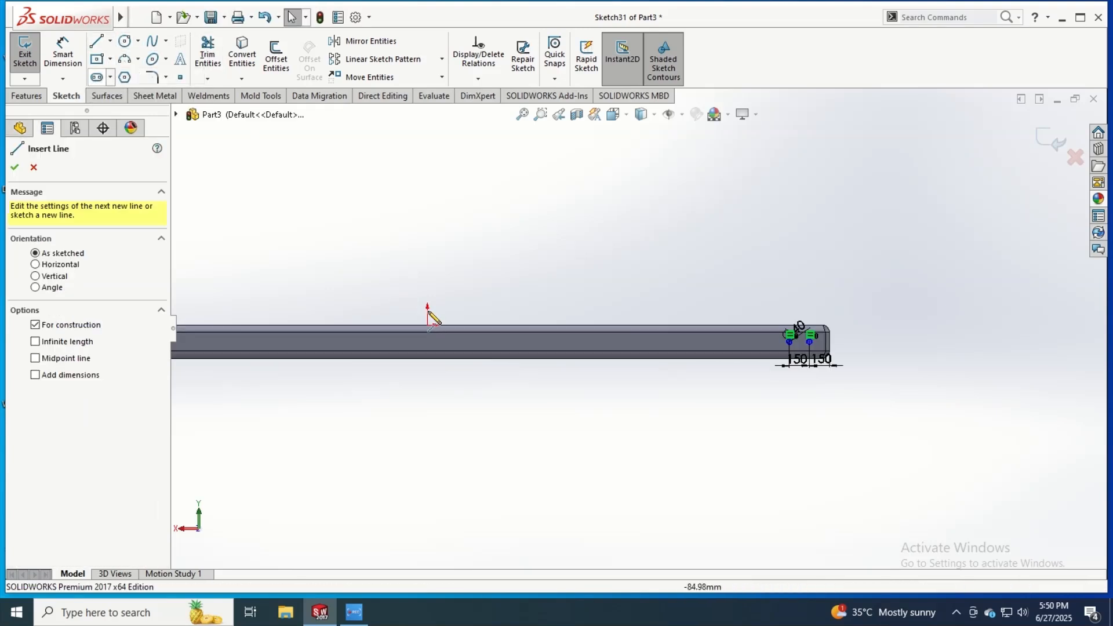
pyautogui.scroll(-3, 432, 316)
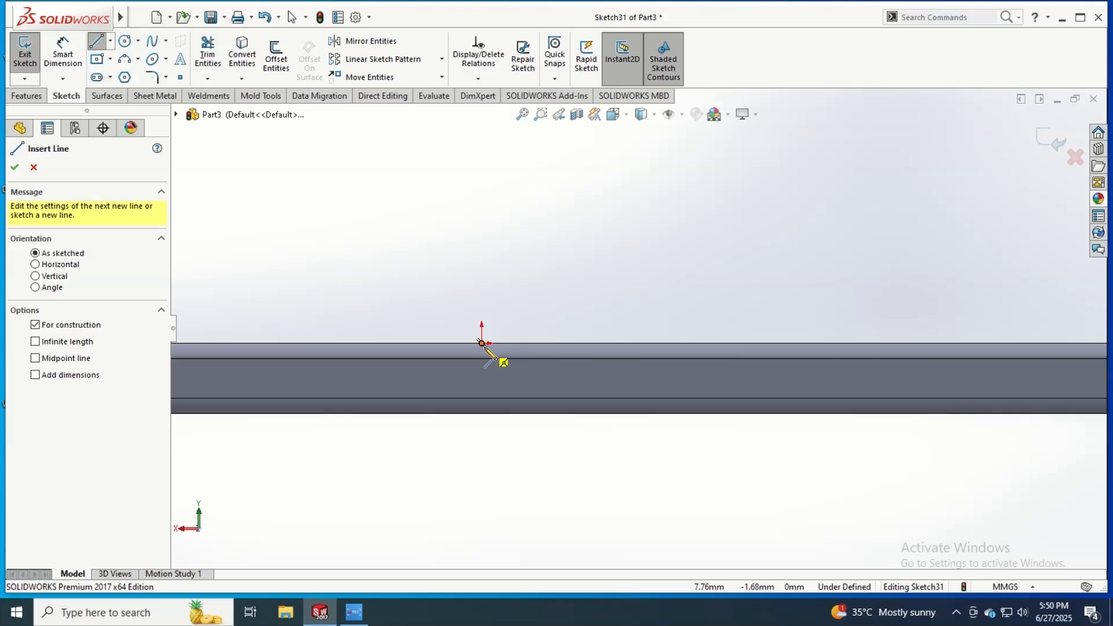
pyautogui.click(482, 343)
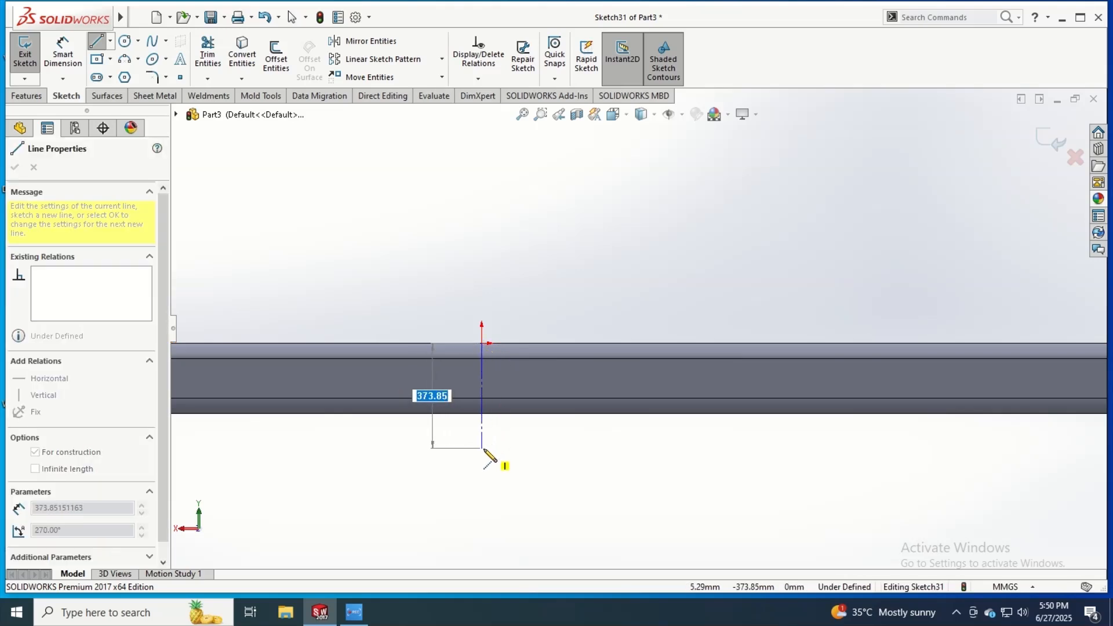
pyautogui.click(481, 449)
pyautogui.press('Escape')
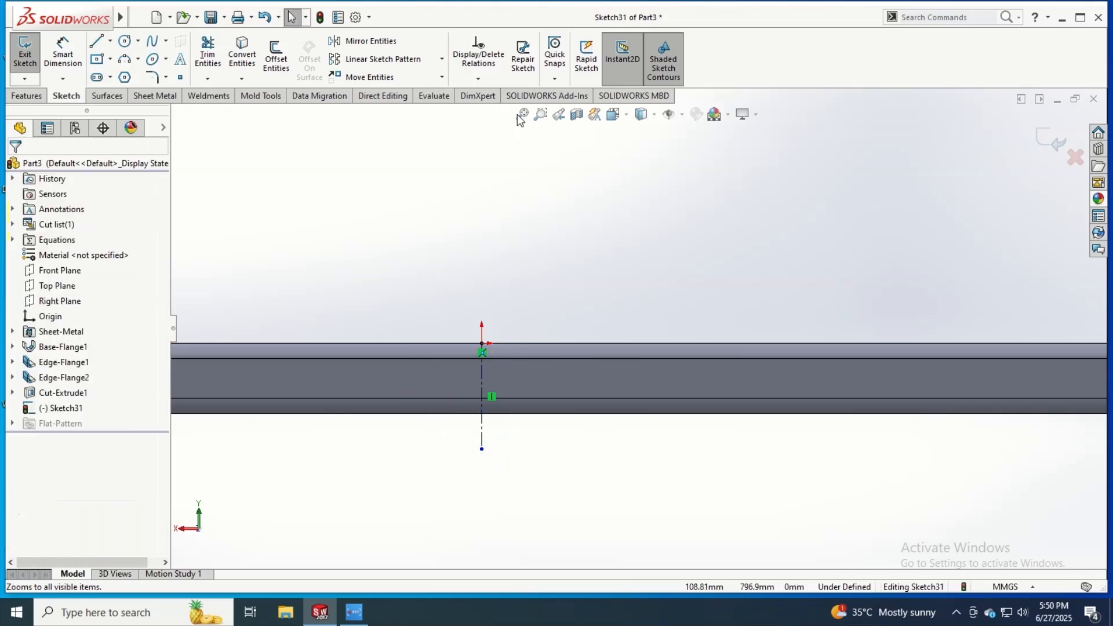
# Mirror the two 40 mm circles about the vertical centerline to the opposite end of the long flange and delete the centerline.
pyautogui.press('f')
pyautogui.click(547, 116)
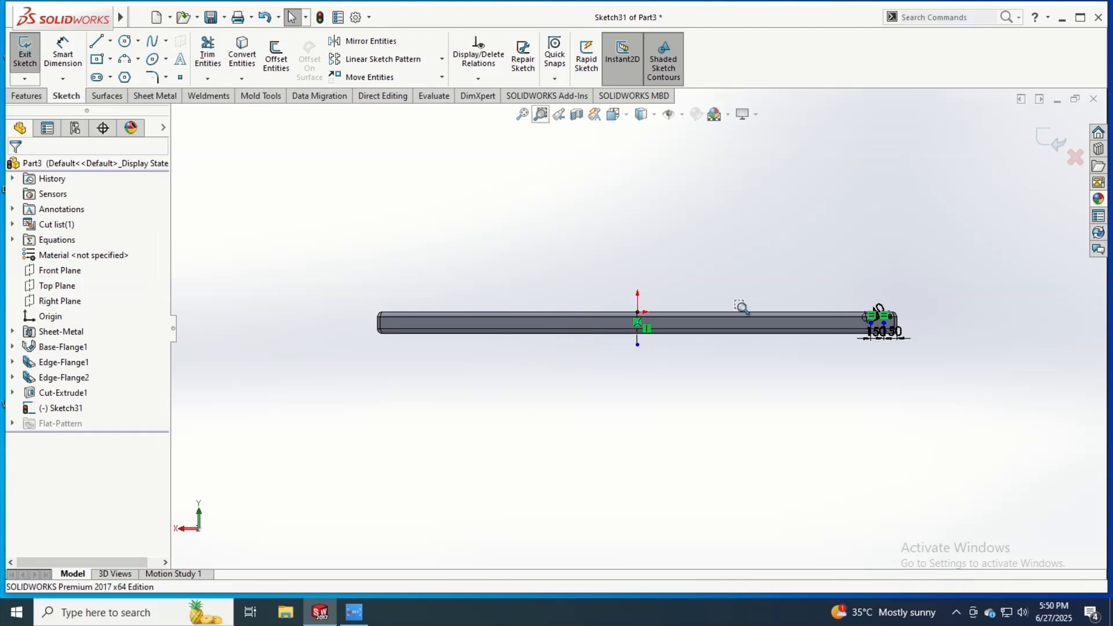
pyautogui.moveTo(812, 295); pyautogui.dragTo(971, 358)
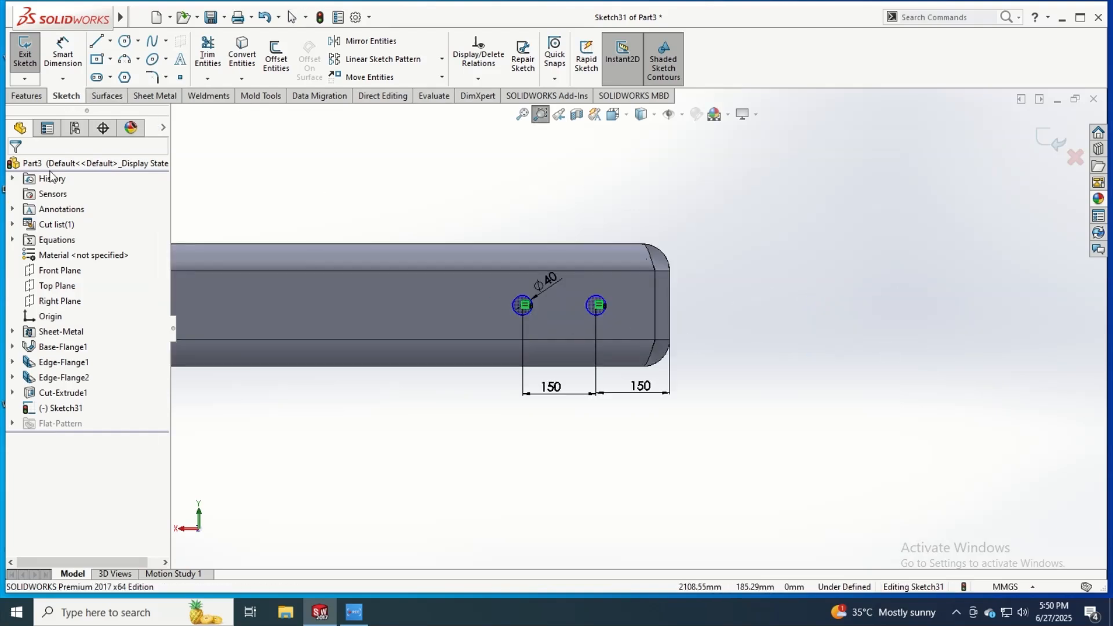
pyautogui.click(387, 42)
pyautogui.click(520, 303)
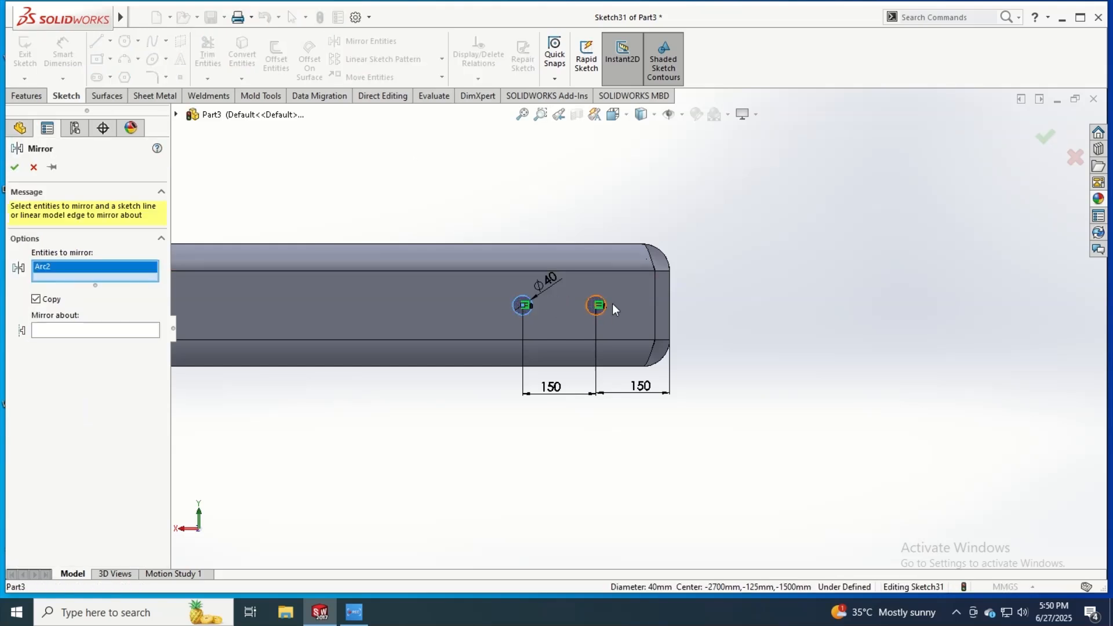
pyautogui.click(601, 302)
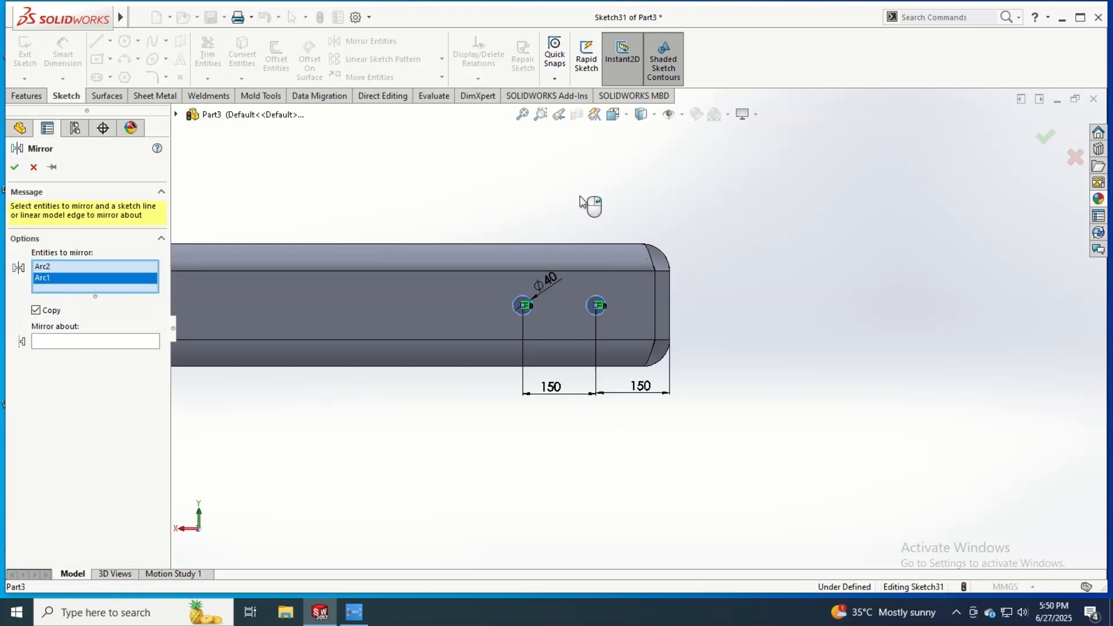
pyautogui.click(522, 114)
pyautogui.click(140, 342)
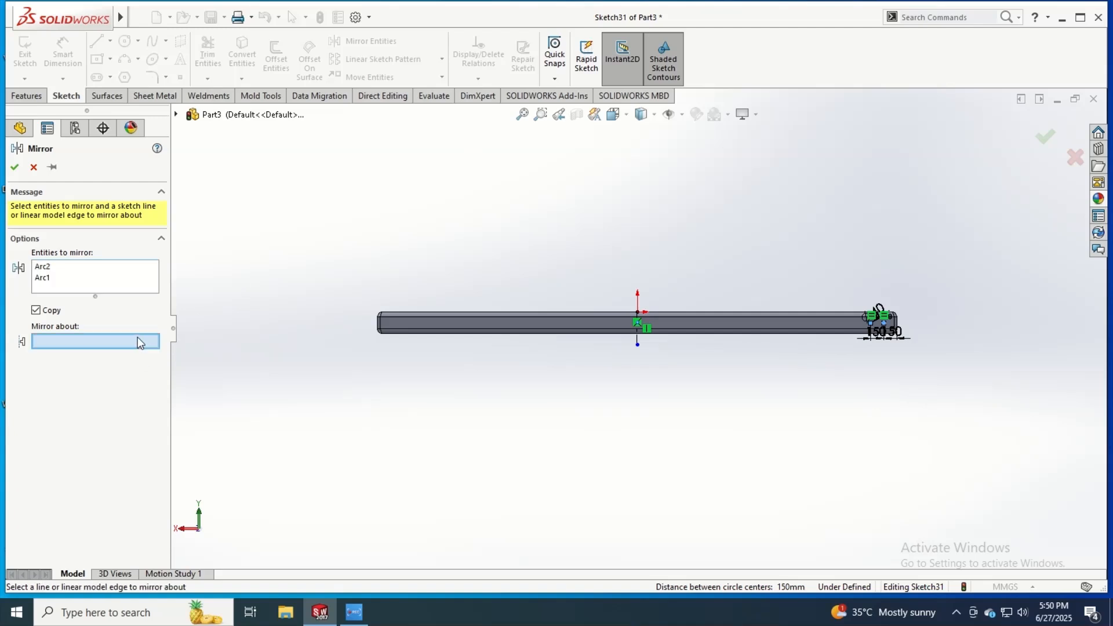
pyautogui.click(638, 341)
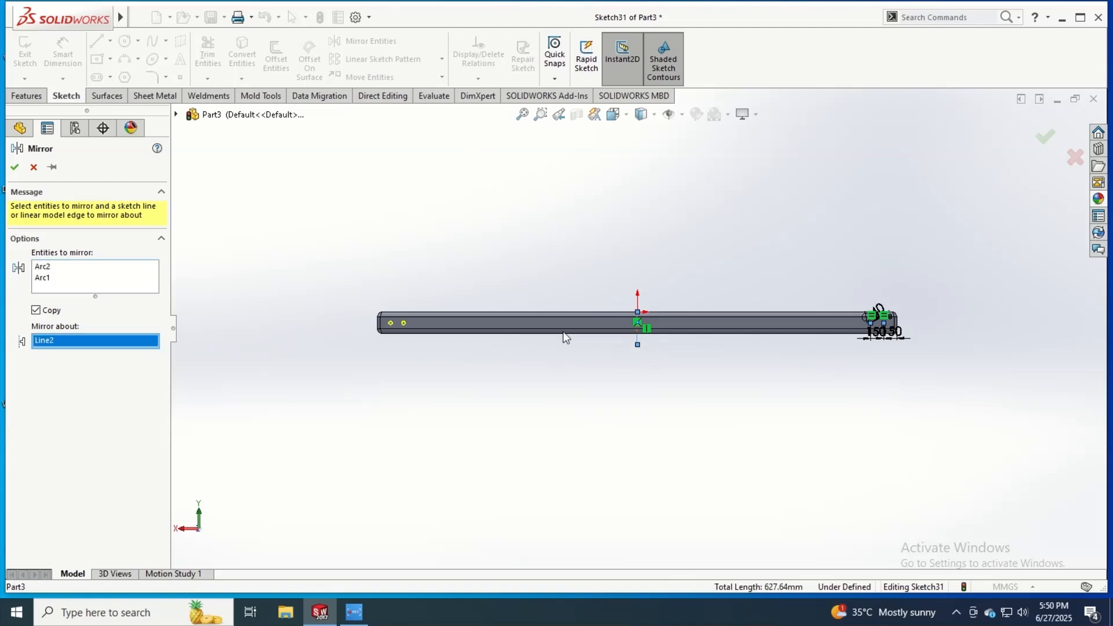
pyautogui.click(16, 168)
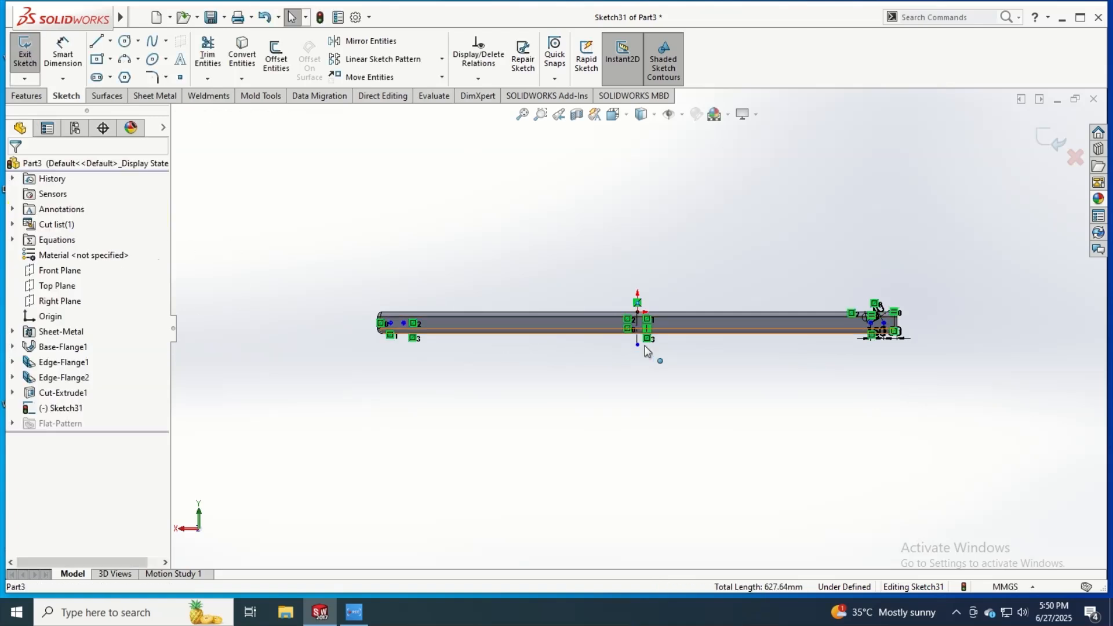
pyautogui.click(639, 342)
pyautogui.press('Delete')
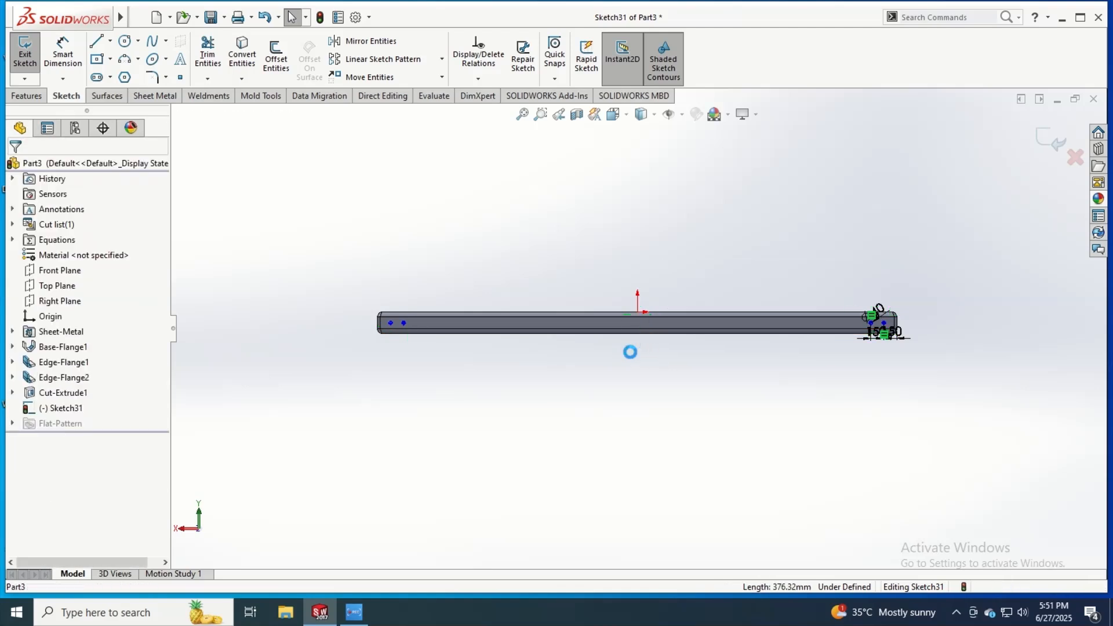
# Cut the four circles with an Extruded Cut using the Through All end condition, keeping the normal cut option on.
pyautogui.click(157, 96)
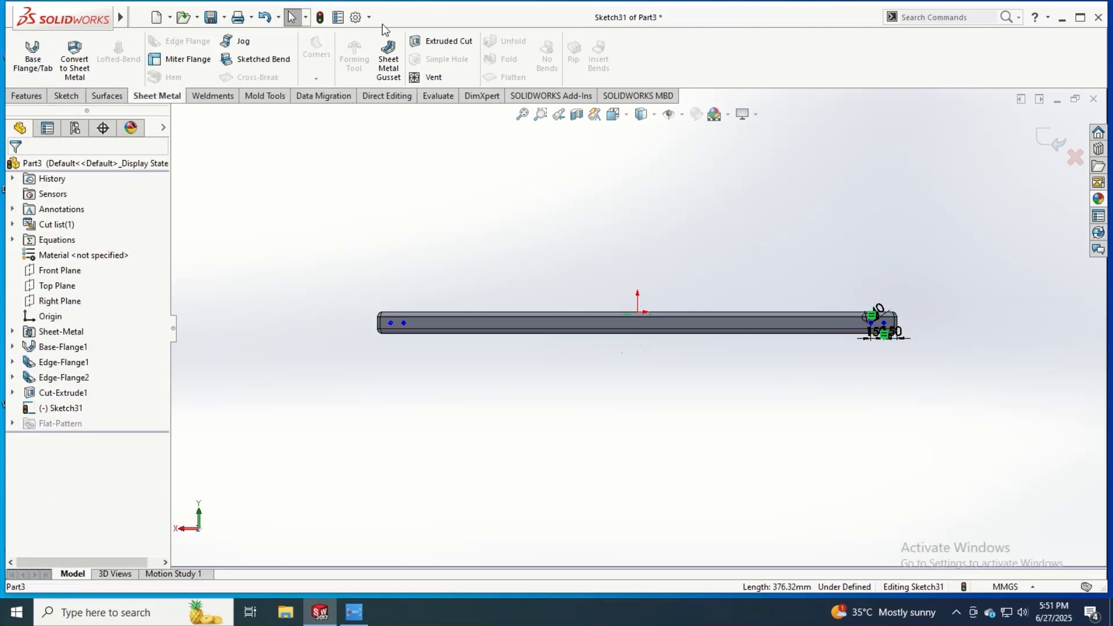
pyautogui.click(412, 41)
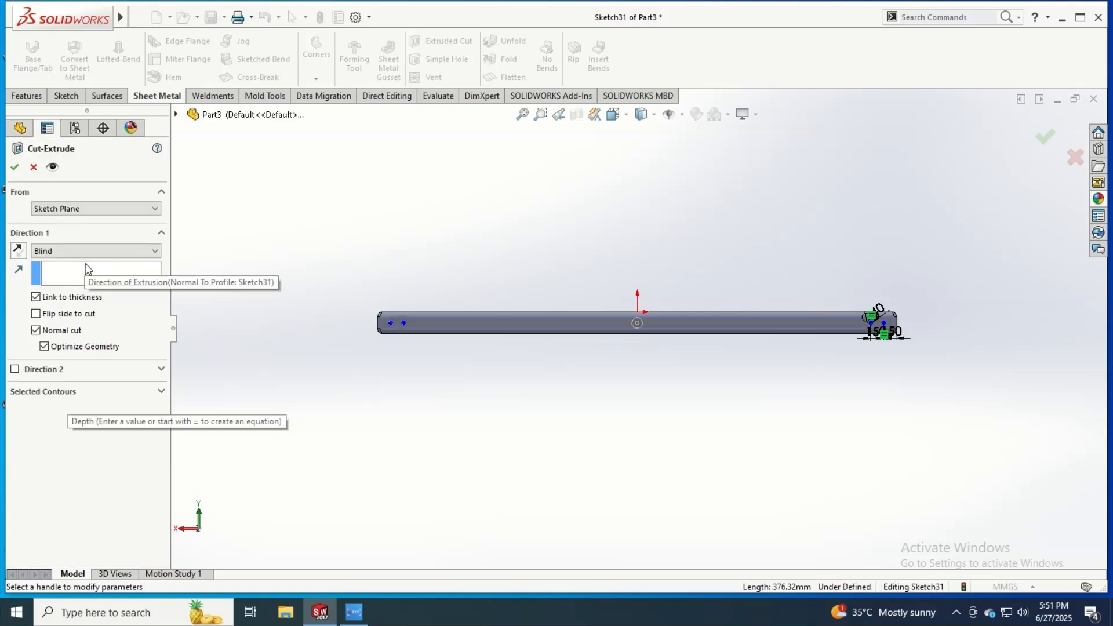
pyautogui.click(80, 255)
pyautogui.click(64, 271)
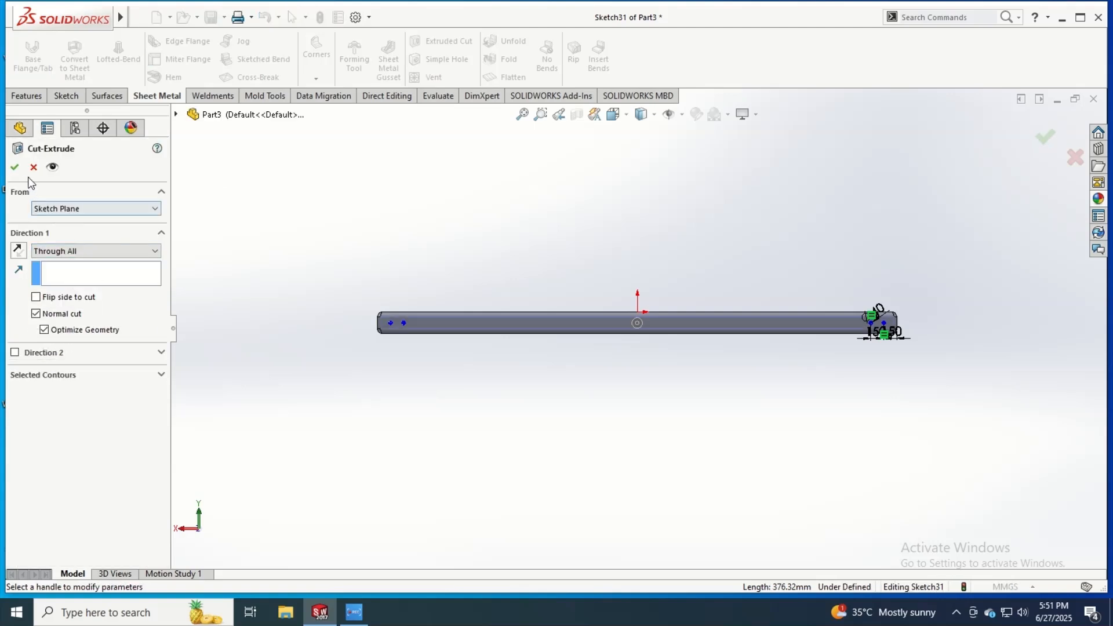
pyautogui.click(16, 168)
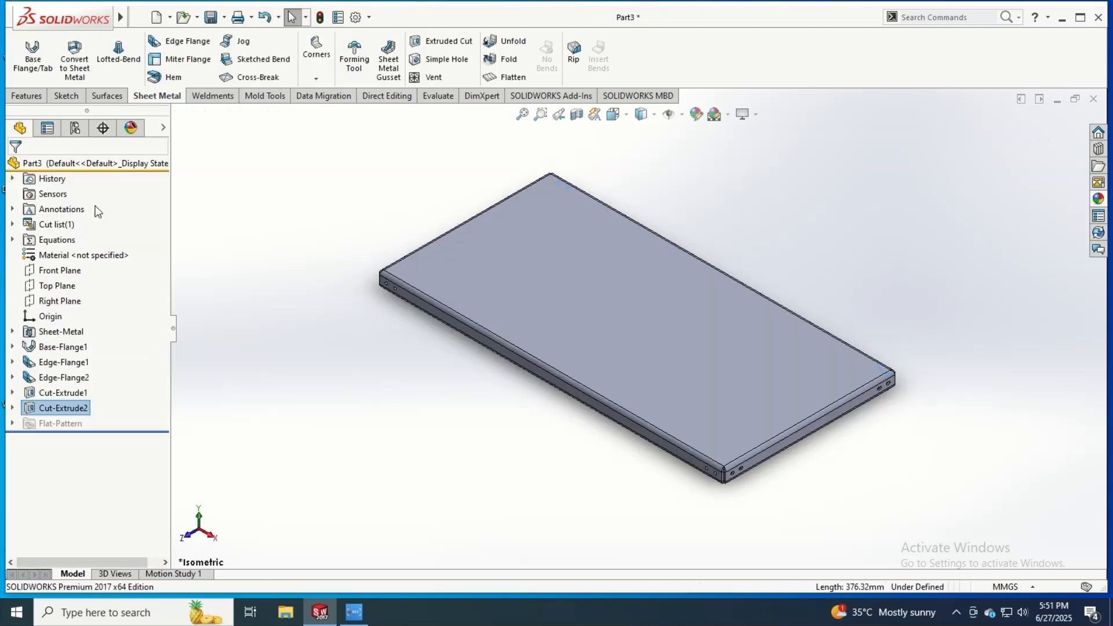
# Apply a brownish-orange color from the standard swatches to the whole part.
pyautogui.scroll(-3, 739, 446)
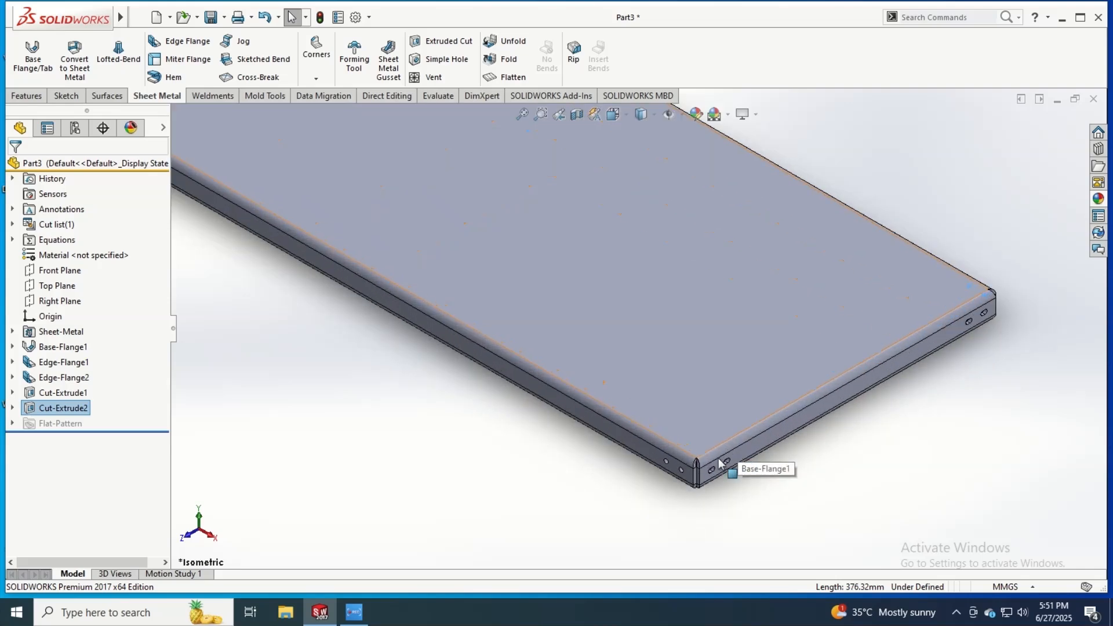
pyautogui.moveTo(742, 456); pyautogui.dragTo(598, 471, button='middle')
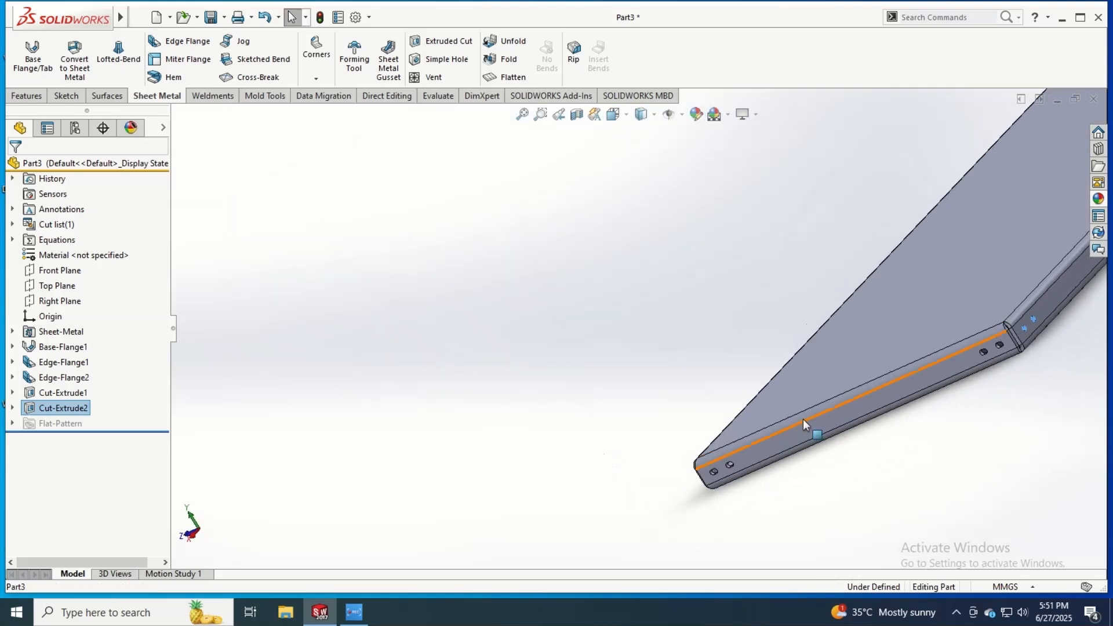
pyautogui.click(923, 411)
pyautogui.moveTo(1008, 405); pyautogui.dragTo(1004, 435, button='middle')
pyautogui.hotkey('ctrl', '7')
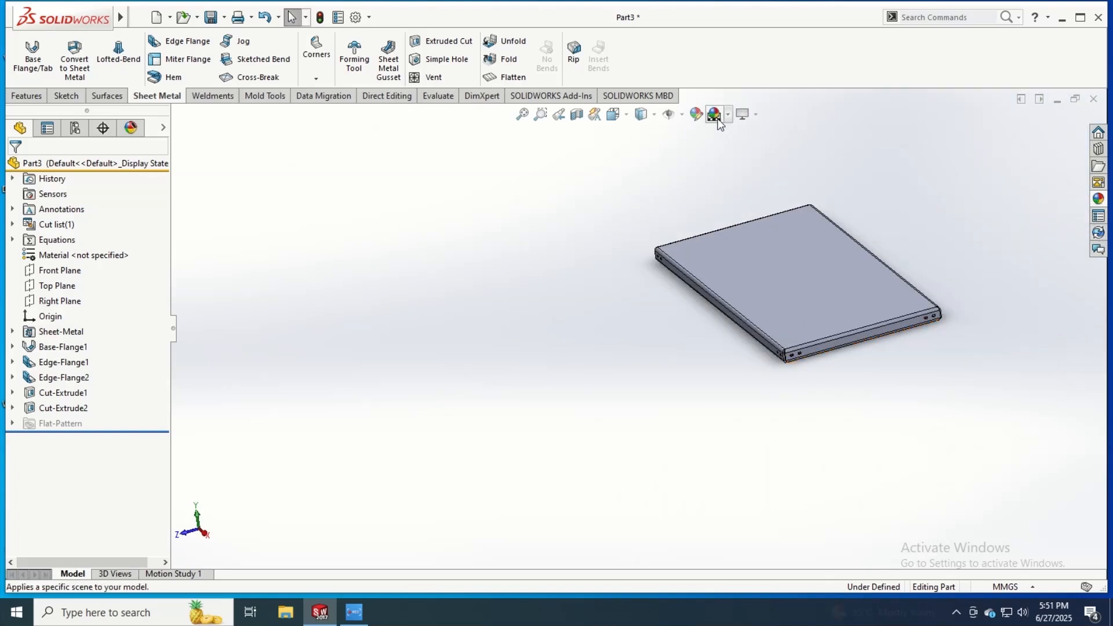
pyautogui.click(698, 113)
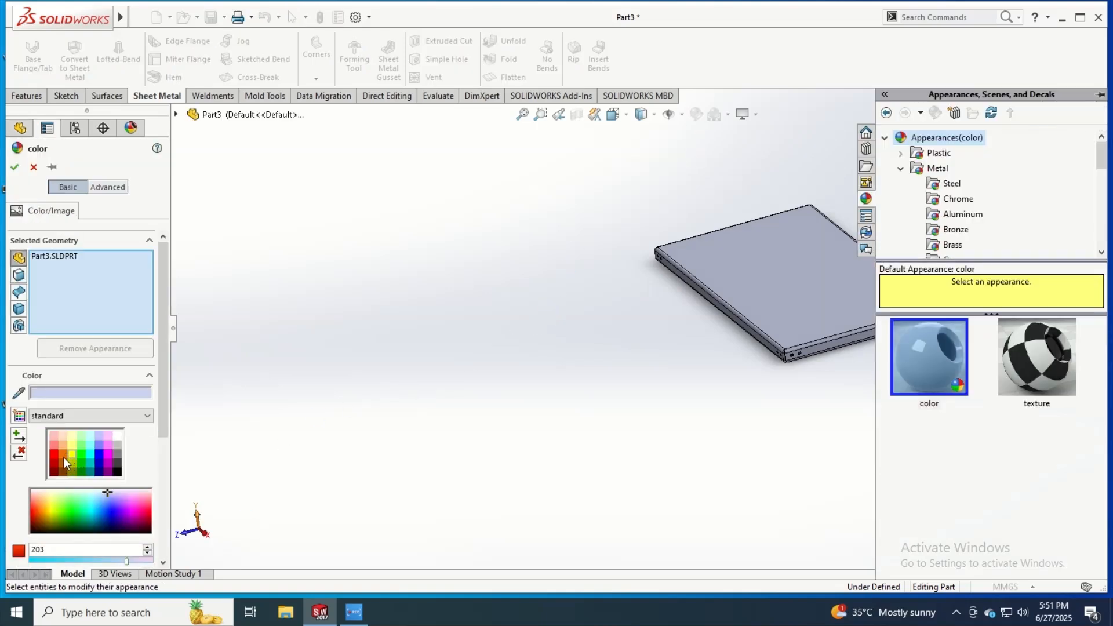
pyautogui.click(63, 461)
pyautogui.click(14, 167)
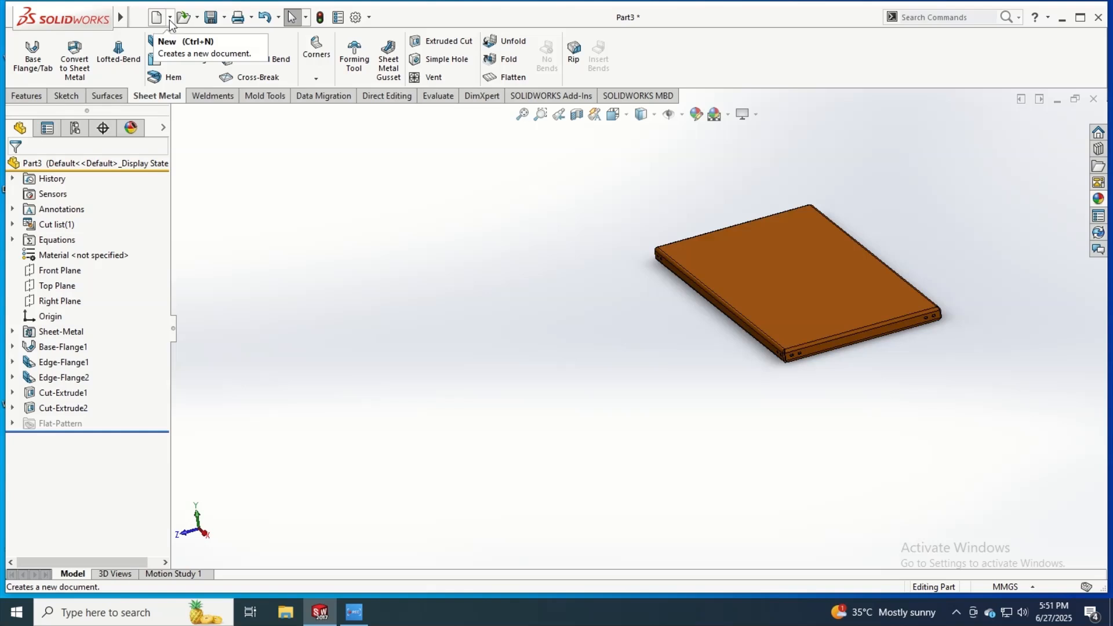
# Save the part as "steel bed part 1" and create a new part document.
pyautogui.hotkey('ctrl', 's')
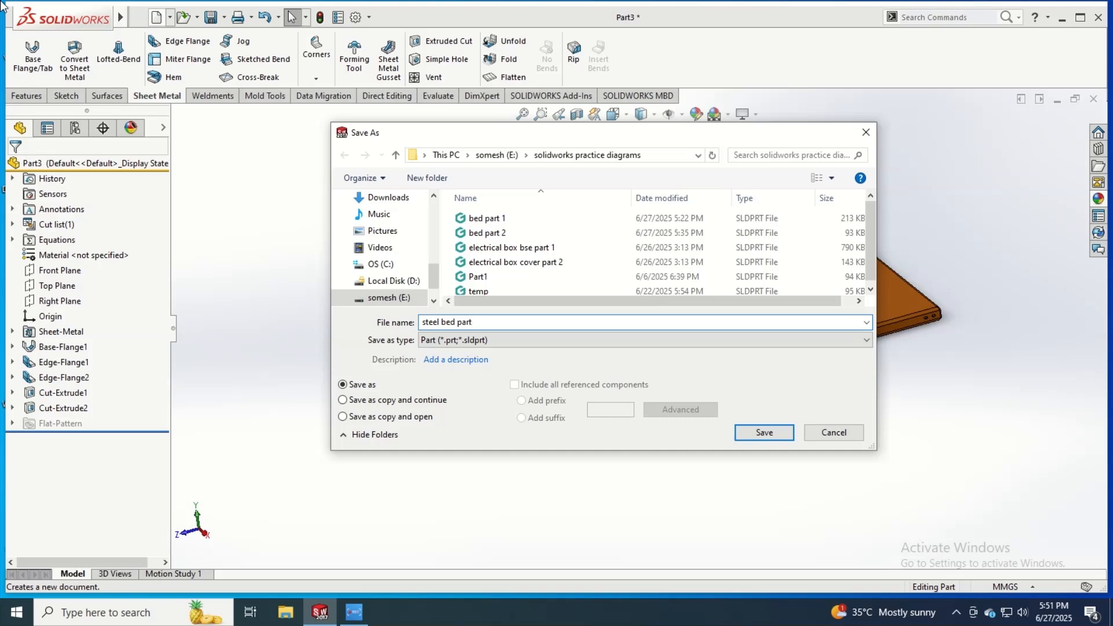
pyautogui.press('Return')
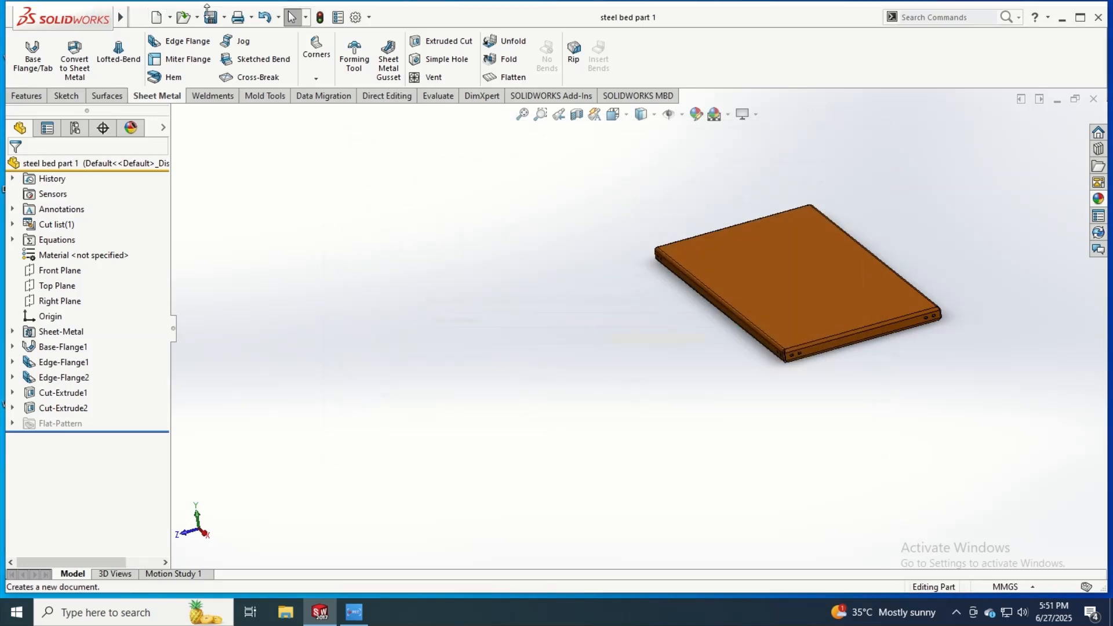
pyautogui.click(170, 17)
pyautogui.click(175, 35)
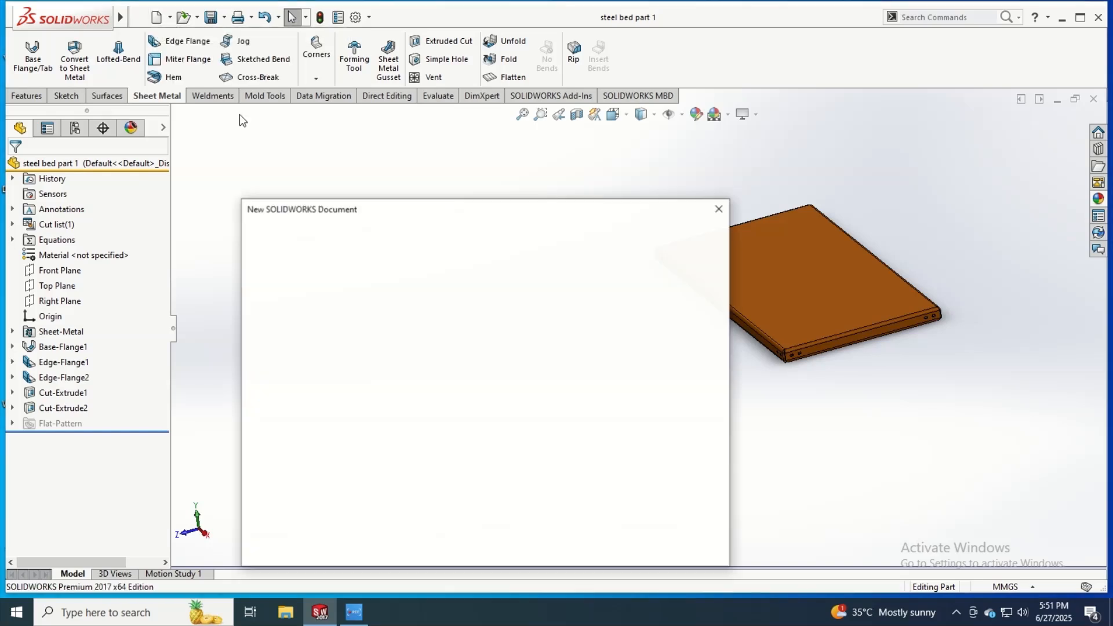
pyautogui.click(551, 539)
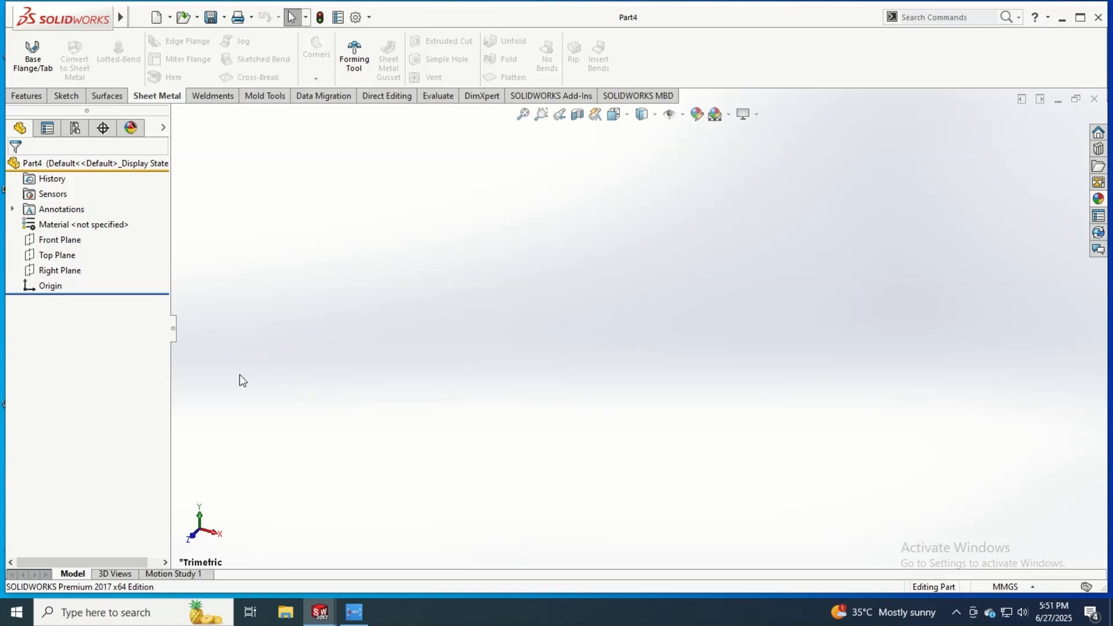
# Orient the view normal to the Top Plane.
pyautogui.click(70, 258)
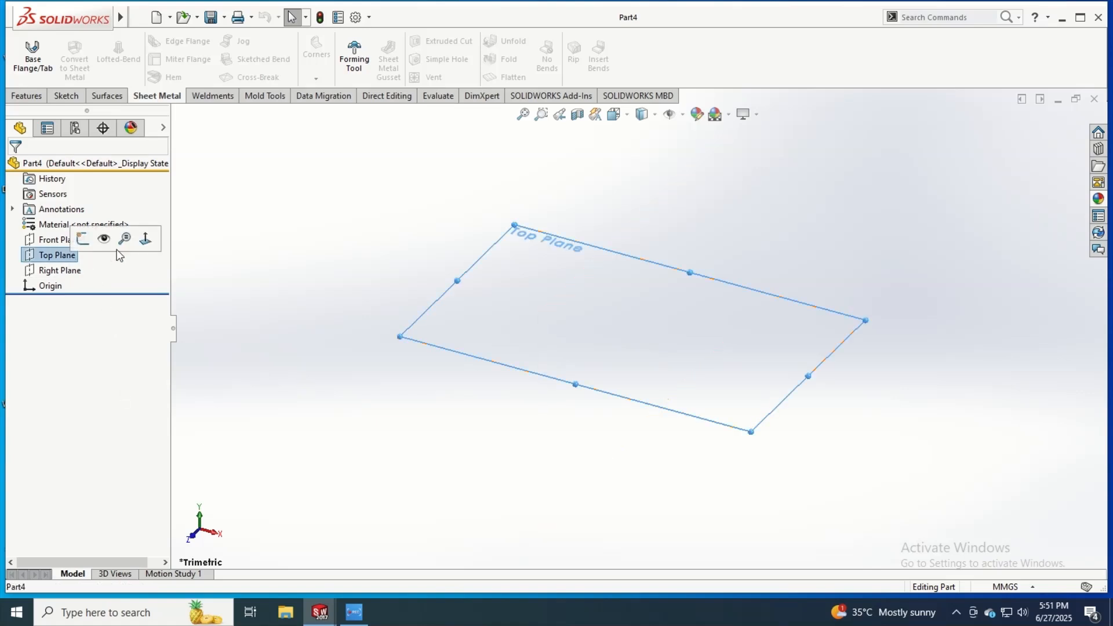
pyautogui.click(145, 239)
pyautogui.click(421, 226)
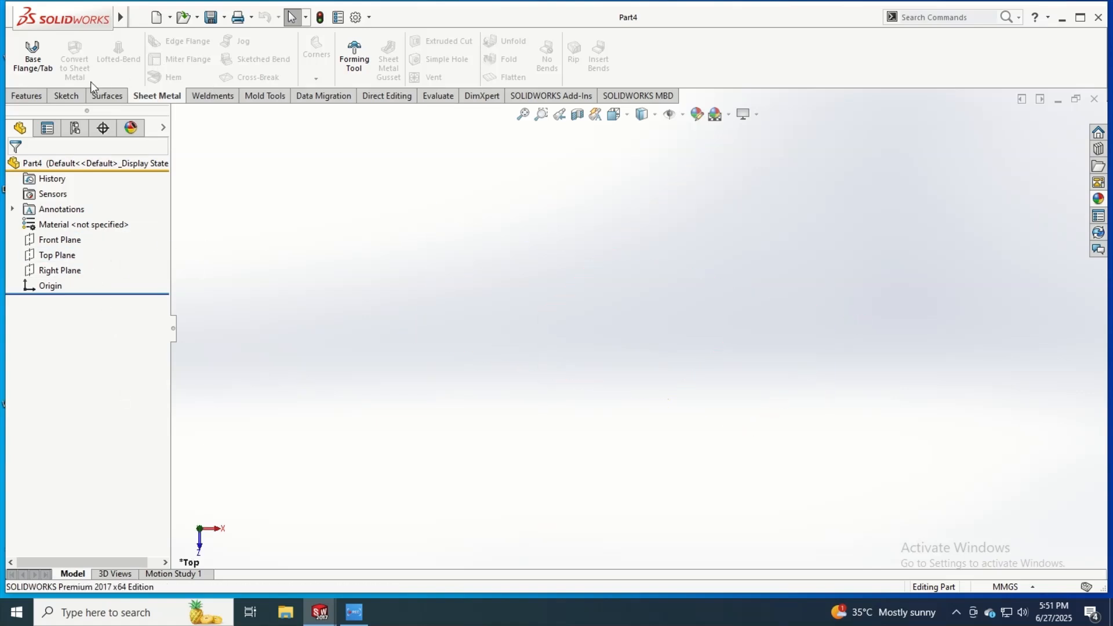
pyautogui.click(66, 95)
pyautogui.click(110, 41)
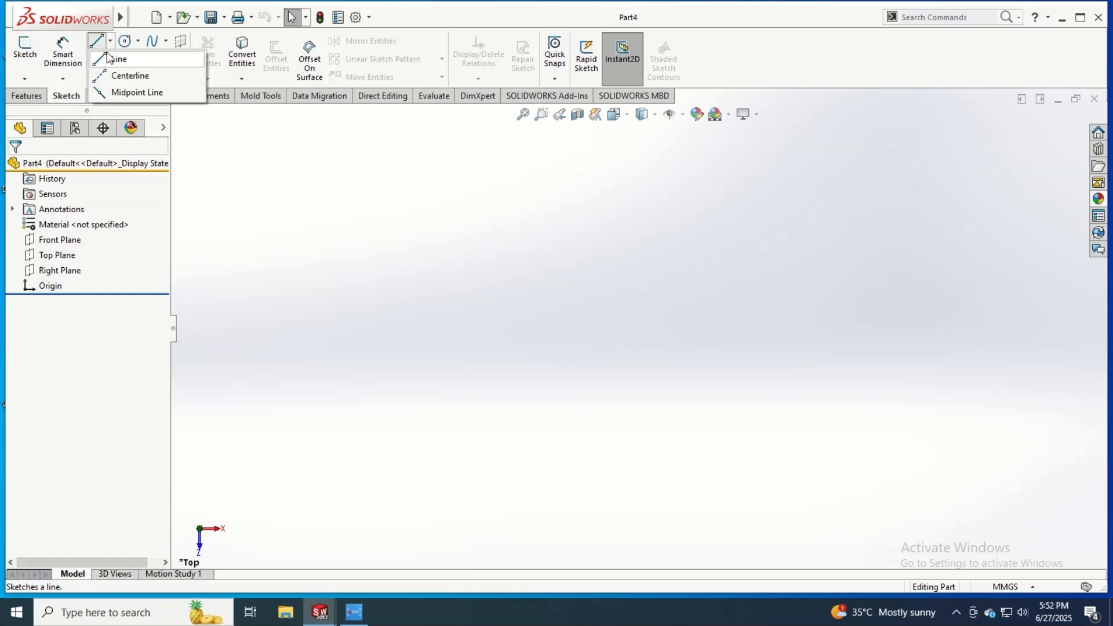
pyautogui.click(116, 56)
pyautogui.press('Escape')
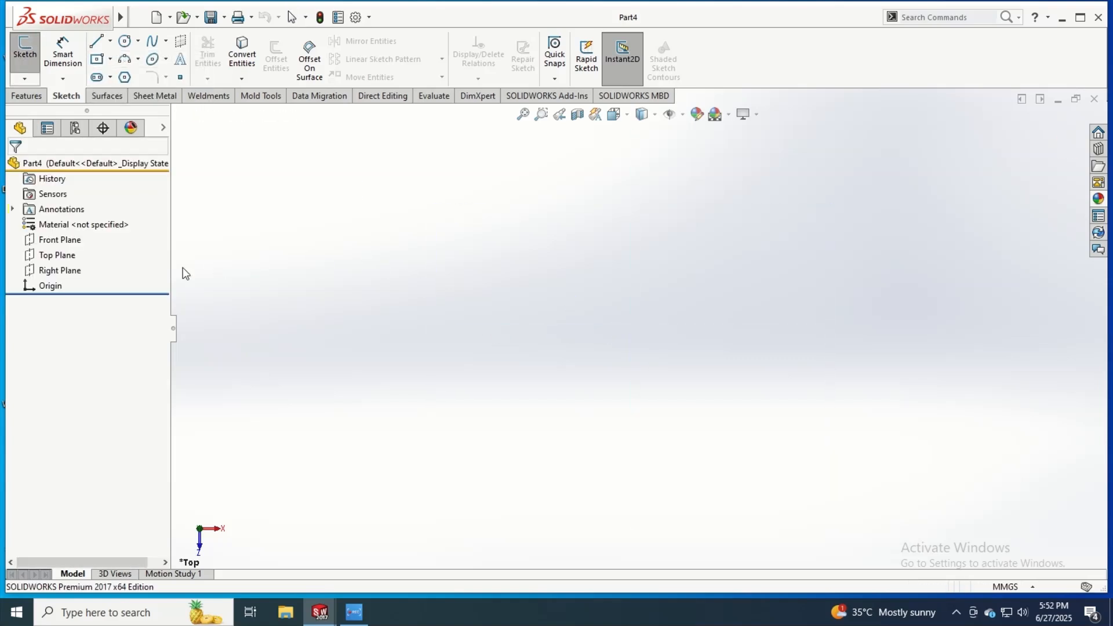
pyautogui.click(53, 255)
pyautogui.click(109, 231)
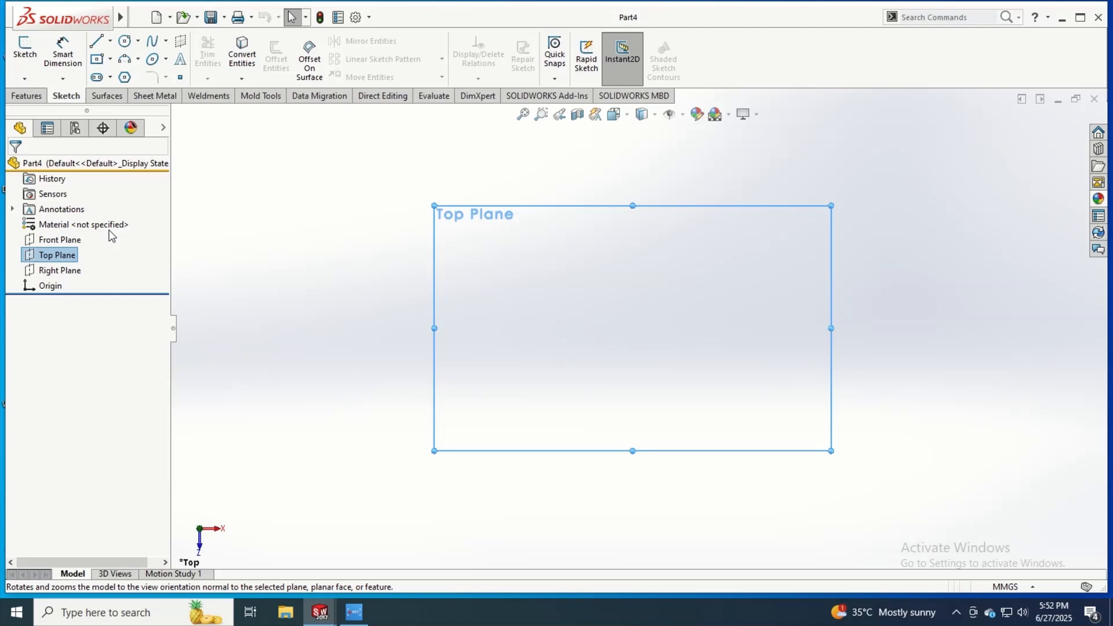
pyautogui.click(54, 258)
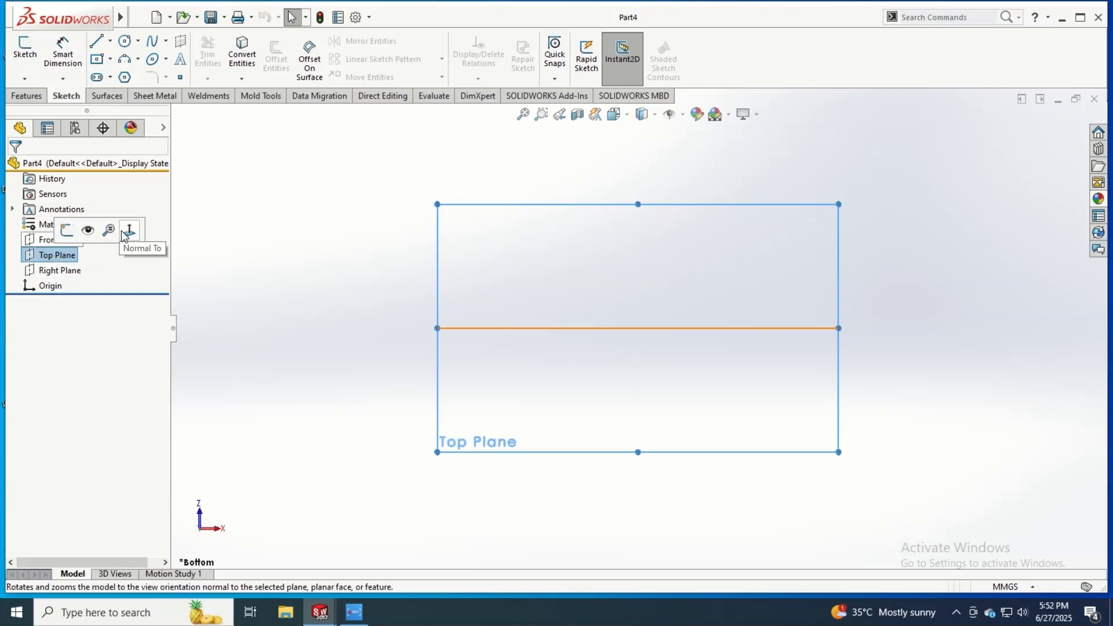
pyautogui.click(127, 235)
pyautogui.press('Escape')
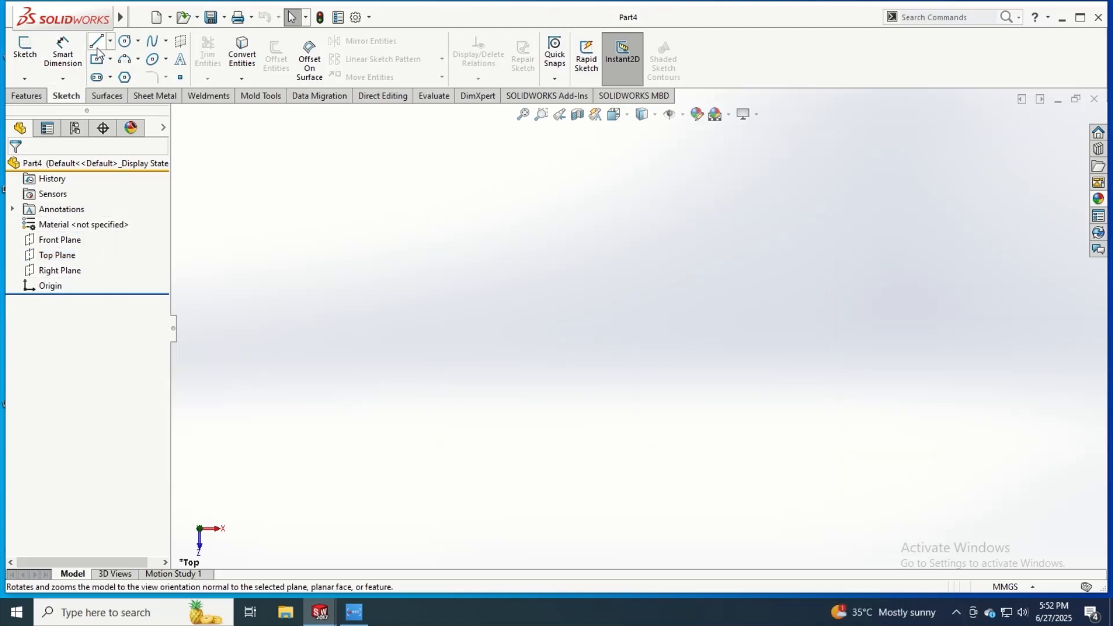
# Sketch an L on the Top Plane: a vertical line about 31 mm long down to the origin and a shorter horizontal line in the positive X direction.
pyautogui.click(96, 42)
pyautogui.click(487, 247)
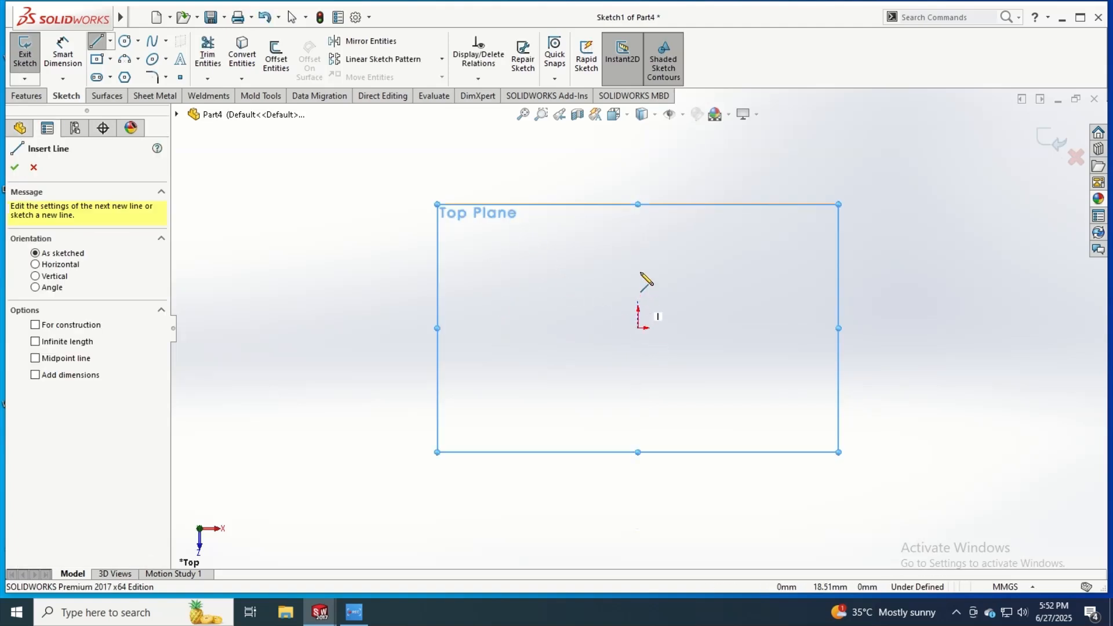
pyautogui.click(638, 258)
pyautogui.click(638, 327)
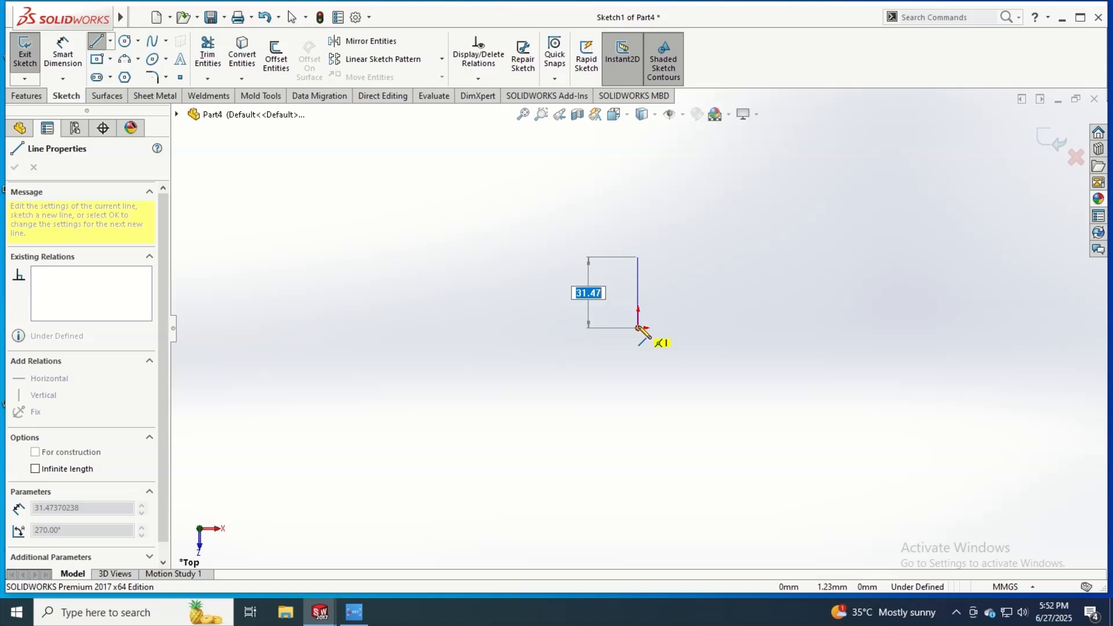
pyautogui.click(681, 328)
pyautogui.press('Escape')
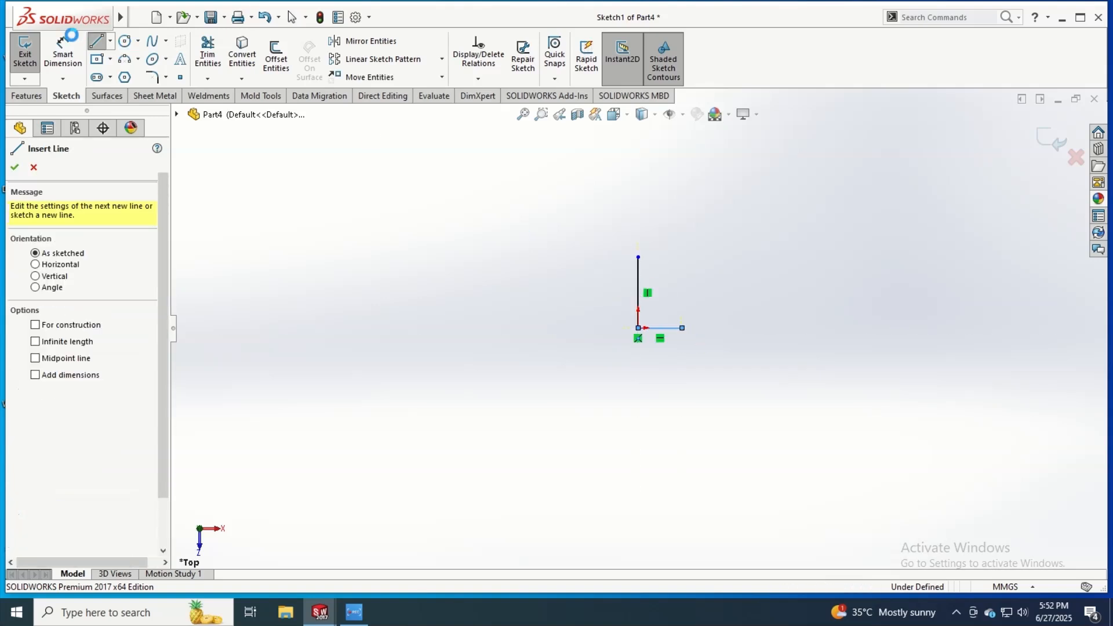
pyautogui.press('Escape')
# Dimension the vertical line of the L profile as 400 mm.
pyautogui.click(63, 56)
pyautogui.click(638, 285)
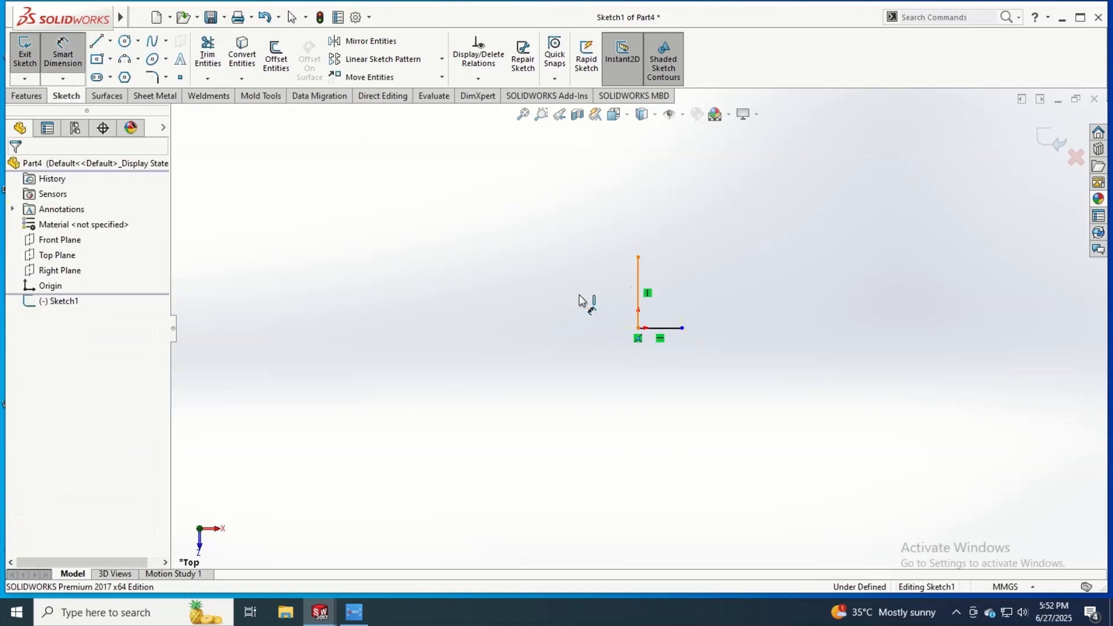
pyautogui.click(576, 291)
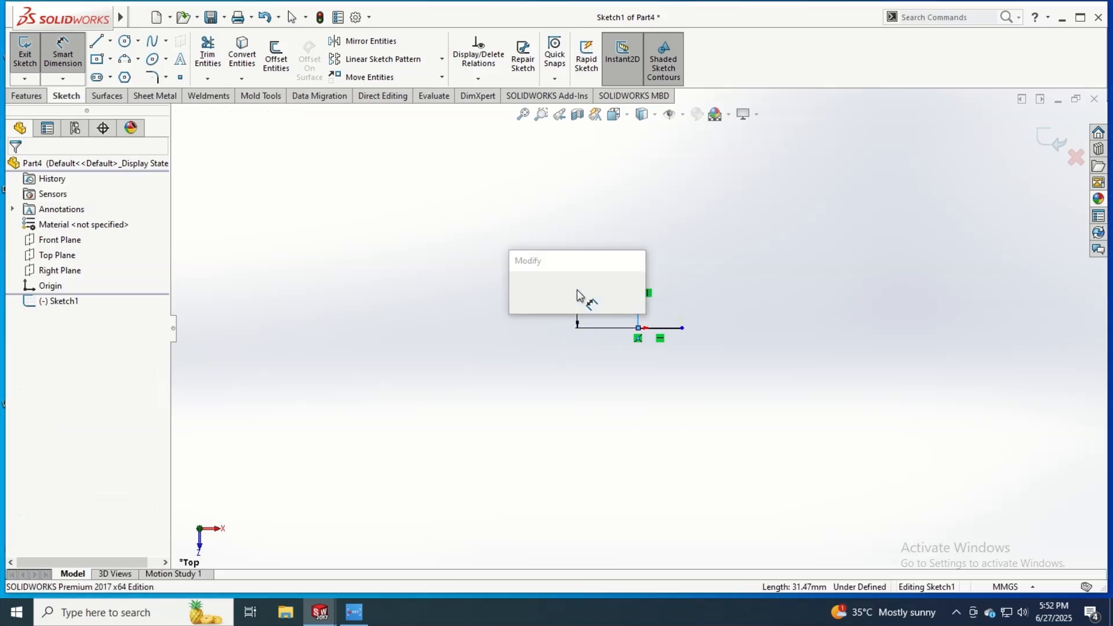
pyautogui.write('400')
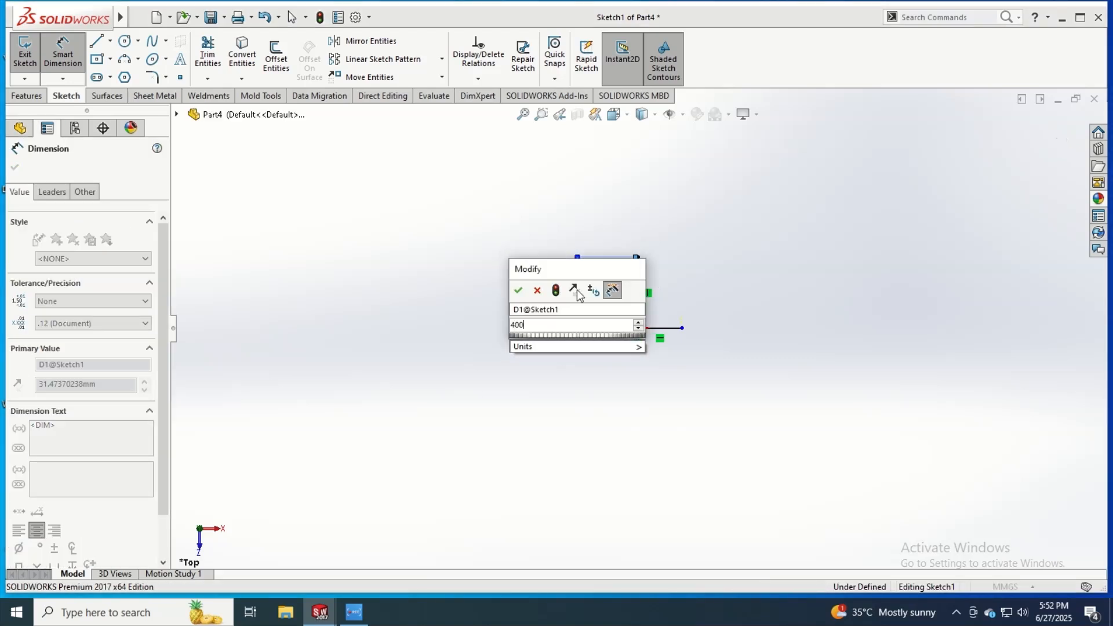
pyautogui.press('Return')
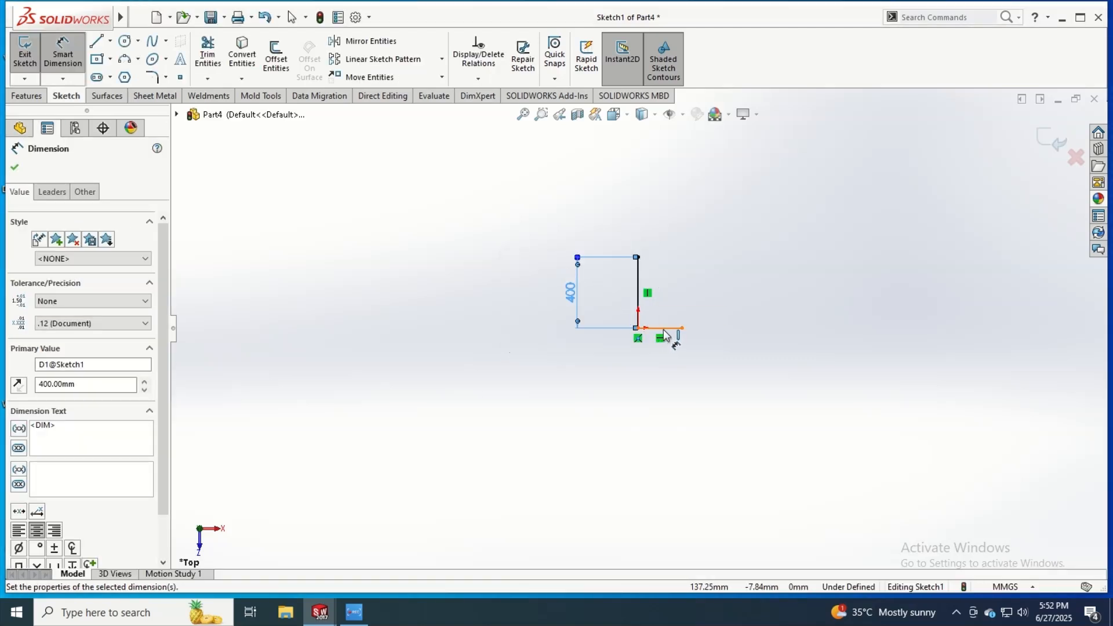
# Dimension the horizontal line of the L profile as 400 mm.
pyautogui.click(666, 329)
pyautogui.click(666, 382)
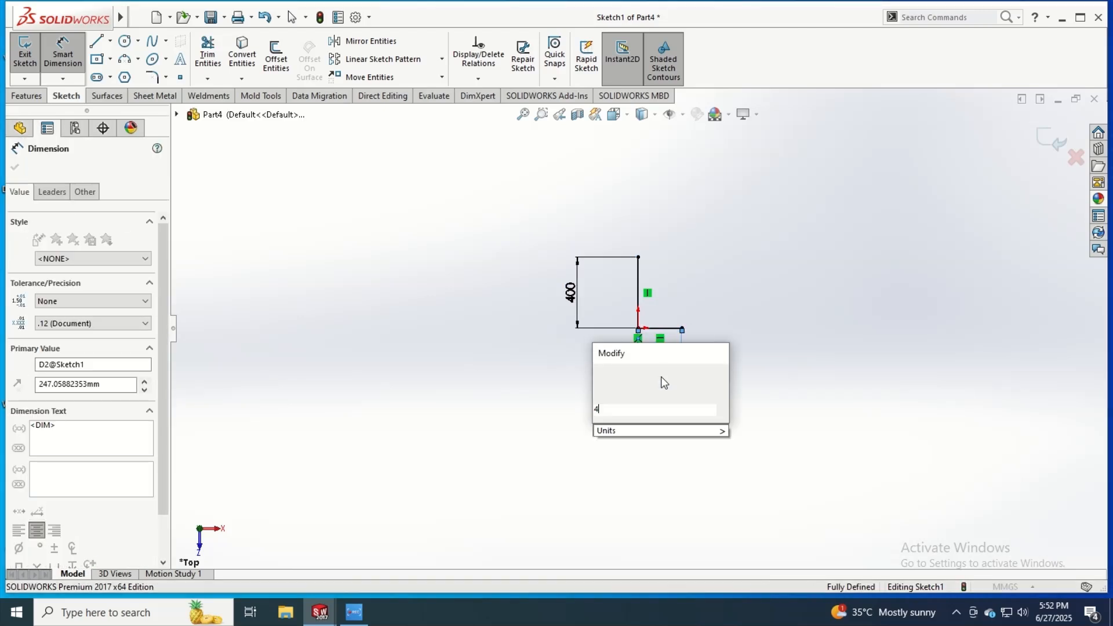
pyautogui.press('Return')
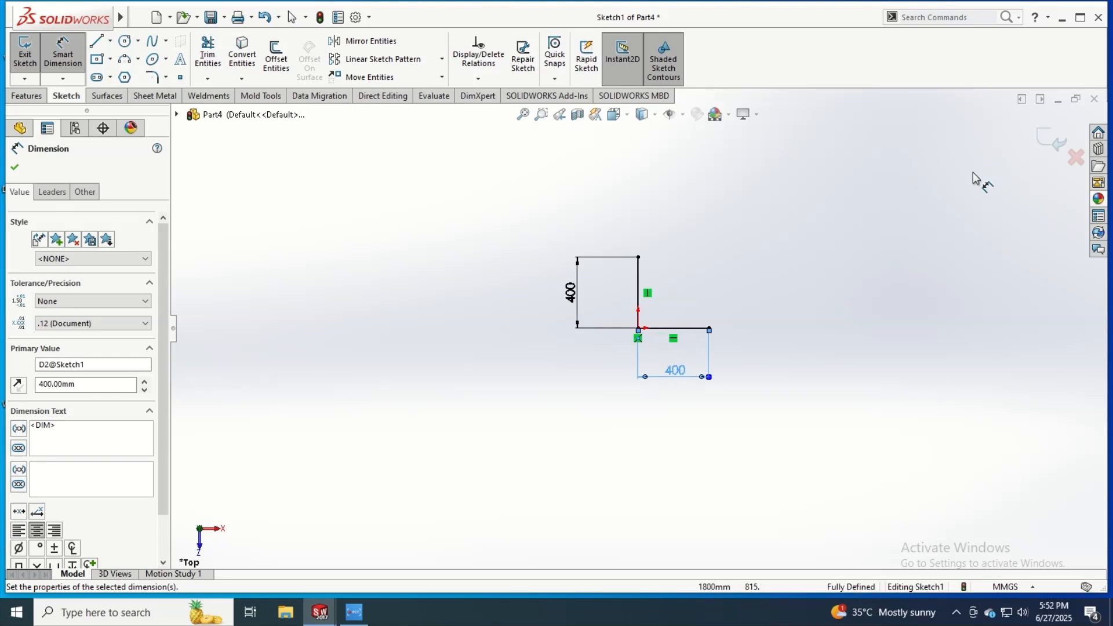
# Create a sheet metal base flange from the L profile, Blind depth 2000 mm in the reversed direction, 30 mm thick with 25 mm bend radius.
pyautogui.click(157, 95)
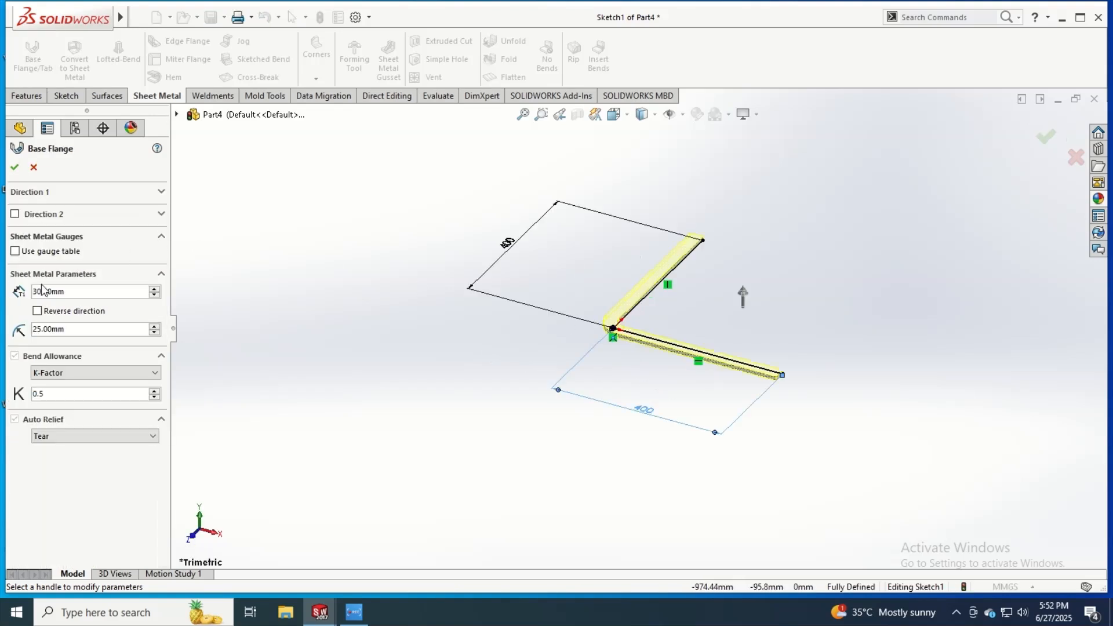
pyautogui.click(63, 195)
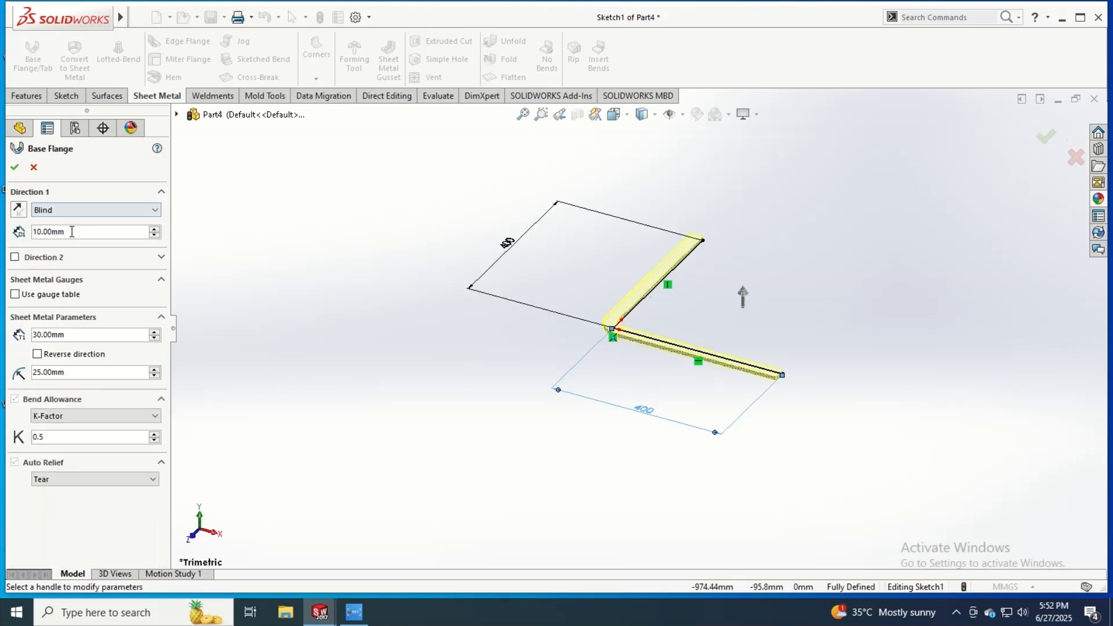
pyautogui.write('2000')
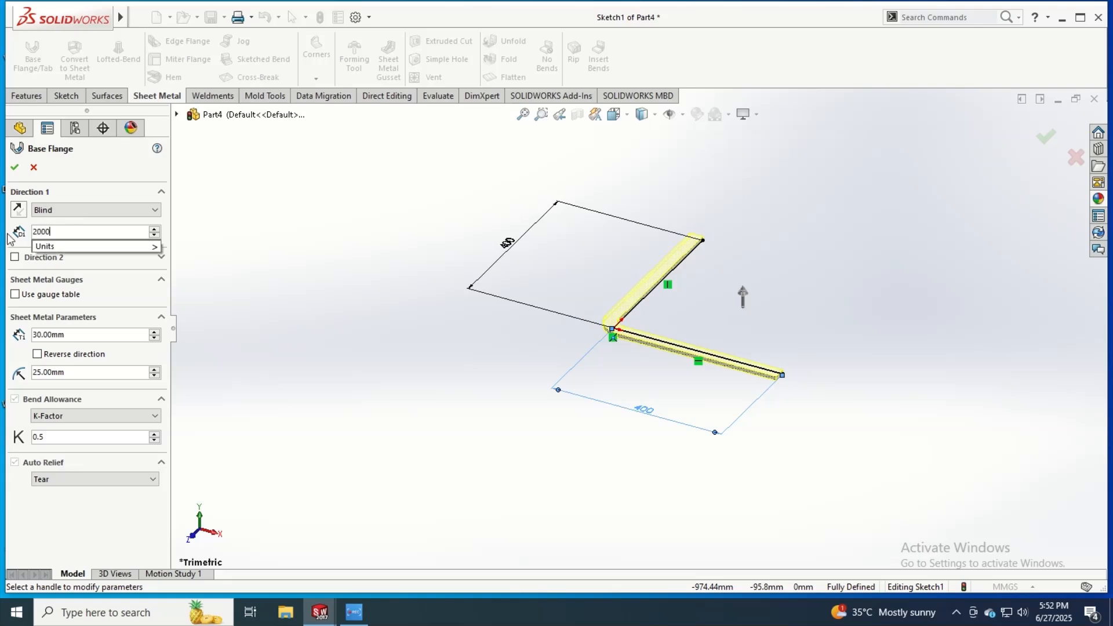
pyautogui.press('Return')
pyautogui.click(19, 209)
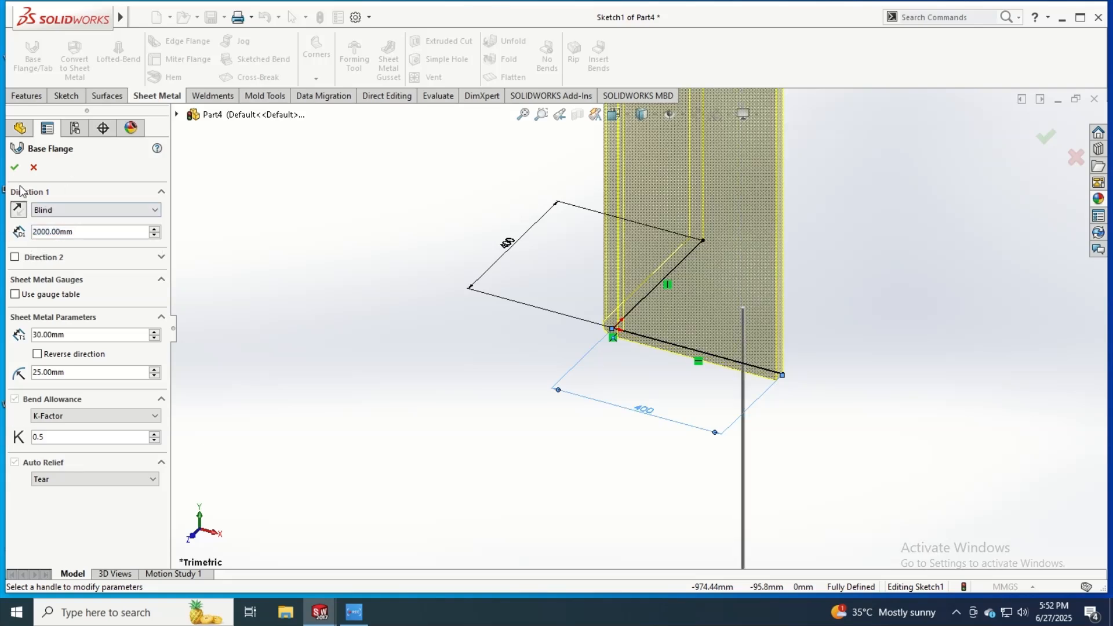
pyautogui.click(14, 167)
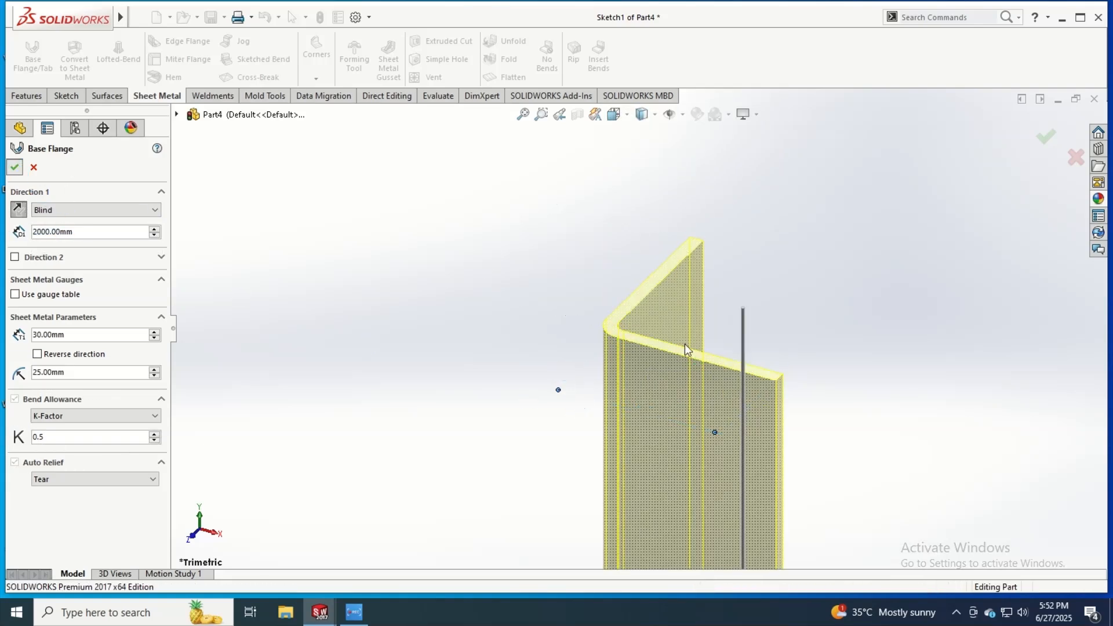
# Sketch a horizontal straight slot on the flange's front face near its upper bend-side corner, about 46 mm between centres and 52 mm wide.
pyautogui.click(683, 400)
pyautogui.click(803, 360)
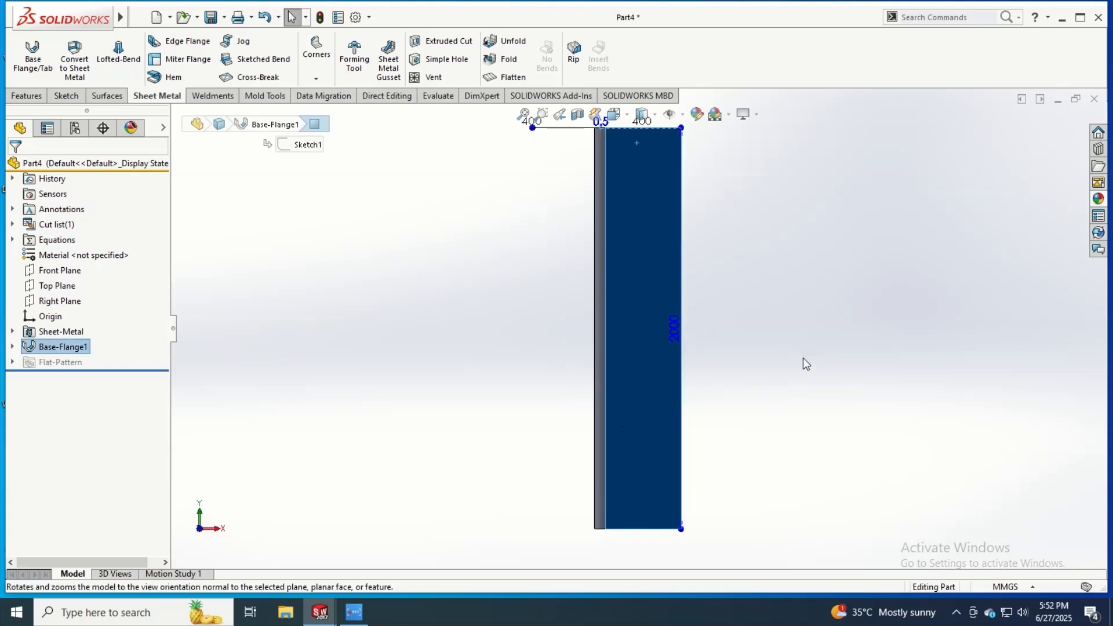
pyautogui.click(709, 308)
pyautogui.scroll(-6, 643, 154)
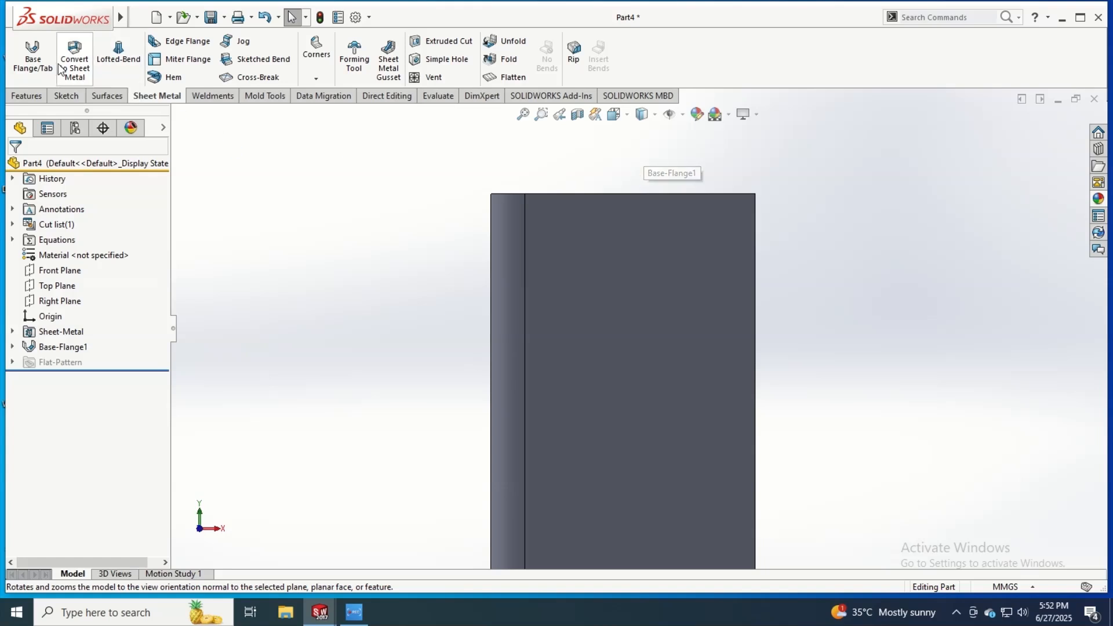
pyautogui.click(66, 95)
pyautogui.click(110, 77)
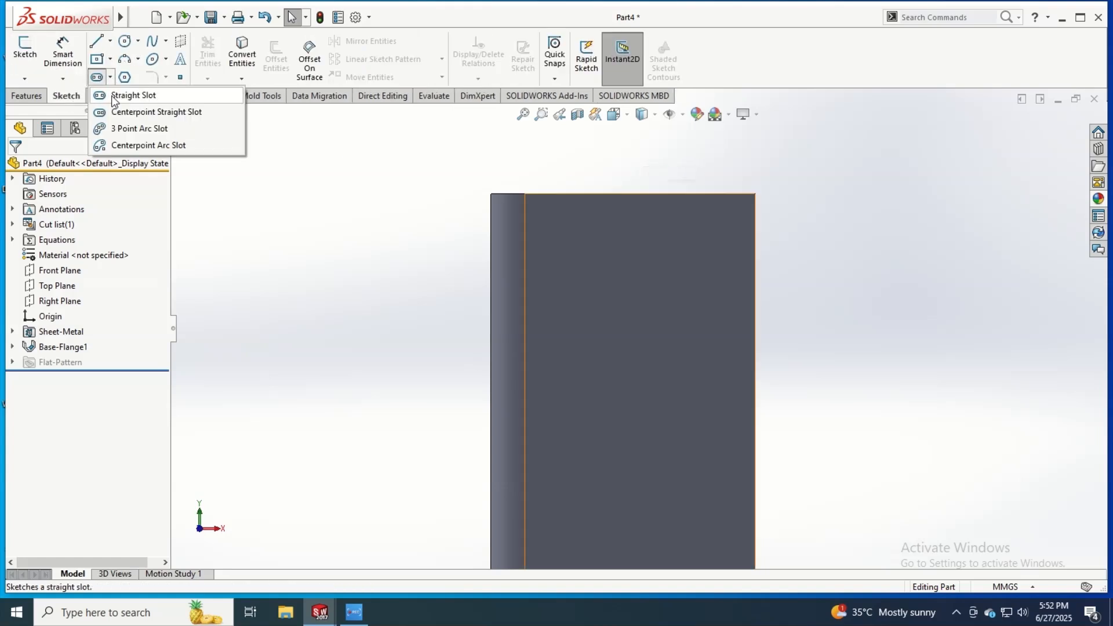
pyautogui.click(133, 95)
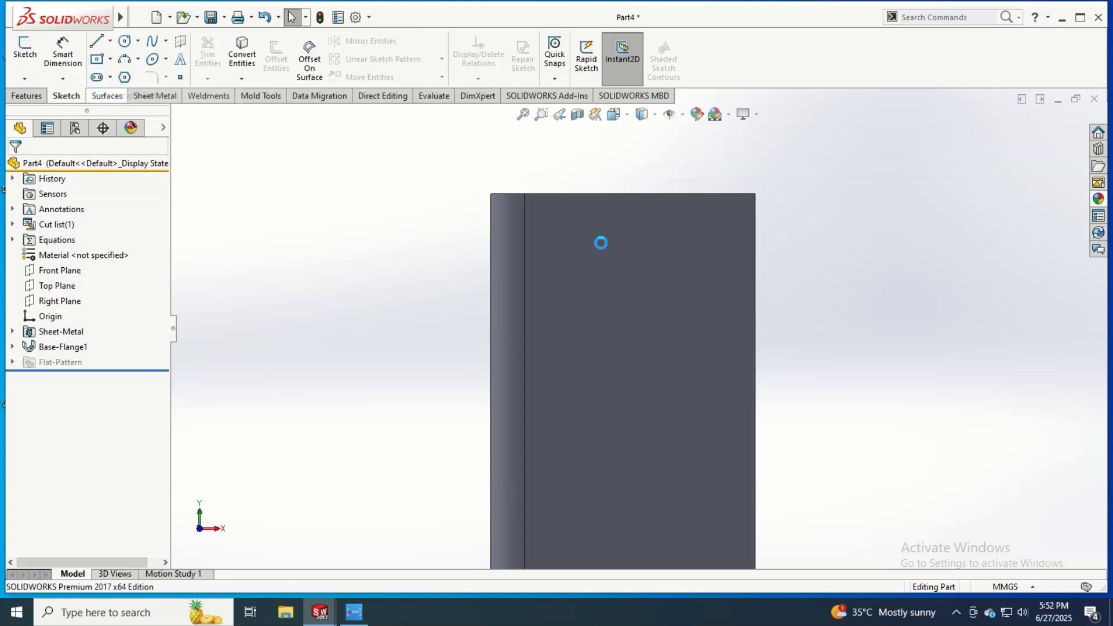
pyautogui.click(562, 267)
pyautogui.click(557, 258)
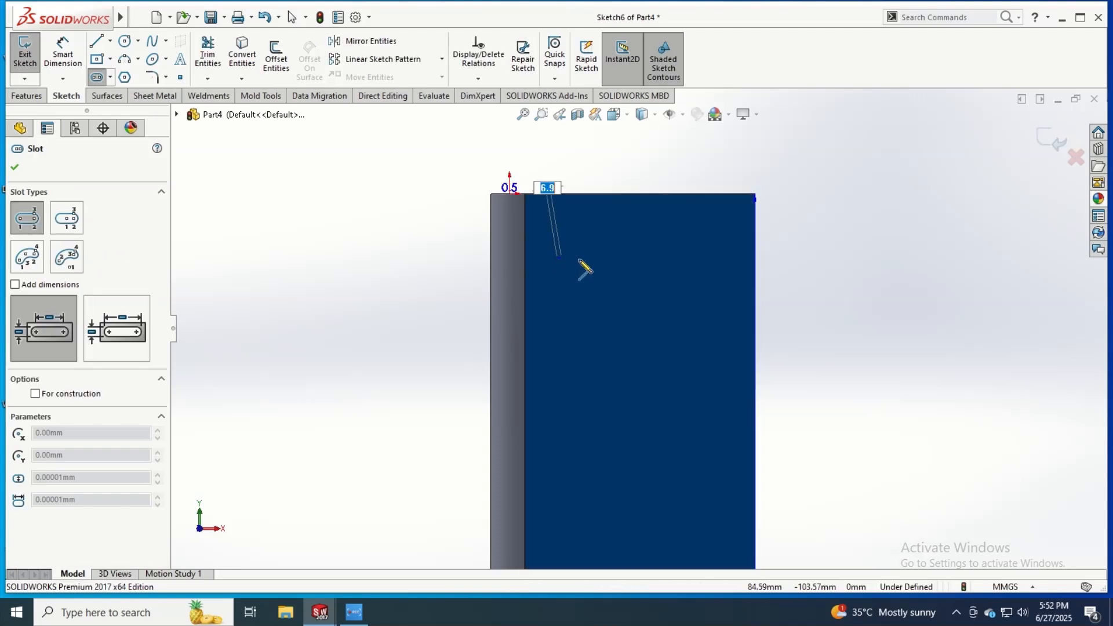
pyautogui.click(587, 259)
pyautogui.click(589, 243)
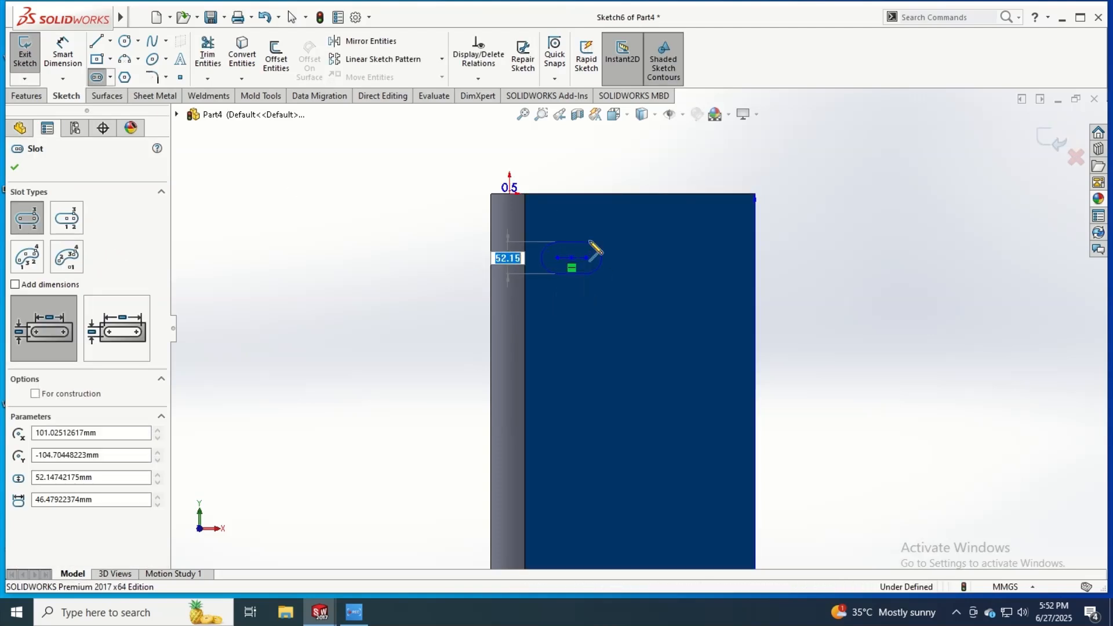
pyautogui.press('Escape')
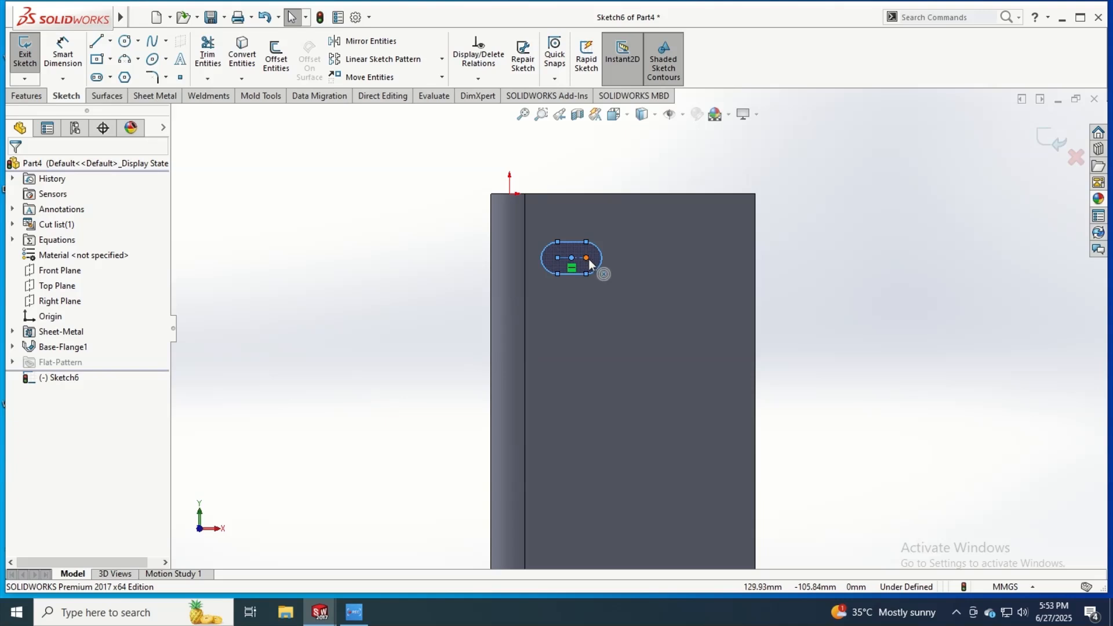
# Sketch a second horizontal straight slot beside the first in the positive X direction, with its centreline aligned to the first slot's.
pyautogui.press('Return')
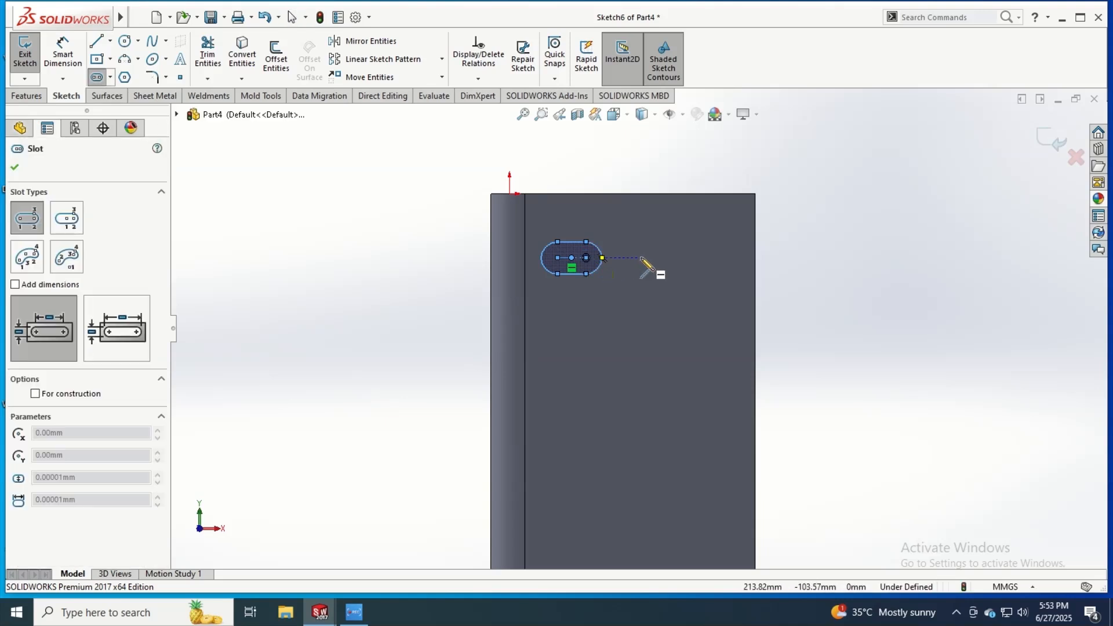
pyautogui.click(641, 258)
pyautogui.click(677, 258)
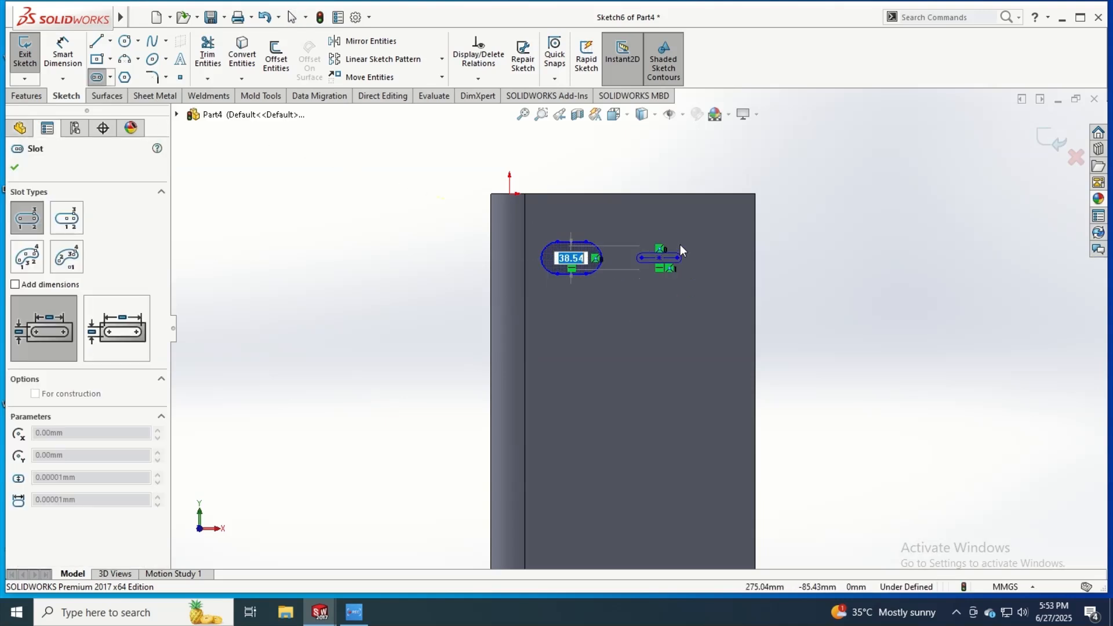
pyautogui.click(680, 244)
pyautogui.press('Escape')
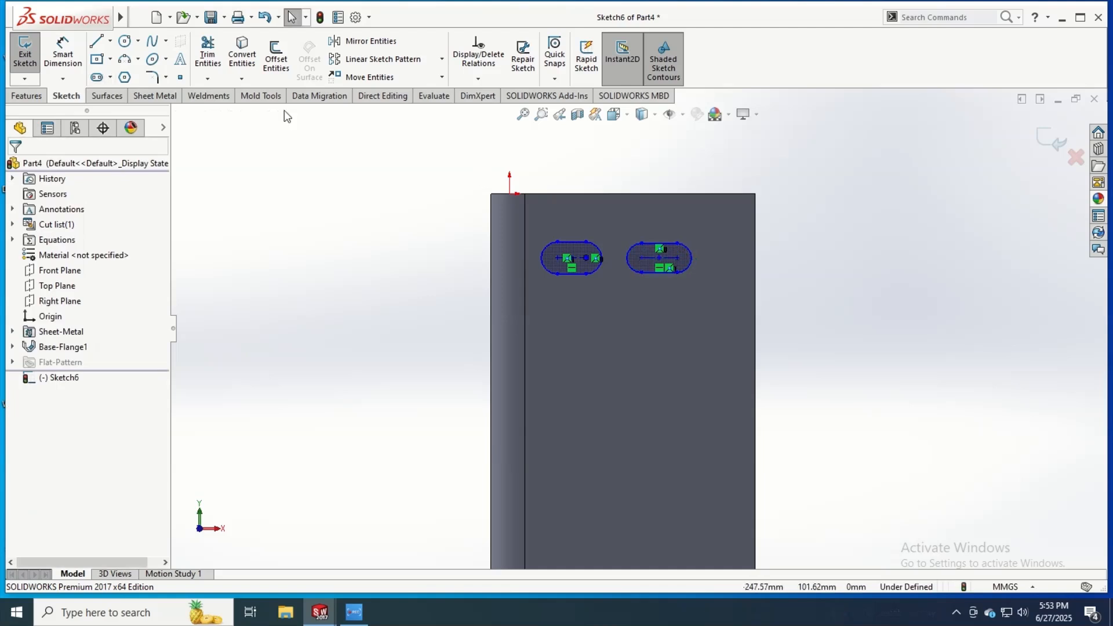
# Dimension the first slot's centre 150 mm from the flange's outer bend-side edge.
pyautogui.click(63, 58)
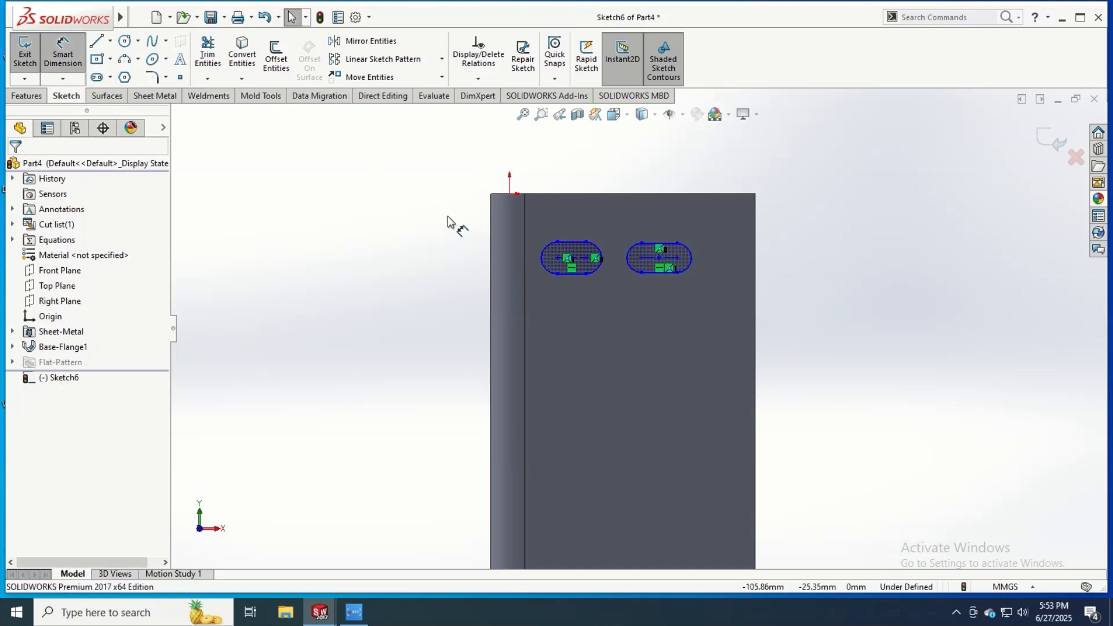
pyautogui.click(492, 264)
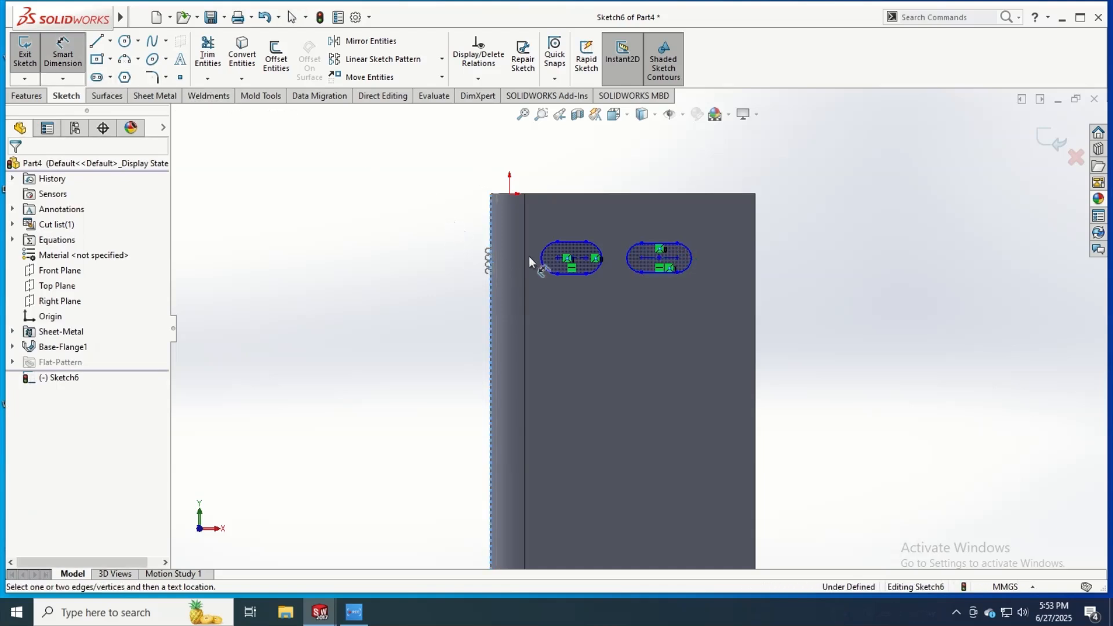
pyautogui.click(572, 258)
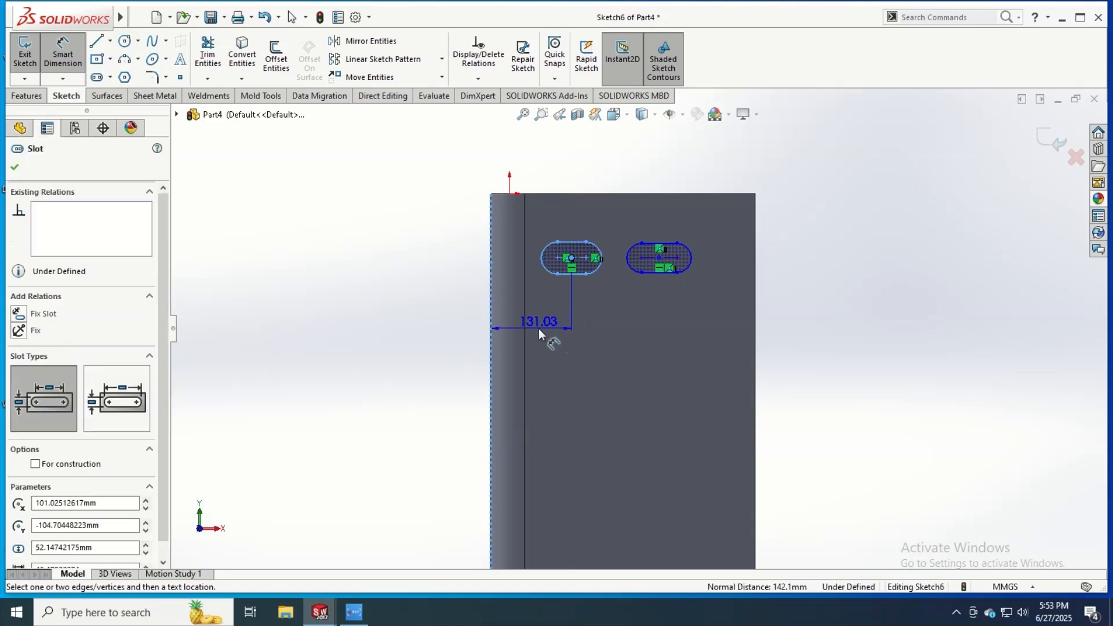
pyautogui.click(538, 328)
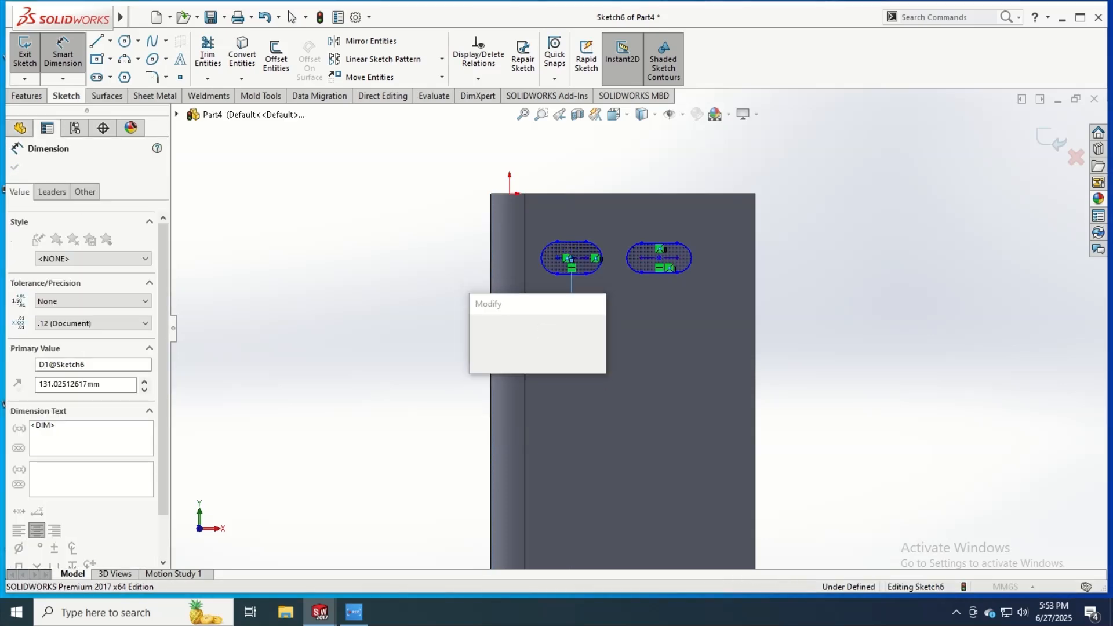
pyautogui.write('150')
pyautogui.press('Return')
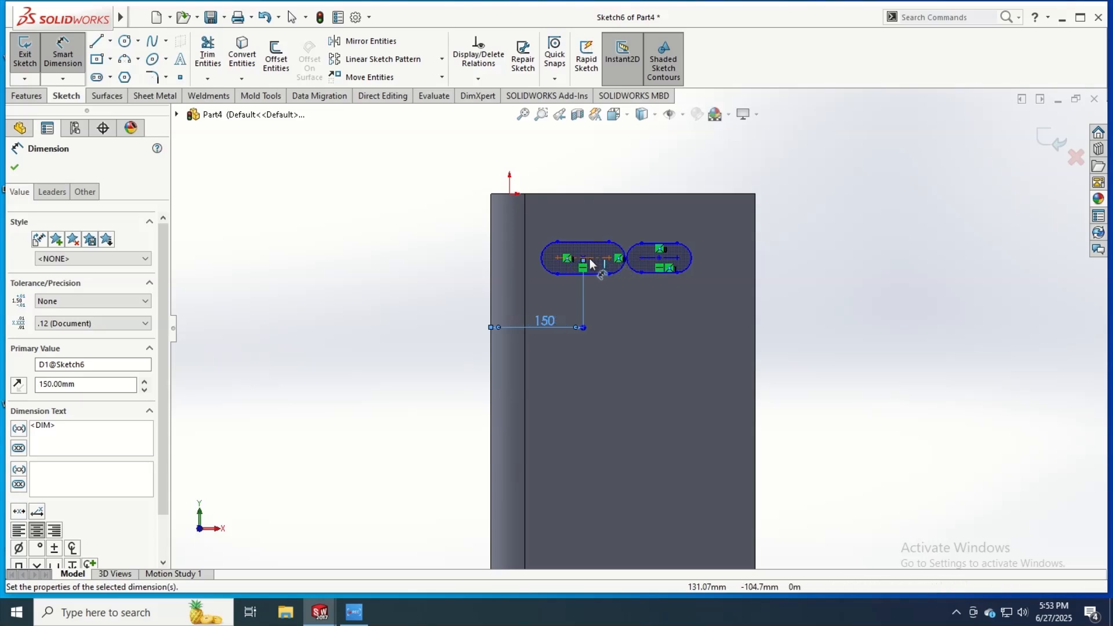
# Dimension the distance between the two slot centres as 150 mm.
pyautogui.click(659, 264)
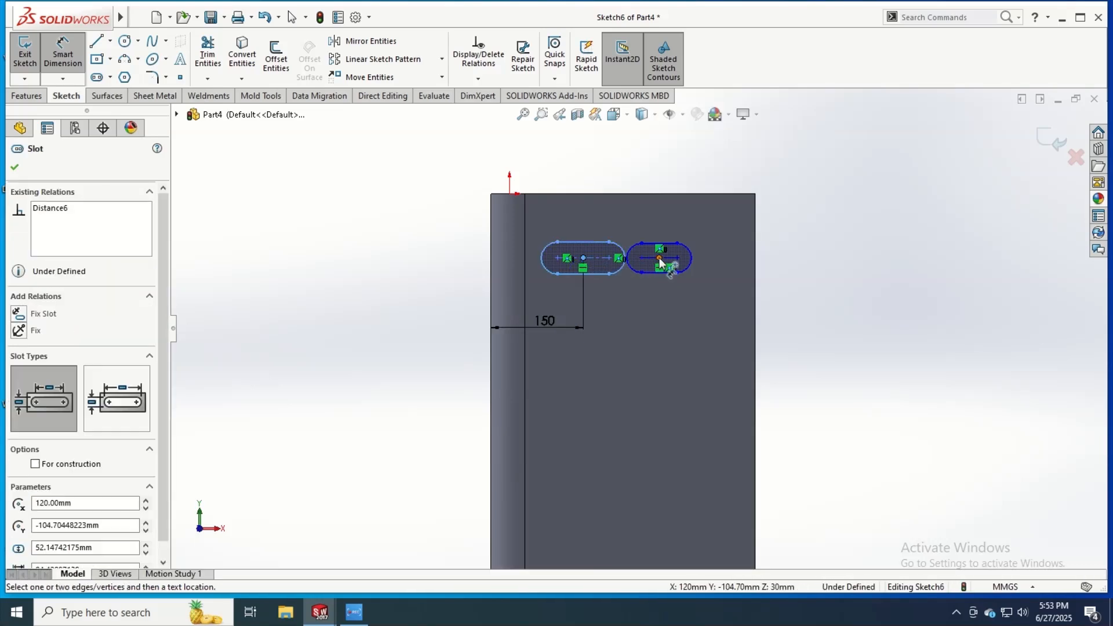
pyautogui.click(658, 259)
pyautogui.click(648, 326)
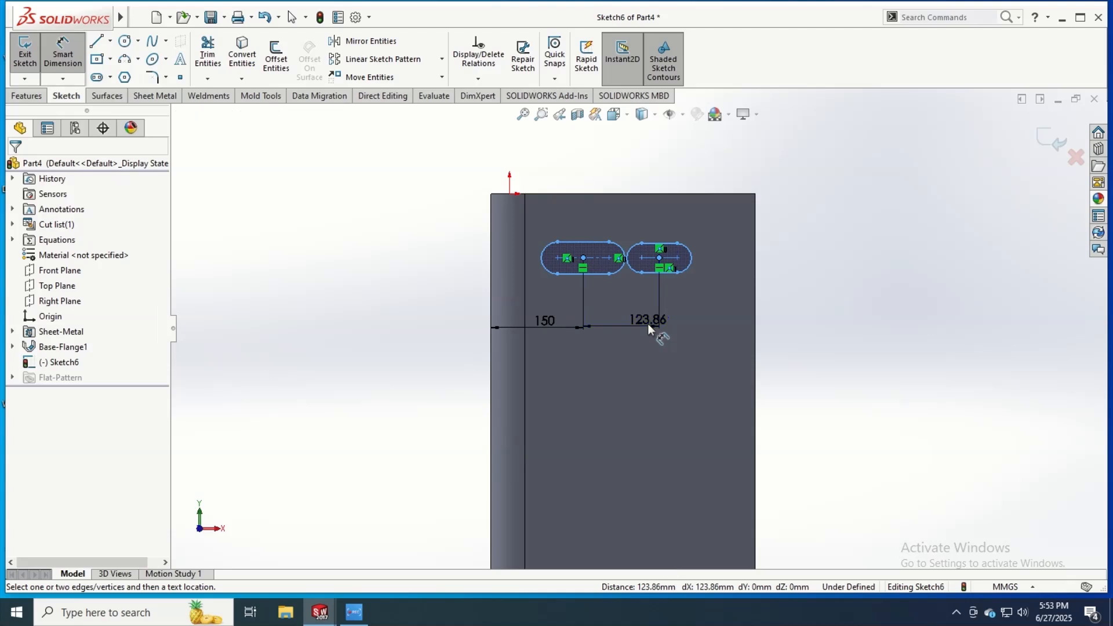
pyautogui.write('150')
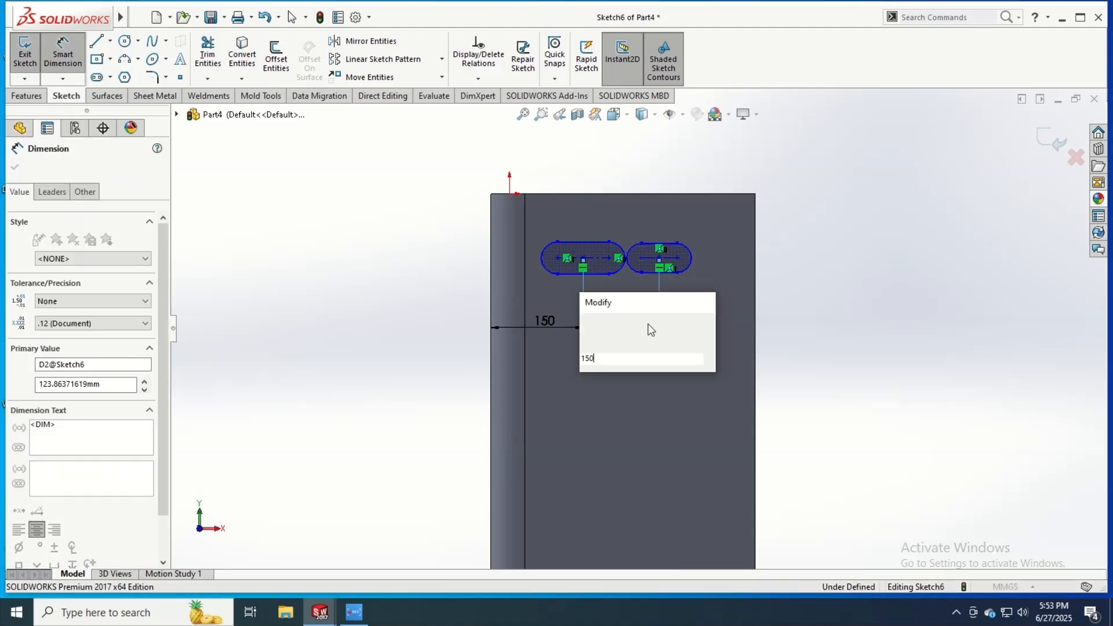
pyautogui.press('Return')
pyautogui.click(586, 242)
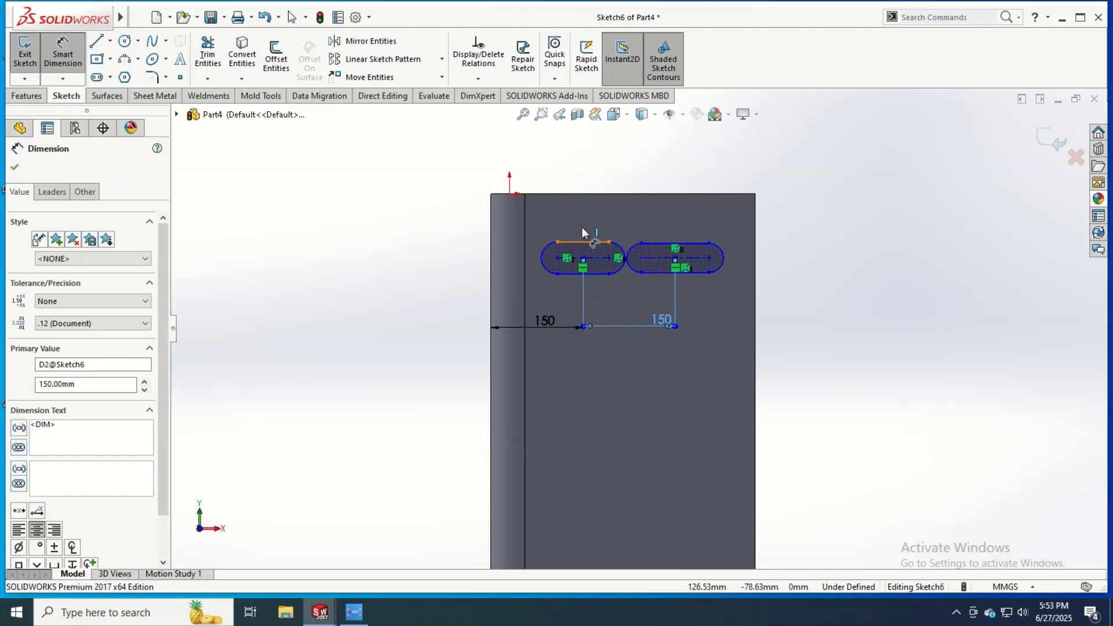
pyautogui.press('Escape')
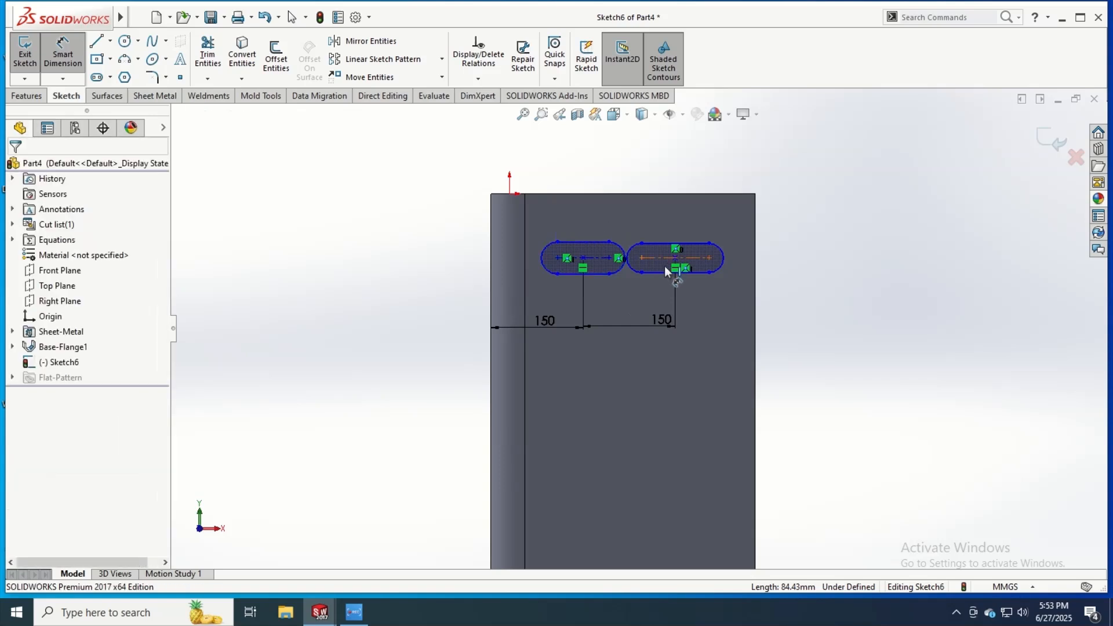
pyautogui.press('Escape')
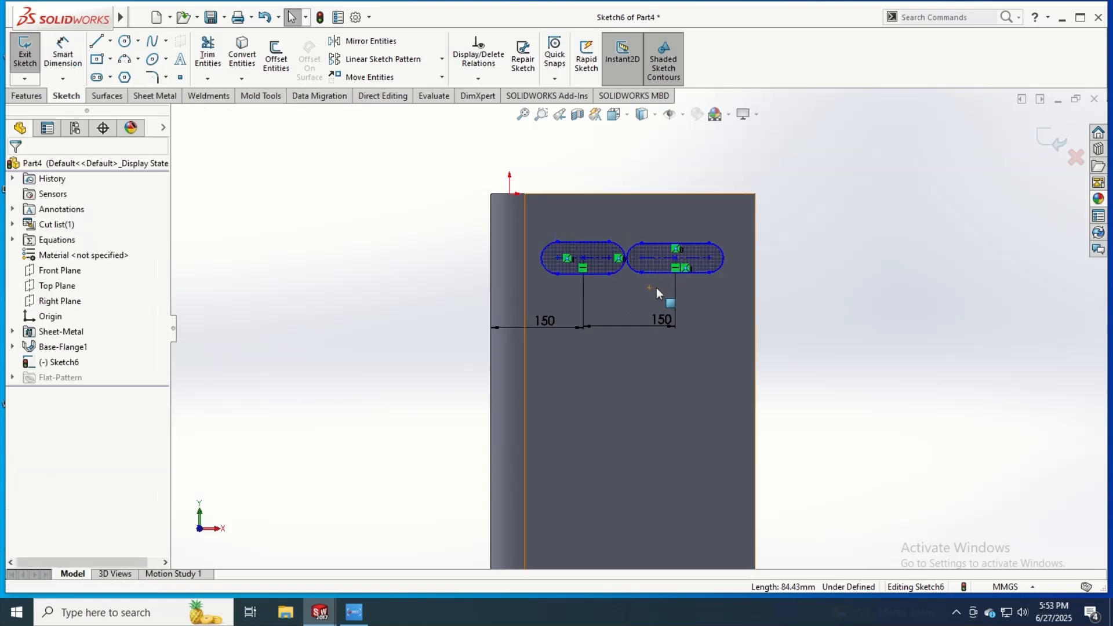
# Apply an Equal Slots relation between the two slots.
pyautogui.click(603, 273)
pyautogui.click(670, 220)
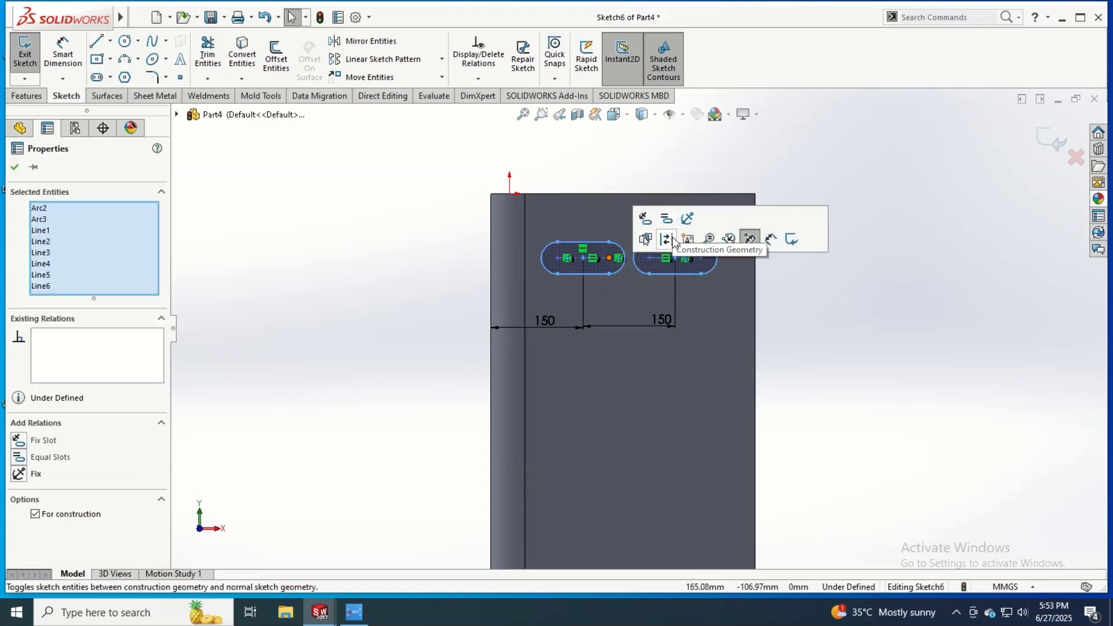
pyautogui.press('Escape')
# Dimension the first slot's upper straight edge 50 mm from the flange's top edge.
pyautogui.click(58, 53)
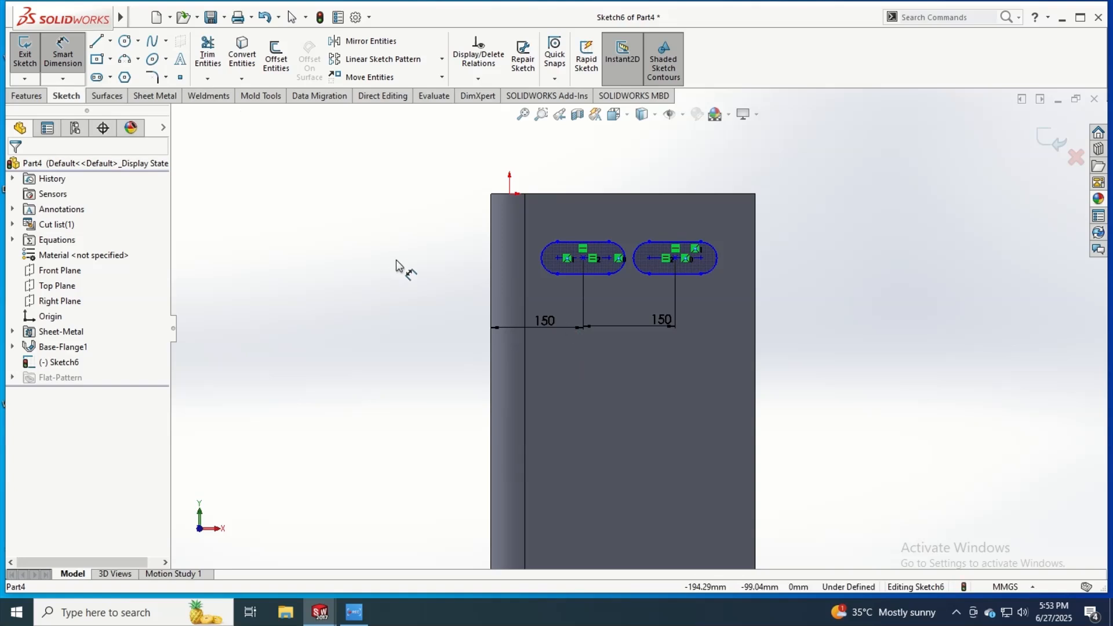
pyautogui.click(577, 247)
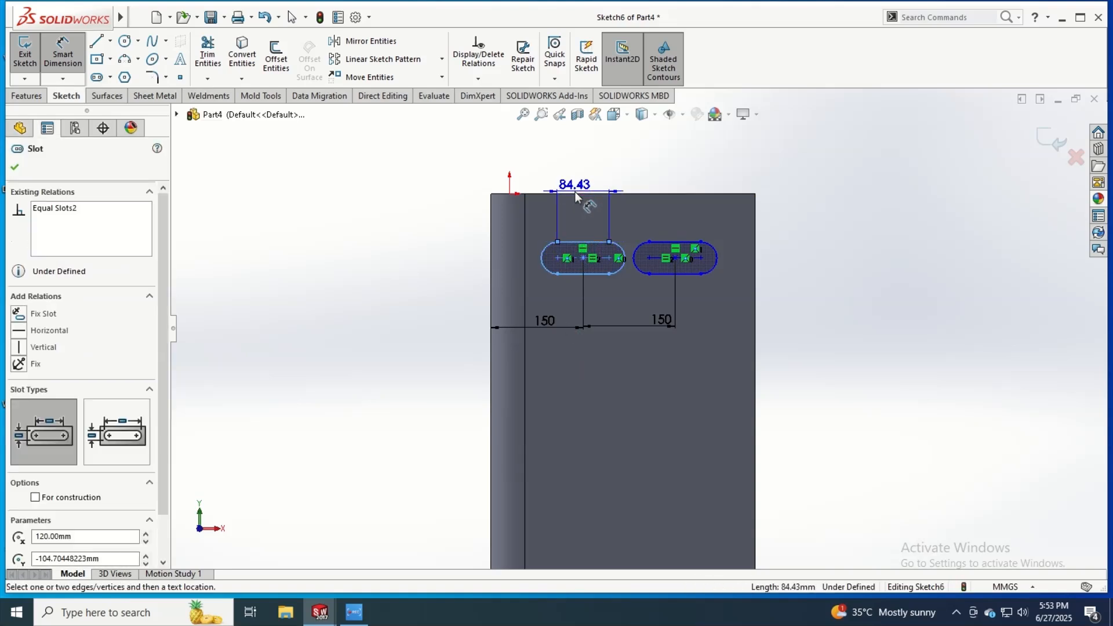
pyautogui.click(575, 193)
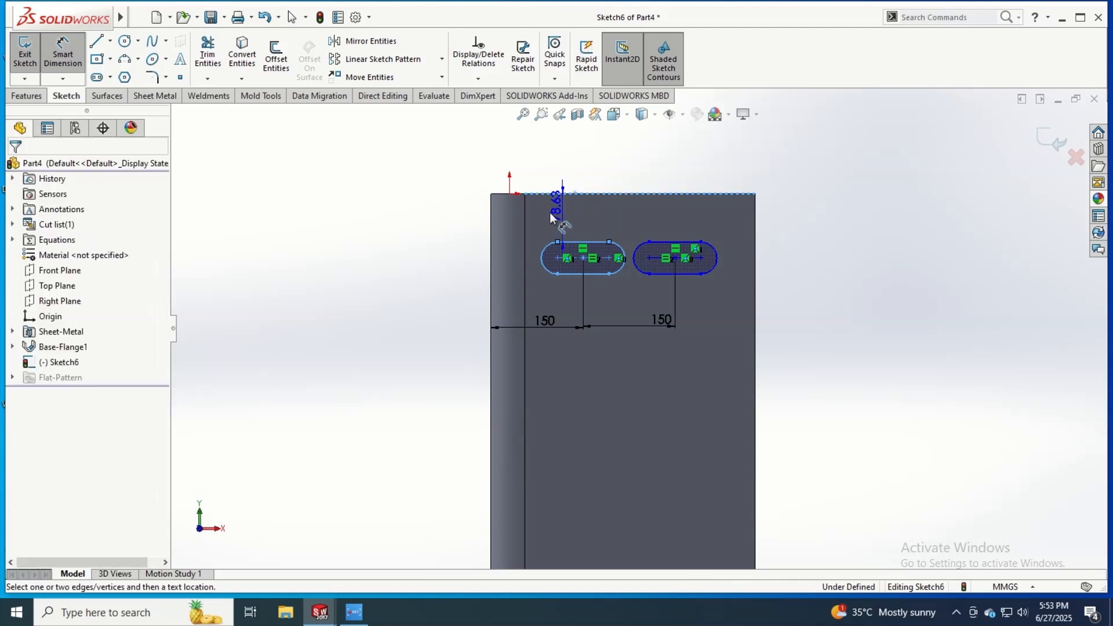
pyautogui.click(505, 227)
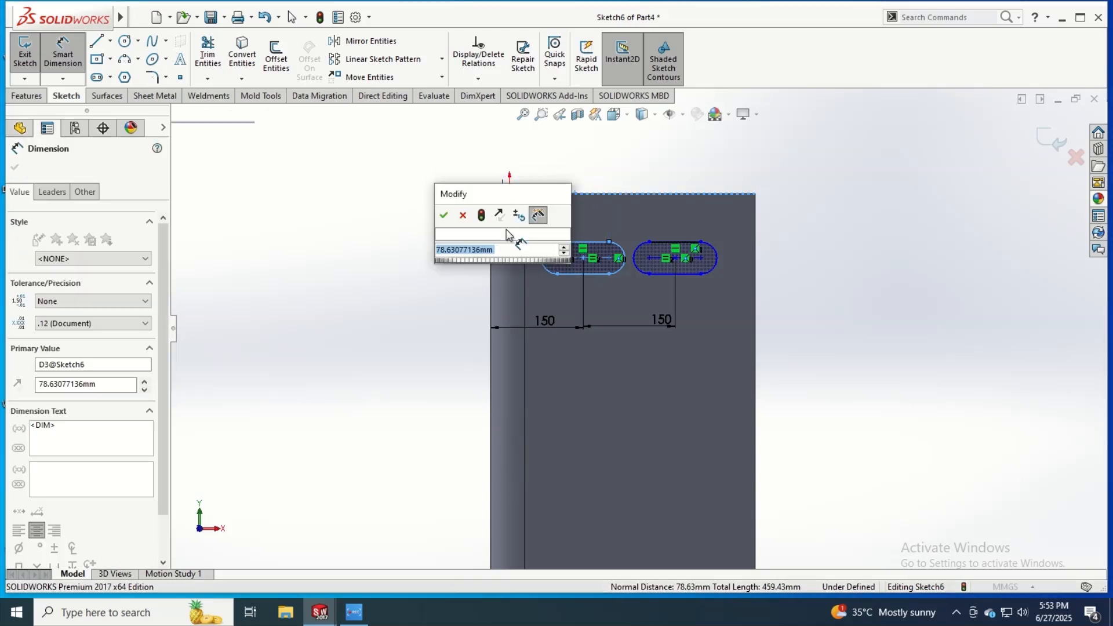
pyautogui.press('Return')
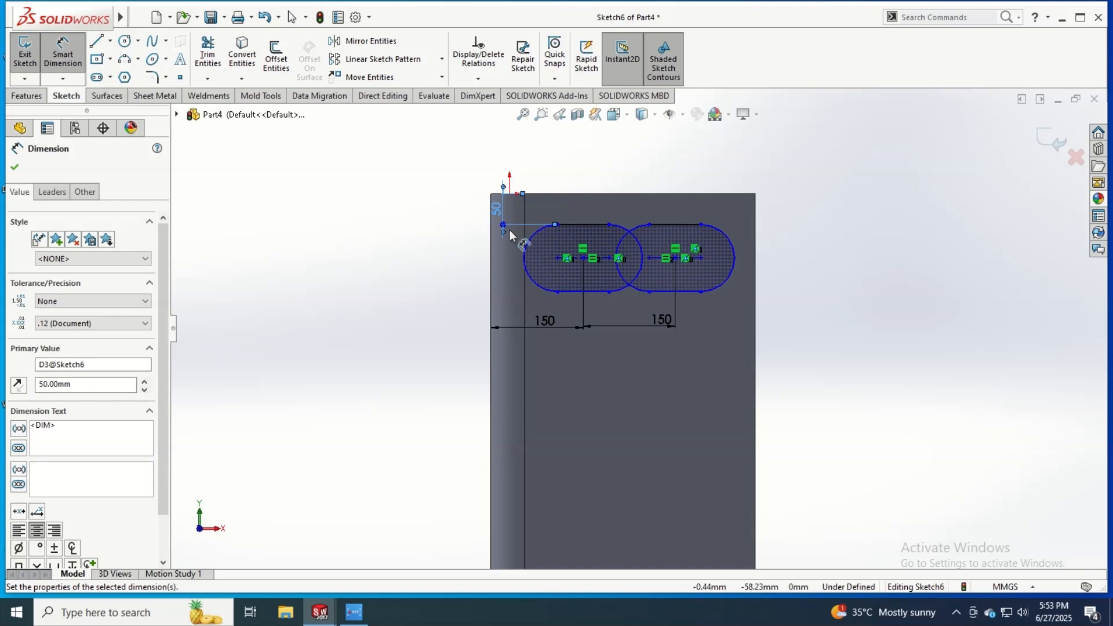
# Dimension the first slot's rounded end with a 20 mm radius.
pyautogui.click(524, 259)
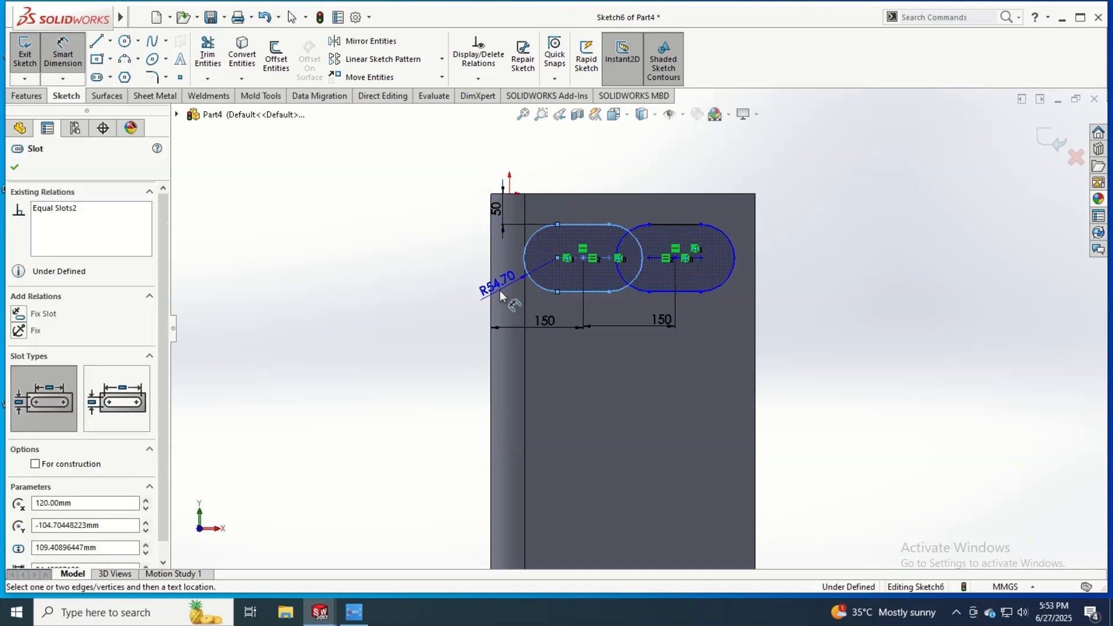
pyautogui.click(502, 297)
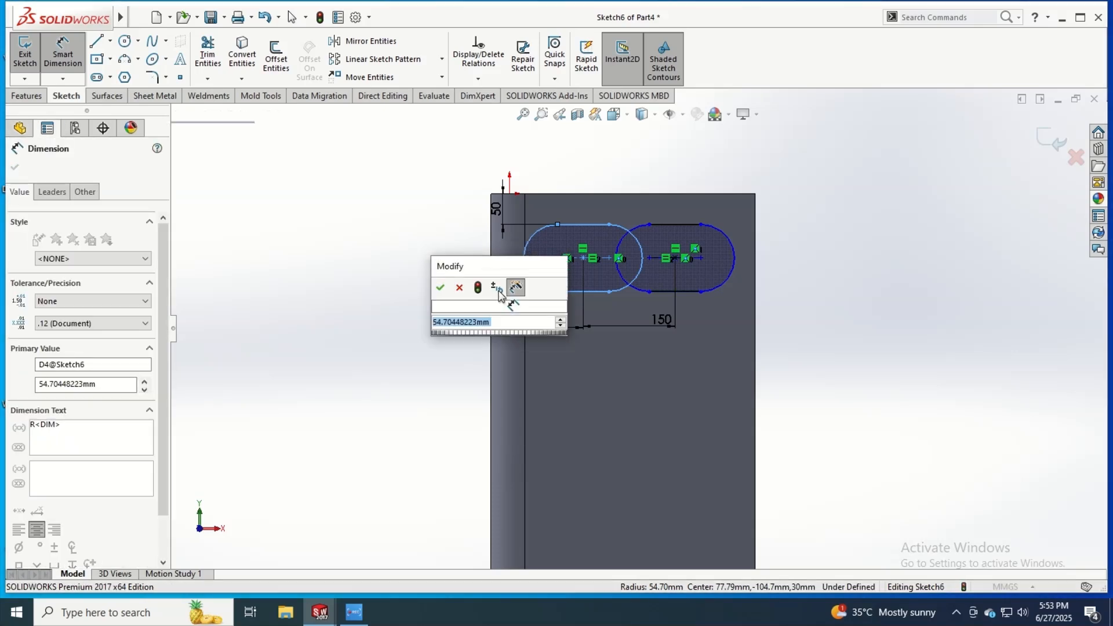
pyautogui.write('20')
pyautogui.press('Return')
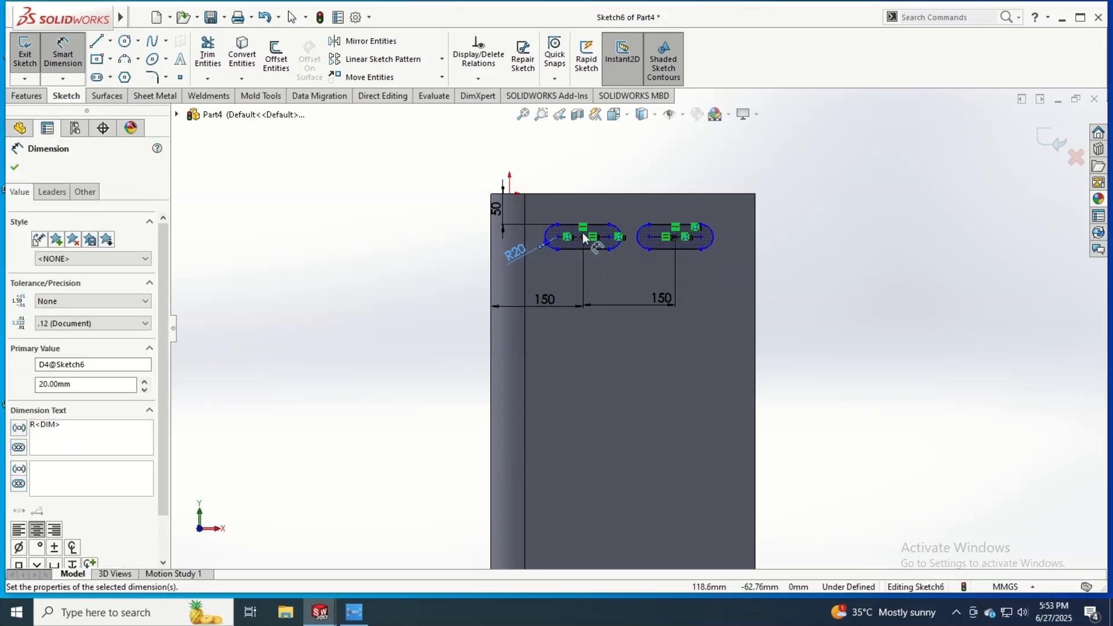
# Dimension the straight upper edge of the first slot as 25 mm long.
pyautogui.click(580, 224)
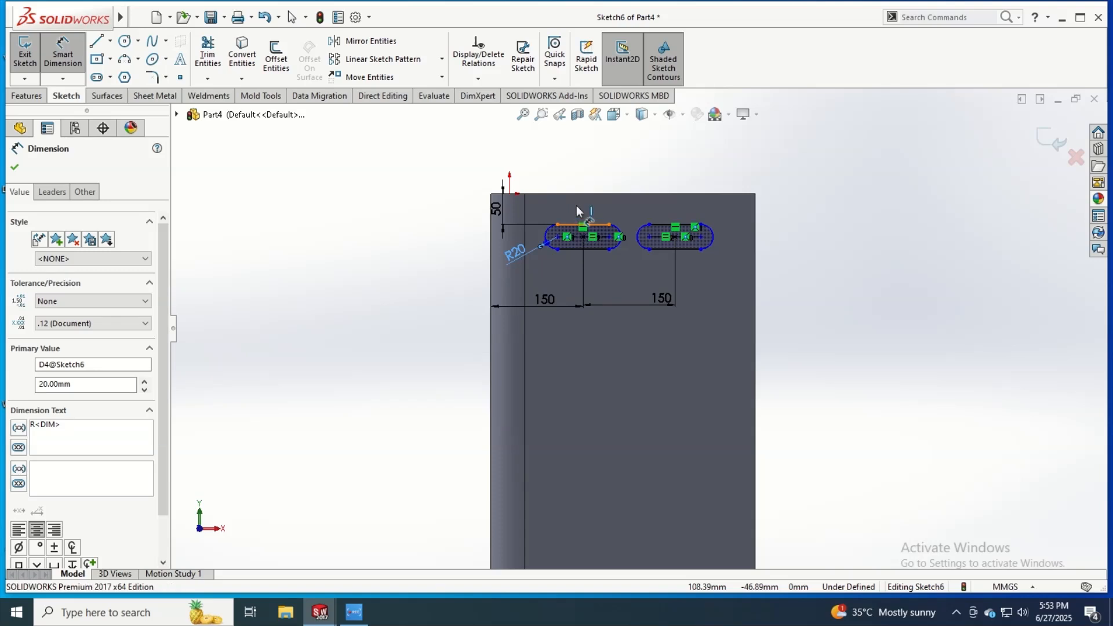
pyautogui.click(577, 206)
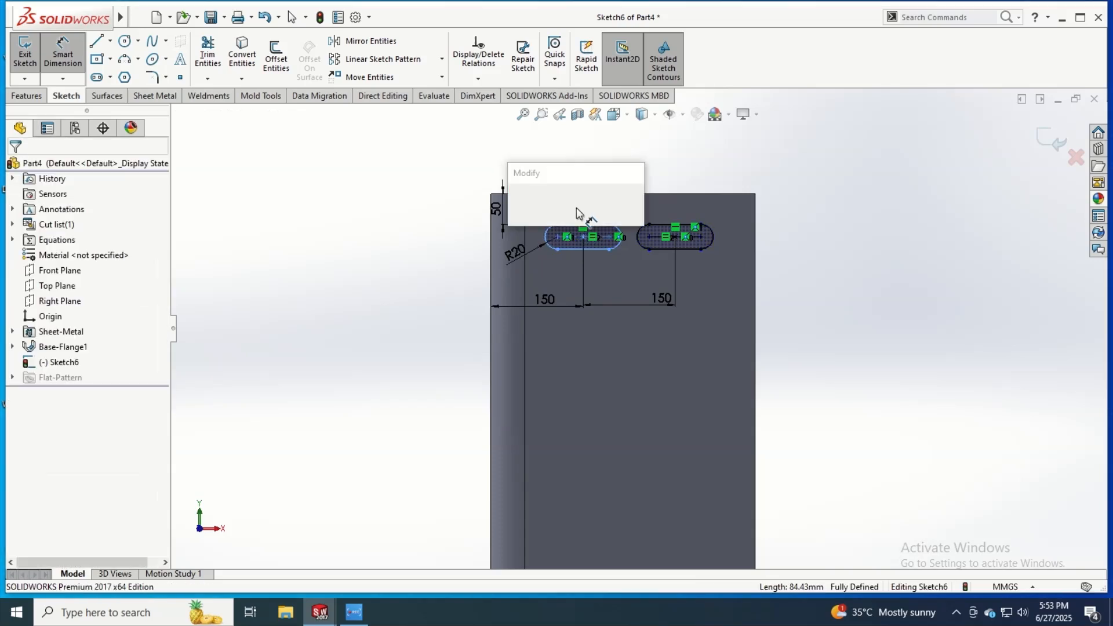
pyautogui.write('25')
pyautogui.press('Return')
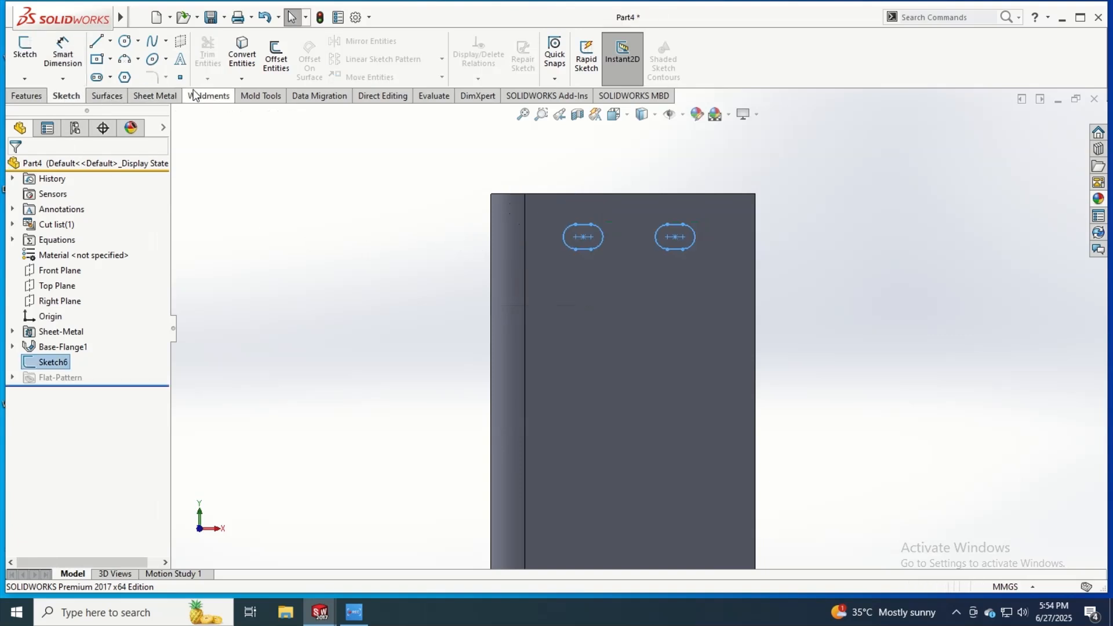
# Cut both slots through the flange with a sheet metal Extruded Cut, Blind and linked to thickness, with Normal cut.
pyautogui.click(155, 95)
pyautogui.click(440, 46)
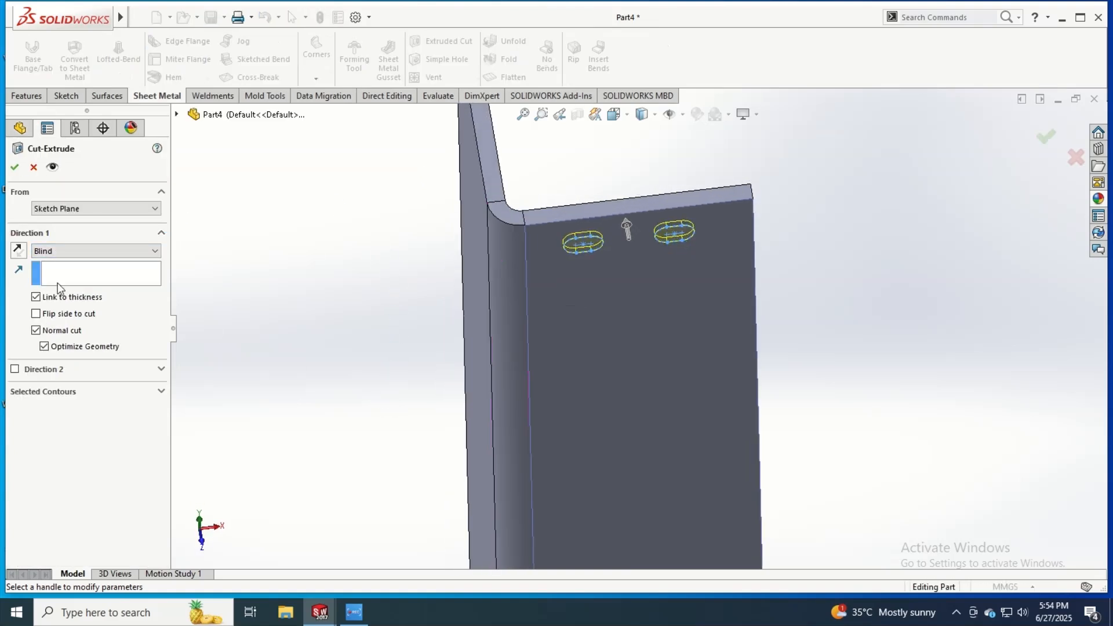
pyautogui.click(20, 169)
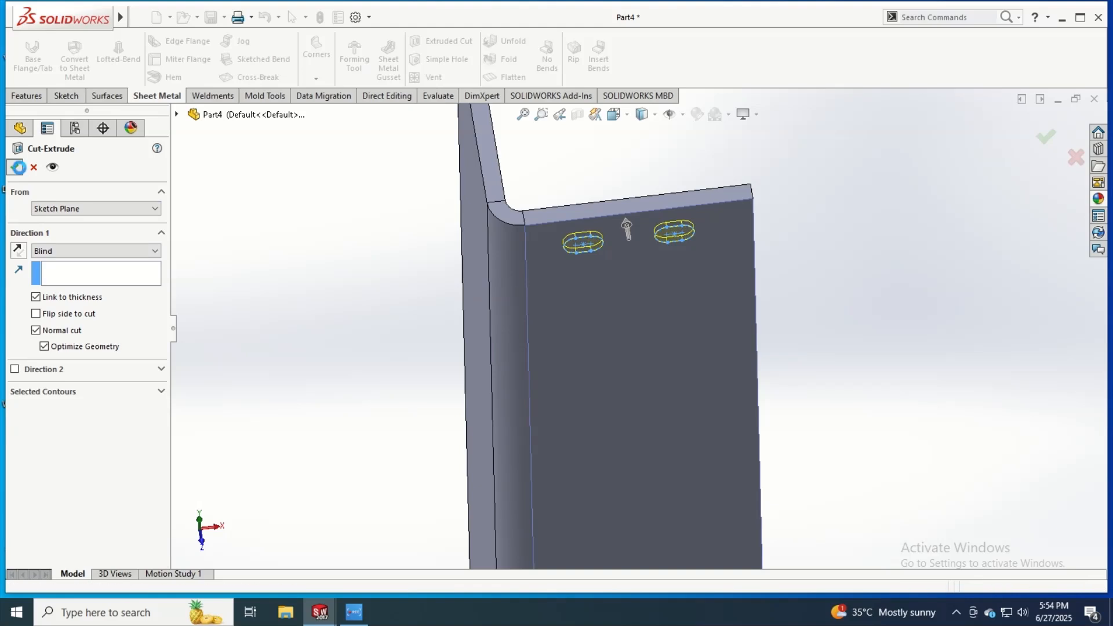
# Edit the slot cut's sketch and set the first slot centre's distance from the bend-side edge to 180 mm, then rebuild.
pyautogui.moveTo(545, 290); pyautogui.dragTo(440, 233, button='middle')
pyautogui.click(440, 230)
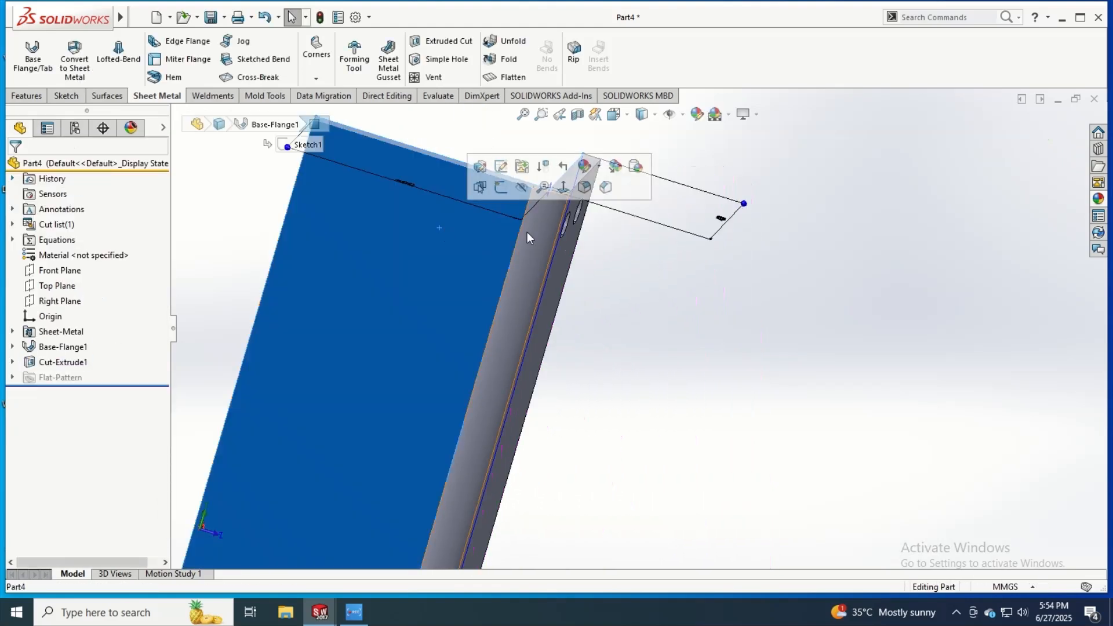
pyautogui.click(561, 192)
pyautogui.click(715, 170)
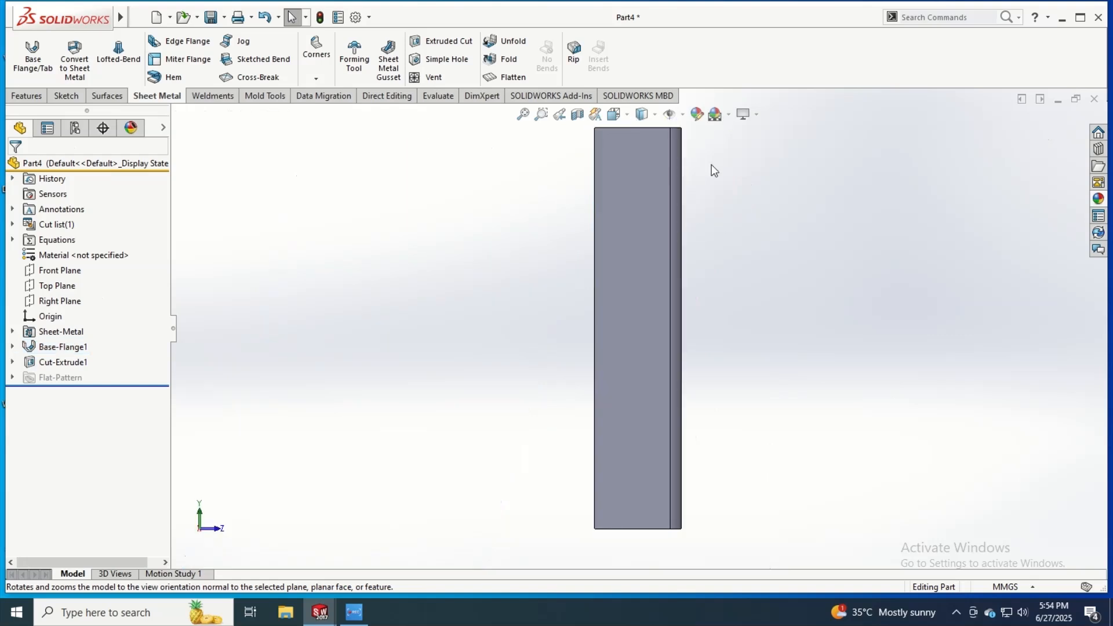
pyautogui.click(53, 363)
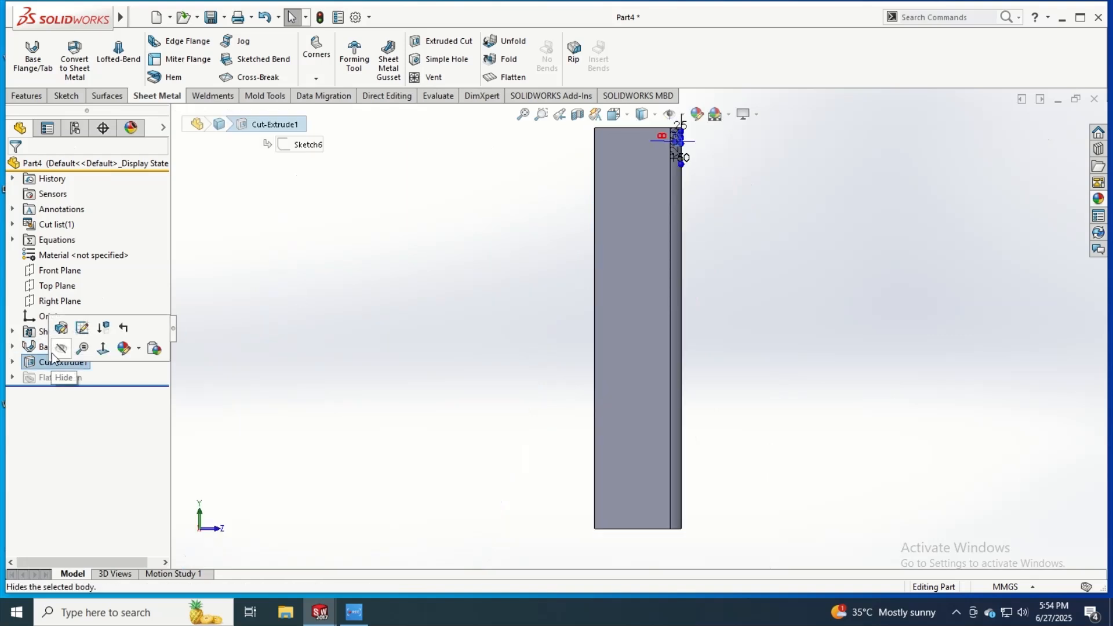
pyautogui.click(81, 328)
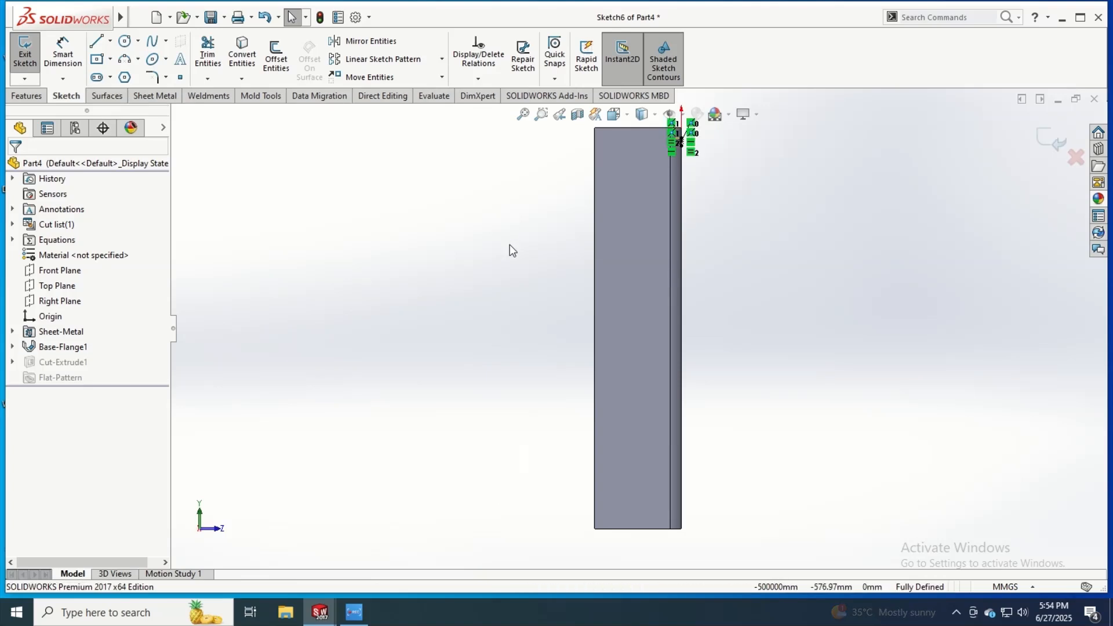
pyautogui.moveTo(641, 249); pyautogui.dragTo(538, 272, button='middle')
pyautogui.scroll(-5, 612, 163)
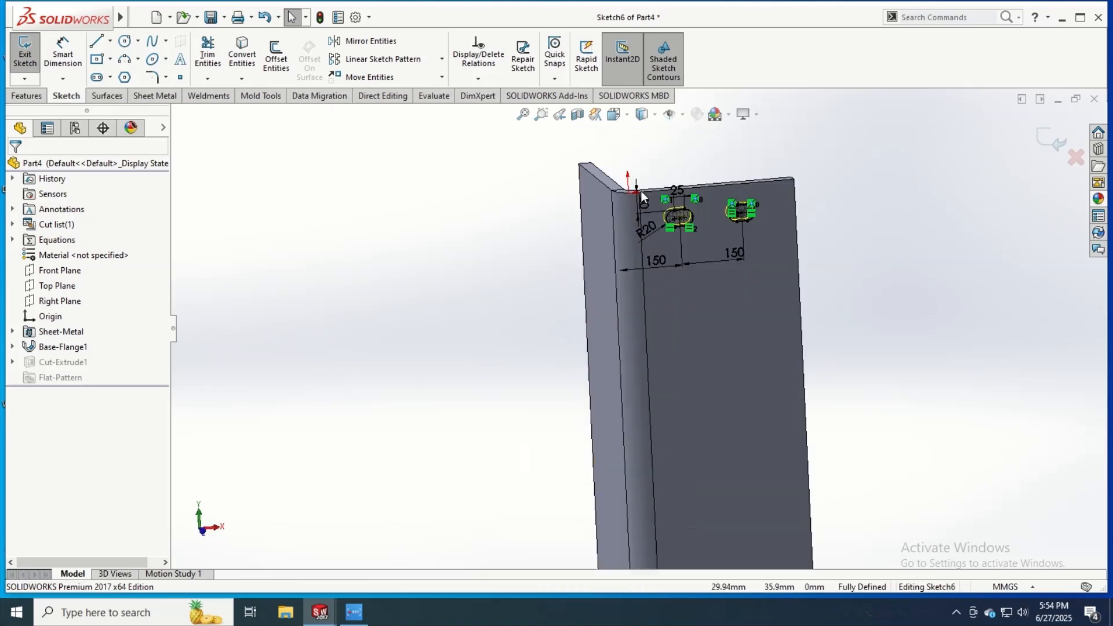
pyautogui.click(667, 373)
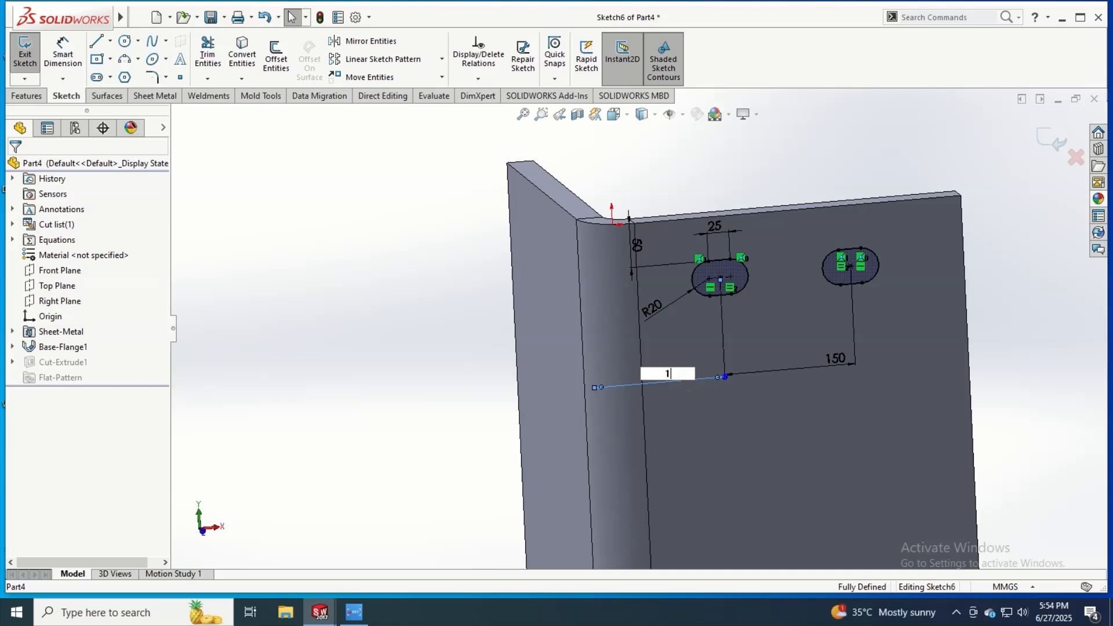
pyautogui.press('Return')
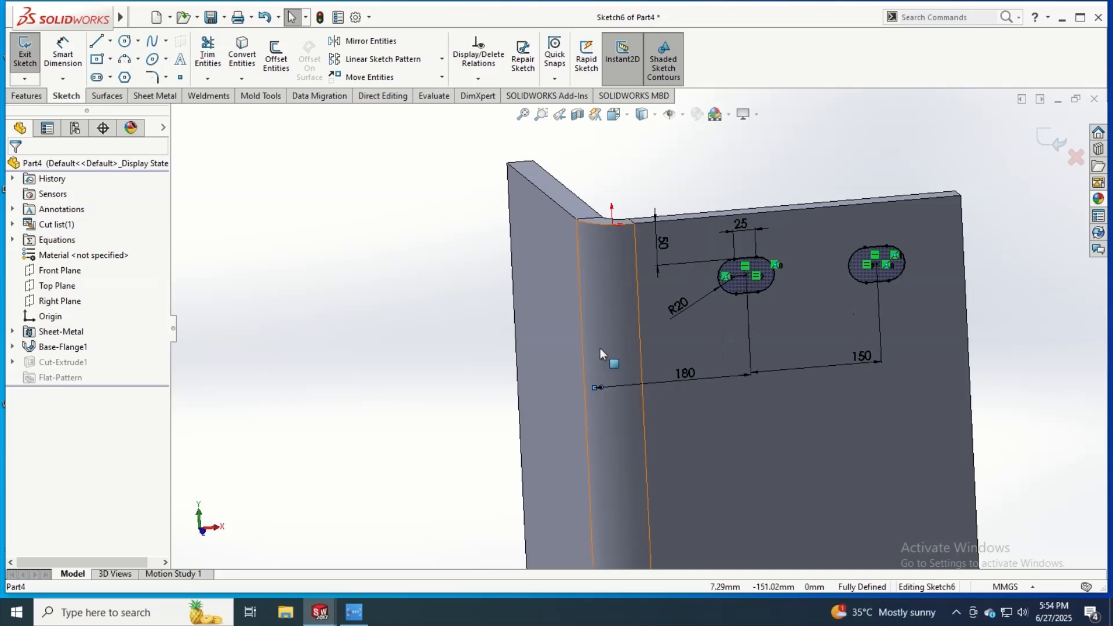
pyautogui.click(1046, 138)
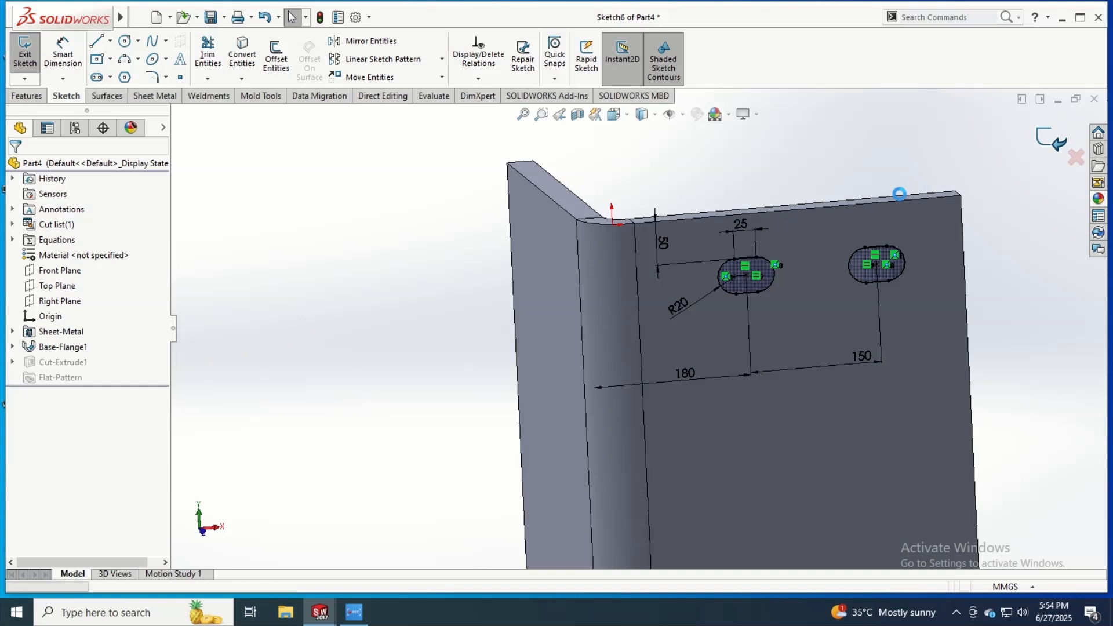
# Start a sketch on the other flange's outer face and draw a circle about 79 mm in diameter near its upper free corner.
pyautogui.click(539, 270)
pyautogui.click(661, 232)
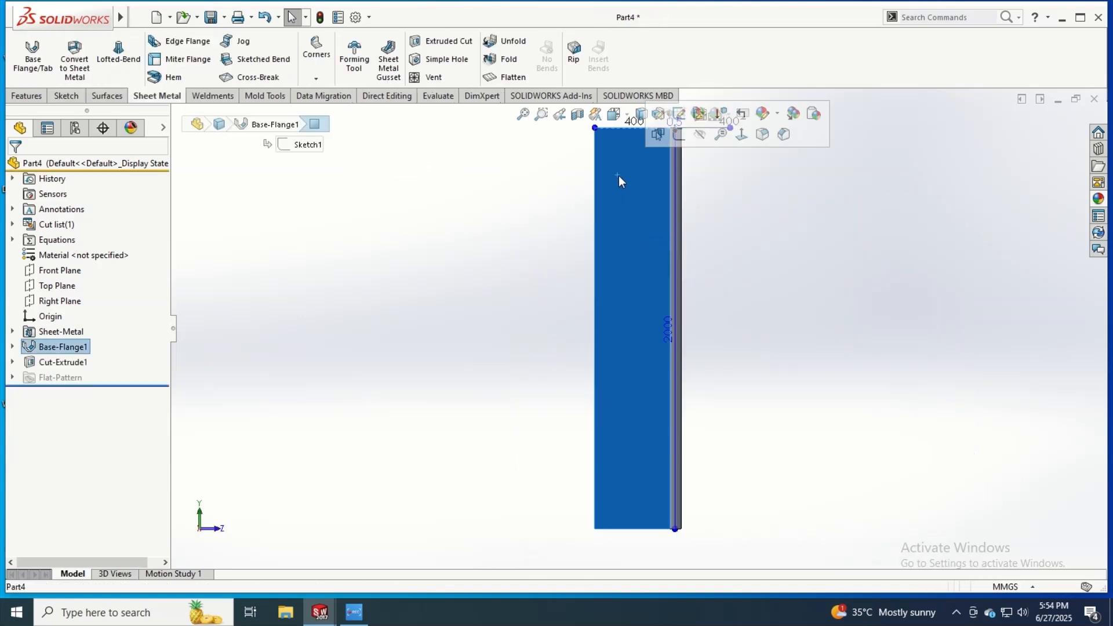
pyautogui.click(681, 138)
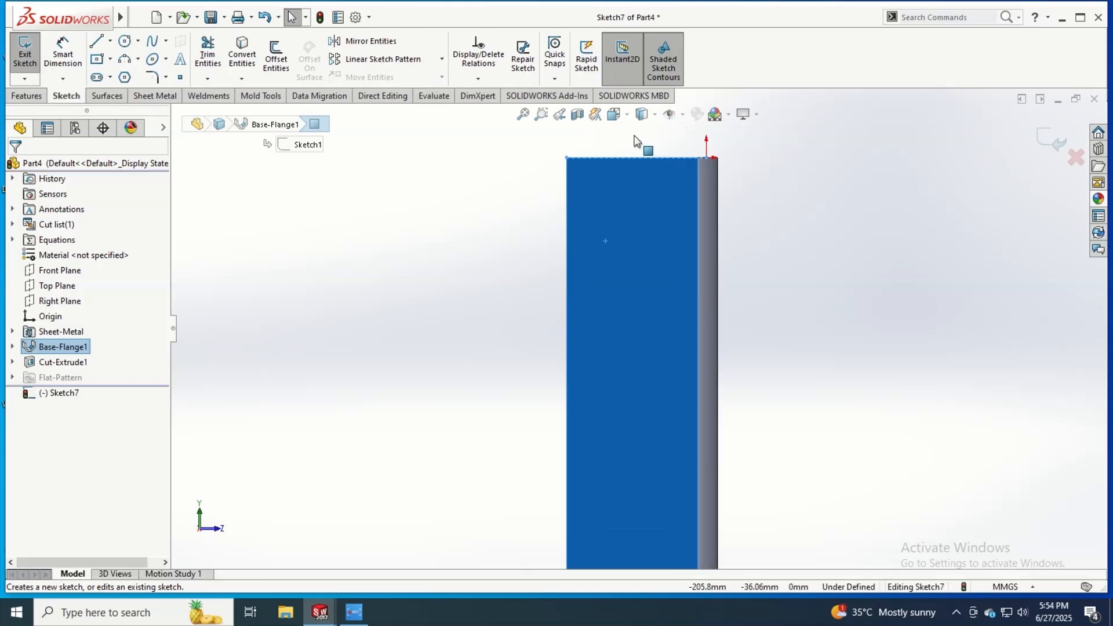
pyautogui.click(125, 41)
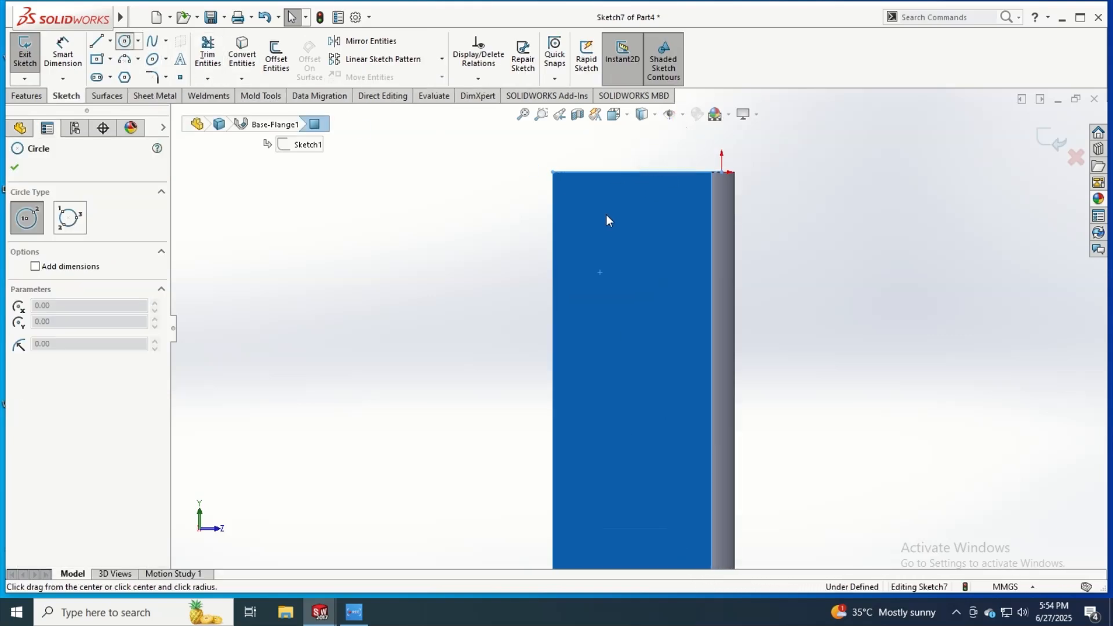
pyautogui.click(584, 205)
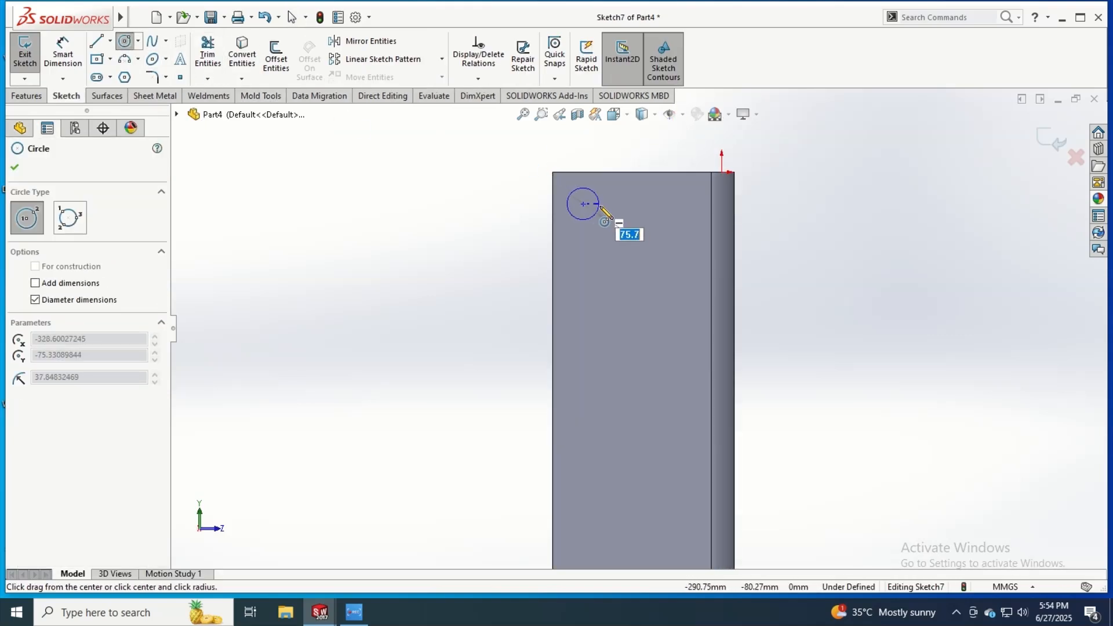
pyautogui.click(600, 209)
pyautogui.press('Escape')
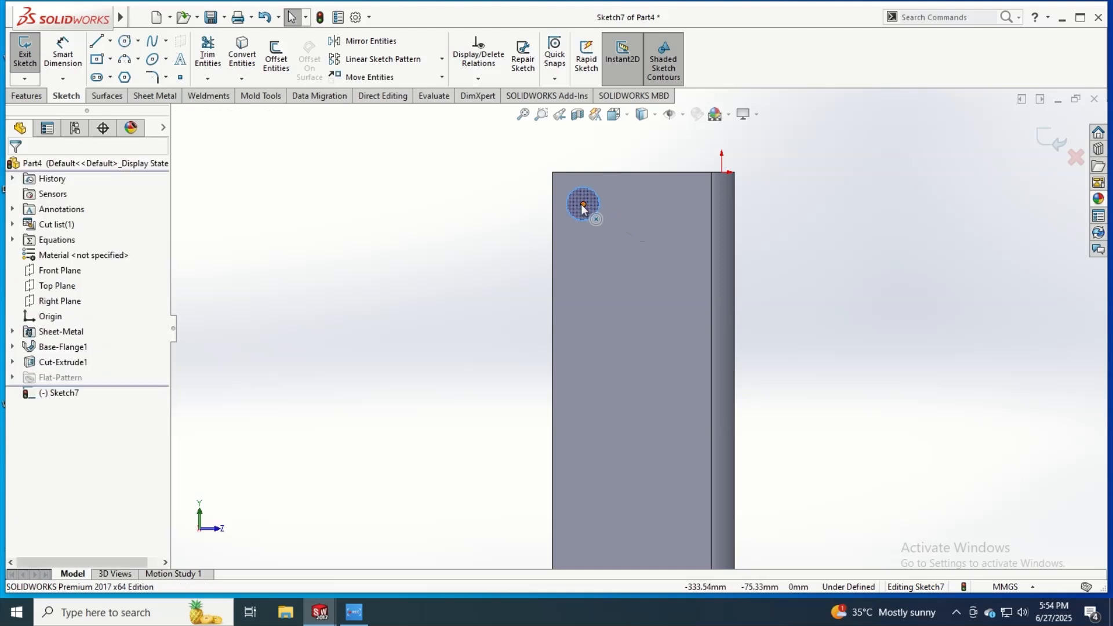
# Draw a second circle about 99 mm in diameter, level with the first and nearer the bend.
pyautogui.press('Return')
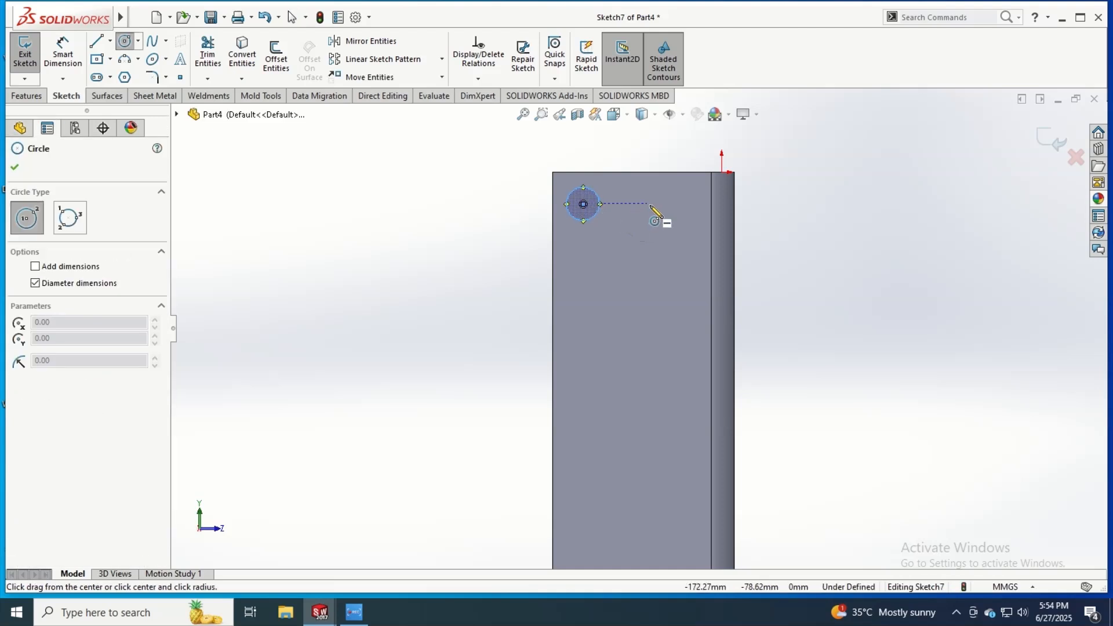
pyautogui.click(650, 204)
pyautogui.click(670, 206)
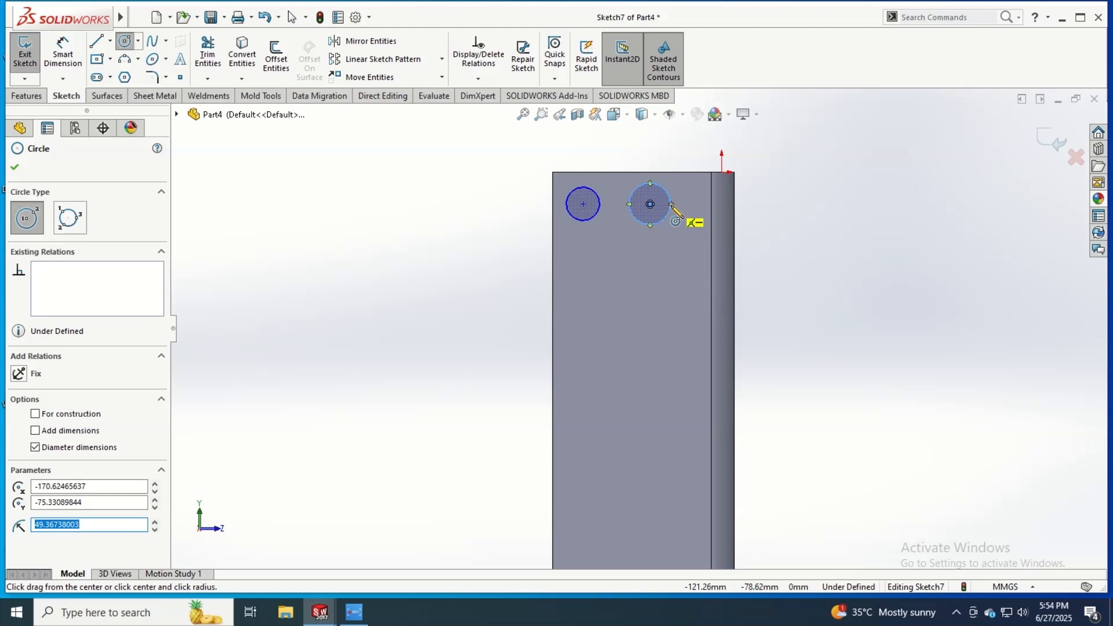
pyautogui.press('Escape')
# Select both circles and apply an Equal relation between them.
pyautogui.moveTo(687, 239)
pyautogui.mouseDown()
pyautogui.moveTo(519, 199)
pyautogui.moveTo(521, 225)
pyautogui.mouseUp()
pyautogui.click(655, 156)
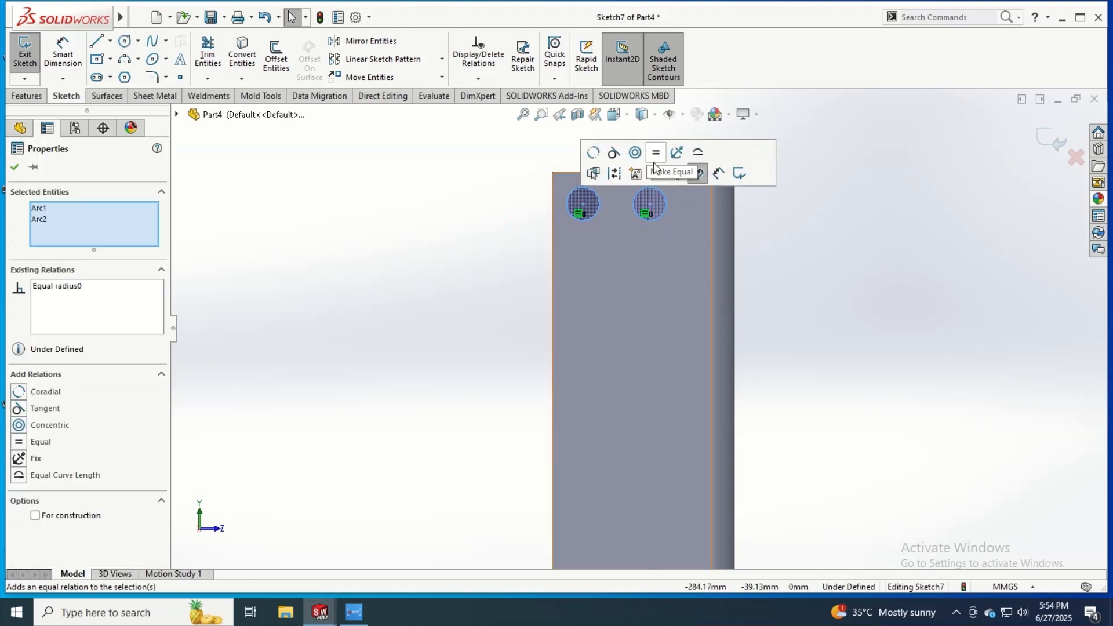
pyautogui.press('Escape')
# Dimension the first circle's diameter as 40 mm.
pyautogui.click(52, 51)
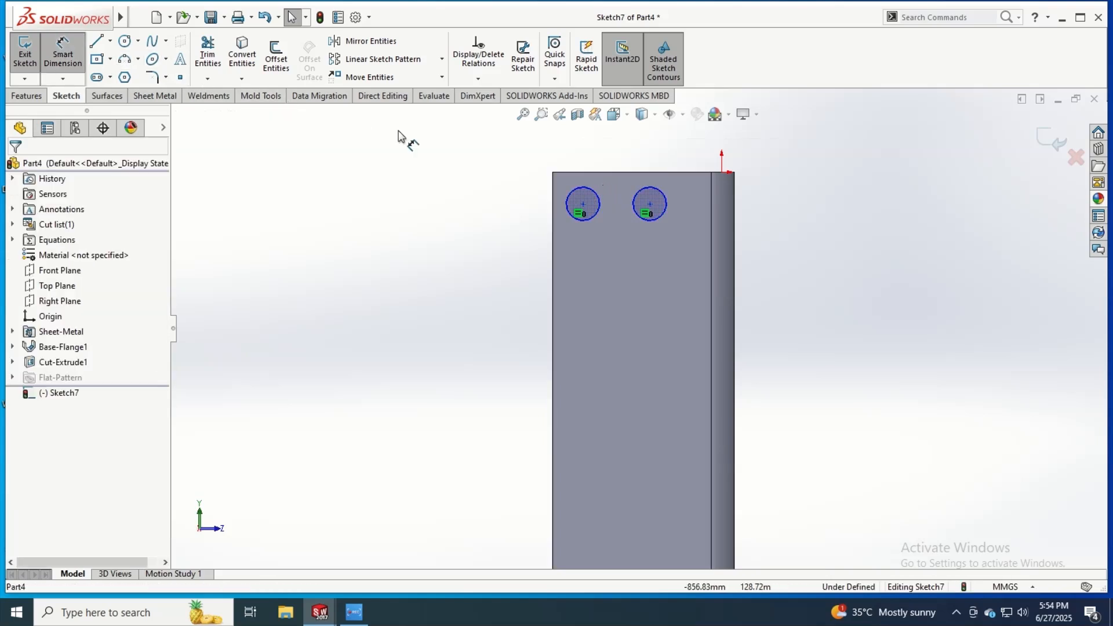
pyautogui.click(572, 192)
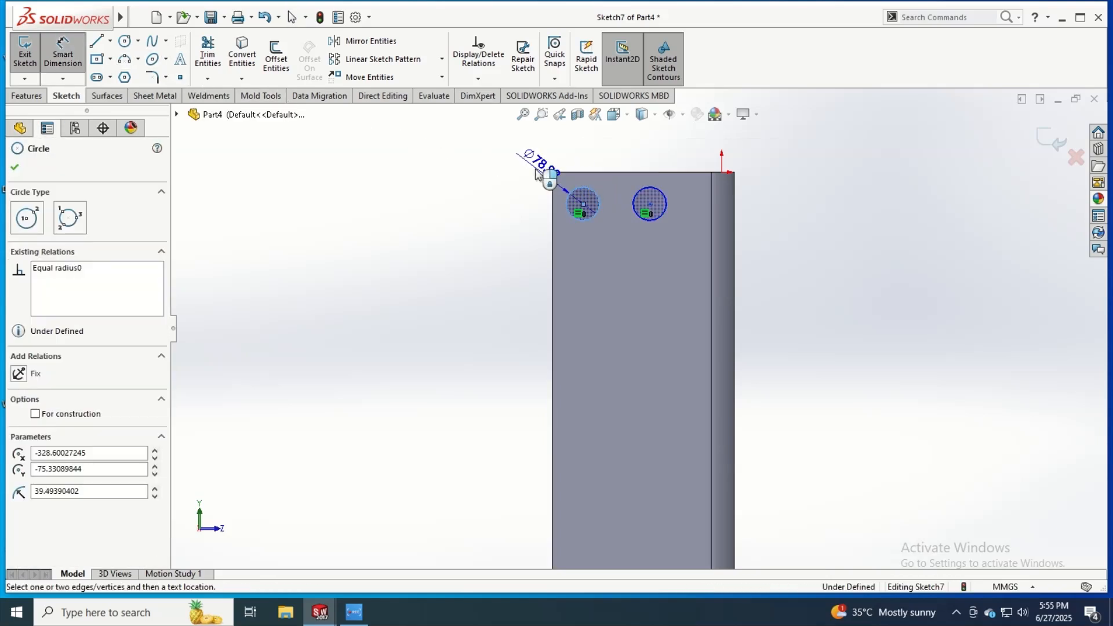
pyautogui.click(535, 172)
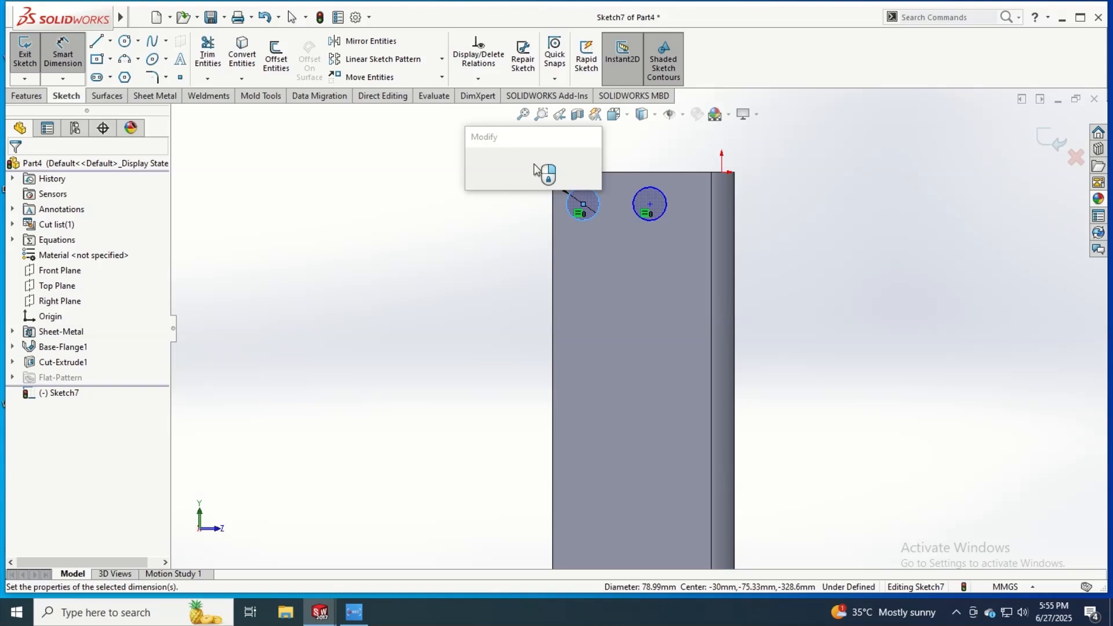
pyautogui.write('40')
pyautogui.press('Return')
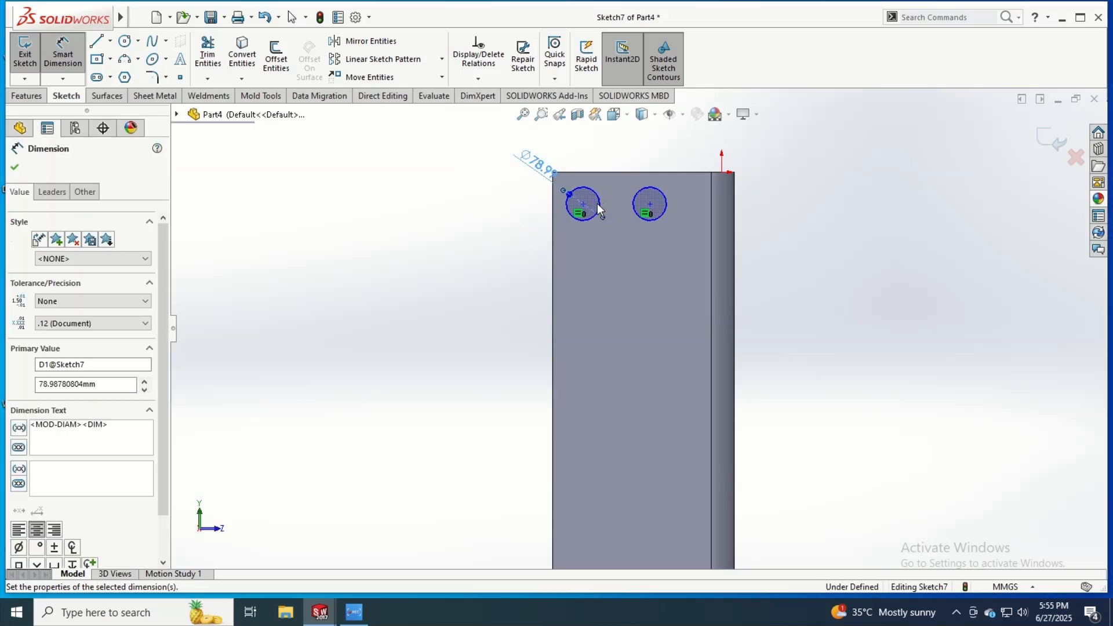
# Dimension the distance between the two circle centres as 150 mm.
pyautogui.scroll(-4, 603, 209)
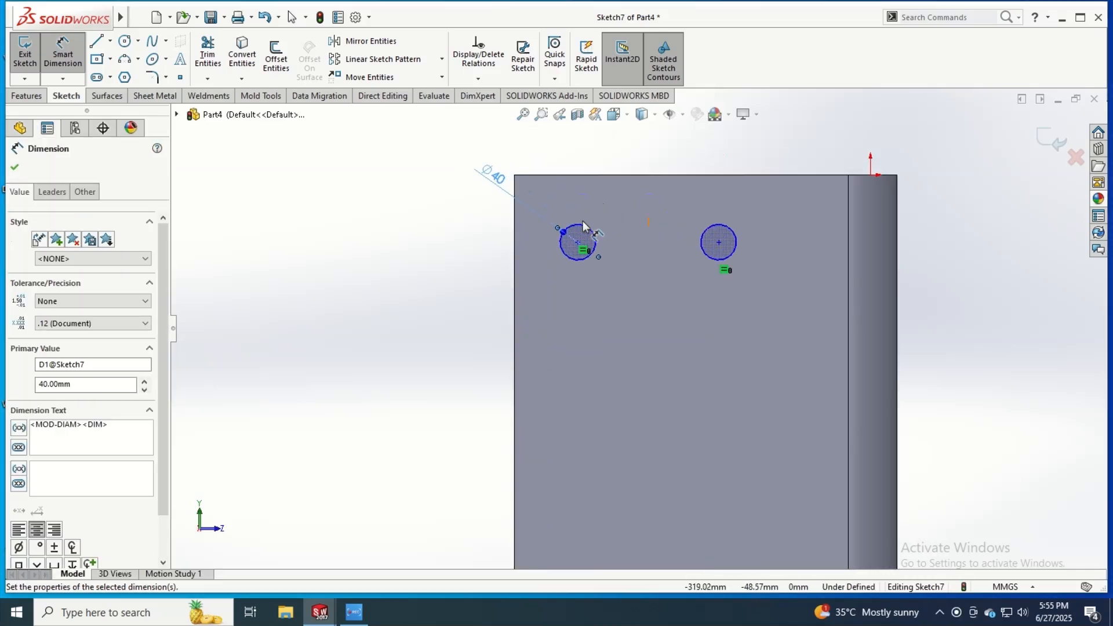
pyautogui.click(578, 242)
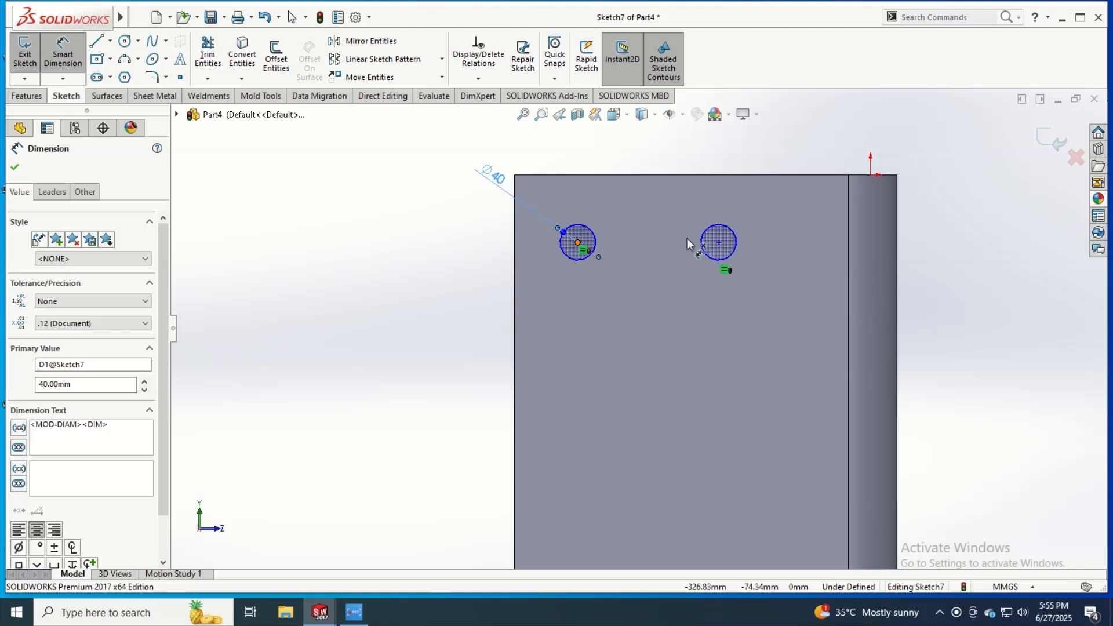
pyautogui.click(719, 243)
pyautogui.click(650, 316)
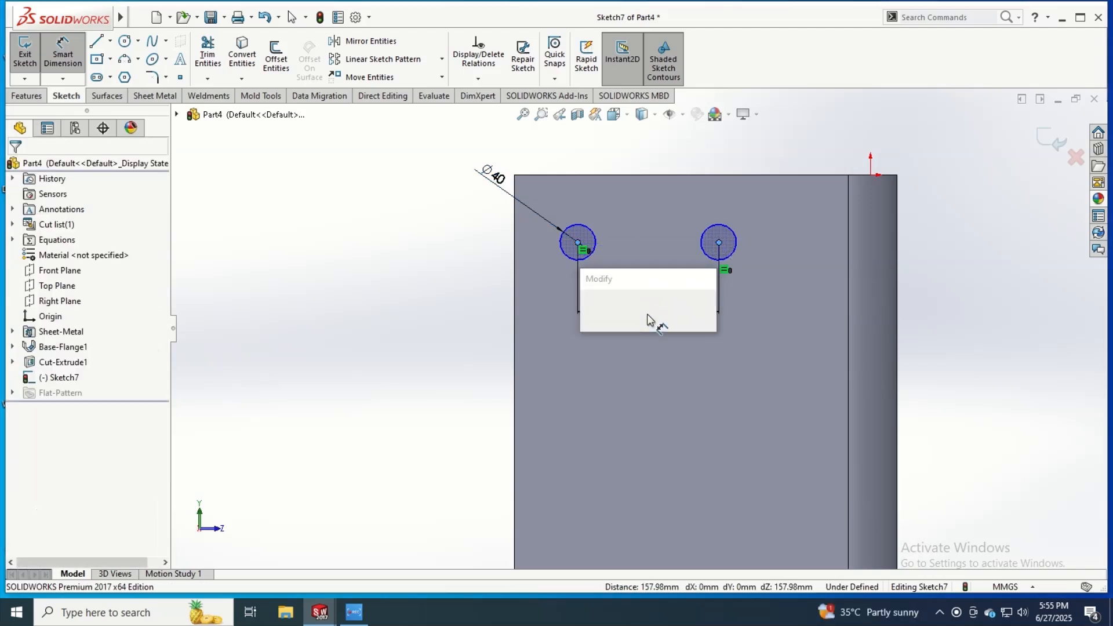
pyautogui.write('160')
pyautogui.press('Return')
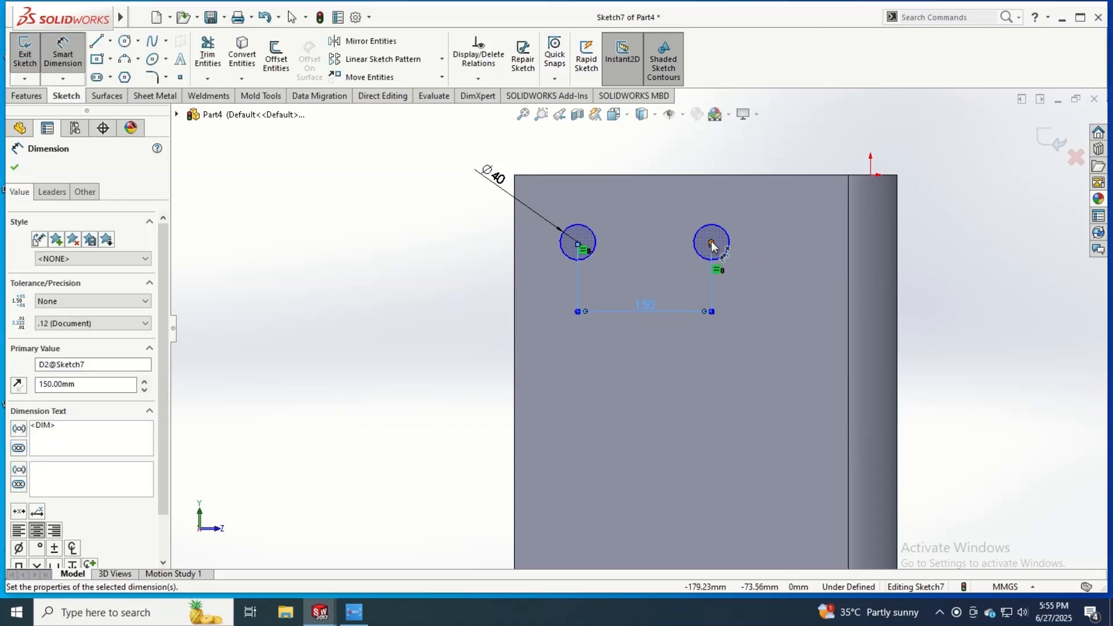
# Dimension the distance from the second circle's centre to the outer edge beyond the bend as 180 mm.
pyautogui.click(711, 243)
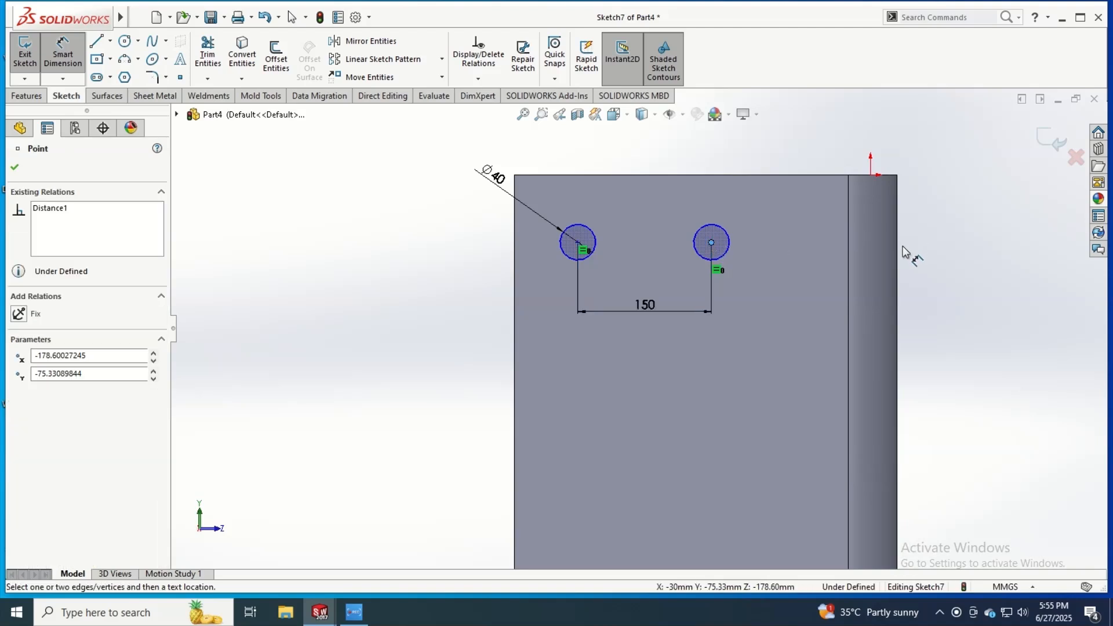
pyautogui.click(898, 255)
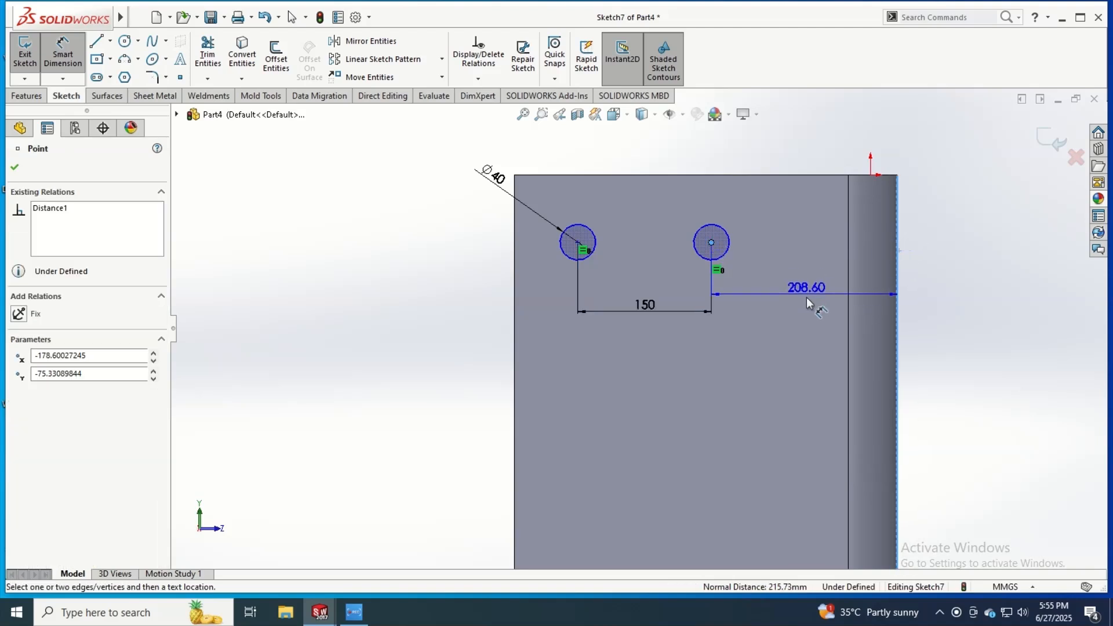
pyautogui.click(806, 313)
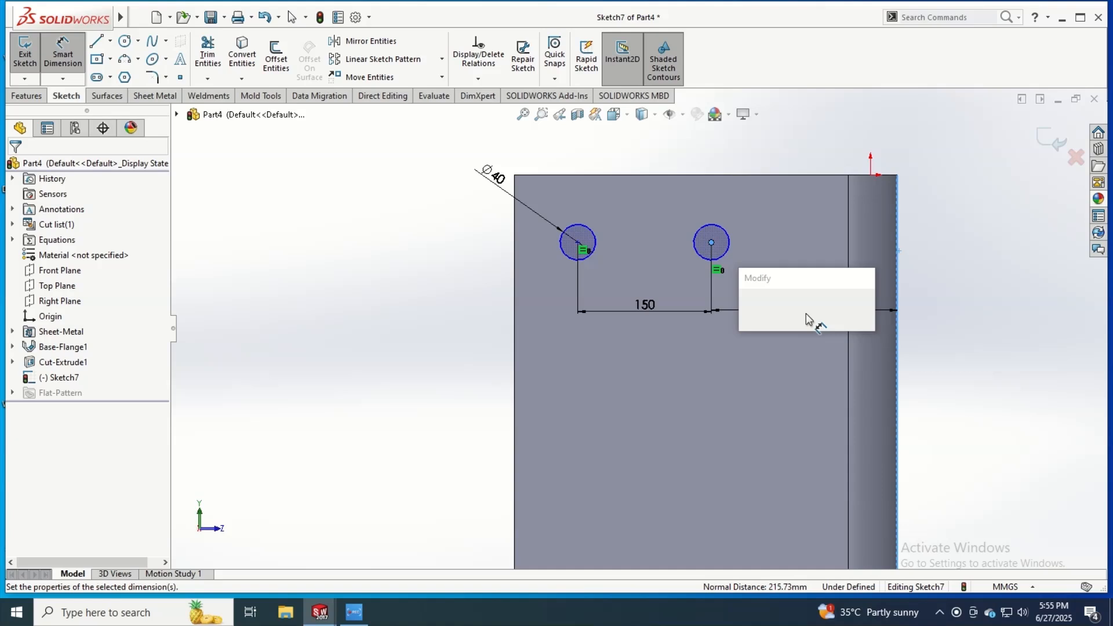
pyautogui.write('140')
pyautogui.press('Return')
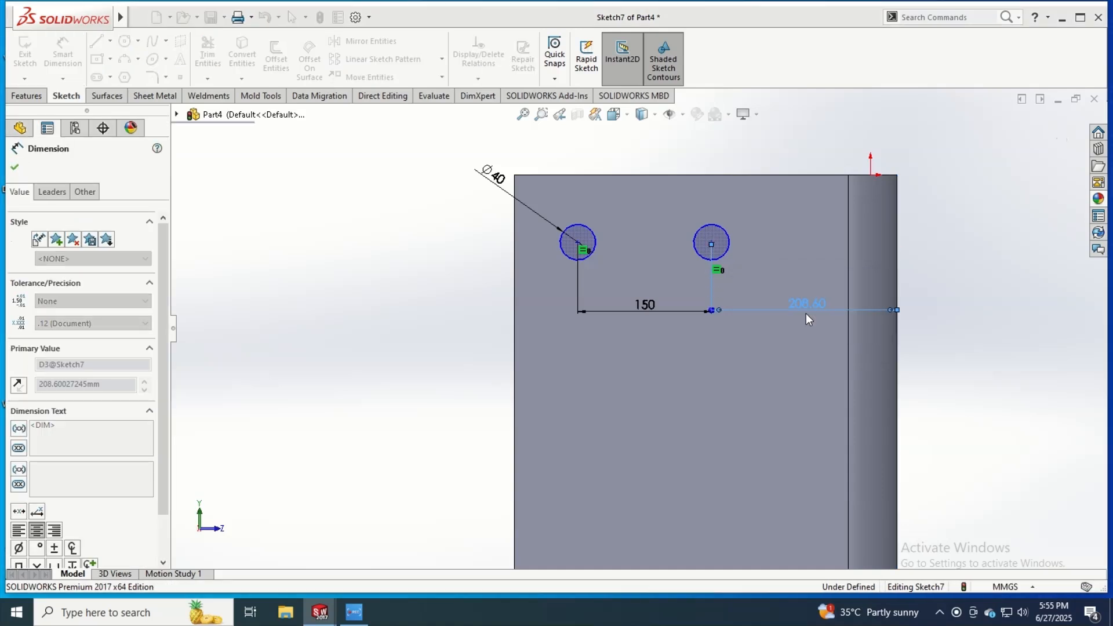
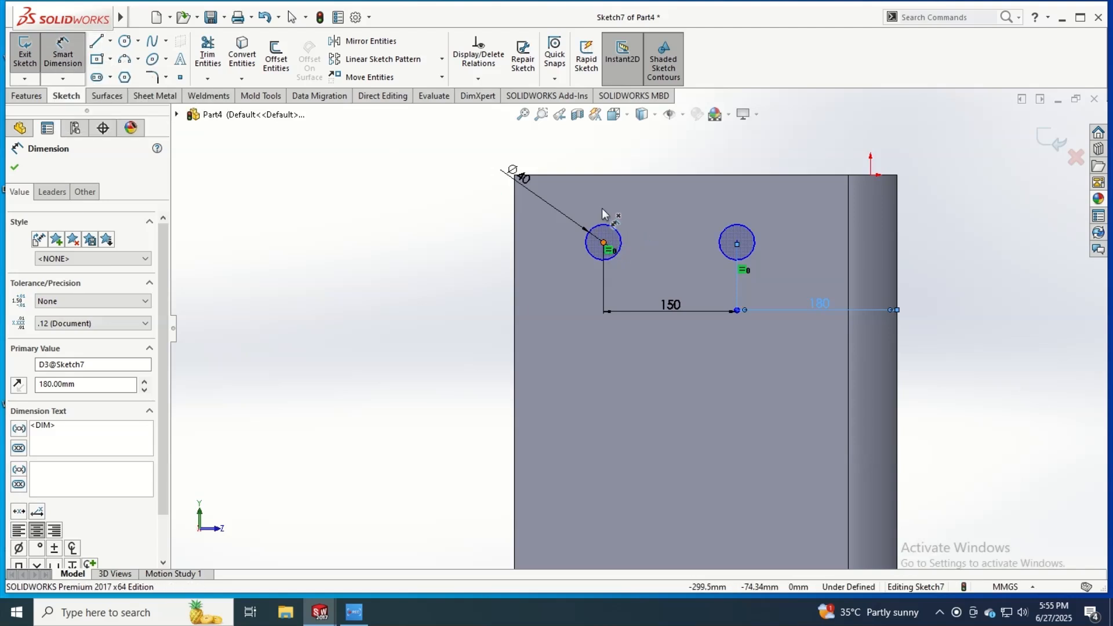
# Dimension the first circle's centre 30 mm below the flange's top edge, and undo the value change.
pyautogui.click(603, 244)
pyautogui.click(603, 175)
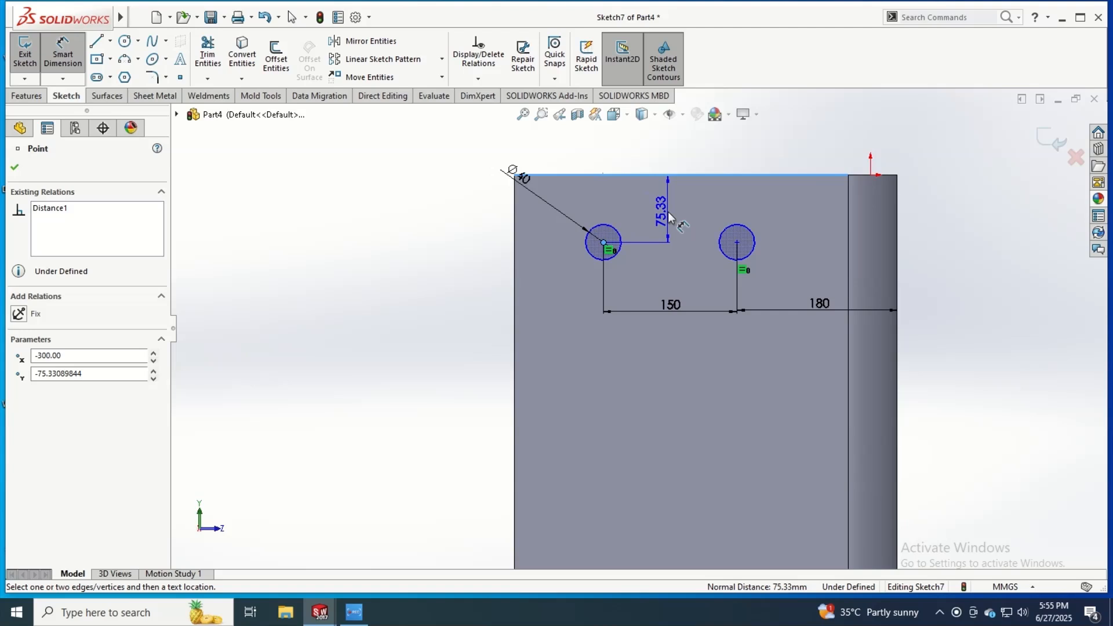
pyautogui.click(670, 215)
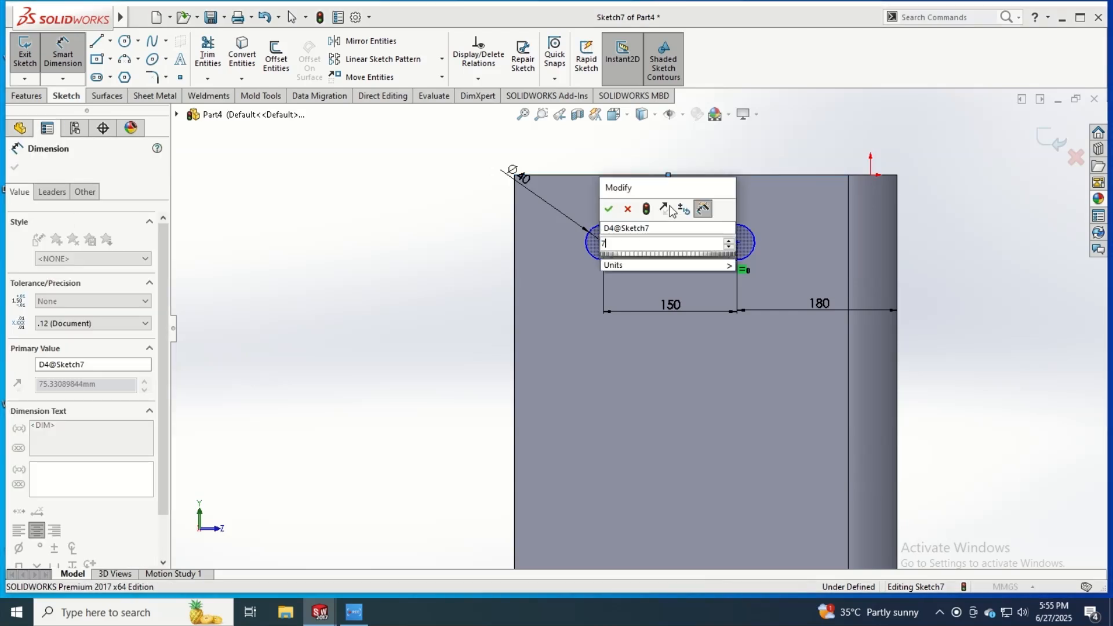
pyautogui.write('7')
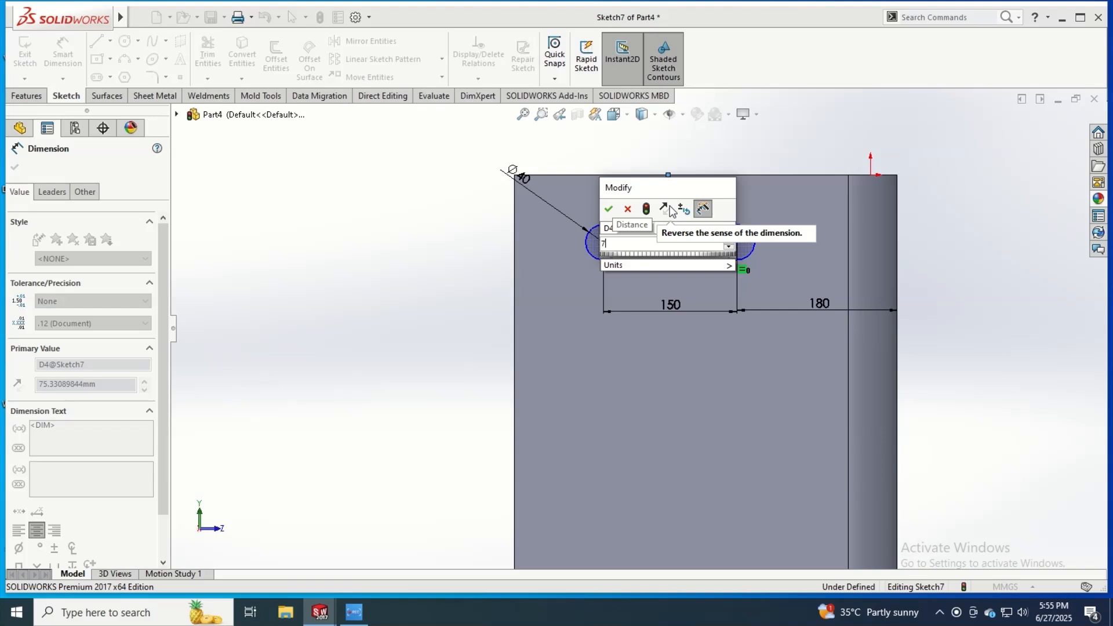
pyautogui.press('BackSpace')
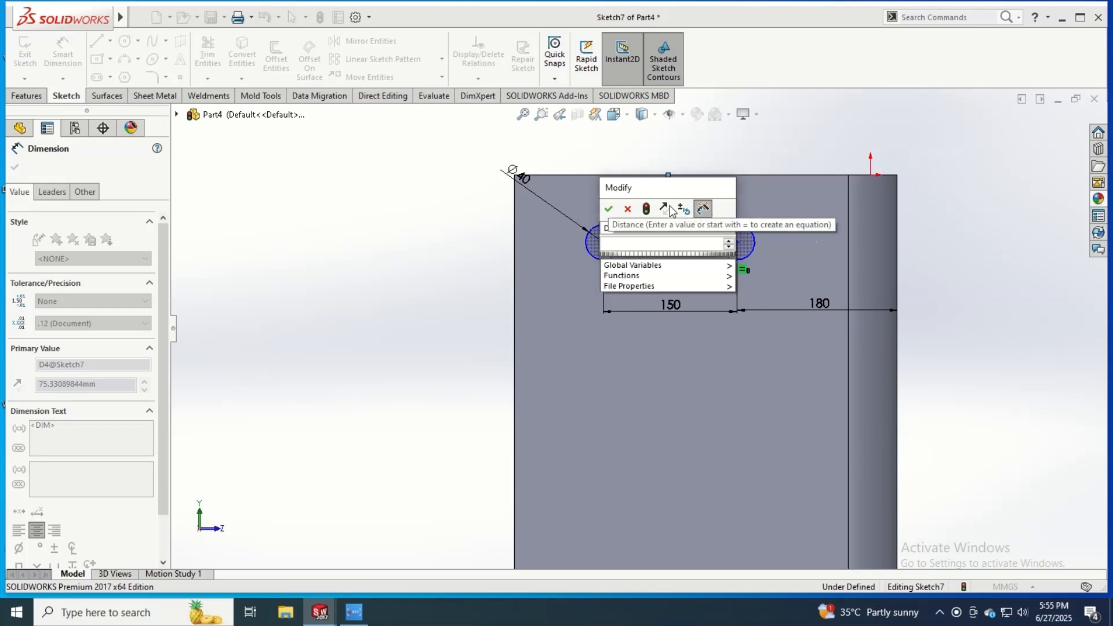
pyautogui.write('30')
pyautogui.press('Return')
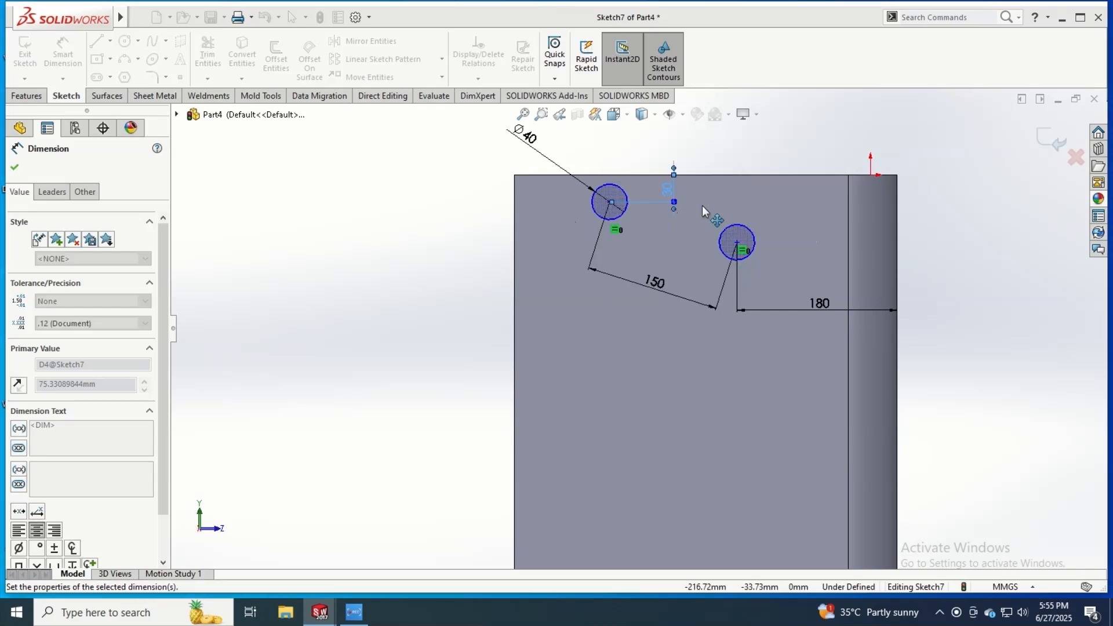
pyautogui.press('Escape')
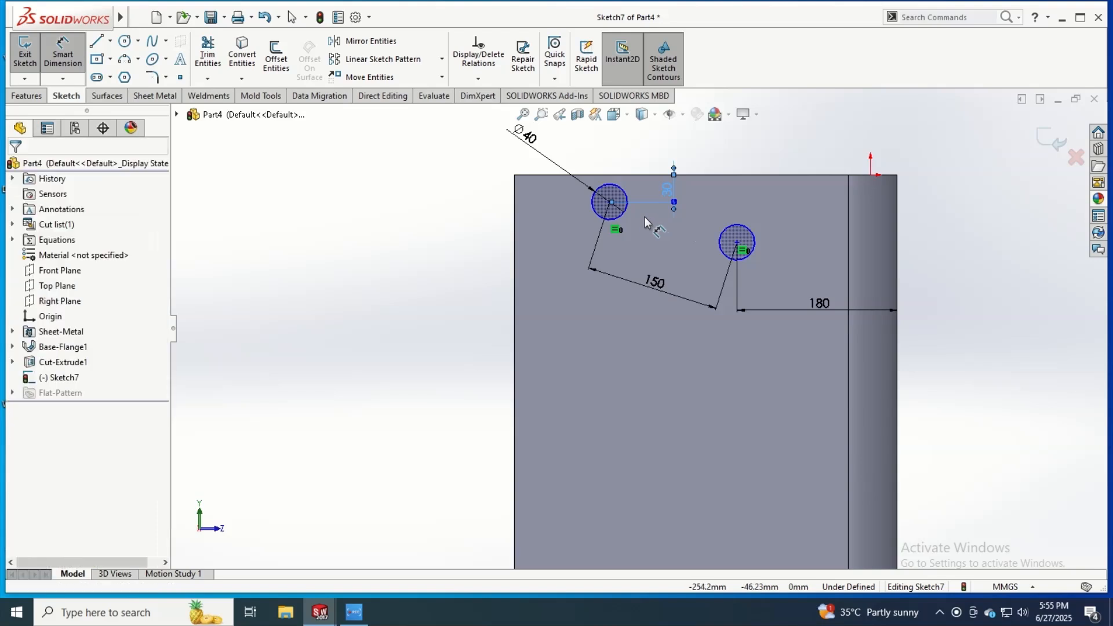
pyautogui.hotkey('ctrl', 'z')
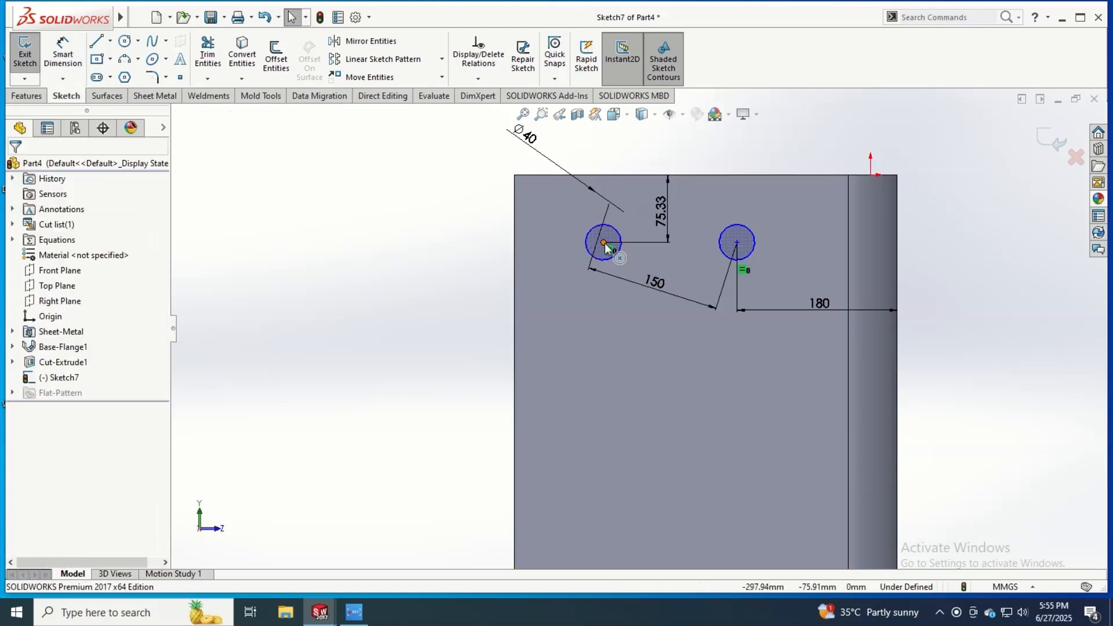
# Try to apply a Vertical relation between the two circle centres, and undo it.
pyautogui.click(736, 242)
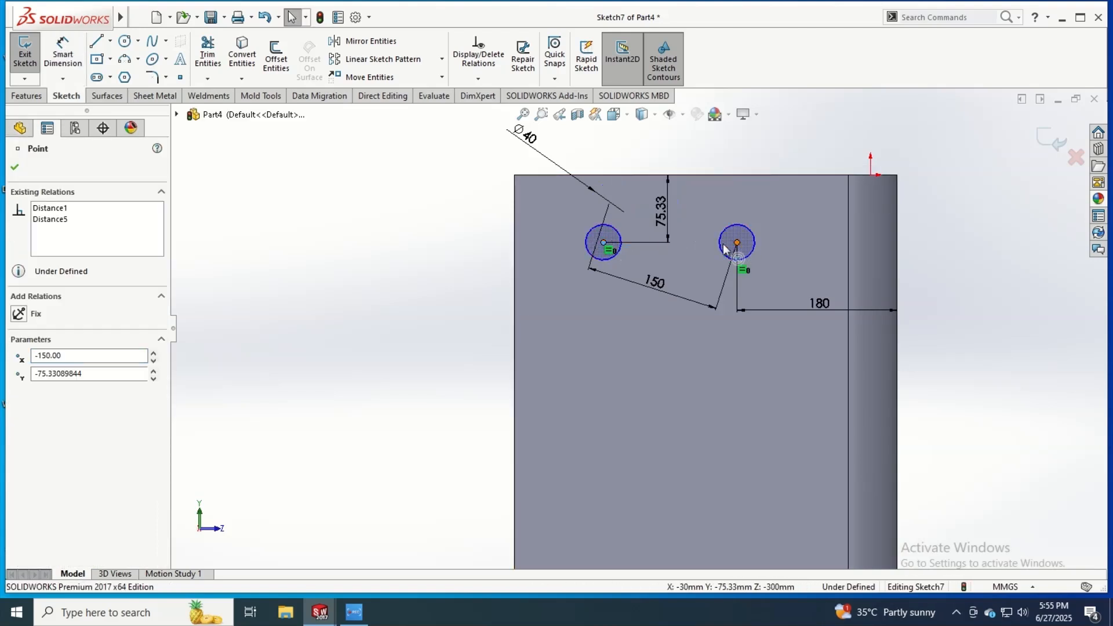
pyautogui.keyDown('ctrl'); pyautogui.click(603, 243); pyautogui.keyUp('ctrl')
pyautogui.click(19, 410)
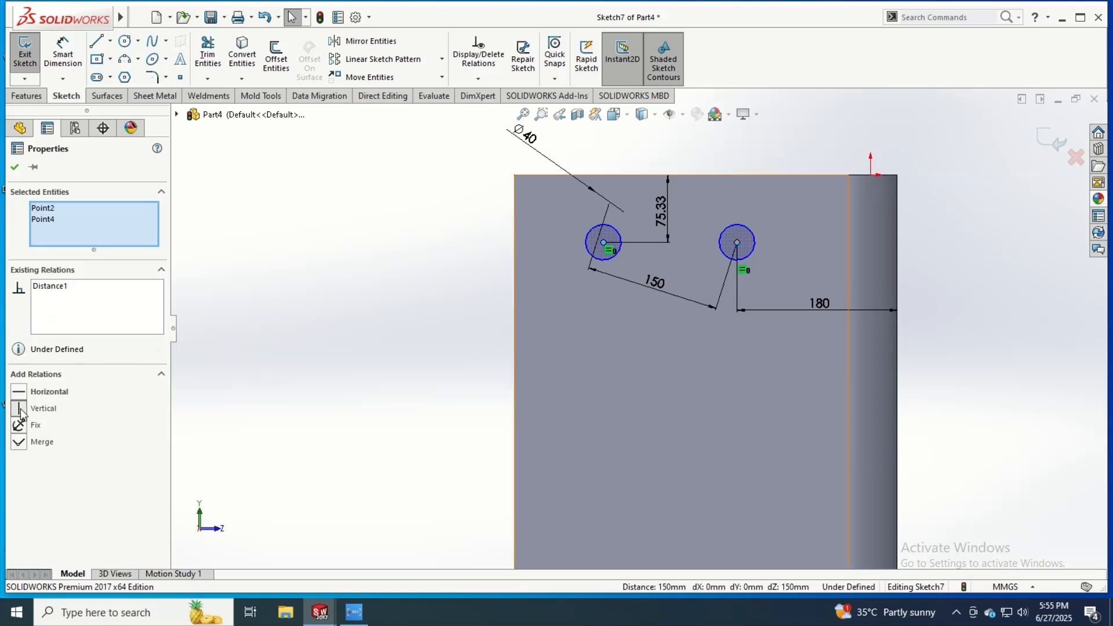
pyautogui.press('Escape')
pyautogui.hotkey('ctrl', 'z')
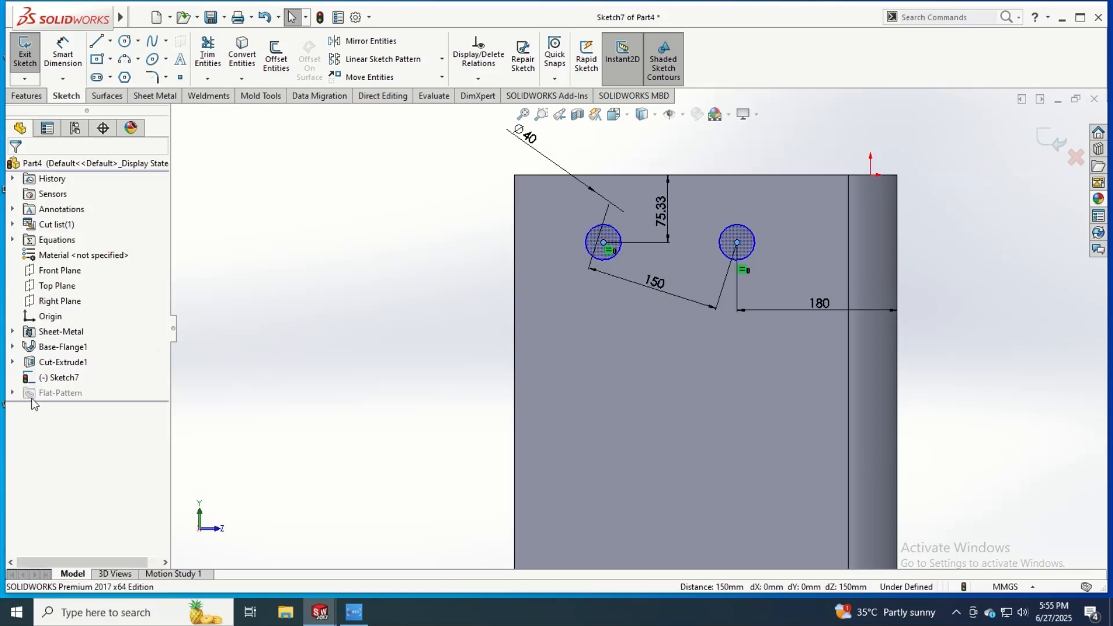
# Apply a Horizontal relation between the centres of the two circles.
pyautogui.click(737, 242)
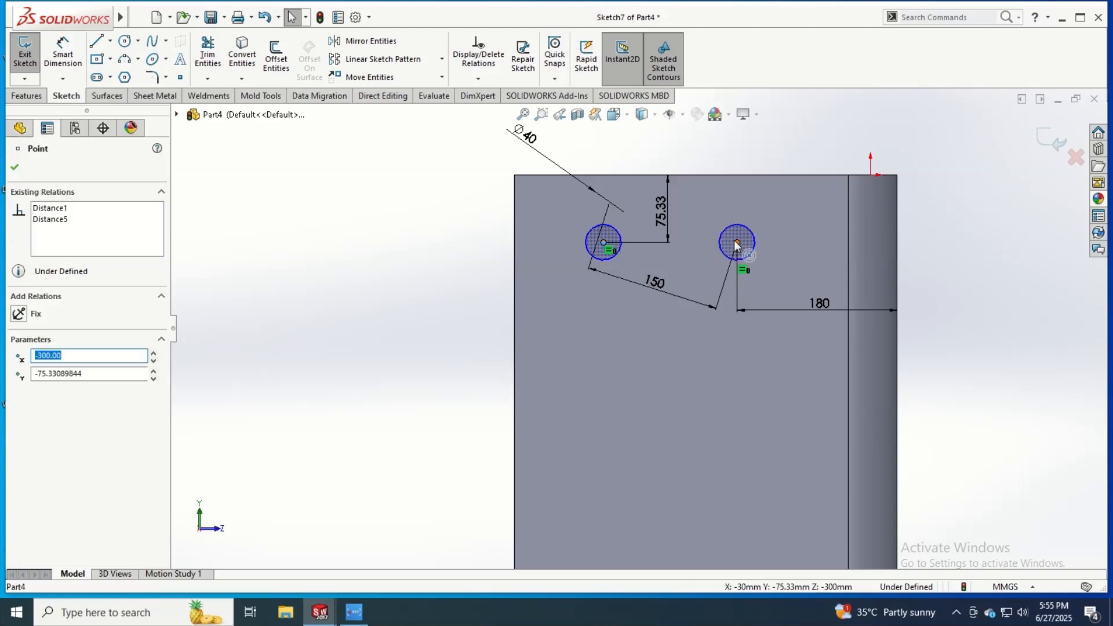
pyautogui.keyDown('ctrl'); pyautogui.click(603, 243); pyautogui.keyUp('ctrl')
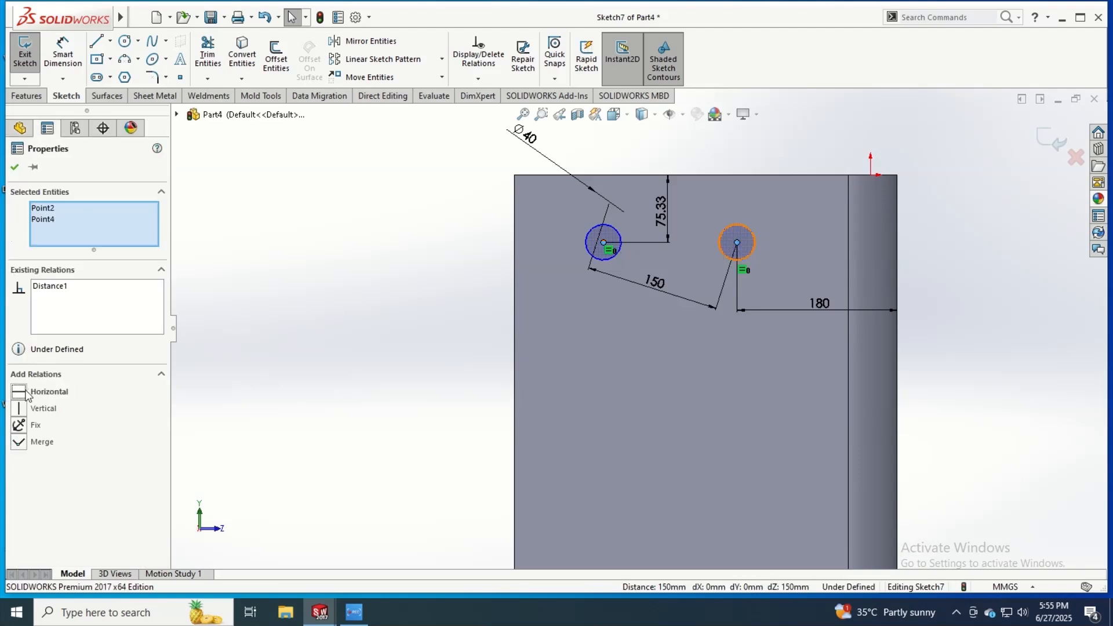
pyautogui.click(41, 390)
pyautogui.click(233, 341)
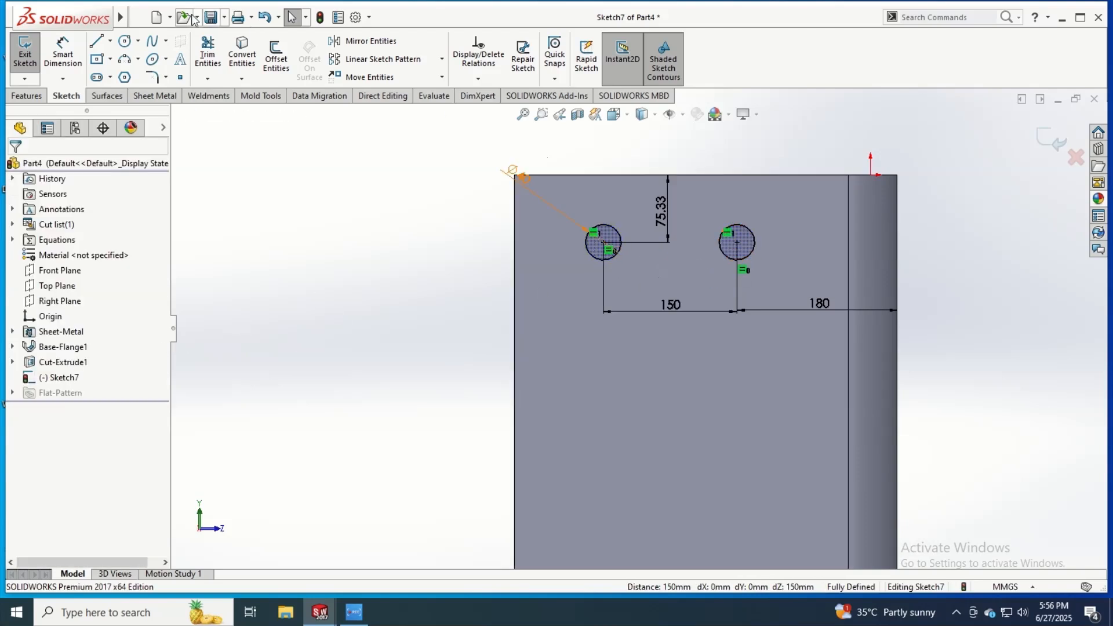
# Try to add and edit a second dimension between the first circle's centre and the flange's top edge, and undo it.
pyautogui.click(60, 54)
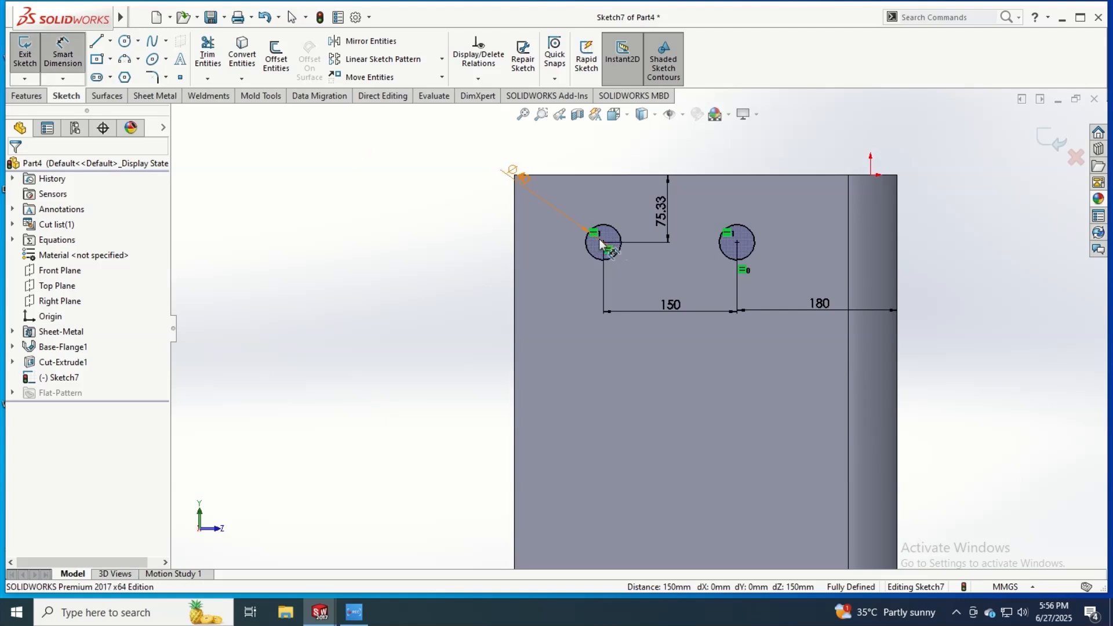
pyautogui.click(603, 242)
pyautogui.click(594, 175)
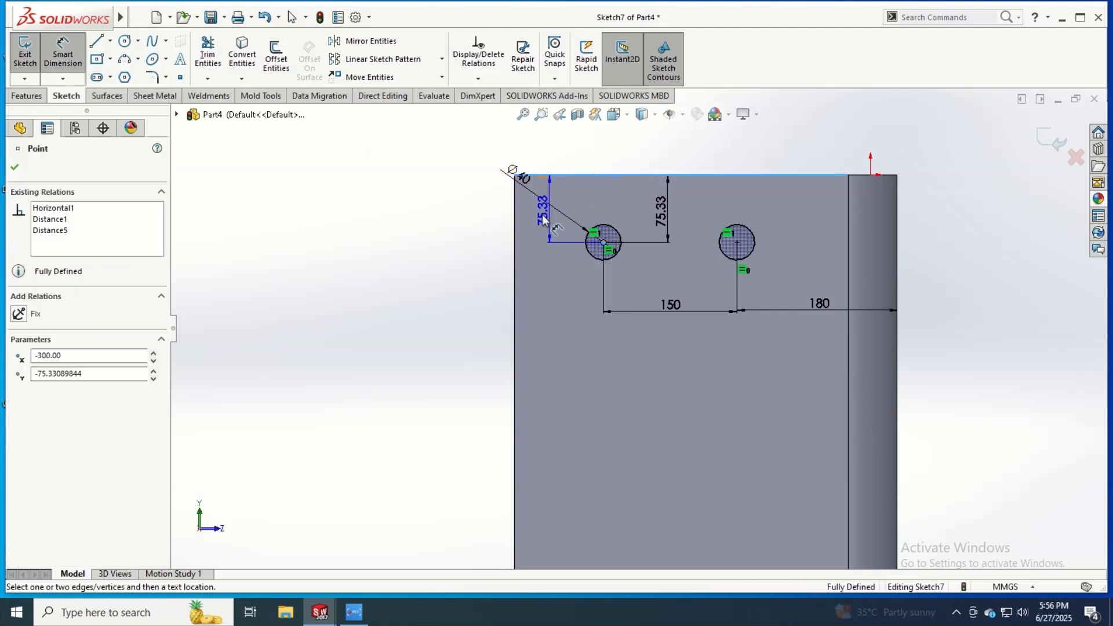
pyautogui.click(496, 217)
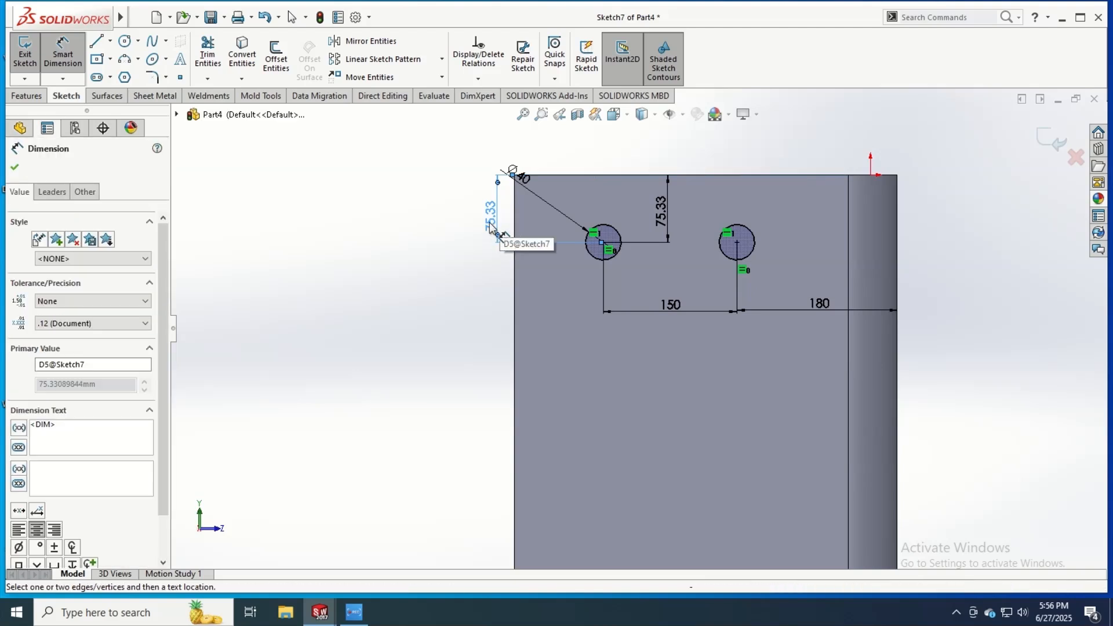
pyautogui.doubleClick(491, 224)
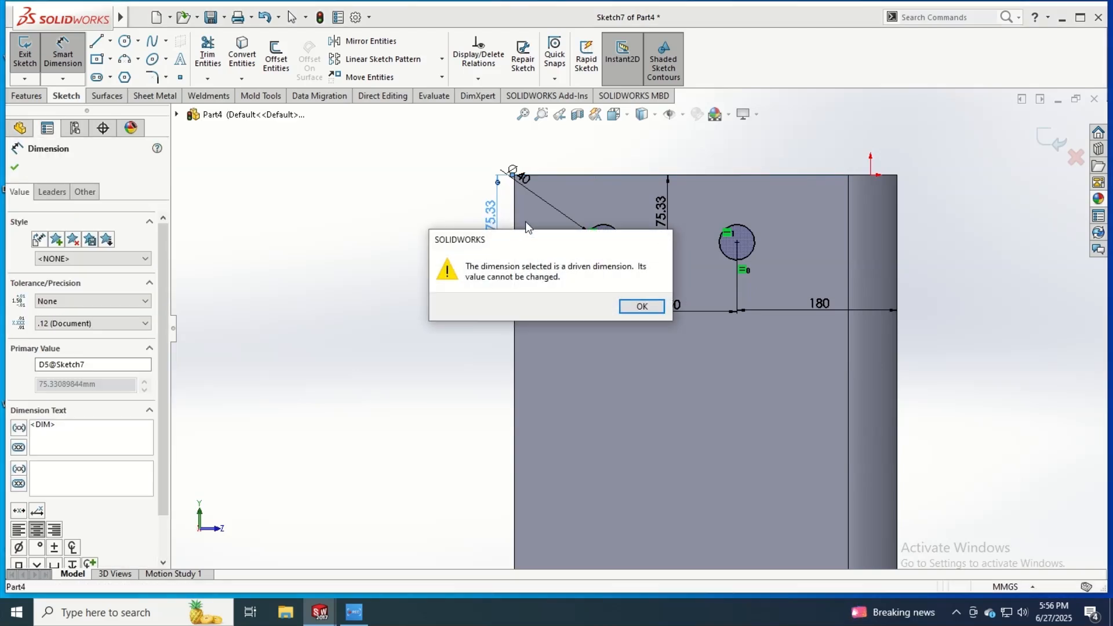
pyautogui.press('Return')
pyautogui.press('Escape')
pyautogui.press('Escape')
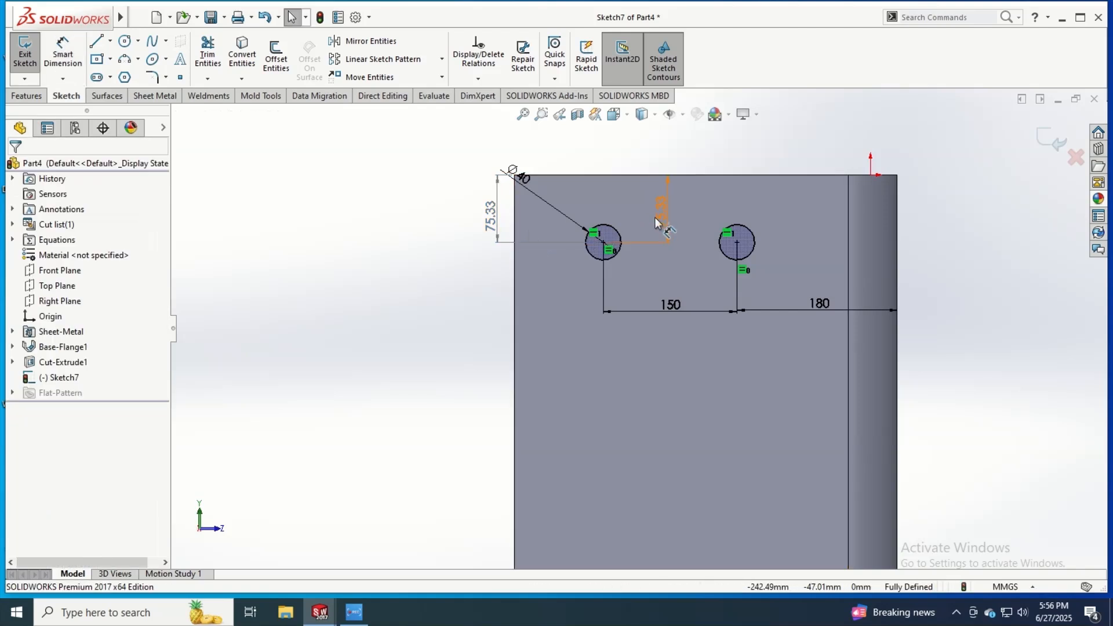
pyautogui.hotkey('ctrl', 'z')
# Set the circle centres' distance from the flange's top edge to 30 mm.
pyautogui.click(659, 218)
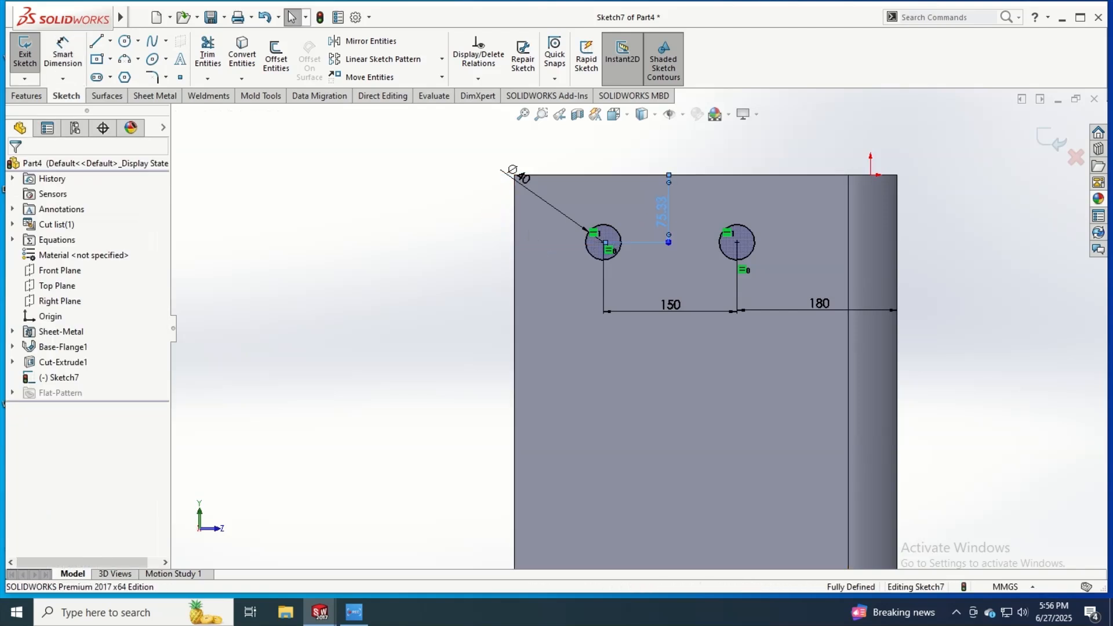
pyautogui.doubleClick(659, 218)
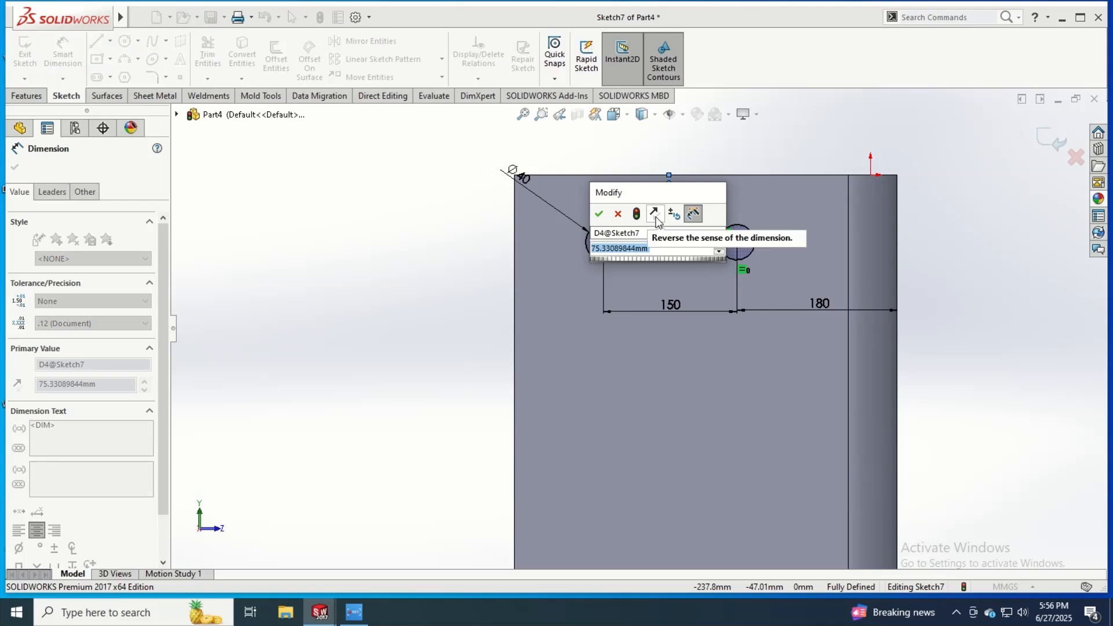
pyautogui.write('80')
pyautogui.press('Return')
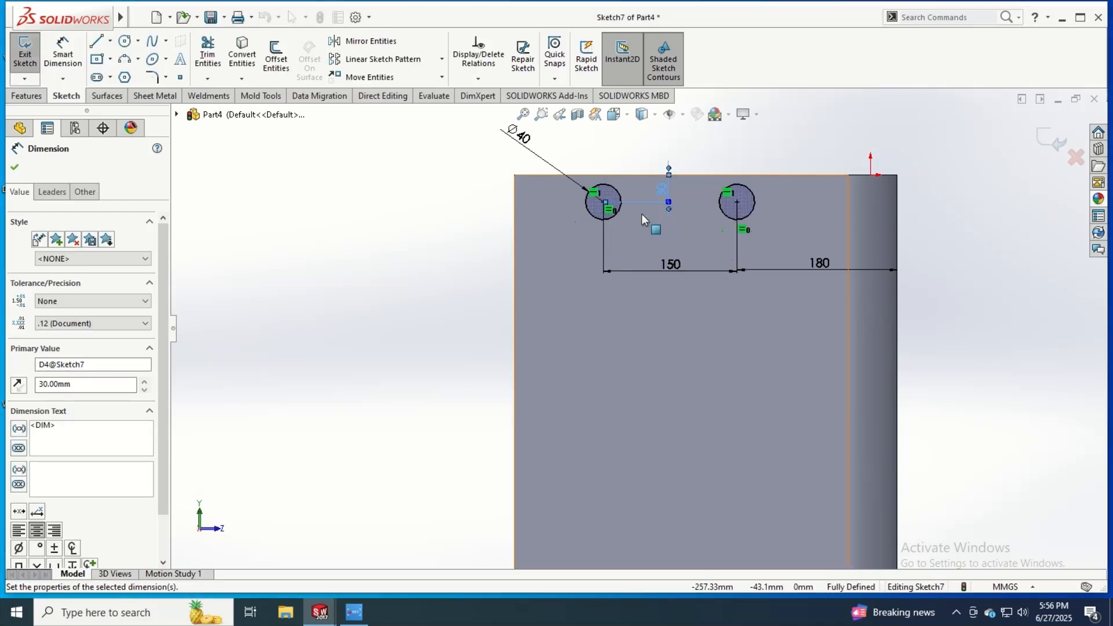
# Set the circle centres' distance from the flange's top edge to 50 mm.
pyautogui.moveTo(789, 204); pyautogui.dragTo(746, 197, button='middle')
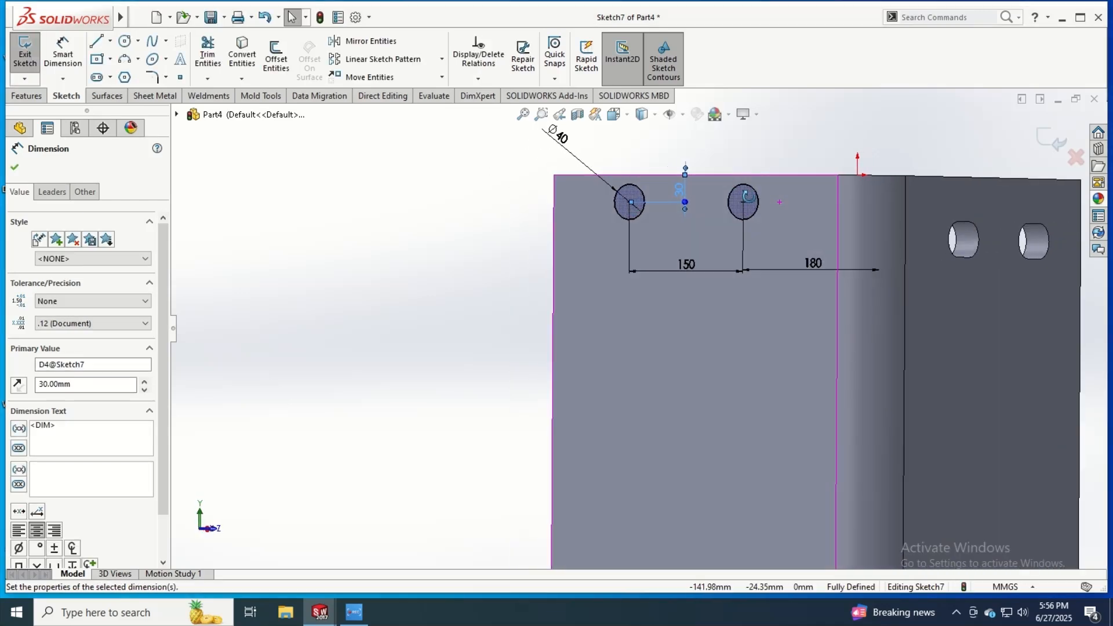
pyautogui.doubleClick(677, 188)
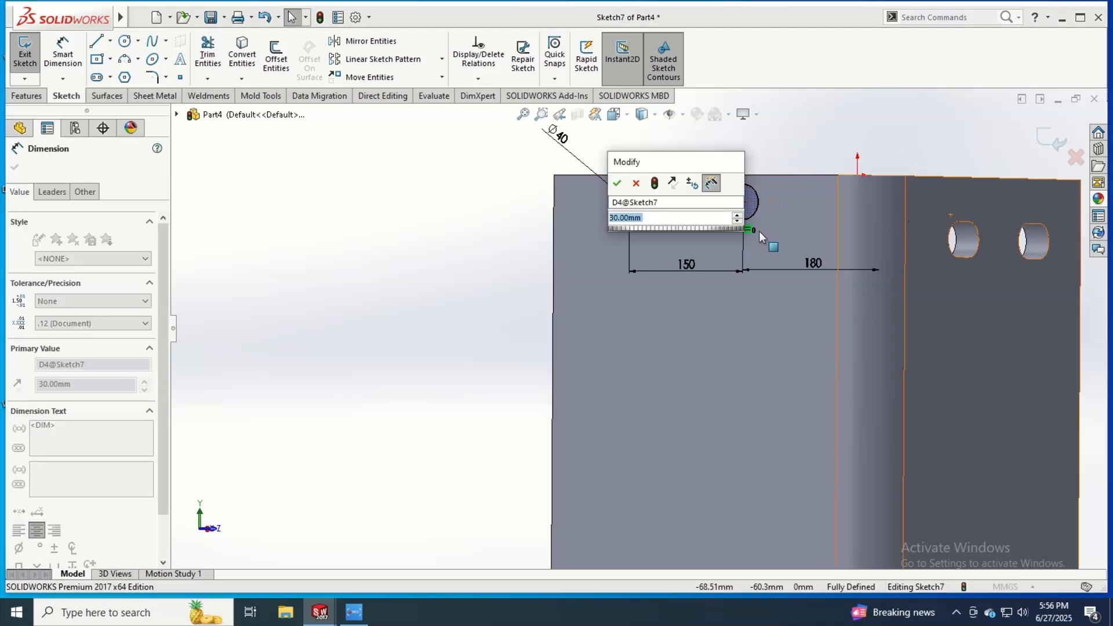
pyautogui.write('50')
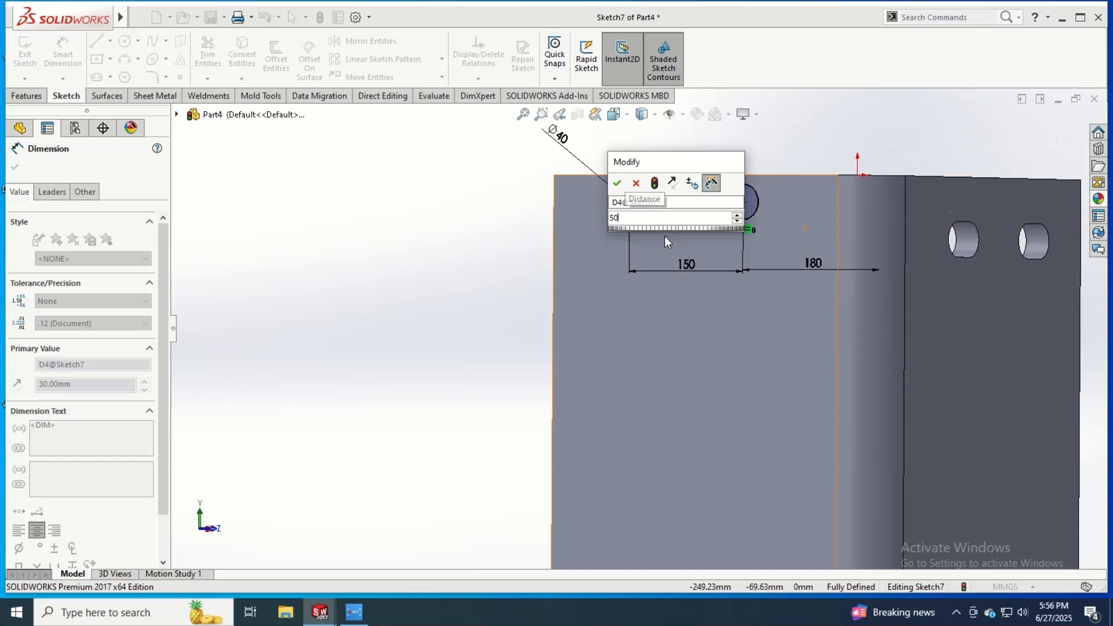
pyautogui.press('Return')
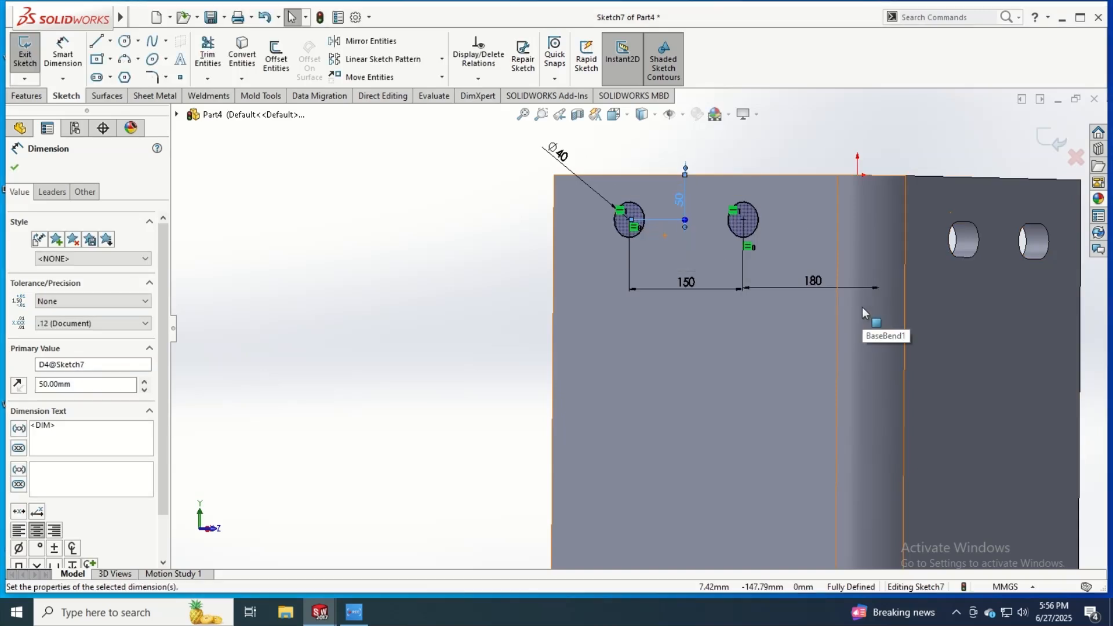
# Set the circle centres' distance from the flange's top edge to 70 mm.
pyautogui.doubleClick(677, 204)
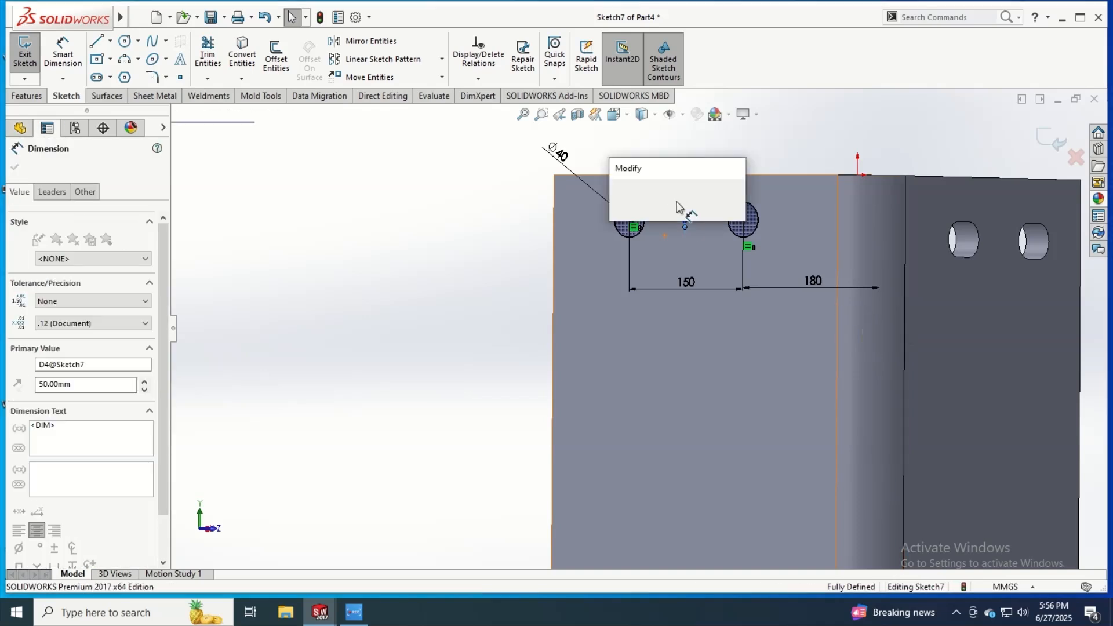
pyautogui.press('Return')
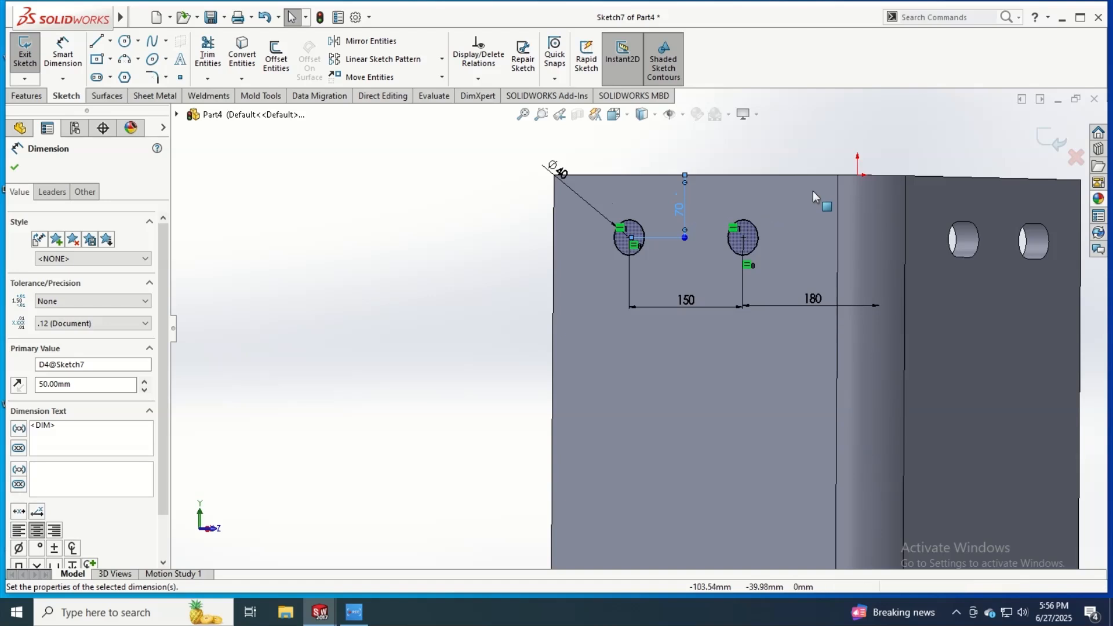
pyautogui.press('Escape')
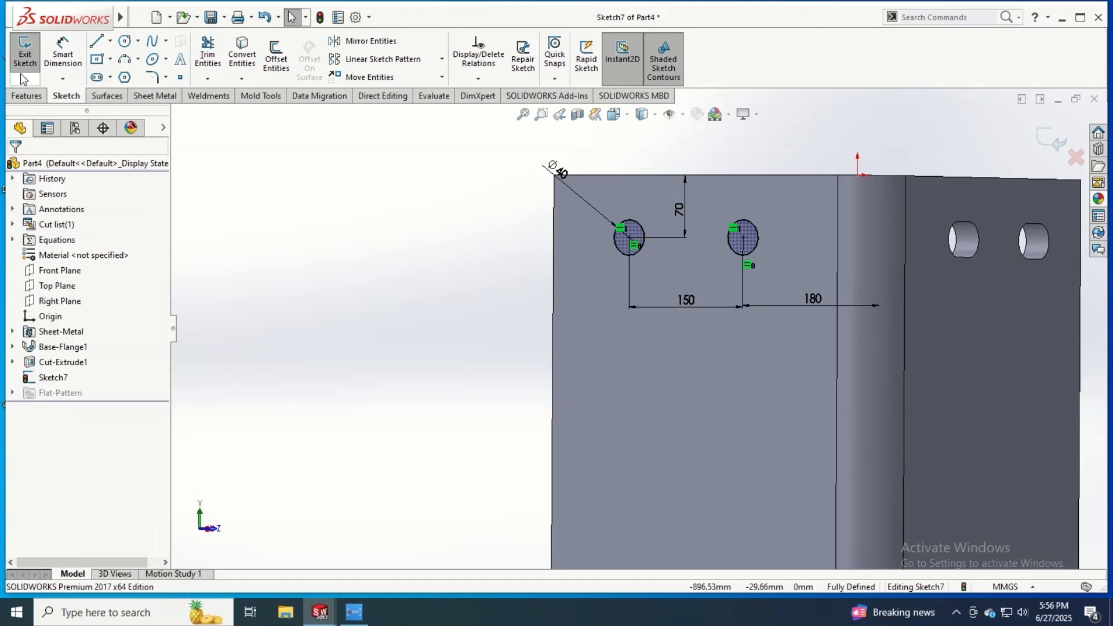
# Cut the two sketched circles through the flange with a sheet metal Extruded Cut.
pyautogui.click(166, 95)
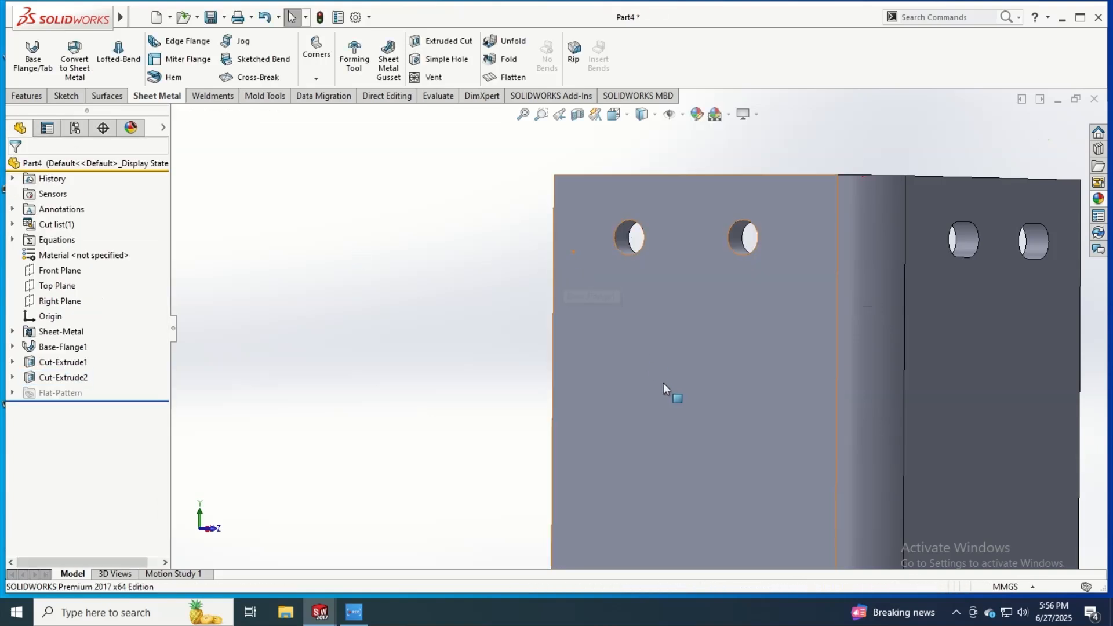
pyautogui.scroll(5, 663, 384)
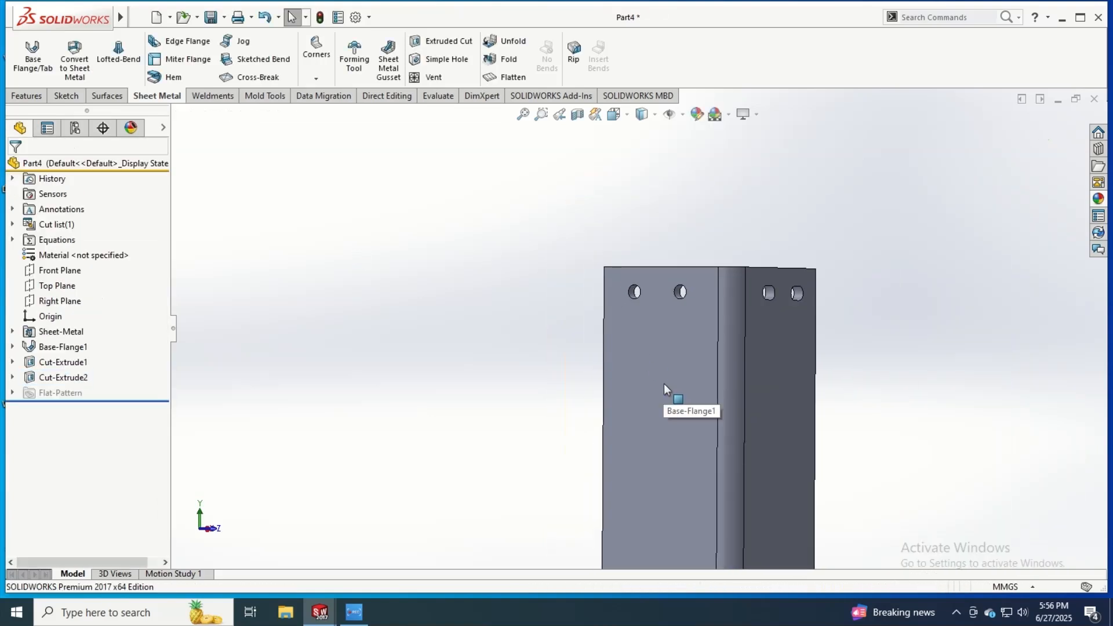
# Apply a dark yellow colour to the whole part and set the scene to Plain White.
pyautogui.click(700, 115)
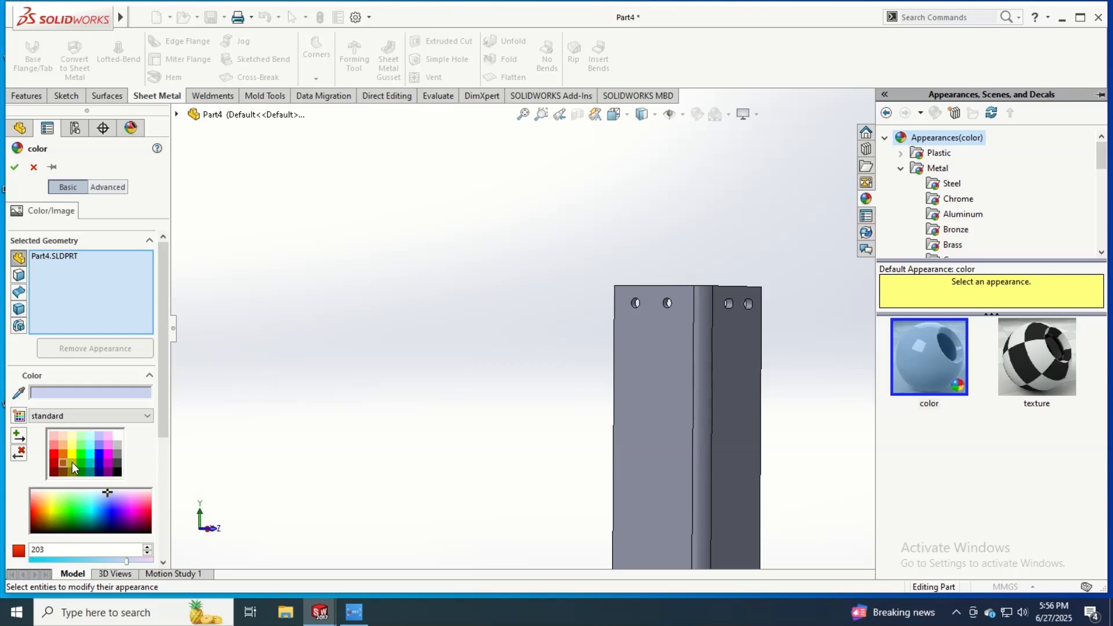
pyautogui.click(72, 456)
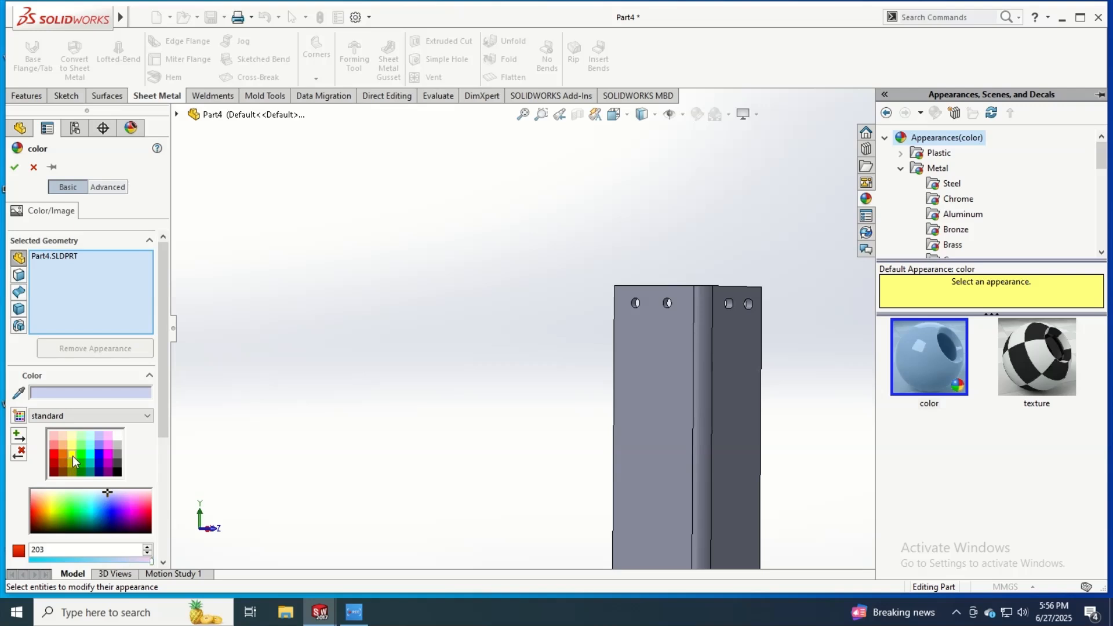
pyautogui.click(15, 168)
pyautogui.click(729, 119)
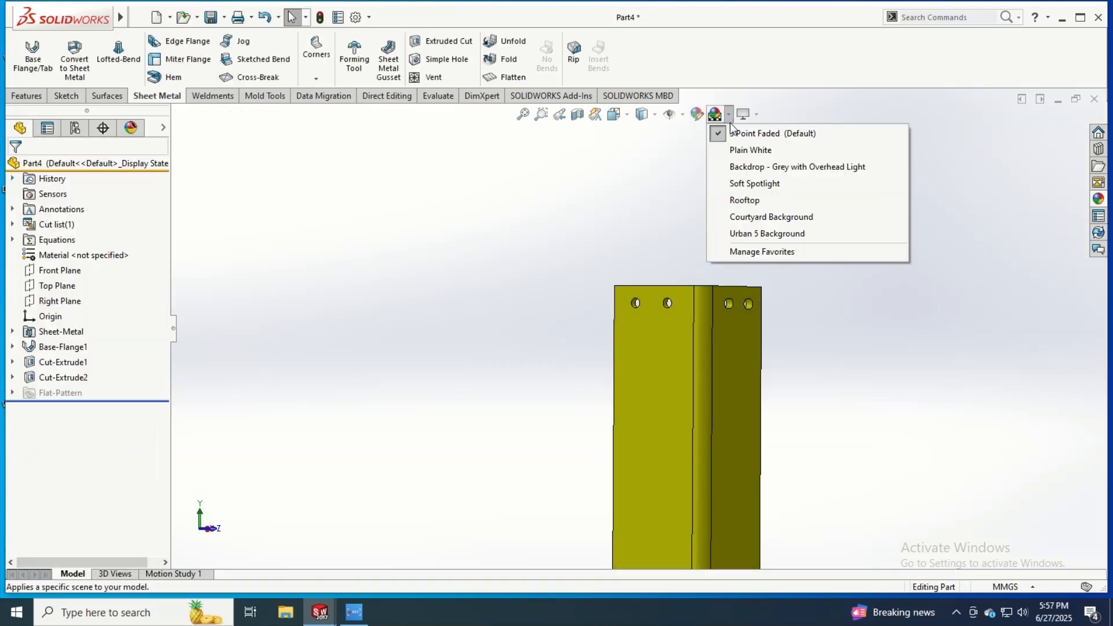
pyautogui.click(739, 147)
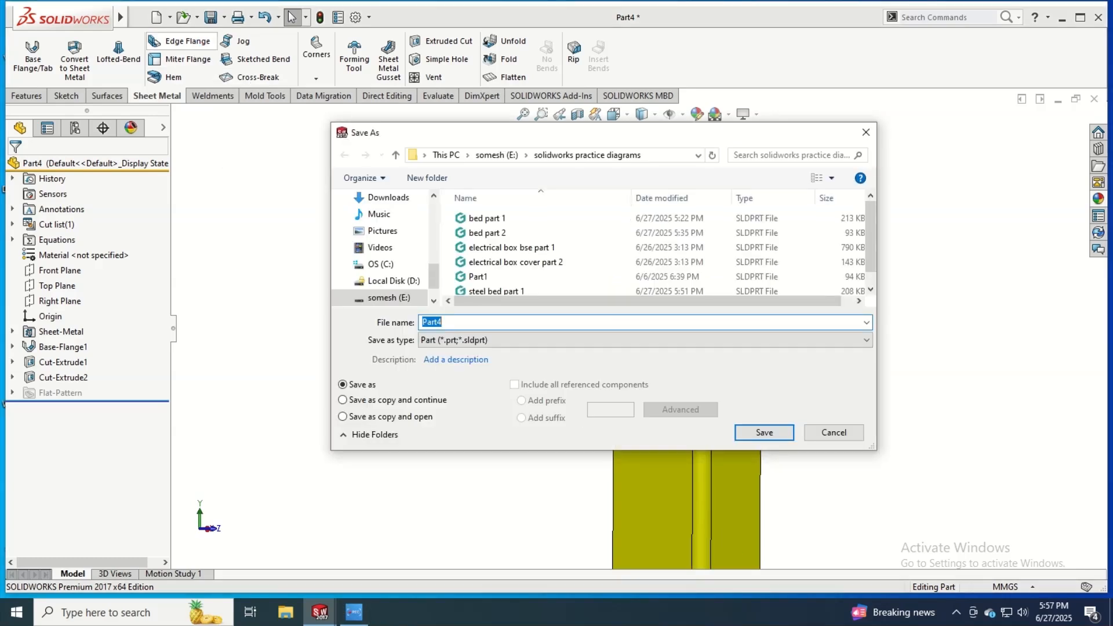
# Save the part as "steel bed part 2" in the solidworks practice diagrams folder.
pyautogui.write('steel bed')
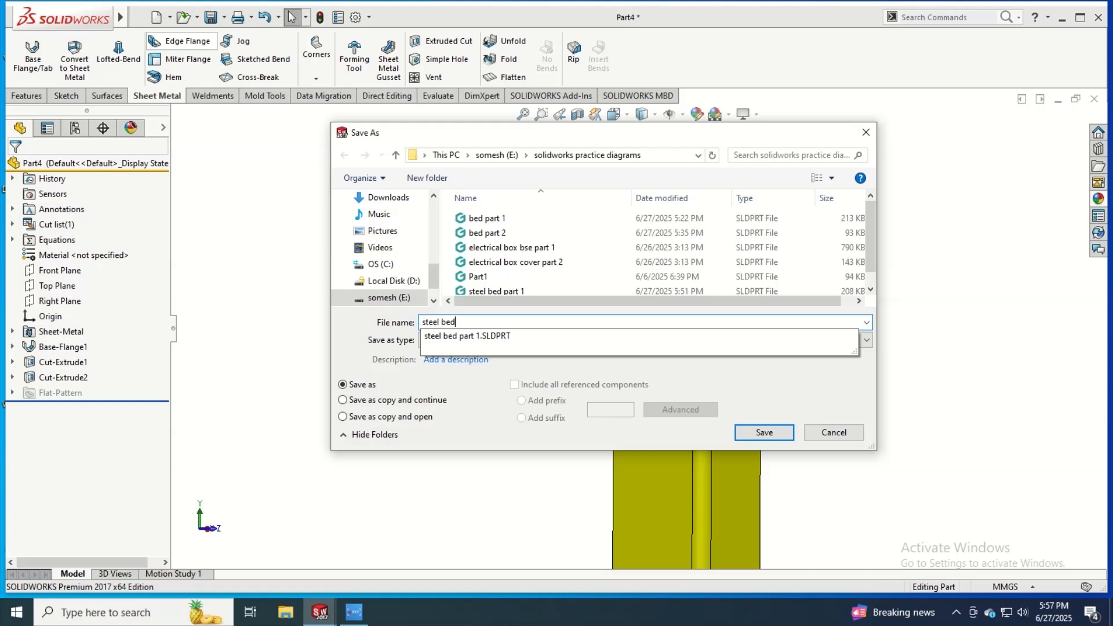
pyautogui.write('par')
pyautogui.press('BackSpace')
pyautogui.write('part 2')
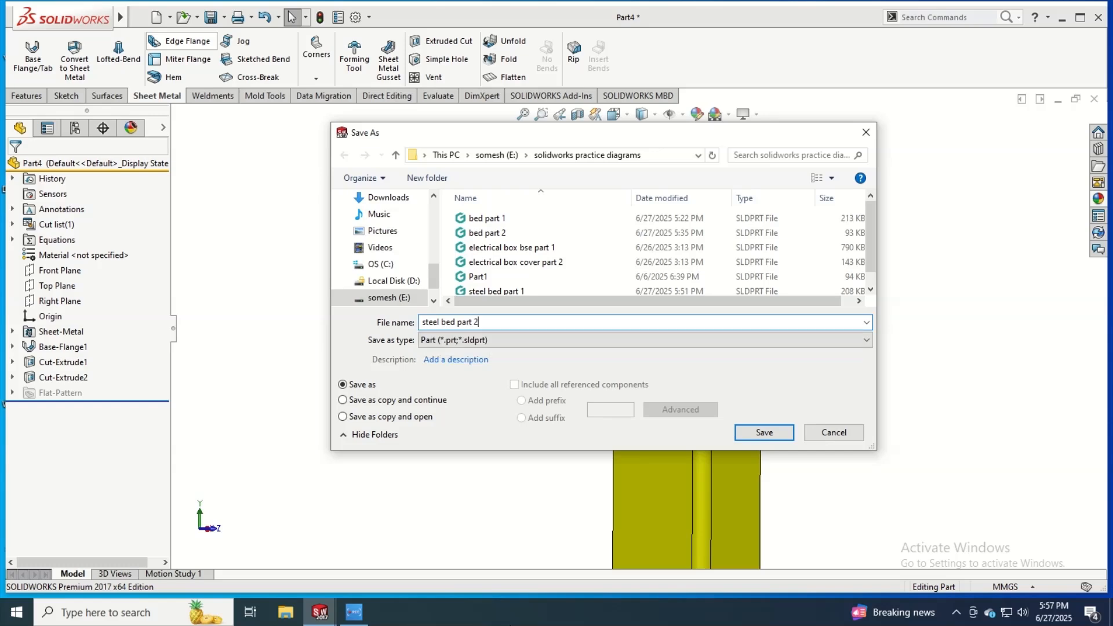
pyautogui.press('Return')
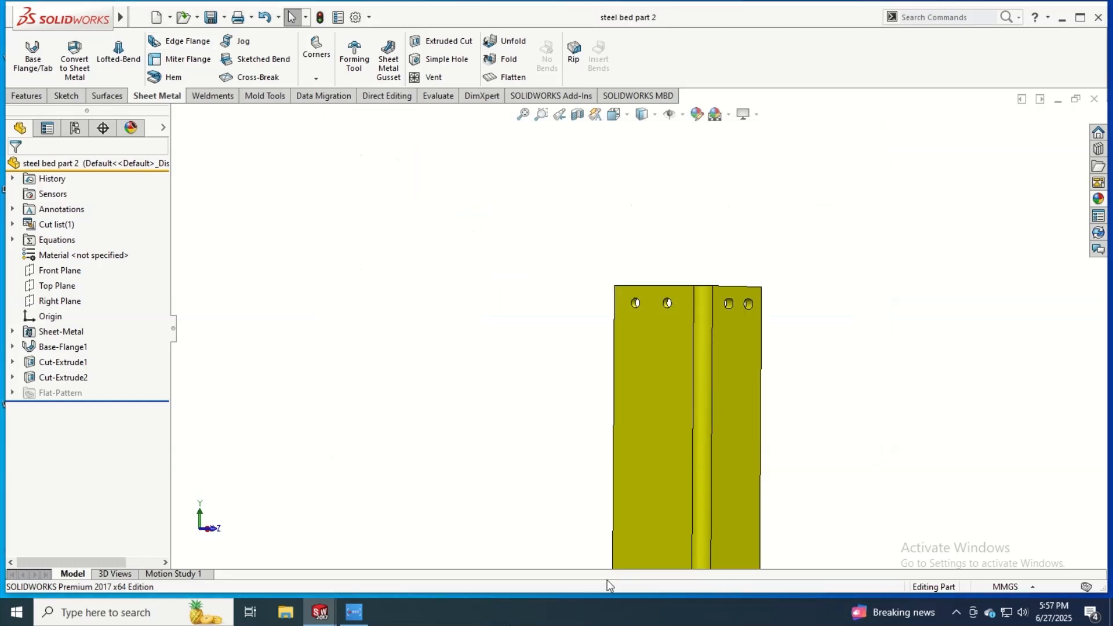
# Create a new assembly document and leave Begin Assembly without inserting a component.
pyautogui.click(170, 18)
pyautogui.click(182, 34)
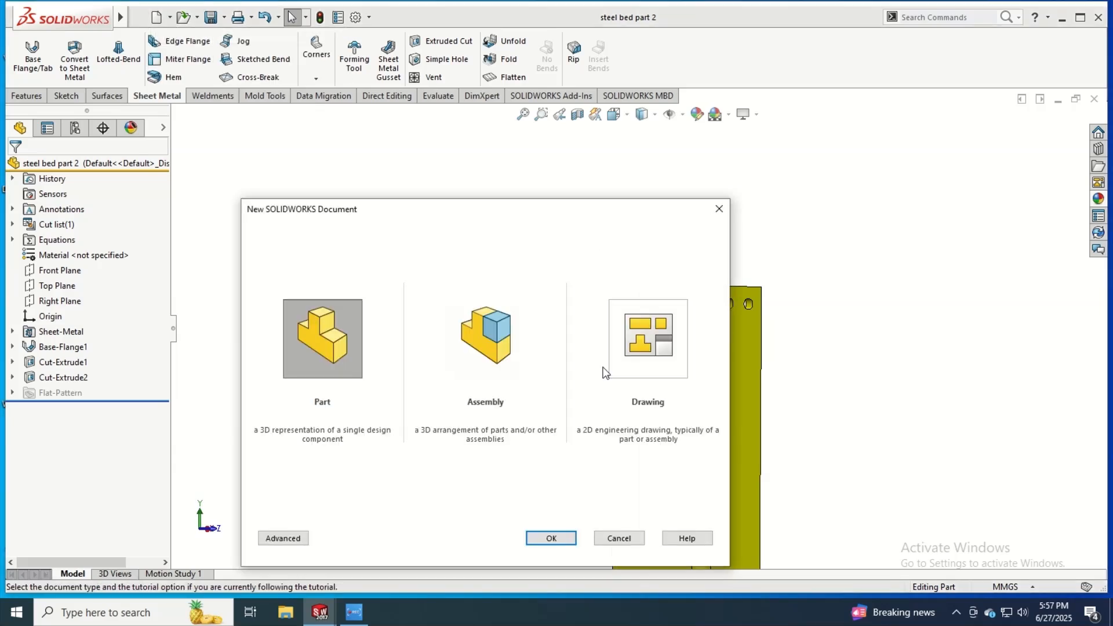
pyautogui.click(510, 357)
pyautogui.click(548, 538)
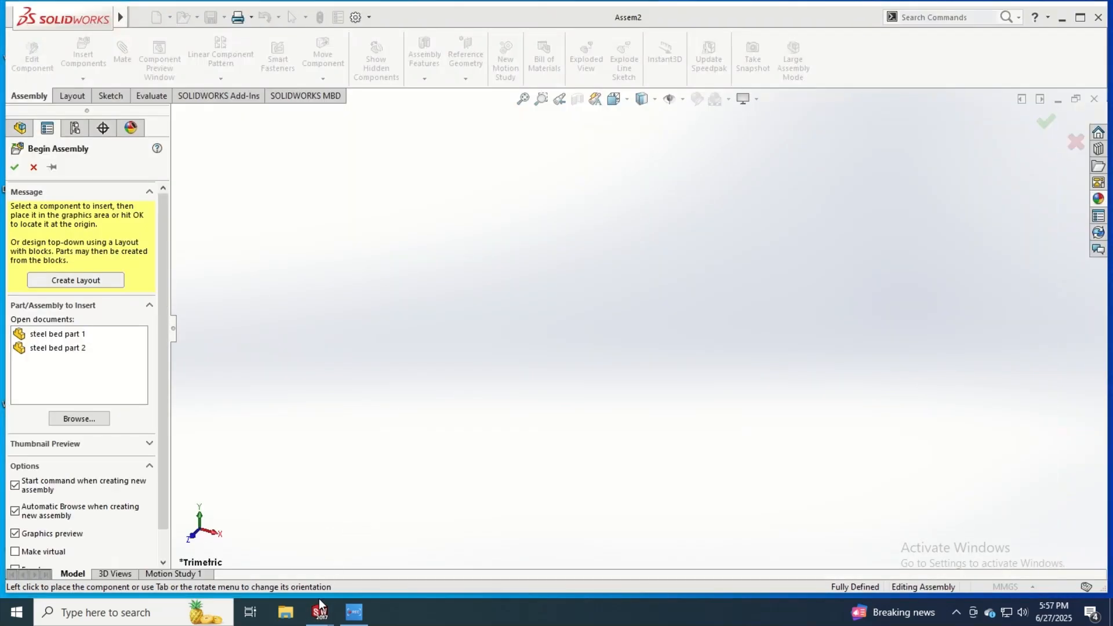
pyautogui.moveTo(320, 609)
pyautogui.click(34, 167)
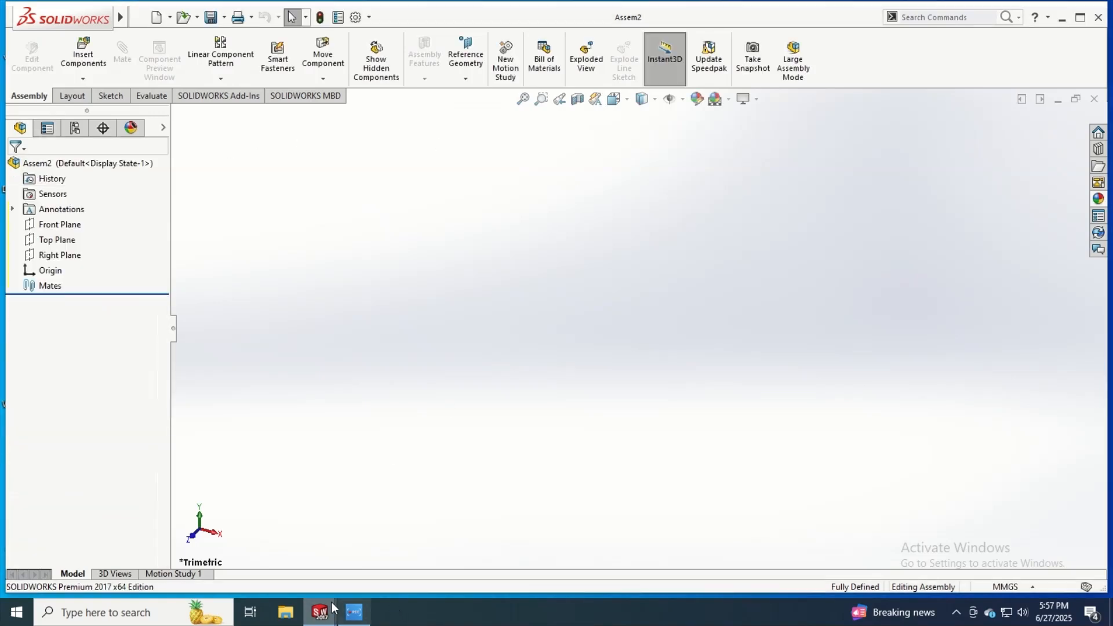
# In steel bed part 2, measure the distance between a slot and the top edge of its flange.
pyautogui.moveTo(331, 609)
pyautogui.click(342, 559)
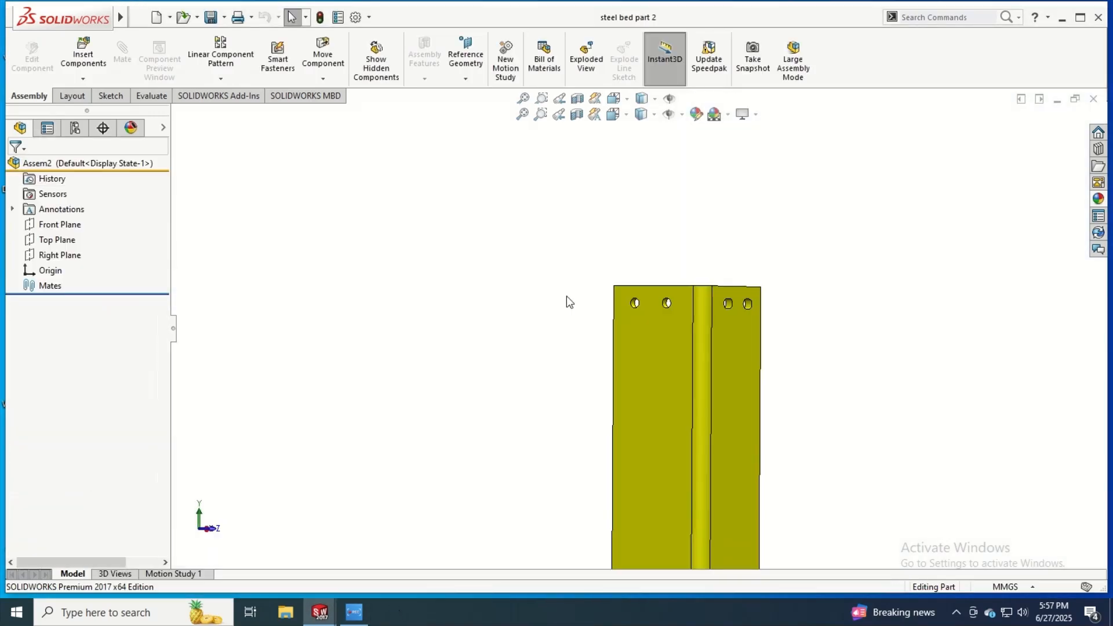
pyautogui.scroll(-3, 490, 299)
pyautogui.scroll(9, 534, 339)
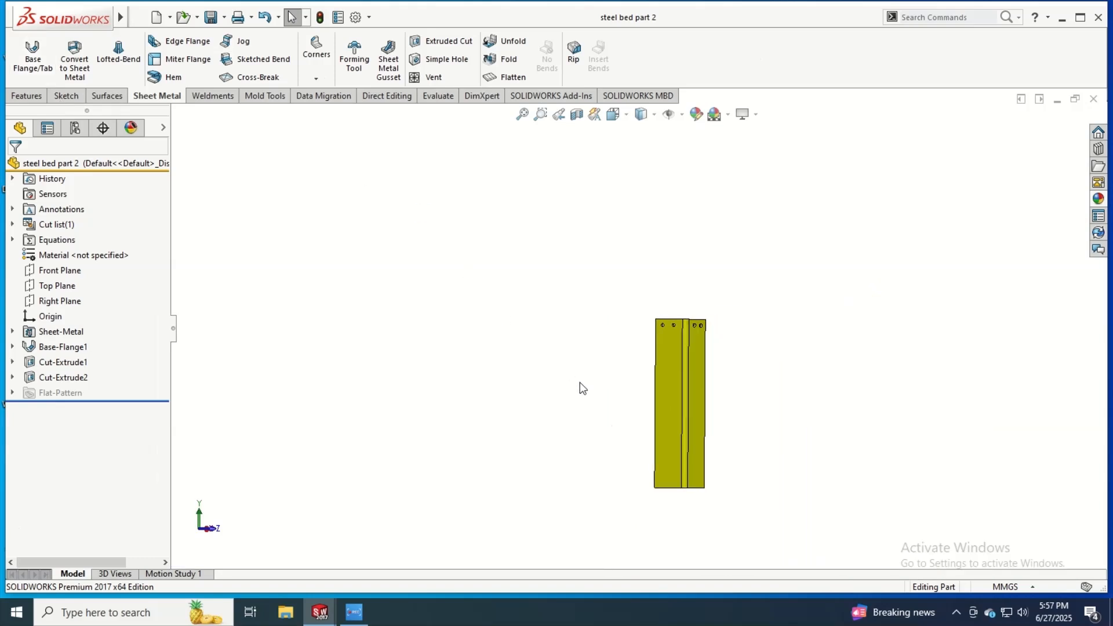
pyautogui.moveTo(645, 378); pyautogui.dragTo(646, 397, button='middle')
pyautogui.scroll(-5, 680, 328)
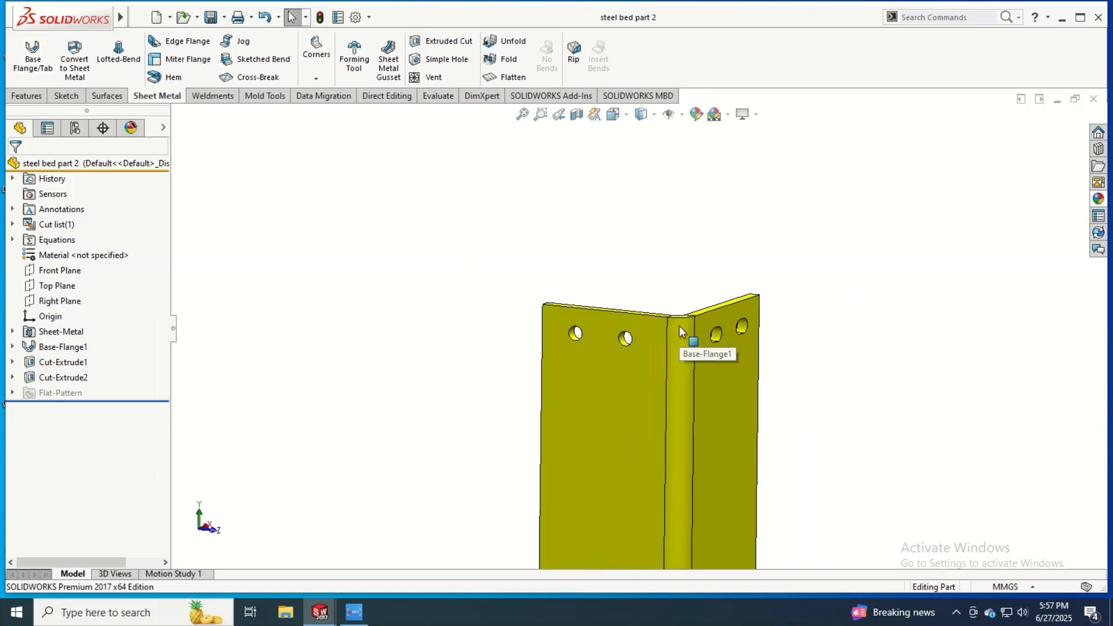
pyautogui.scroll(-6, 692, 323)
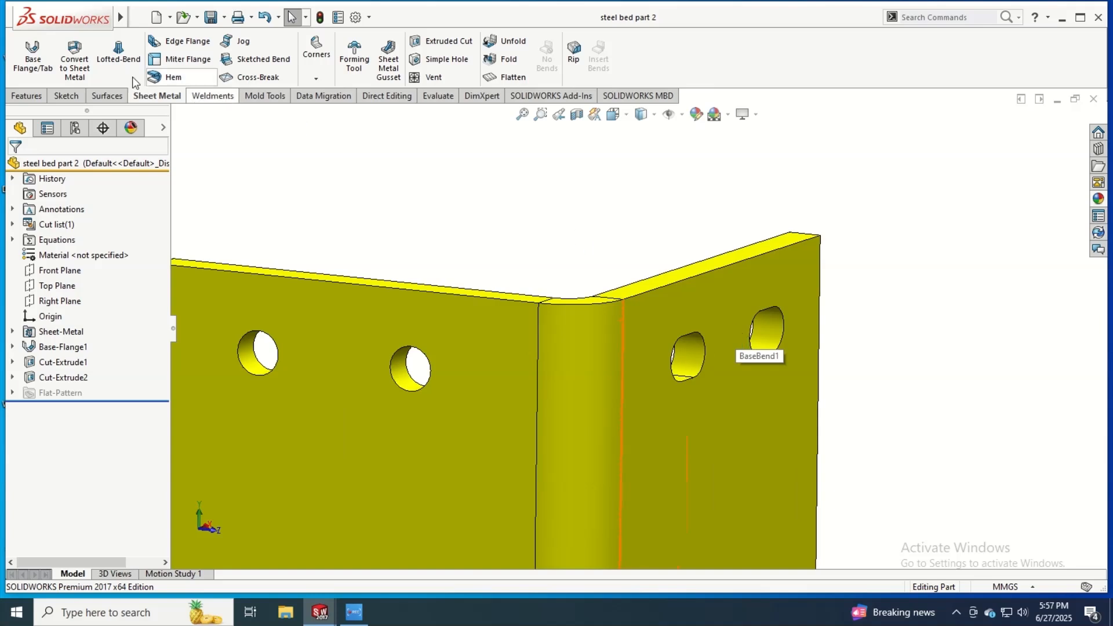
pyautogui.click(435, 96)
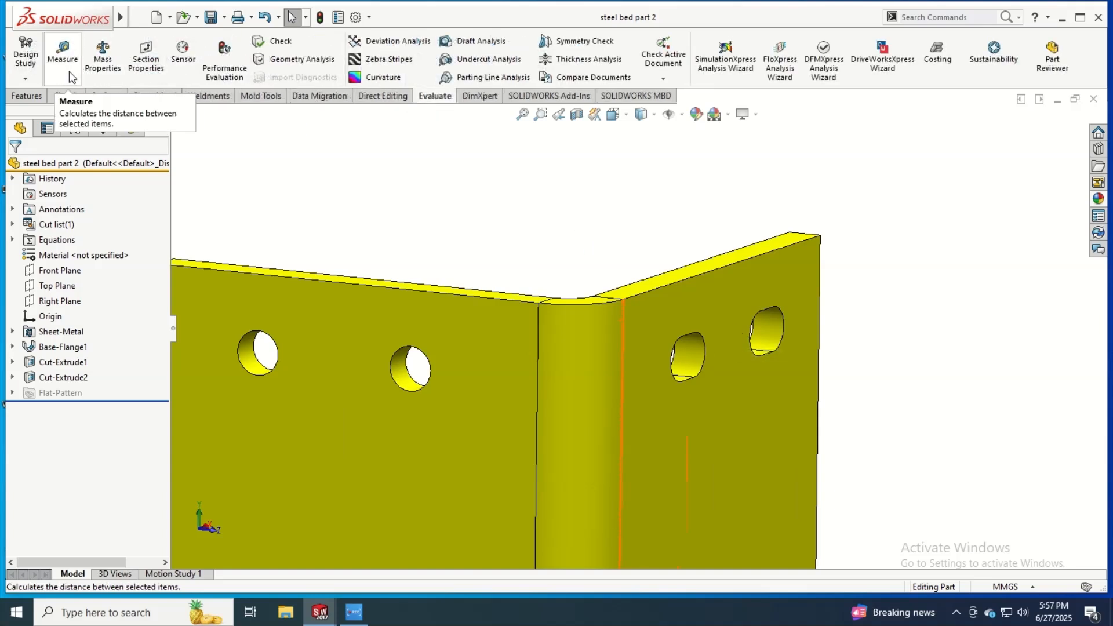
pyautogui.click(63, 55)
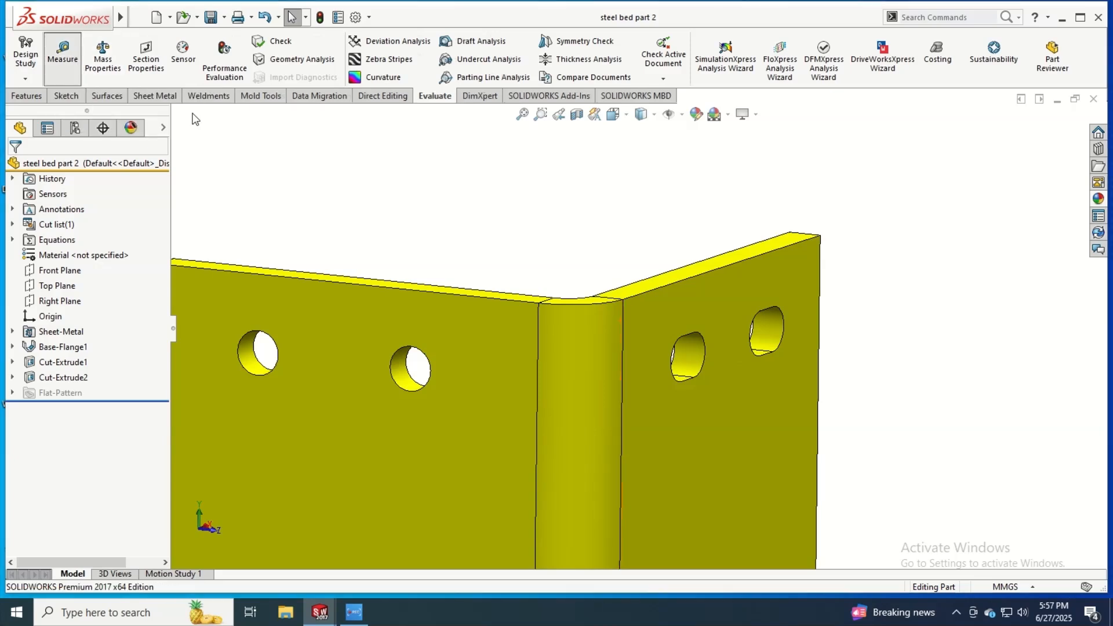
pyautogui.click(688, 336)
pyautogui.click(675, 282)
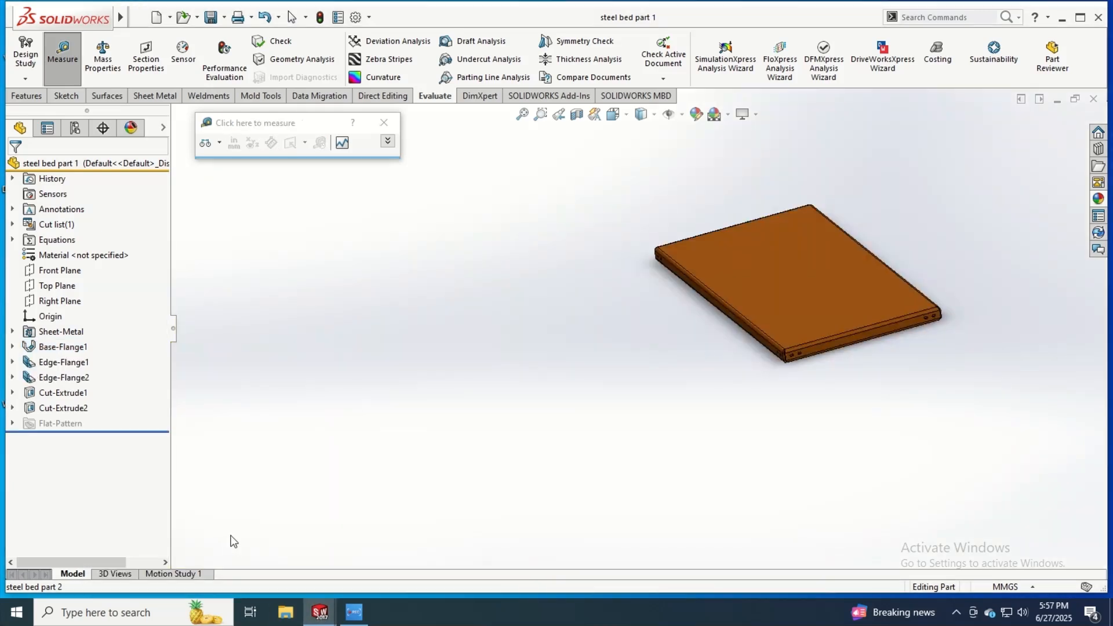
# In steel bed part 1, measure from the side flange's upper bend line to the slot nearest the corner.
pyautogui.scroll(-8, 630, 328)
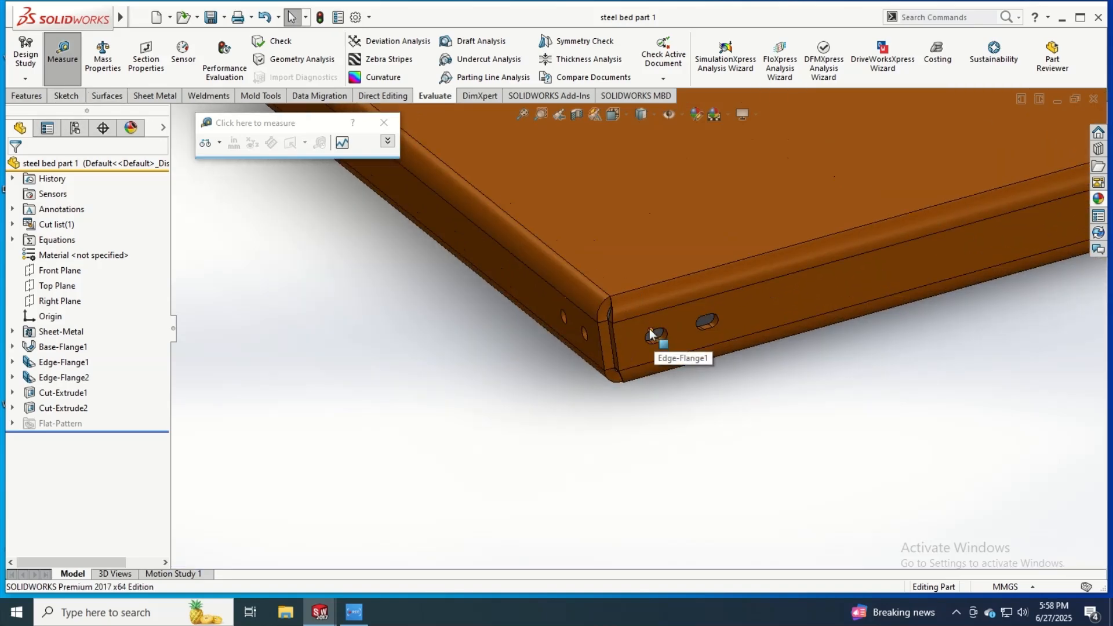
pyautogui.click(383, 123)
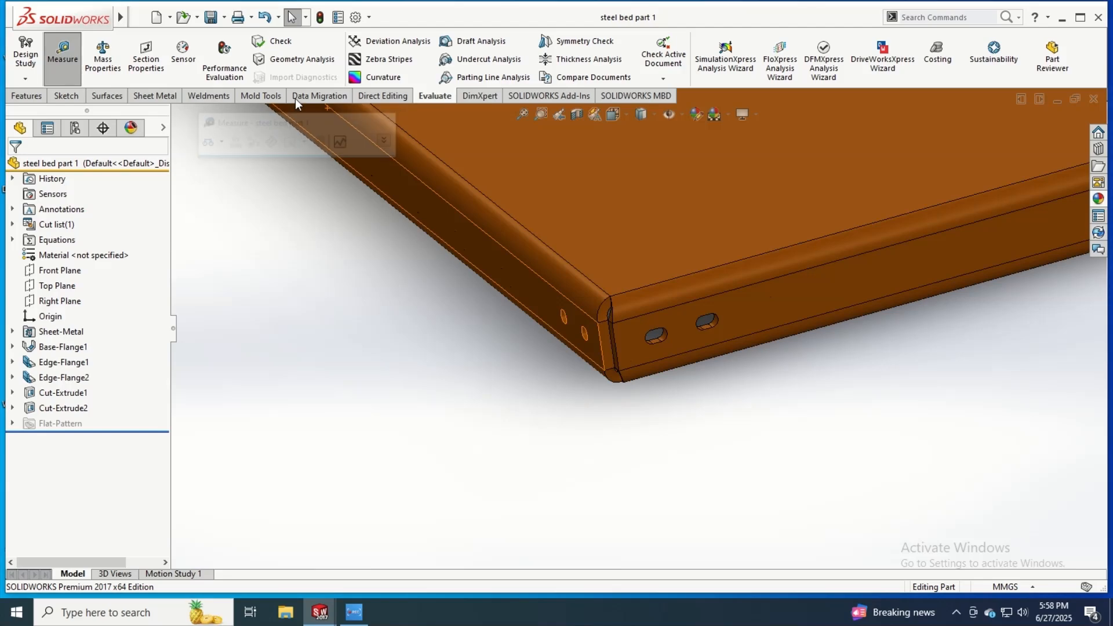
pyautogui.click(75, 59)
pyautogui.scroll(-2, 684, 307)
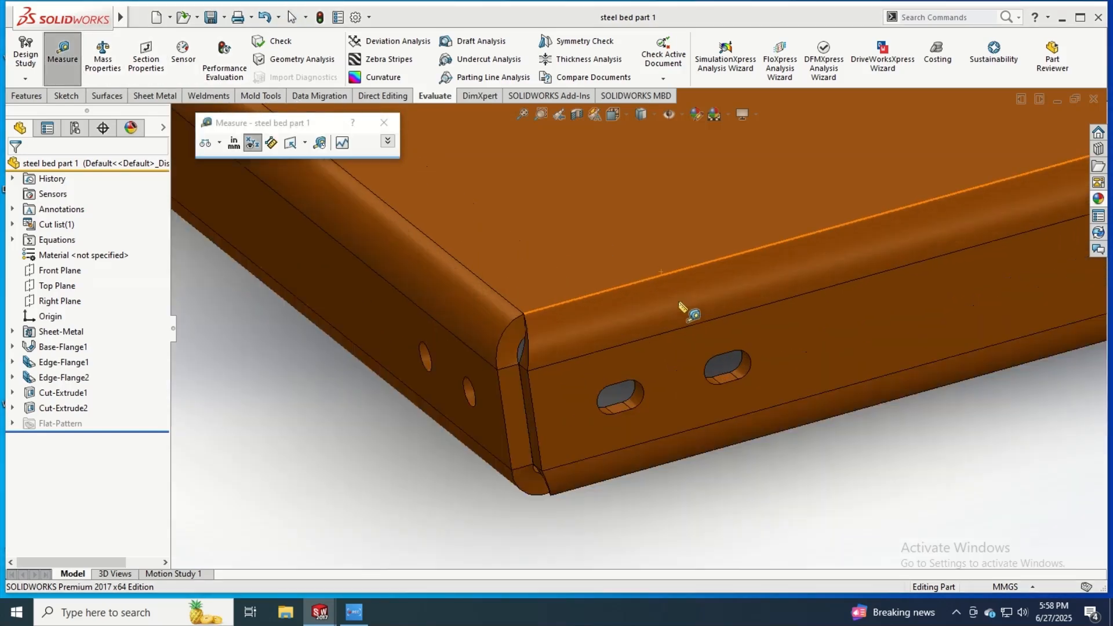
pyautogui.click(619, 350)
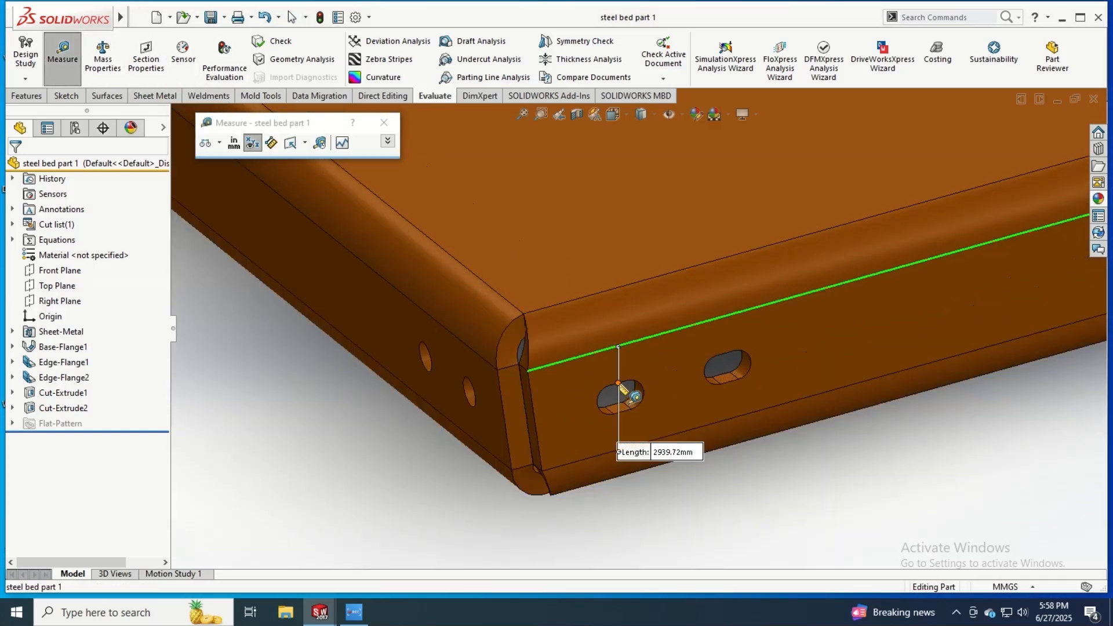
pyautogui.click(618, 384)
pyautogui.press('Escape')
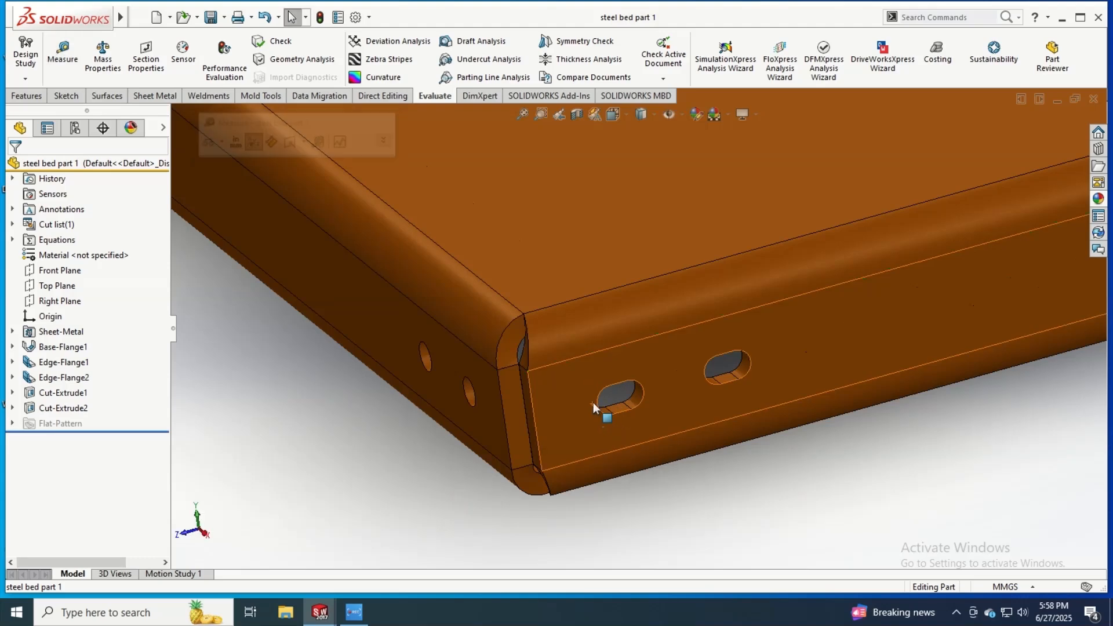
pyautogui.scroll(2, 556, 415)
# Switch back to the steel bed part 2 document.
pyautogui.click(331, 613)
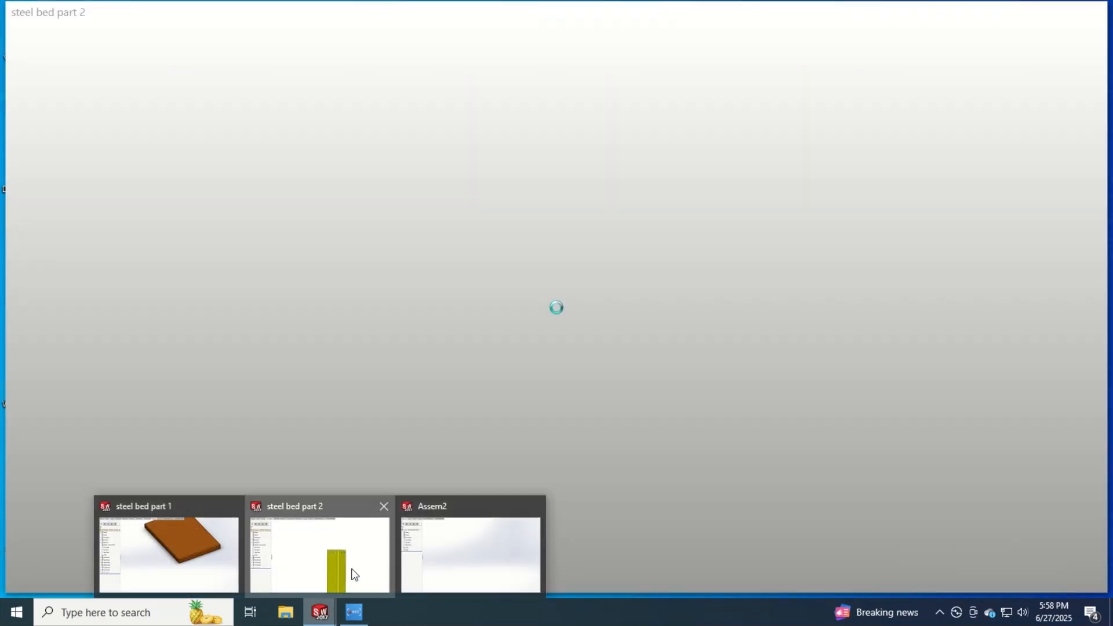
pyautogui.click(353, 571)
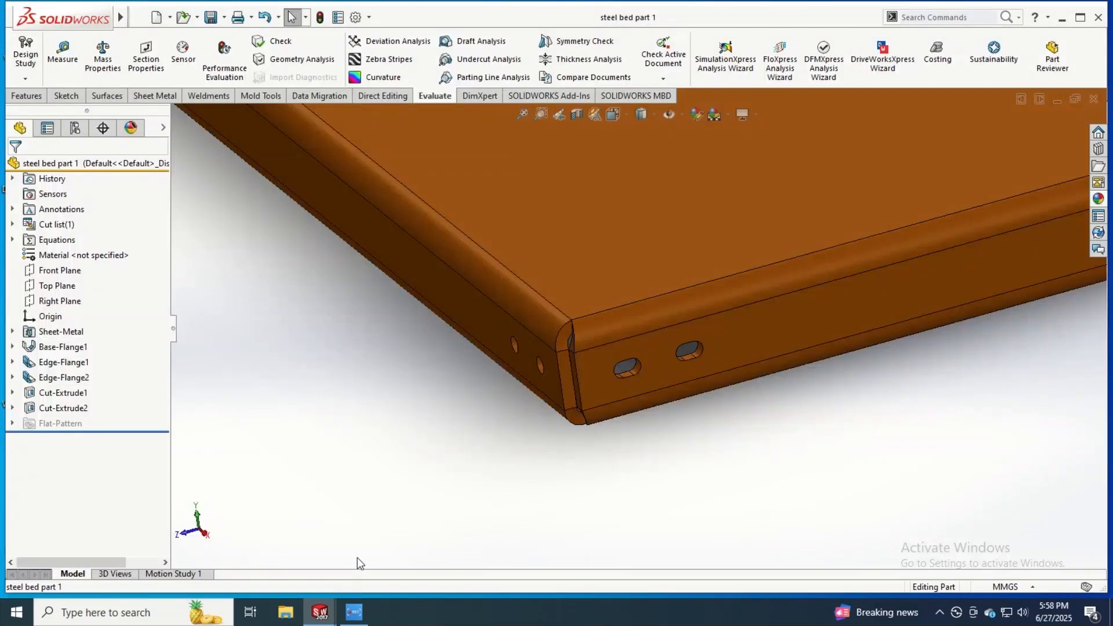
pyautogui.click(332, 613)
pyautogui.click(339, 545)
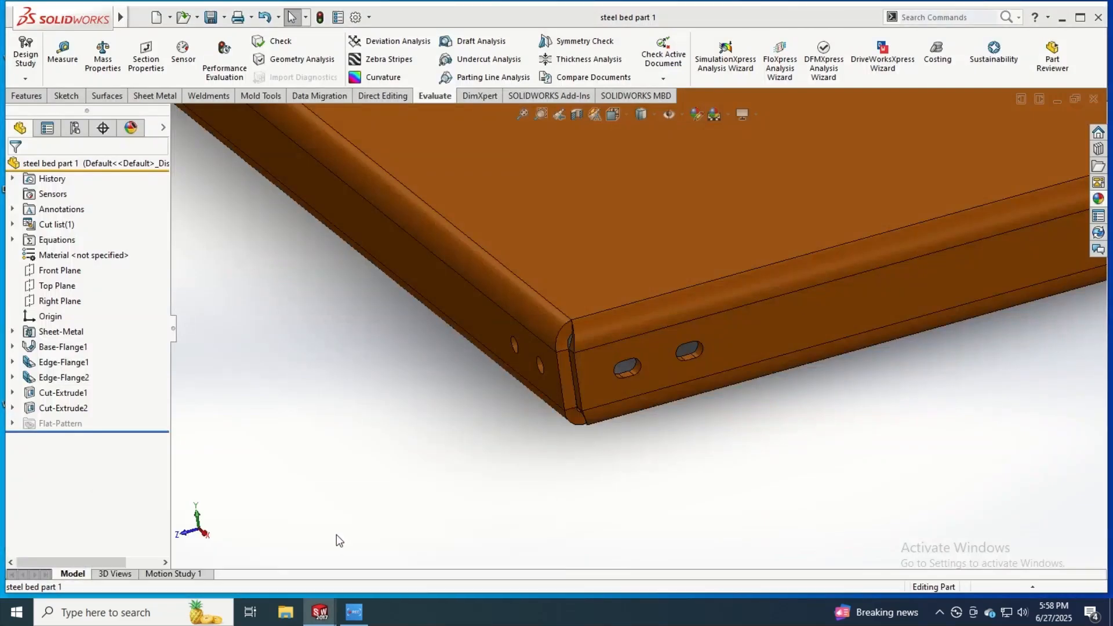
pyautogui.scroll(9, 473, 419)
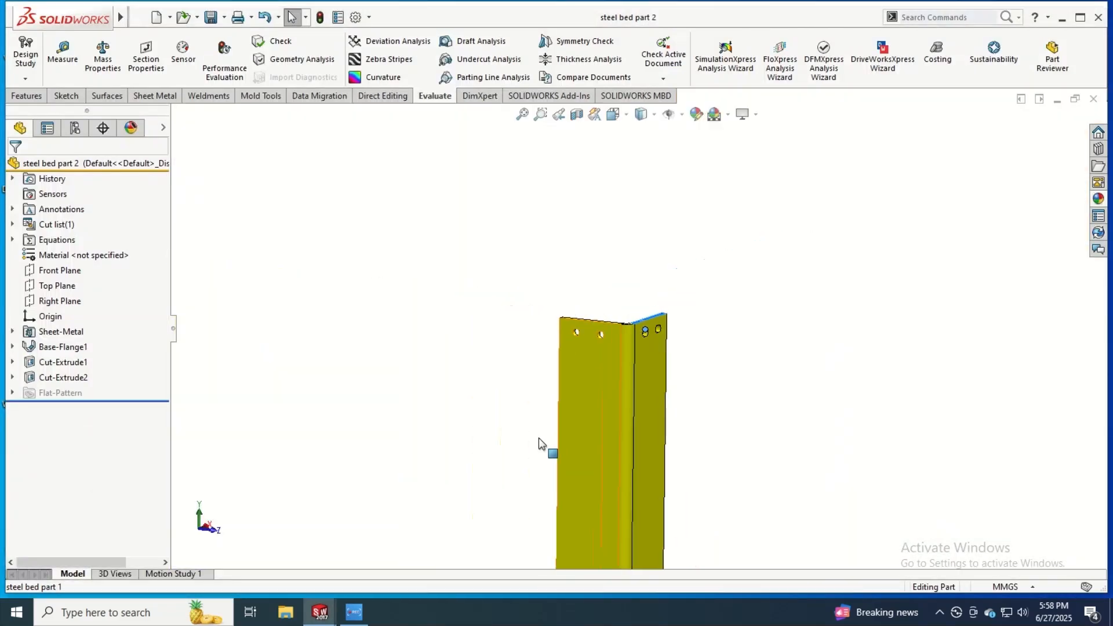
pyautogui.scroll(3, 589, 442)
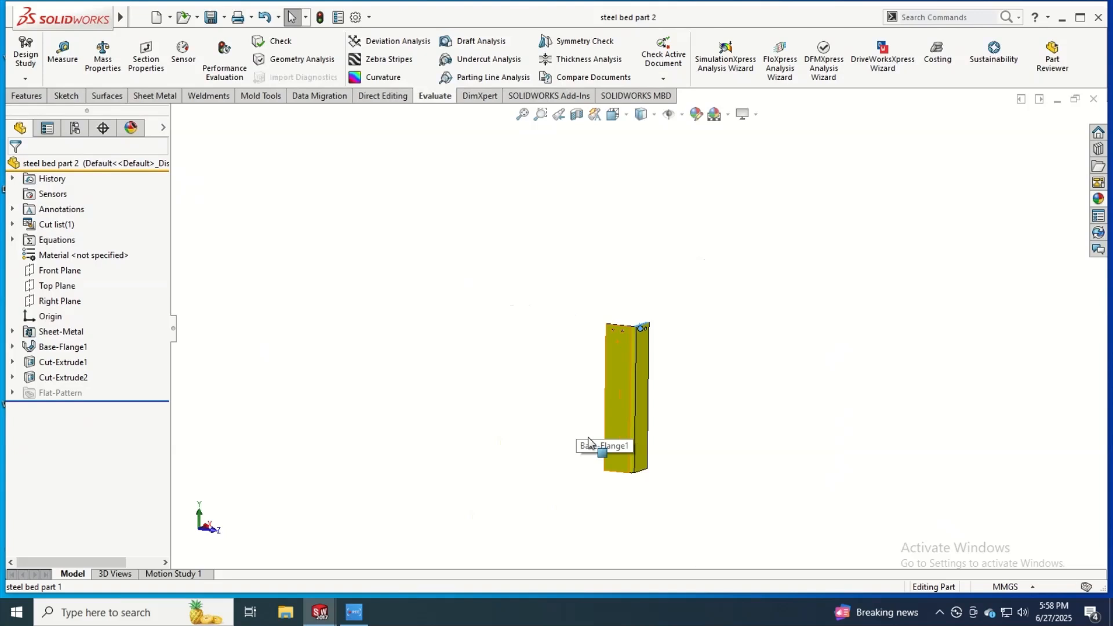
# Create a reference plane offset 1000 mm from the Top Plane, flipped downward to the middle of the leg.
pyautogui.click(26, 96)
pyautogui.click(560, 78)
pyautogui.click(369, 190)
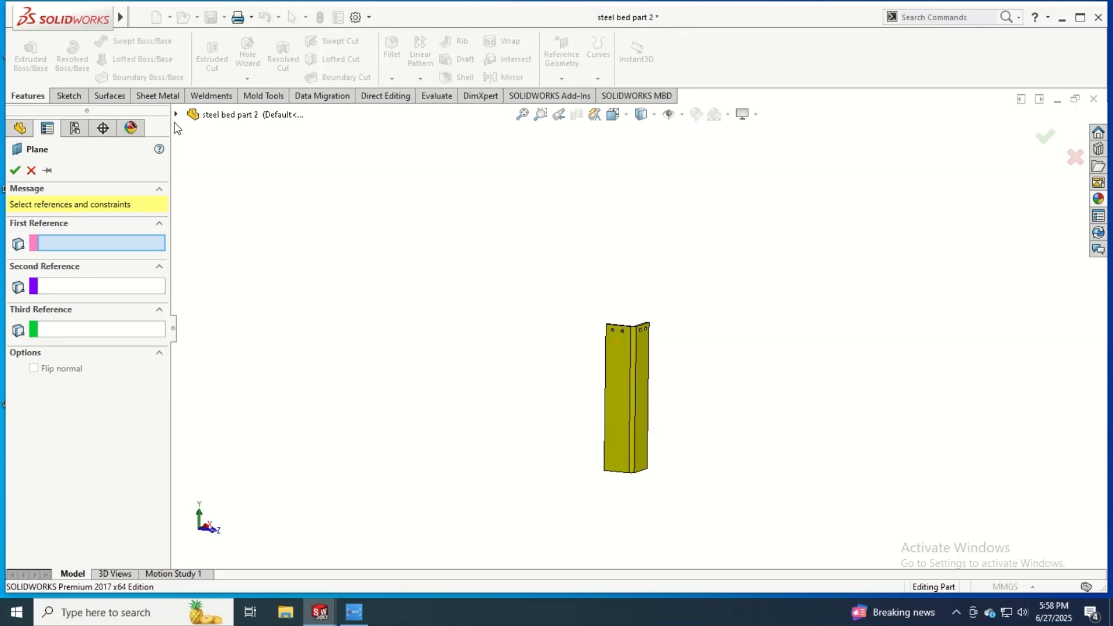
pyautogui.click(176, 114)
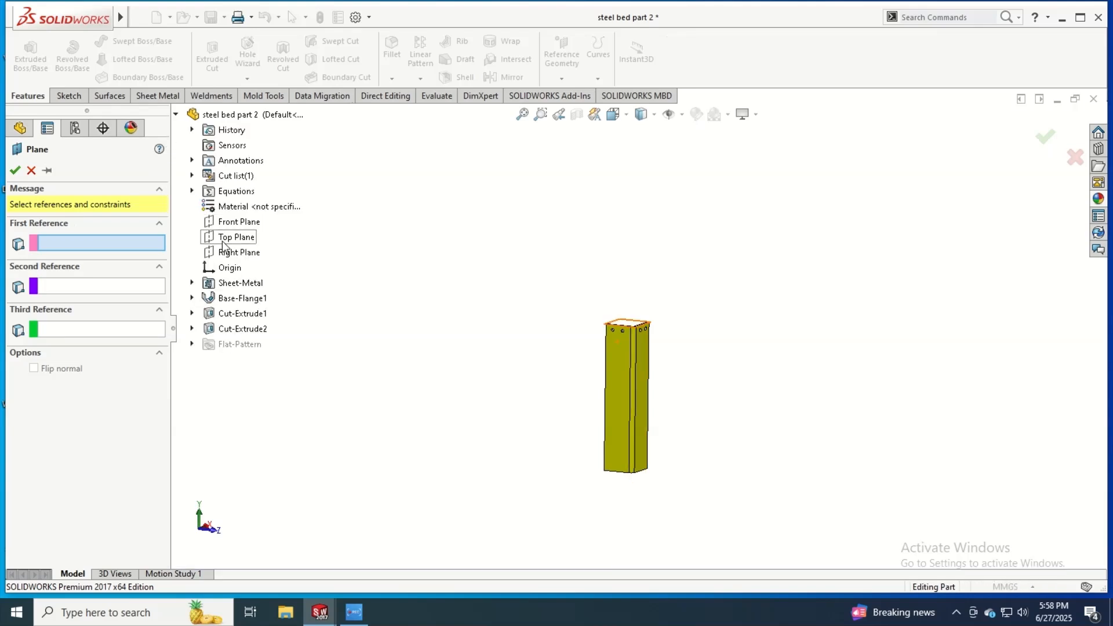
pyautogui.click(236, 237)
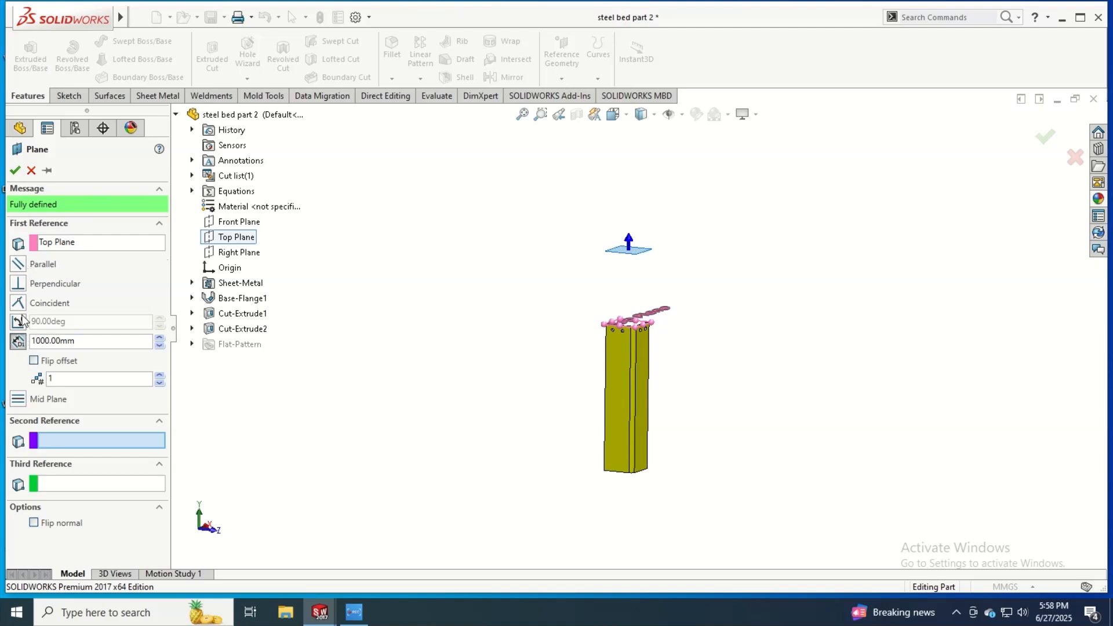
pyautogui.click(34, 361)
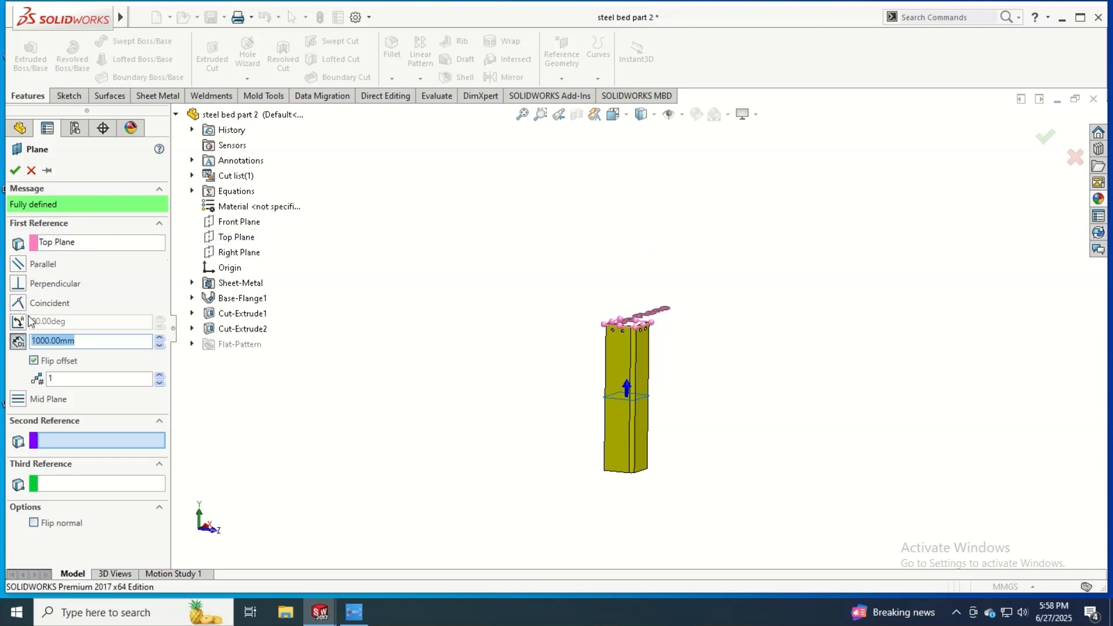
pyautogui.click(12, 172)
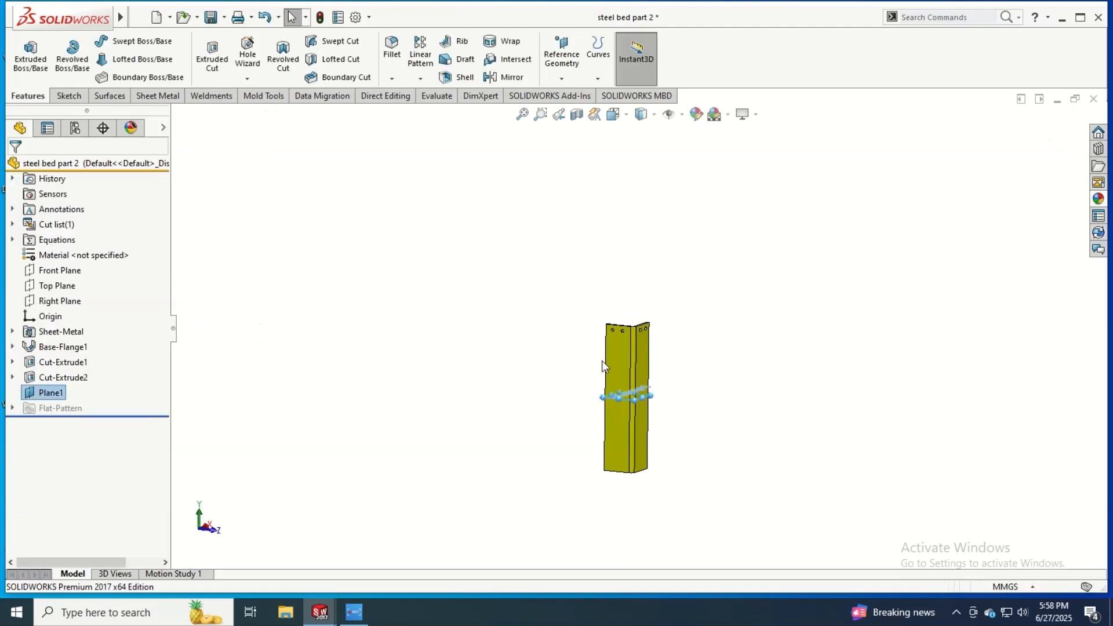
# Mirror both hole cuts, Cut-Extrude1 and Cut-Extrude2, about Plane1 to the opposite end of the leg.
pyautogui.scroll(-5, 614, 383)
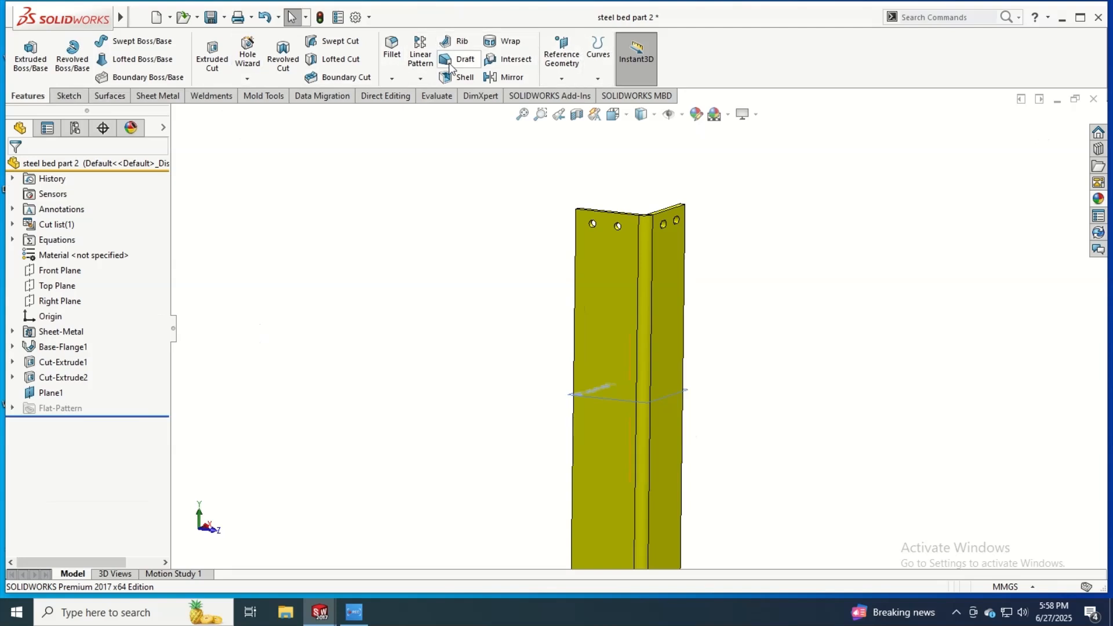
pyautogui.click(512, 78)
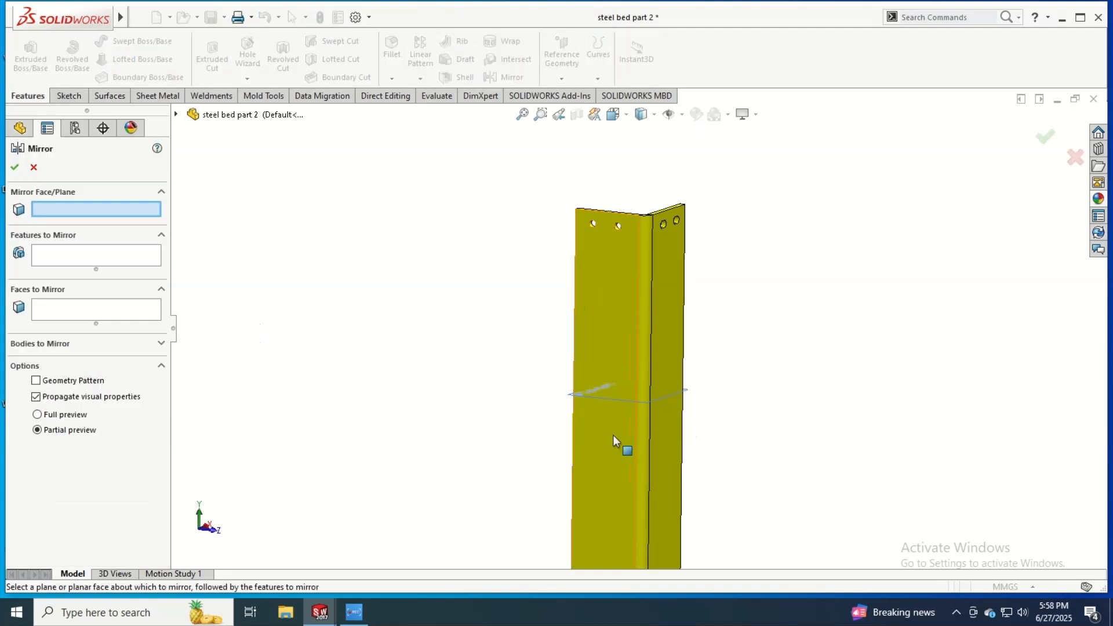
pyautogui.click(616, 404)
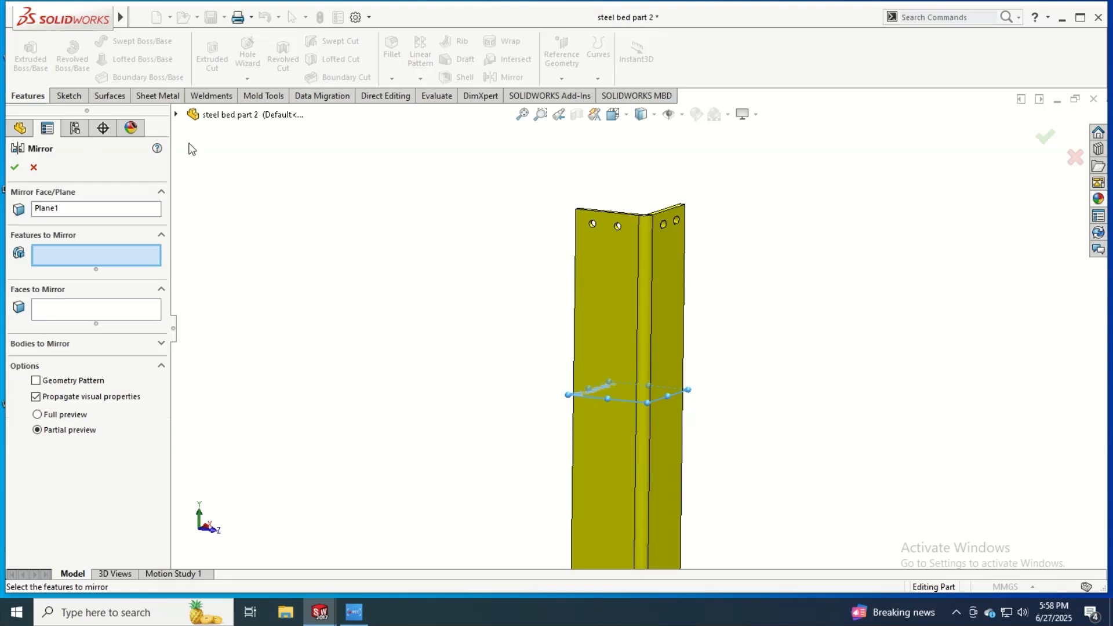
pyautogui.click(177, 115)
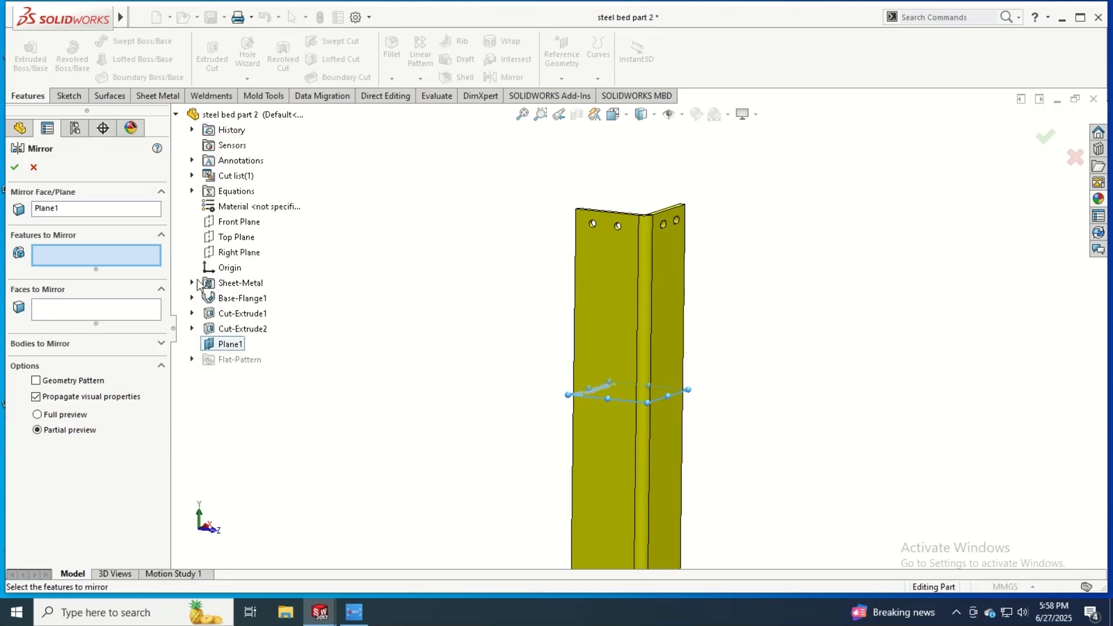
pyautogui.click(215, 316)
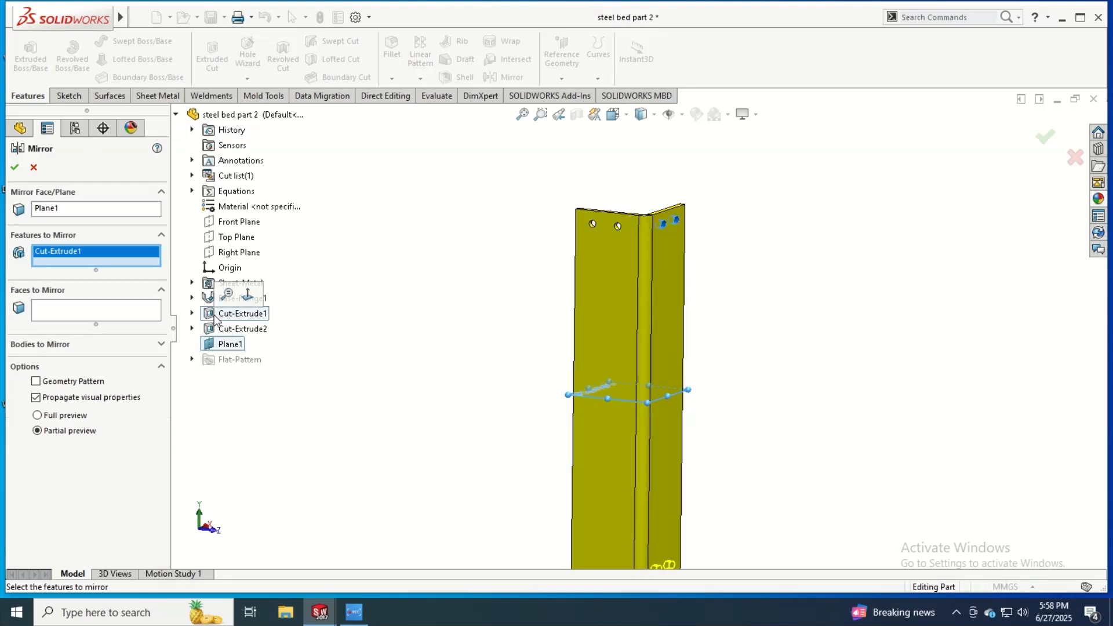
pyautogui.click(240, 329)
pyautogui.scroll(2, 614, 437)
pyautogui.scroll(-3, 663, 474)
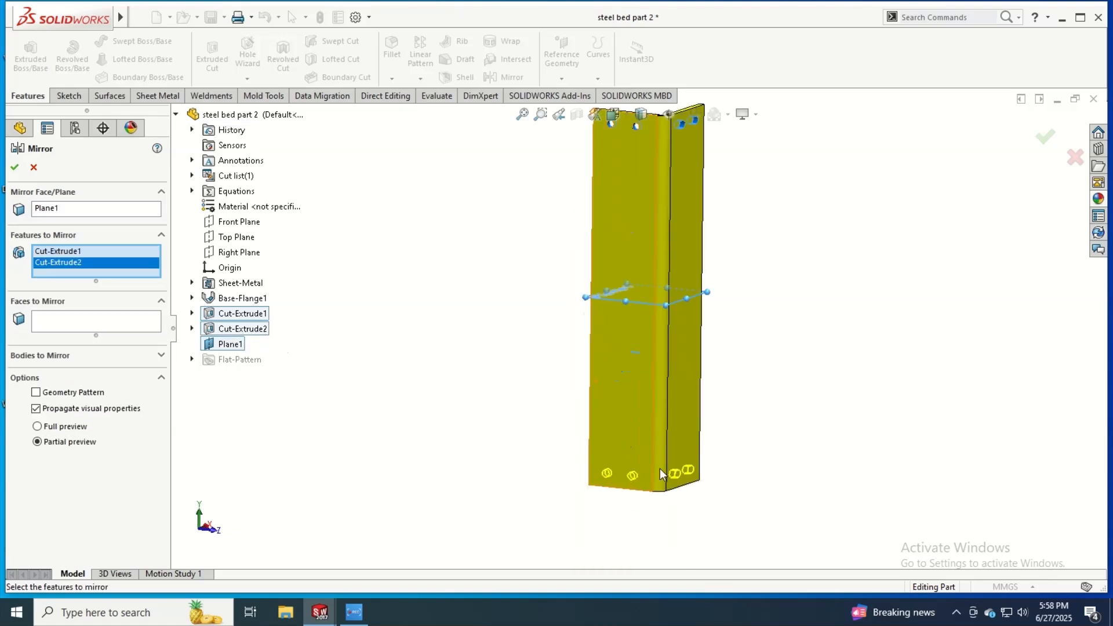
pyautogui.click(15, 168)
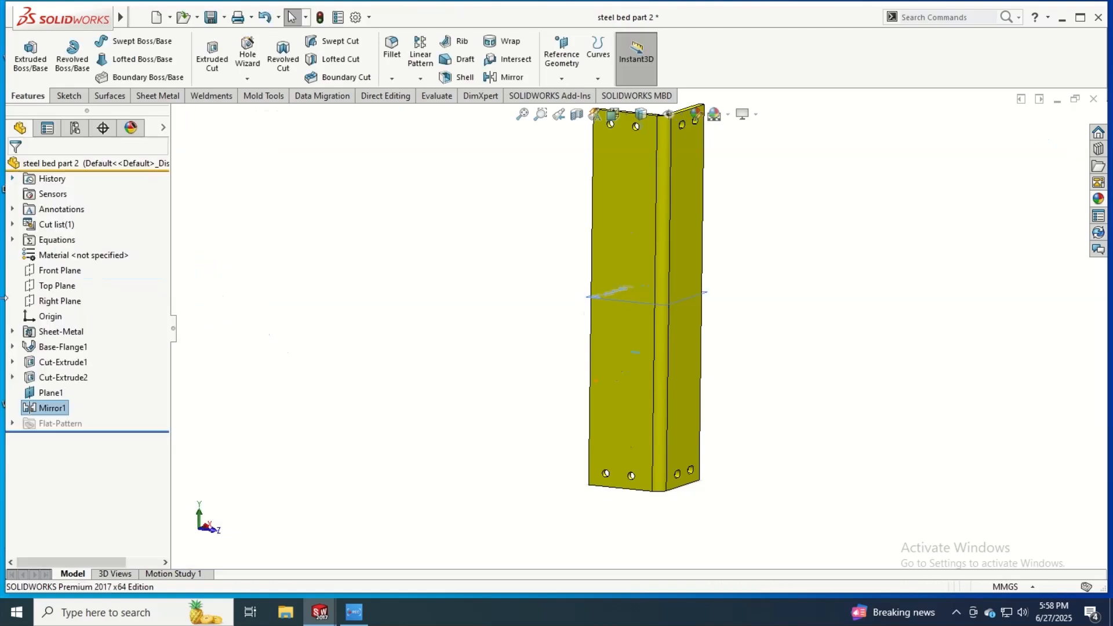
# Hide Plane1 and save the steel bed part 2 document.
pyautogui.rightClick(37, 399)
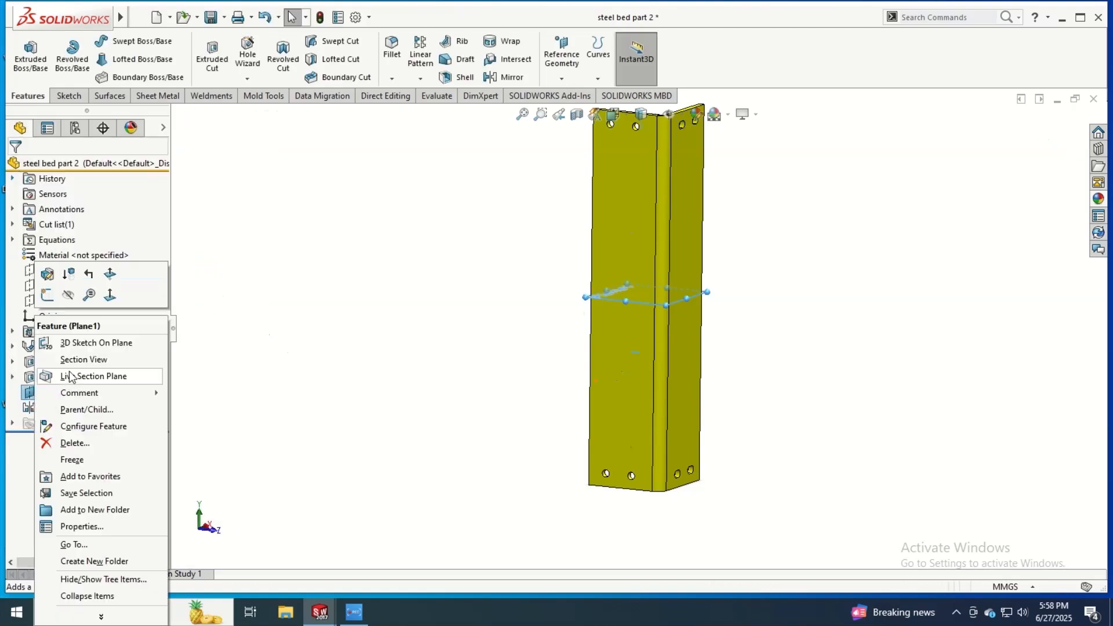
pyautogui.click(69, 297)
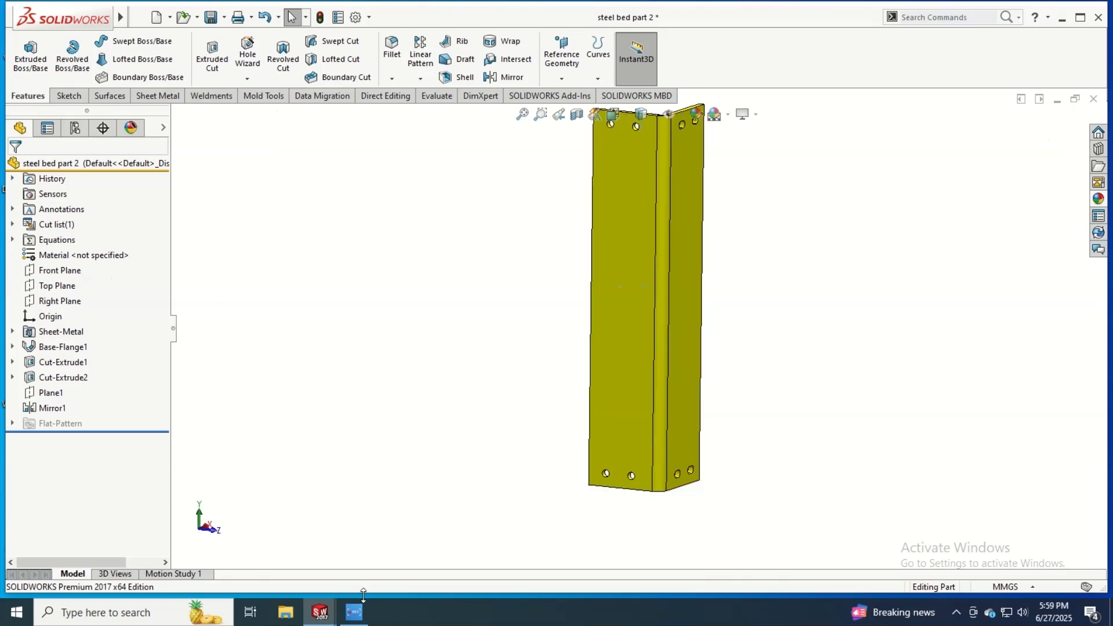
pyautogui.hotkey('ctrl', 's')
# Switch to the Assem2 assembly and insert steel bed part 1 as its first component.
pyautogui.moveTo(322, 610)
pyautogui.click(447, 545)
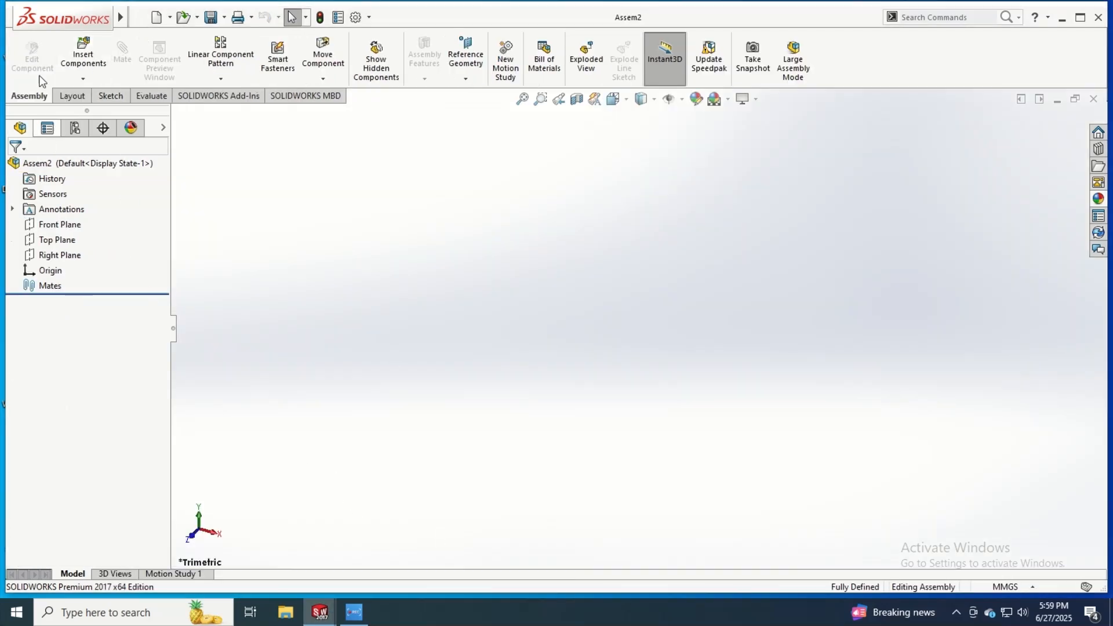
pyautogui.click(90, 74)
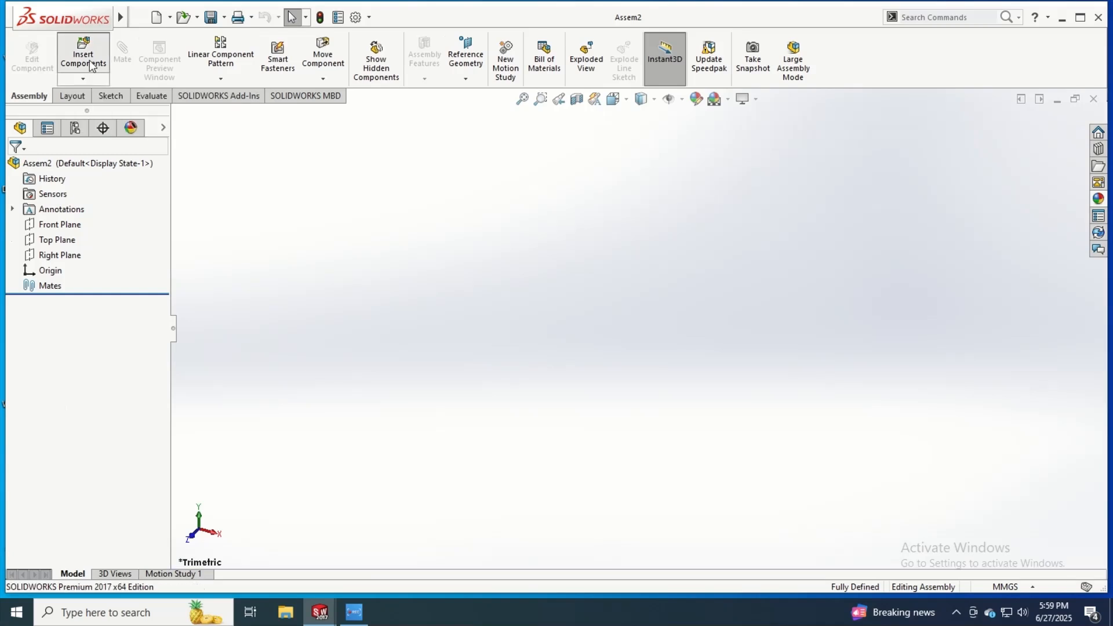
pyautogui.click(56, 321)
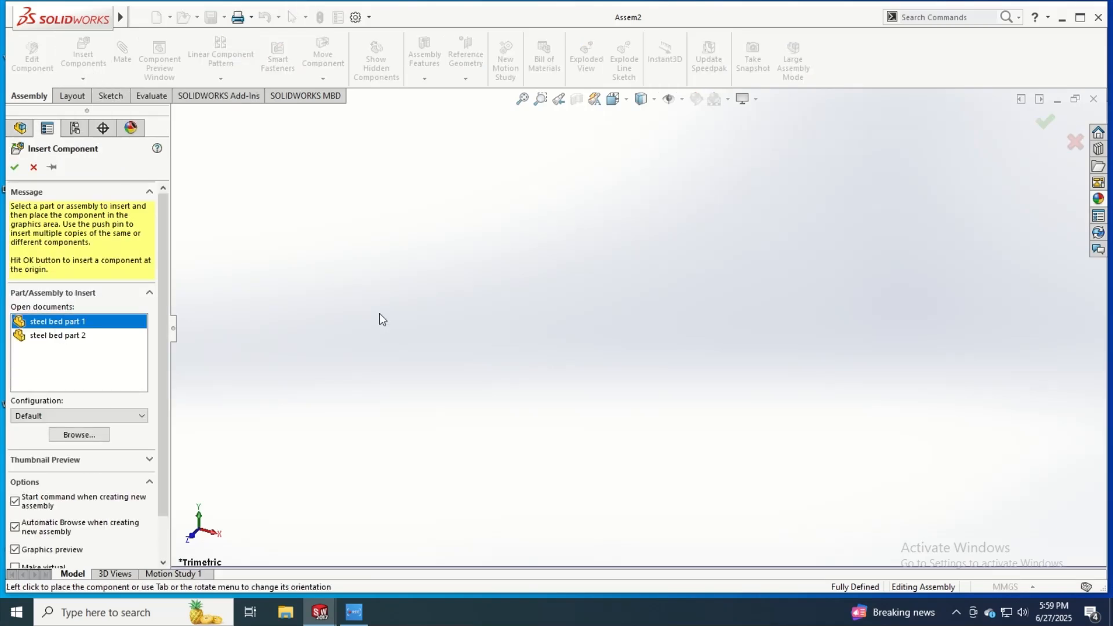
pyautogui.click(610, 288)
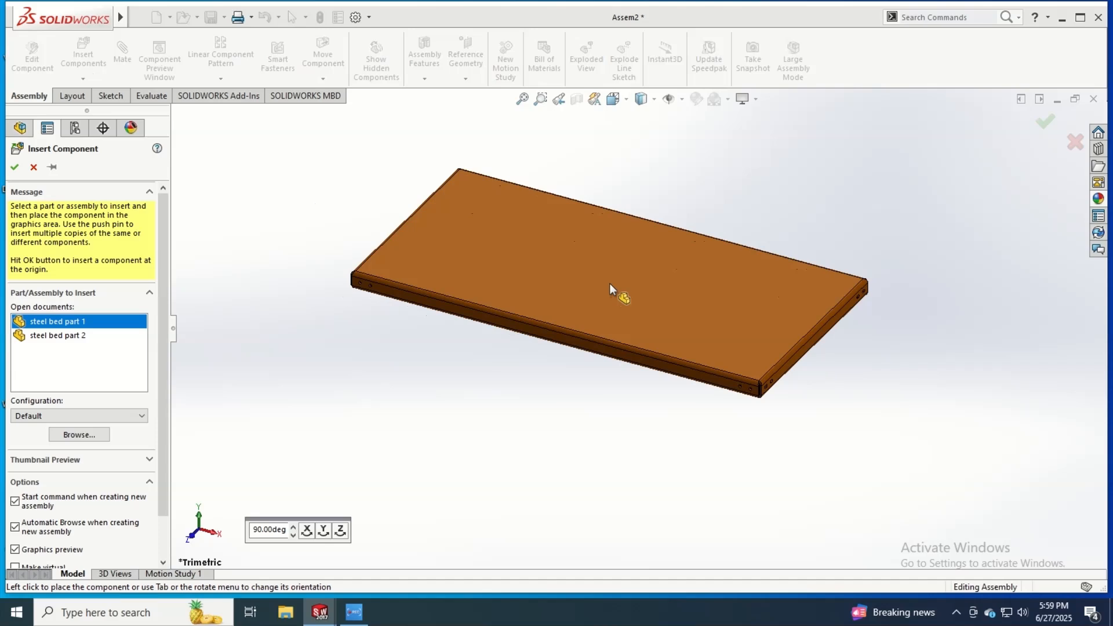
pyautogui.press('Escape')
# Insert steel bed part 2, rotated 90° about the Y axis, just below the bed panel's front corner.
pyautogui.scroll(-8, 784, 385)
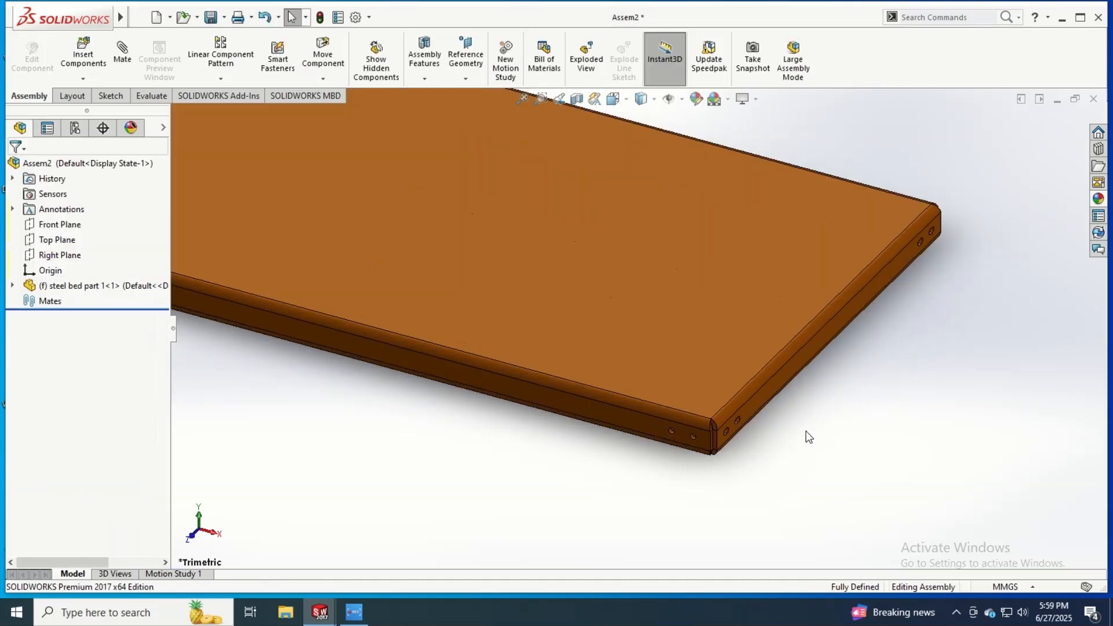
pyautogui.scroll(10, 644, 436)
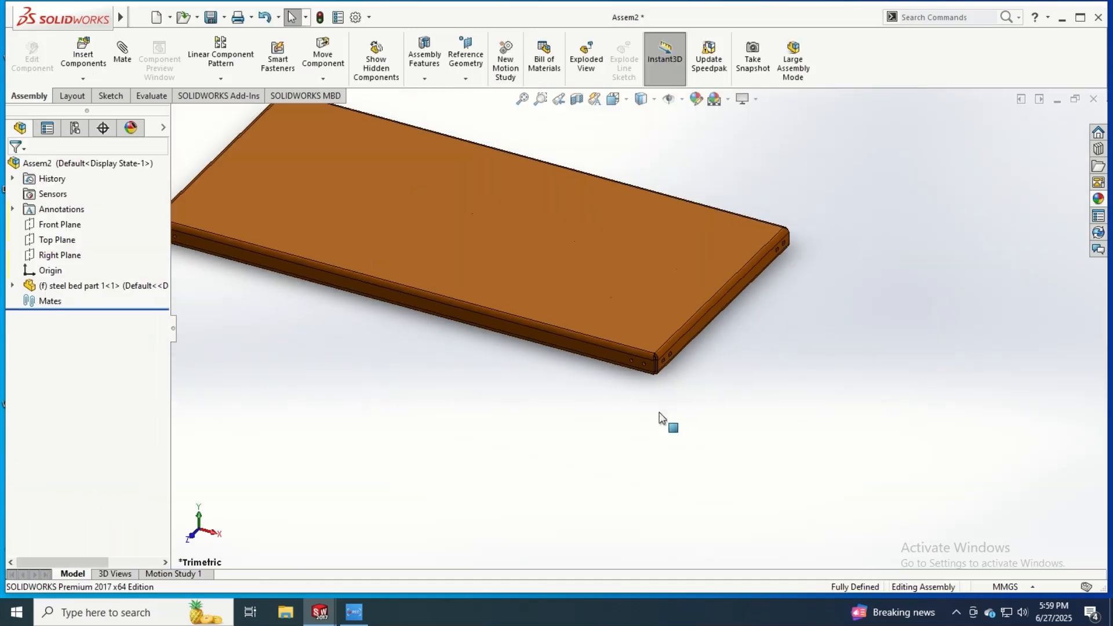
pyautogui.click(522, 99)
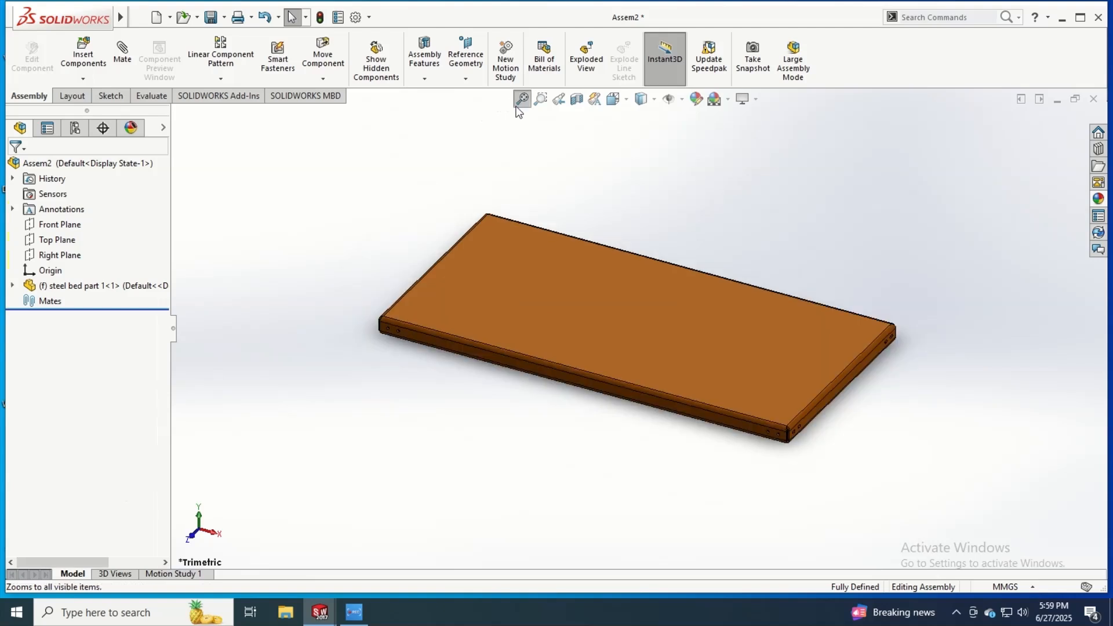
pyautogui.click(83, 78)
pyautogui.click(92, 93)
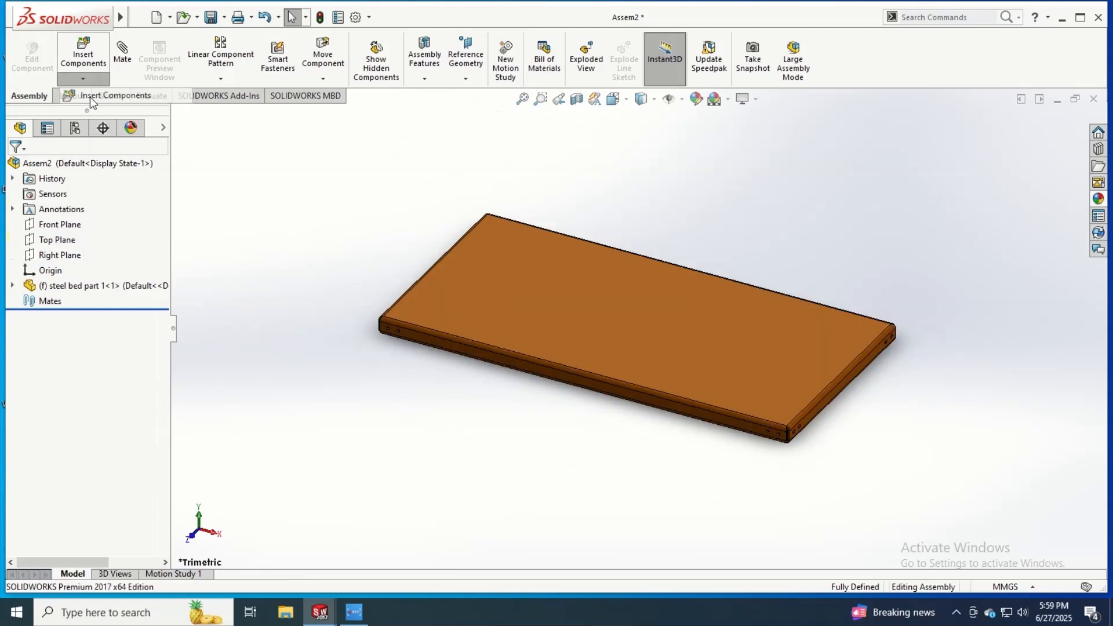
pyautogui.click(65, 336)
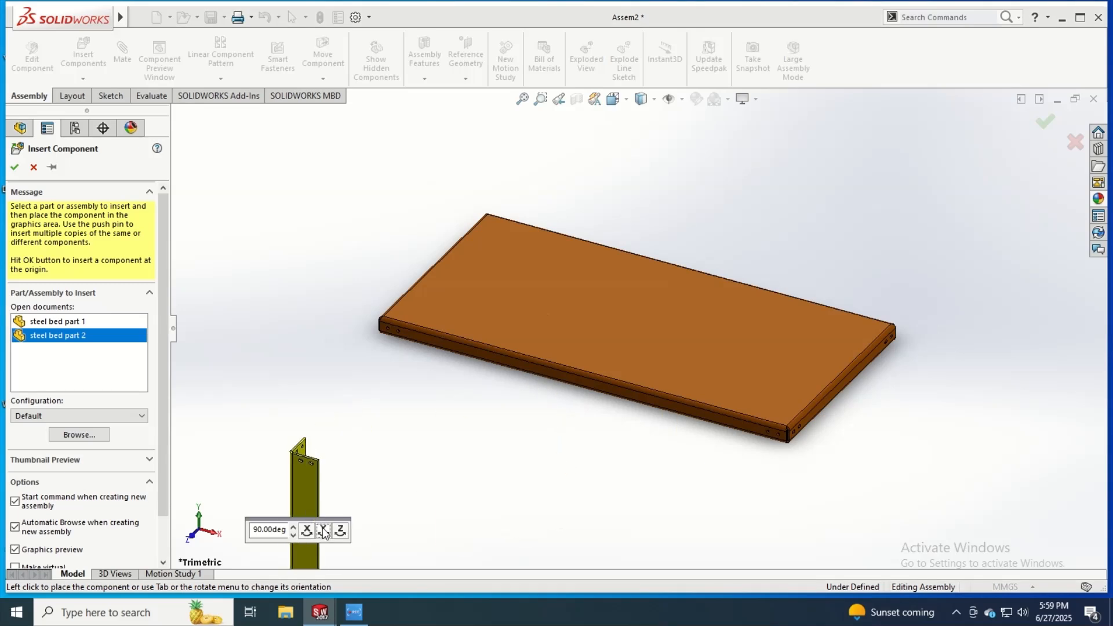
pyautogui.click(323, 533)
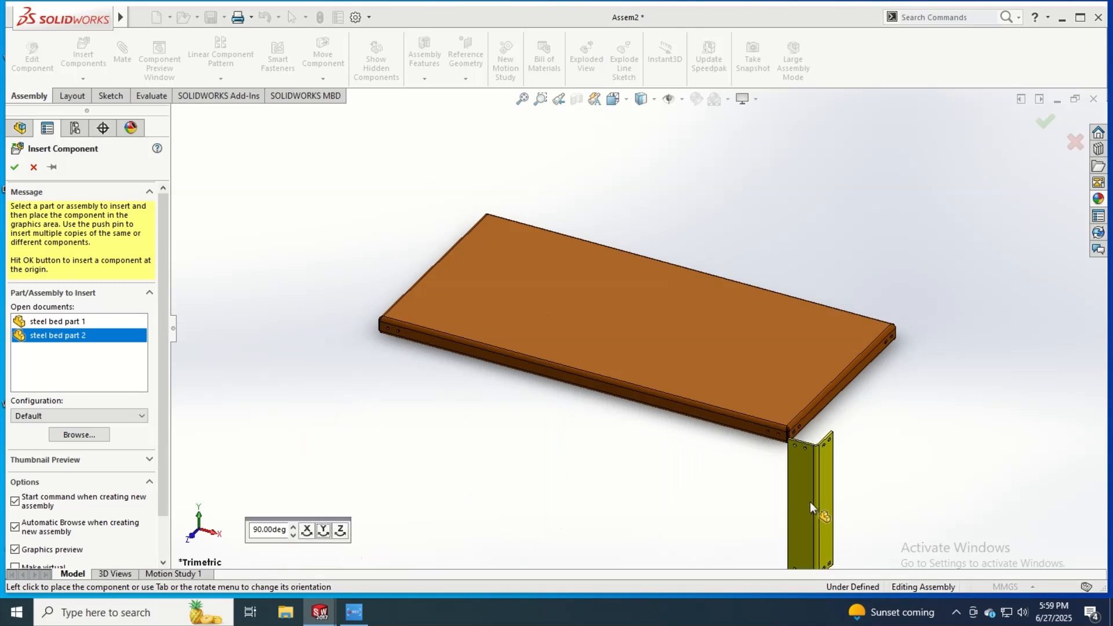
pyautogui.click(806, 507)
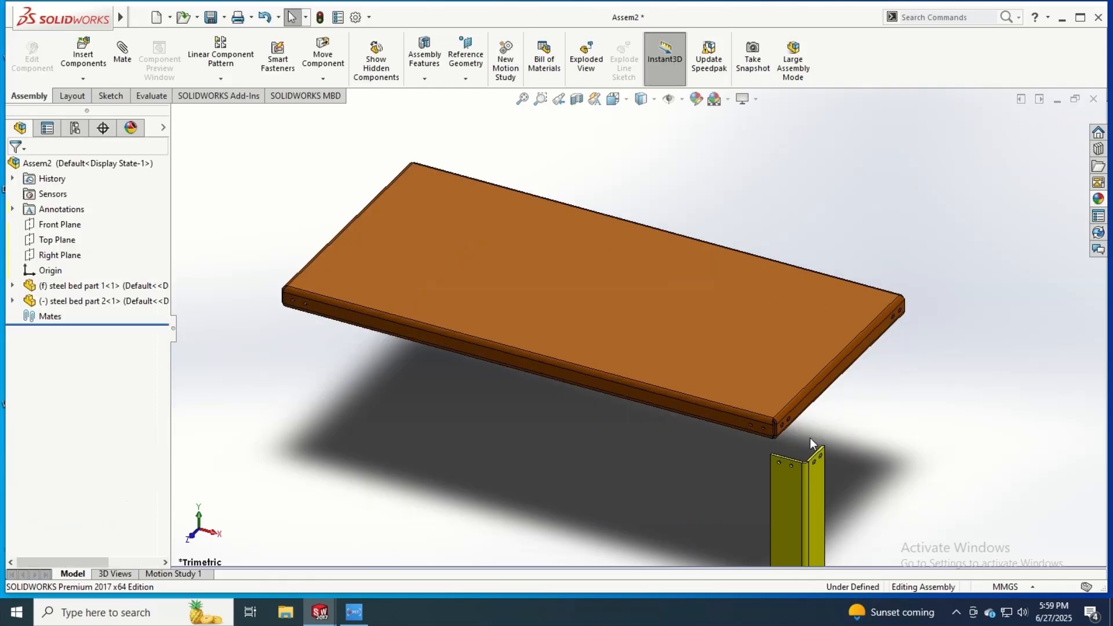
# Add a concentric mate between the leg's round hole farthest from the bend and the matching hole in the panel's long side flange.
pyautogui.scroll(-10, 809, 442)
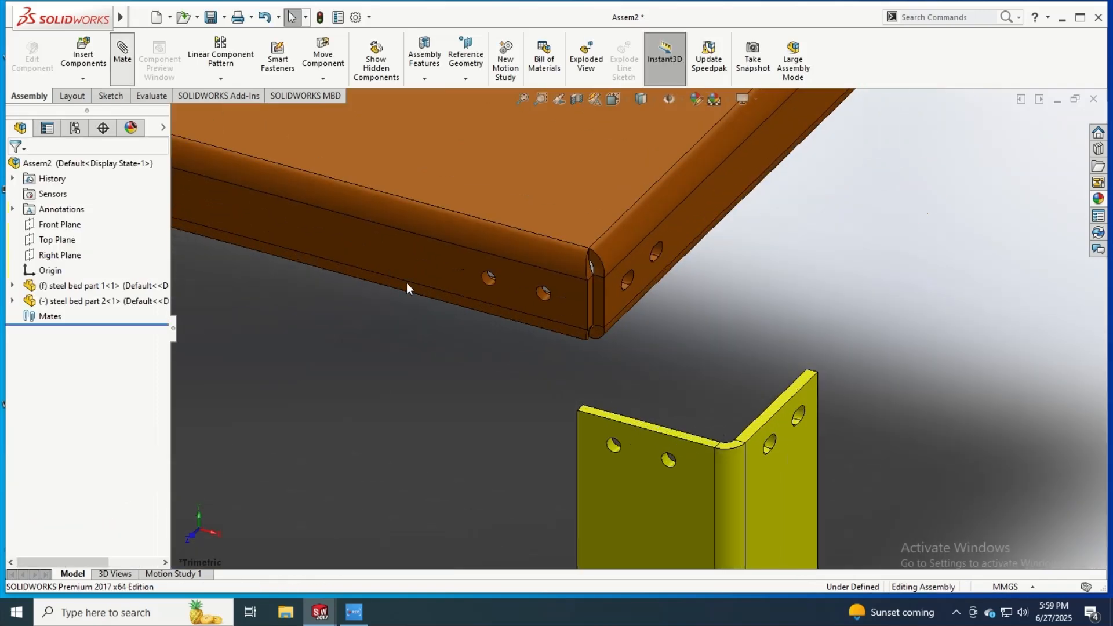
pyautogui.click(614, 448)
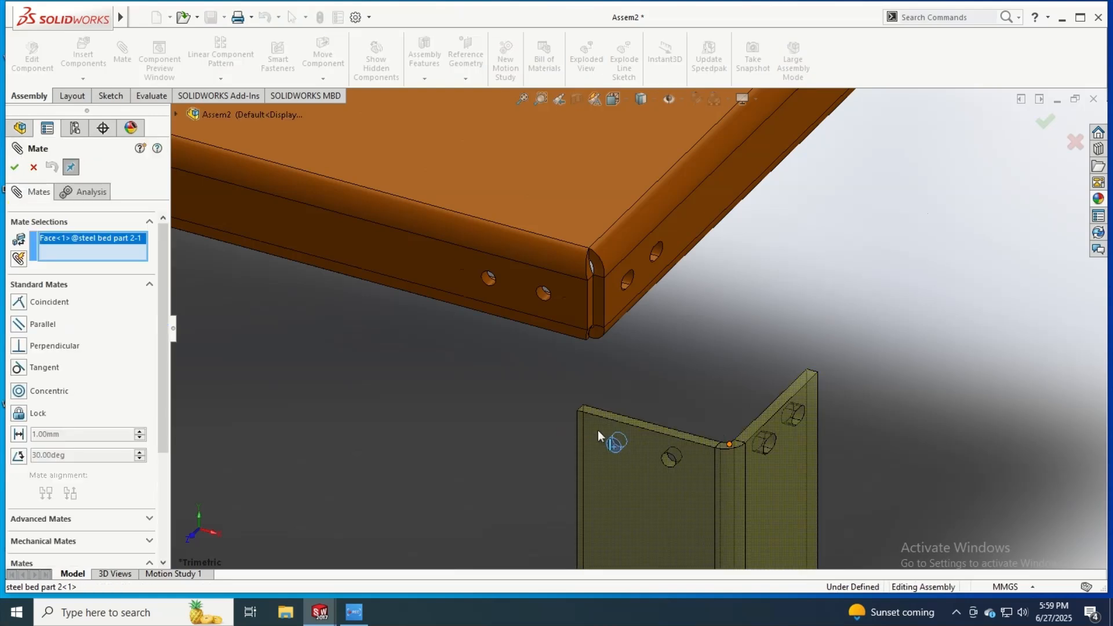
pyautogui.click(491, 287)
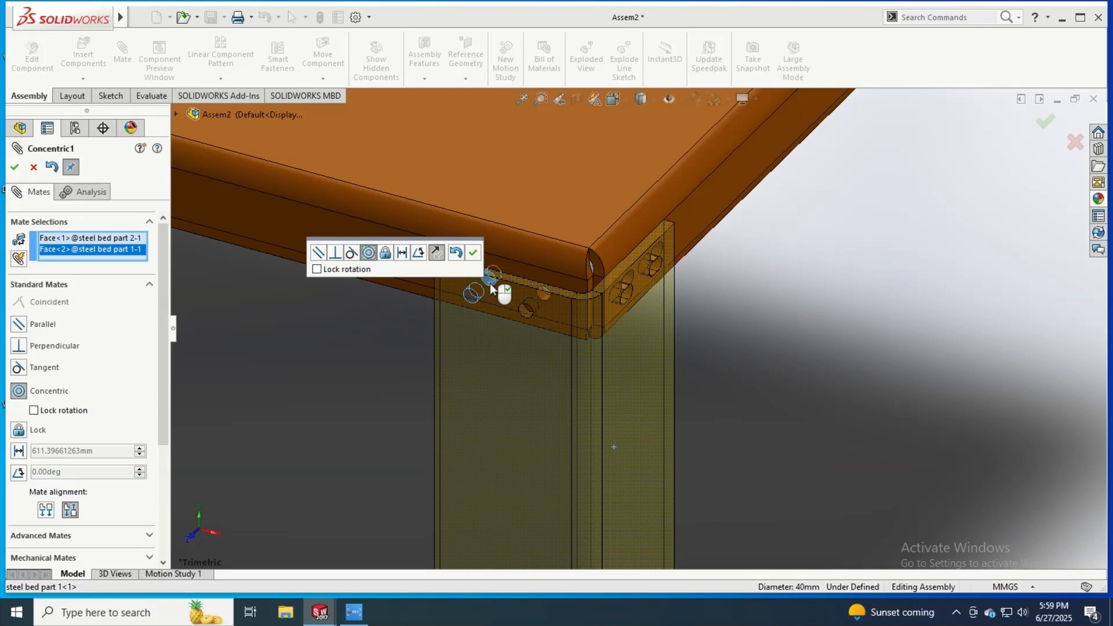
pyautogui.click(473, 253)
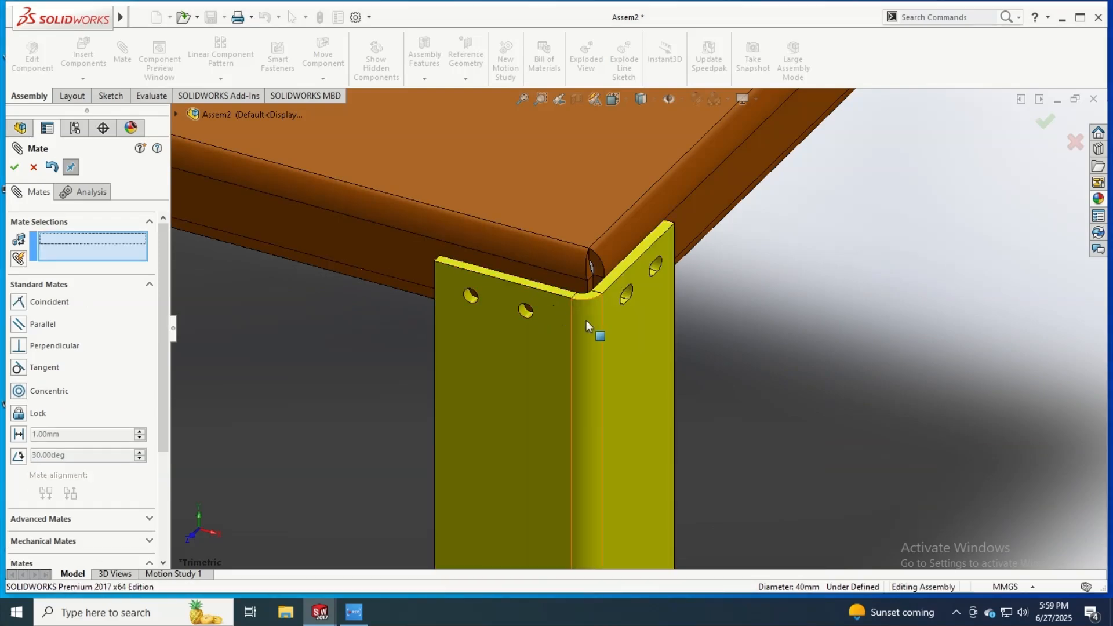
# Add a concentric mate between the end faces of the leg's outer slot and the matching slot in the panel's short side flange.
pyautogui.moveTo(586, 320); pyautogui.dragTo(524, 402, button='middle')
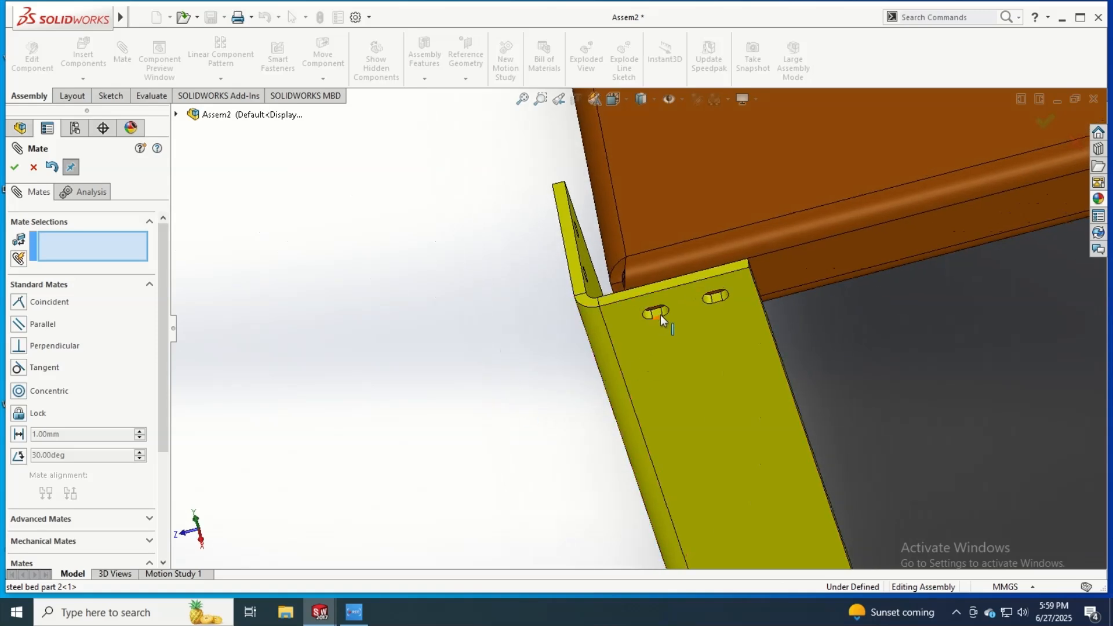
pyautogui.moveTo(660, 315); pyautogui.dragTo(735, 203, button='middle')
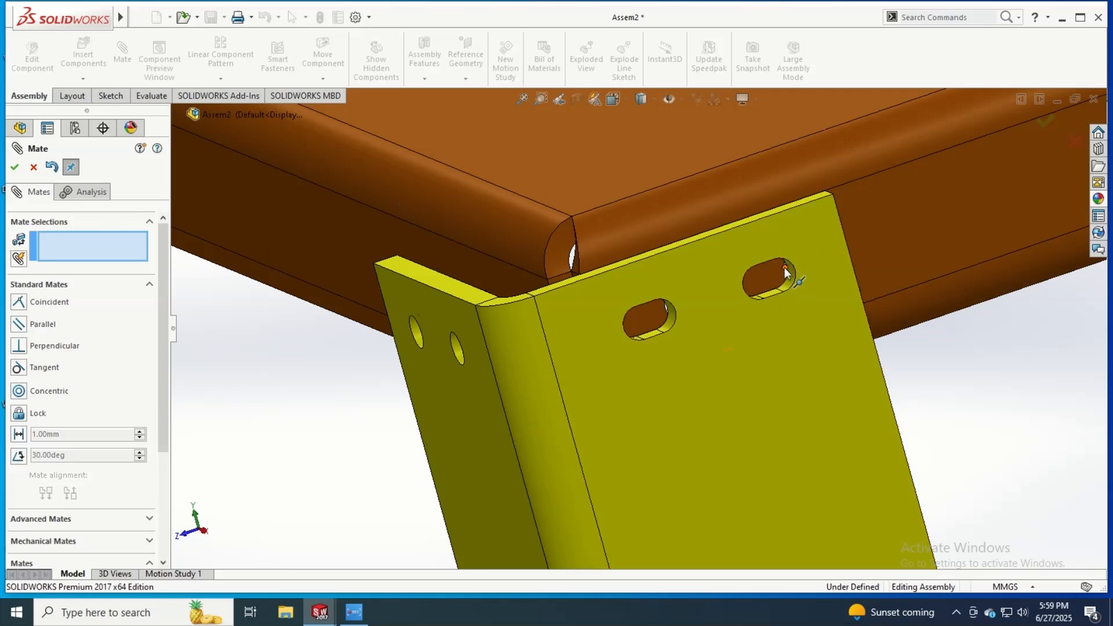
pyautogui.scroll(-5, 794, 267)
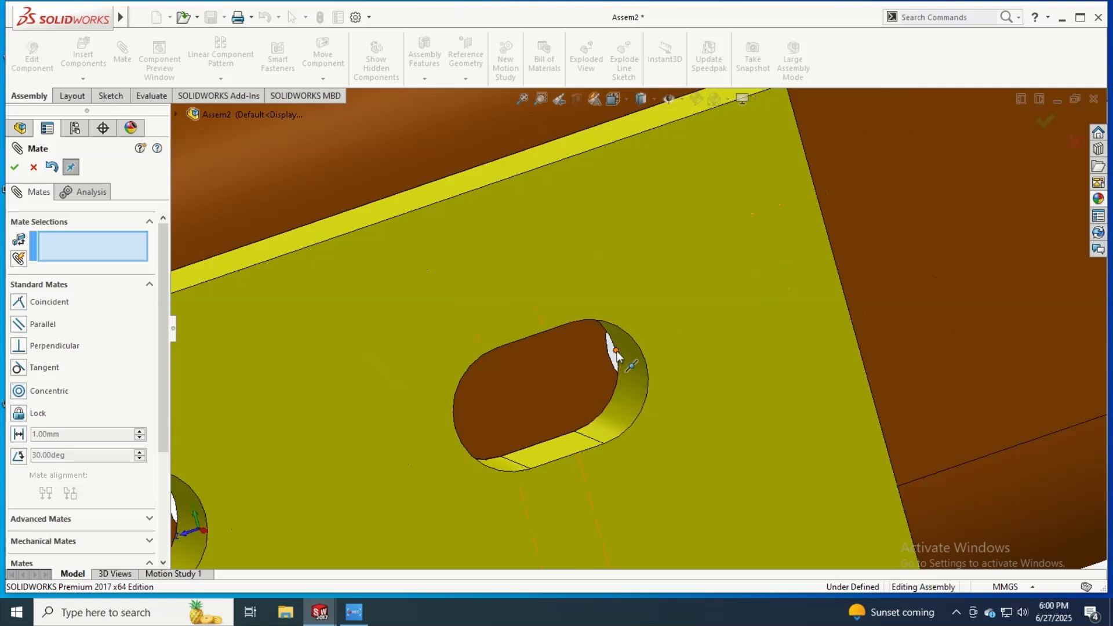
pyautogui.click(631, 344)
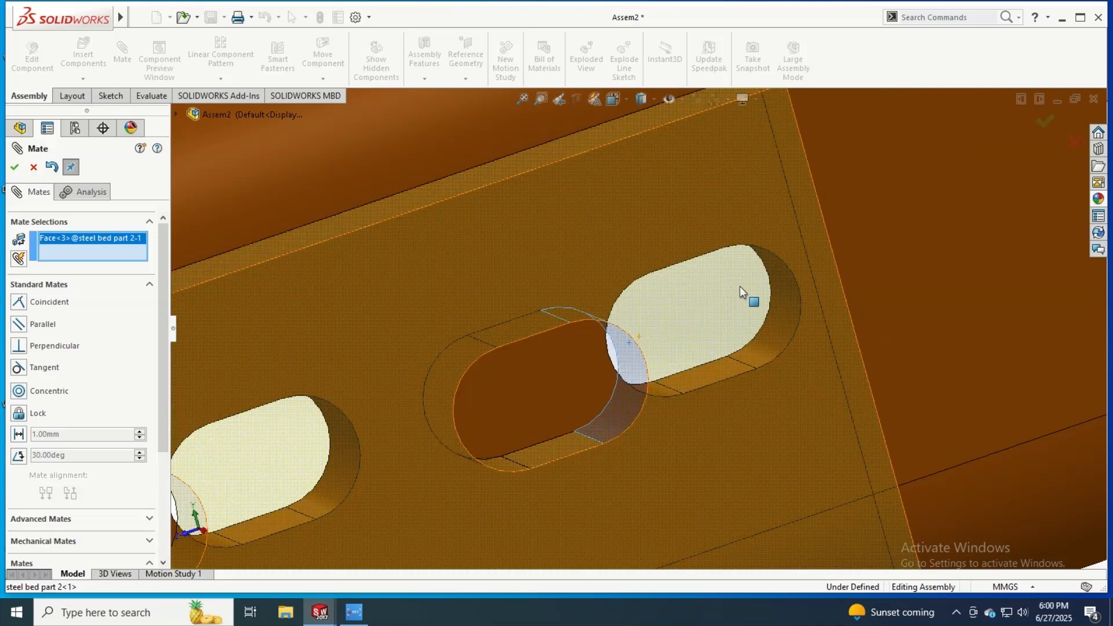
pyautogui.click(781, 285)
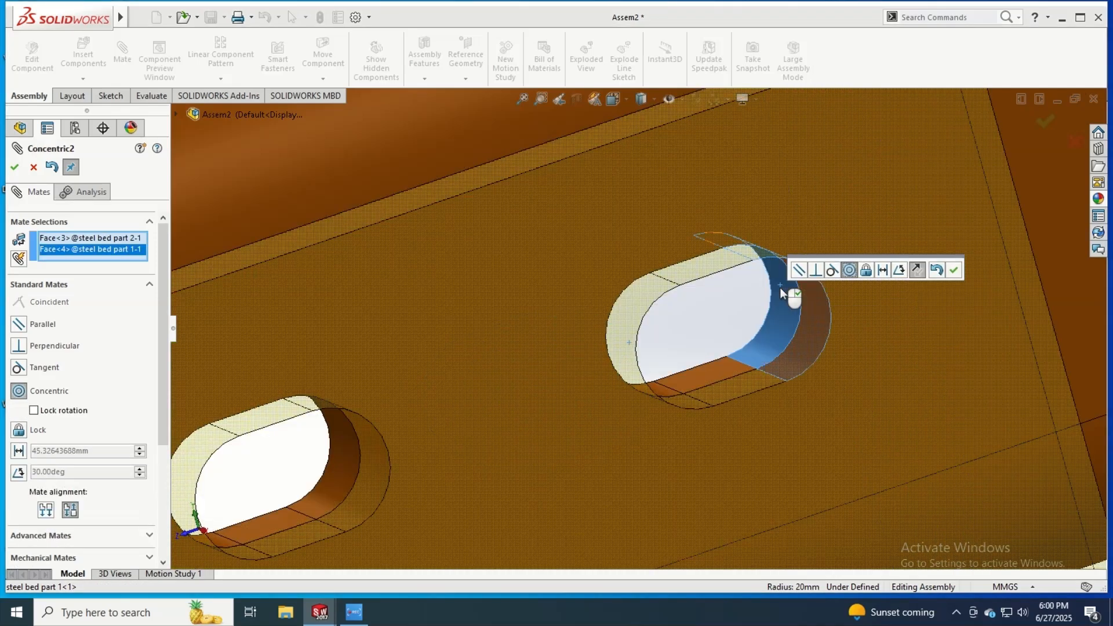
pyautogui.click(953, 271)
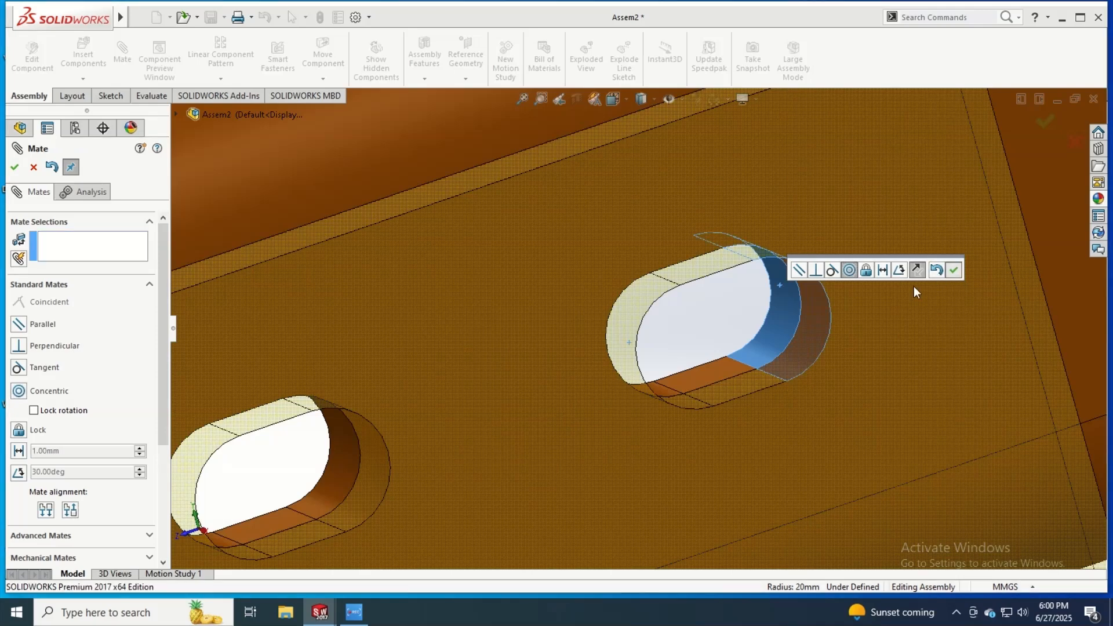
pyautogui.press('Escape')
# Examine how the leg's round holes and slots line up with those of the bed panel on both sides of the corner.
pyautogui.scroll(6, 759, 364)
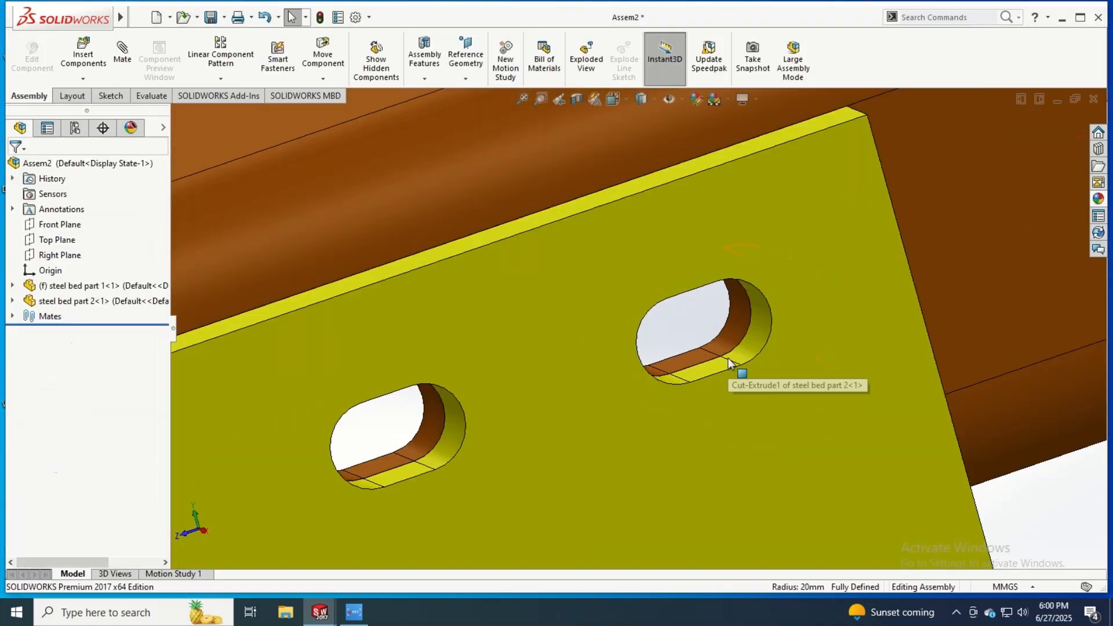
pyautogui.moveTo(539, 355); pyautogui.dragTo(589, 305, button='middle')
pyautogui.moveTo(419, 371); pyautogui.dragTo(408, 394, button='middle')
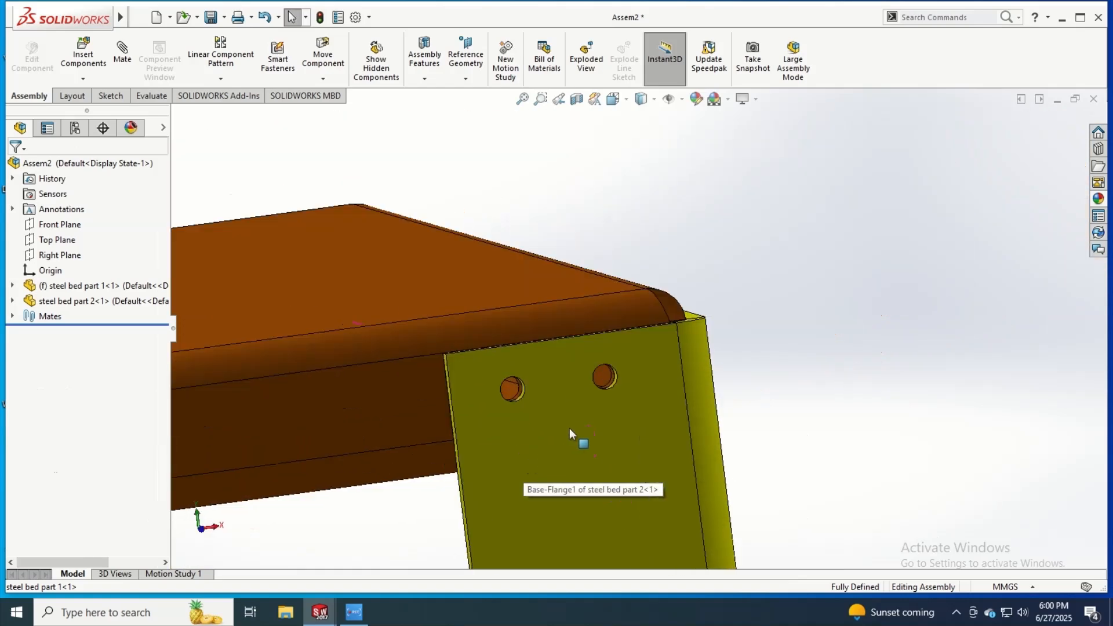
pyautogui.scroll(-6, 569, 428)
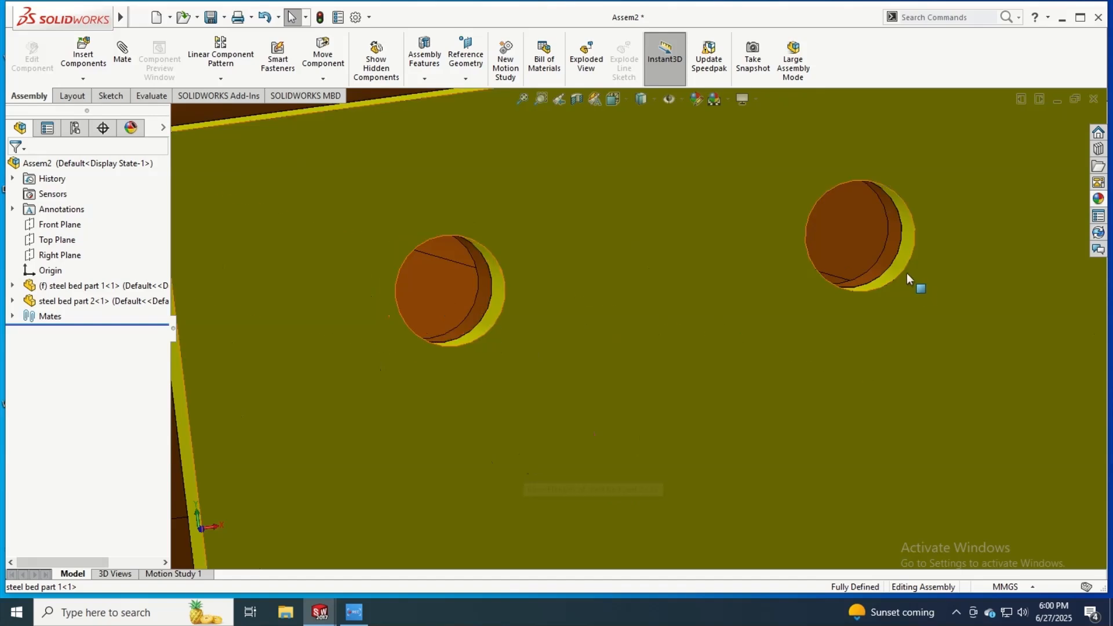
pyautogui.scroll(6, 906, 273)
pyautogui.moveTo(907, 285); pyautogui.dragTo(792, 316, button='middle')
pyautogui.scroll(3, 911, 277)
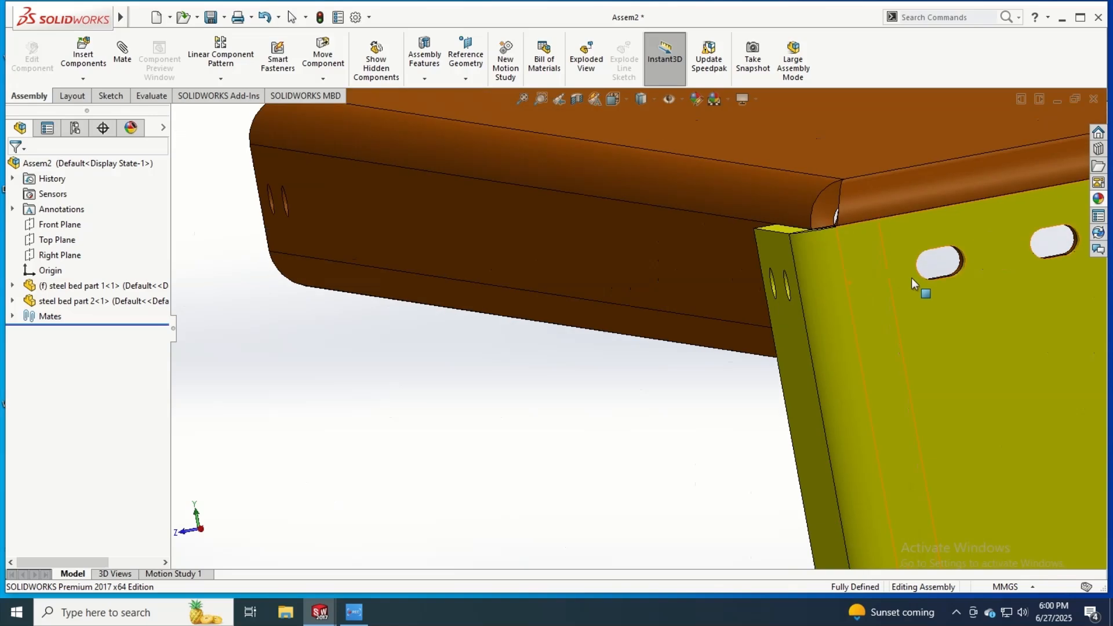
pyautogui.scroll(-4, 908, 281)
pyautogui.scroll(3, 398, 313)
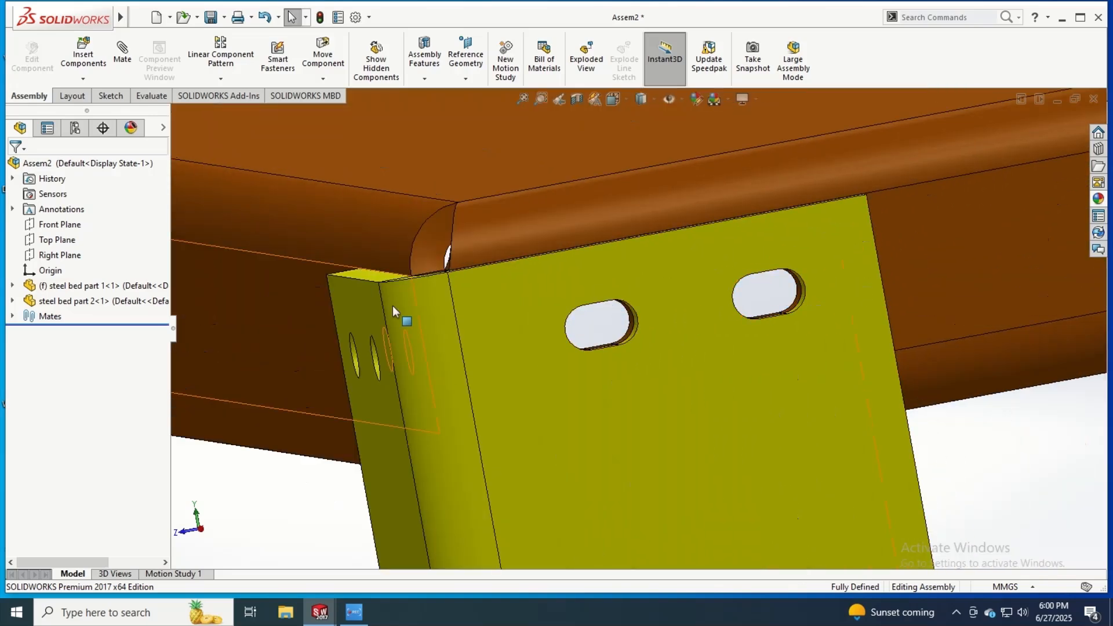
# Start a Mirror Components operation and list the assembly's planes and parts for choosing the mirror plane.
pyautogui.scroll(6, 537, 350)
pyautogui.scroll(3, 548, 342)
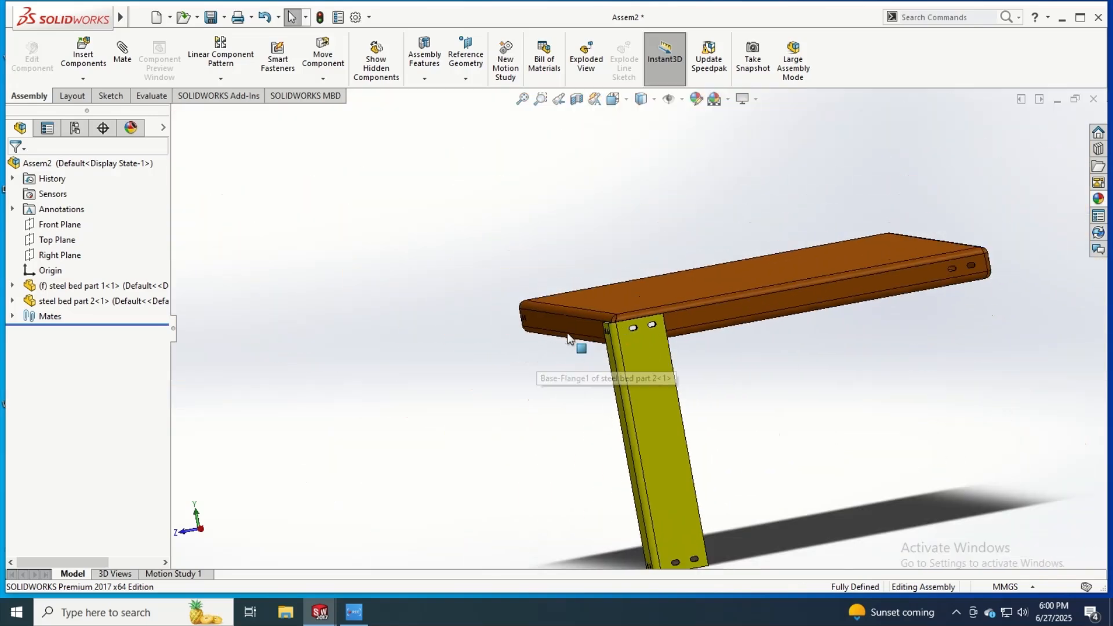
pyautogui.moveTo(571, 348); pyautogui.dragTo(611, 392, button='middle')
pyautogui.scroll(4, 556, 374)
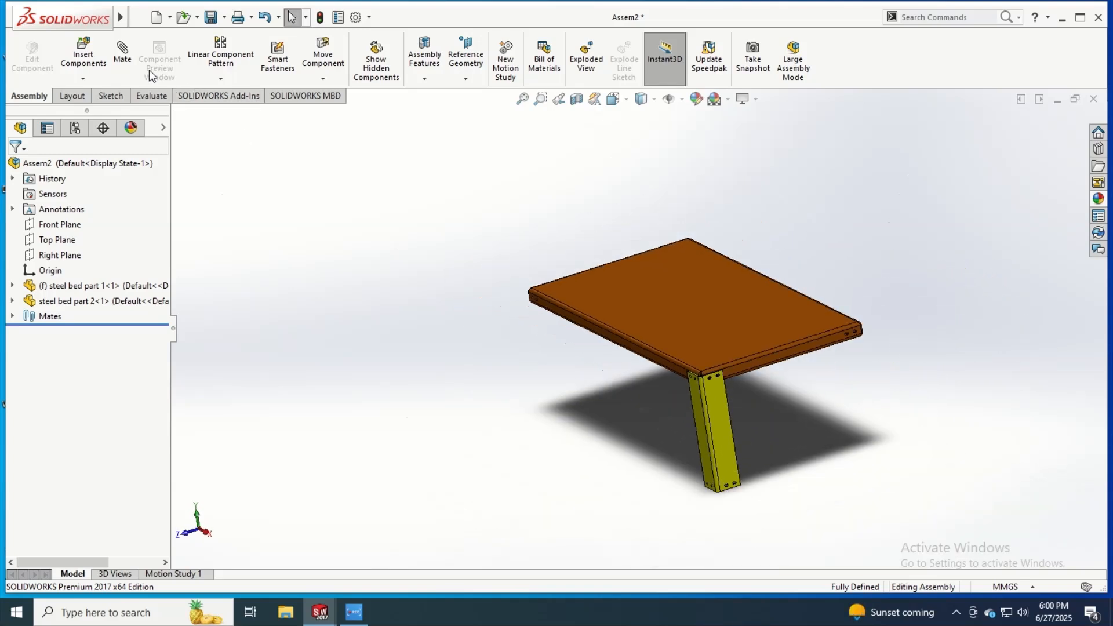
pyautogui.click(221, 78)
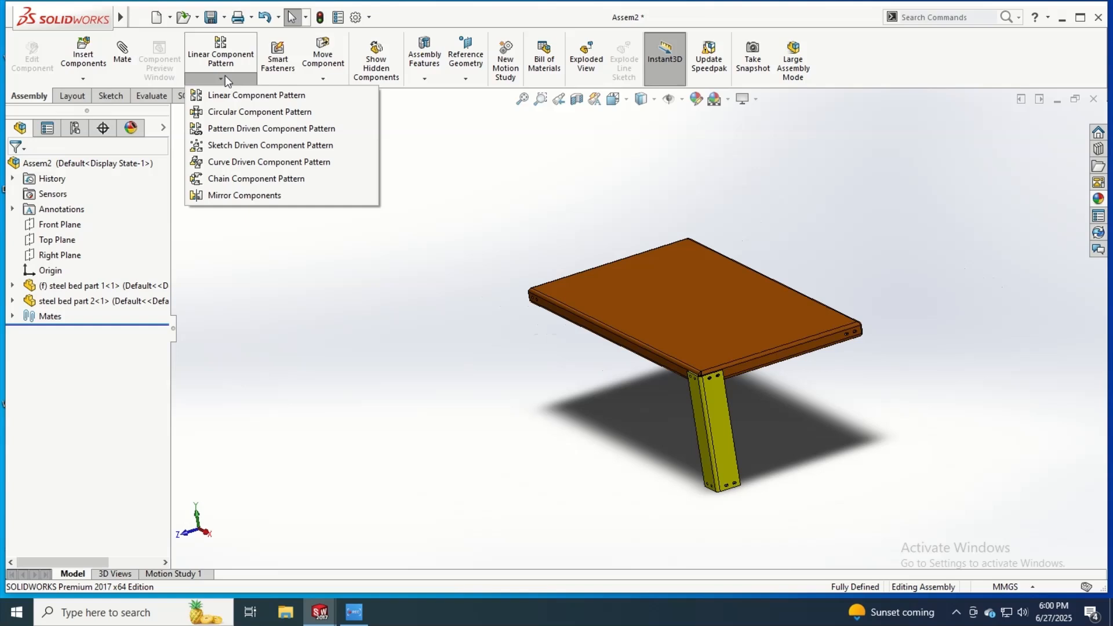
pyautogui.click(222, 196)
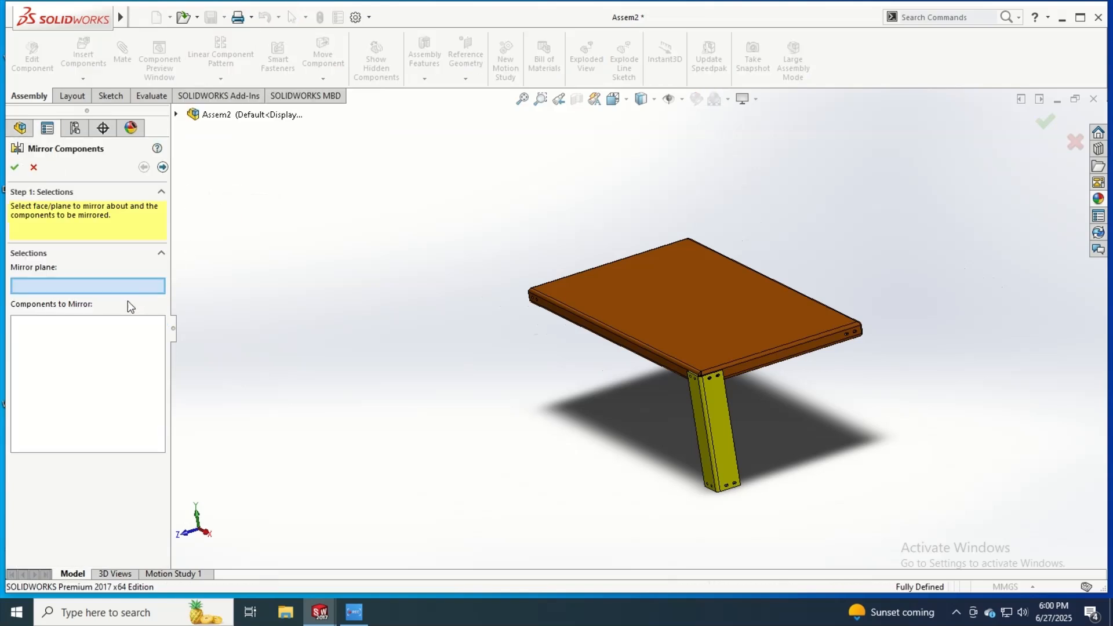
pyautogui.click(175, 115)
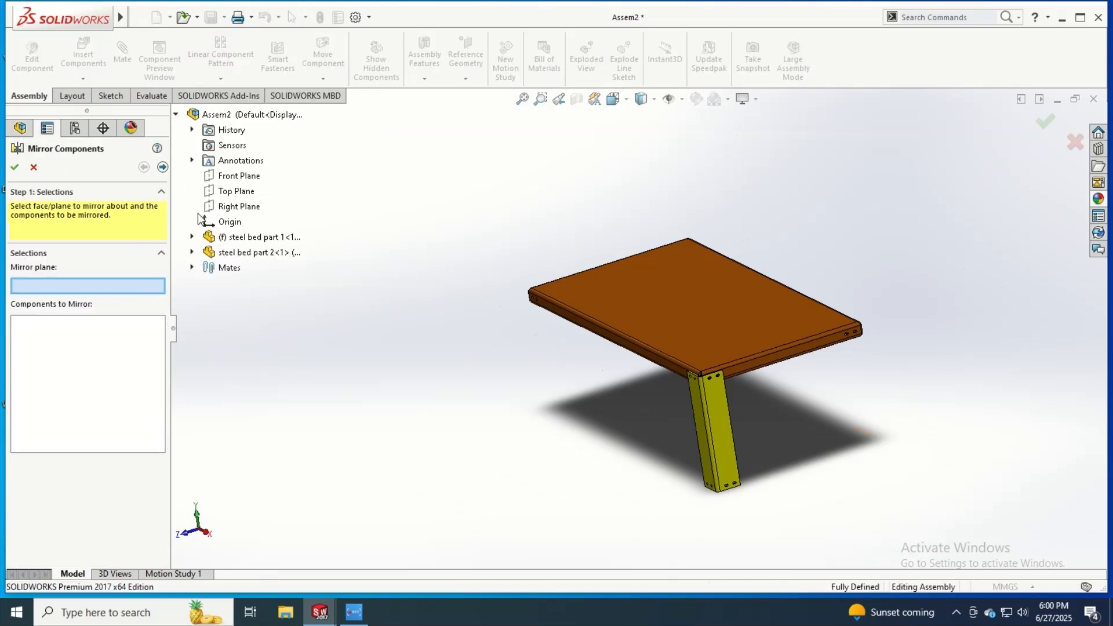
pyautogui.click(219, 207)
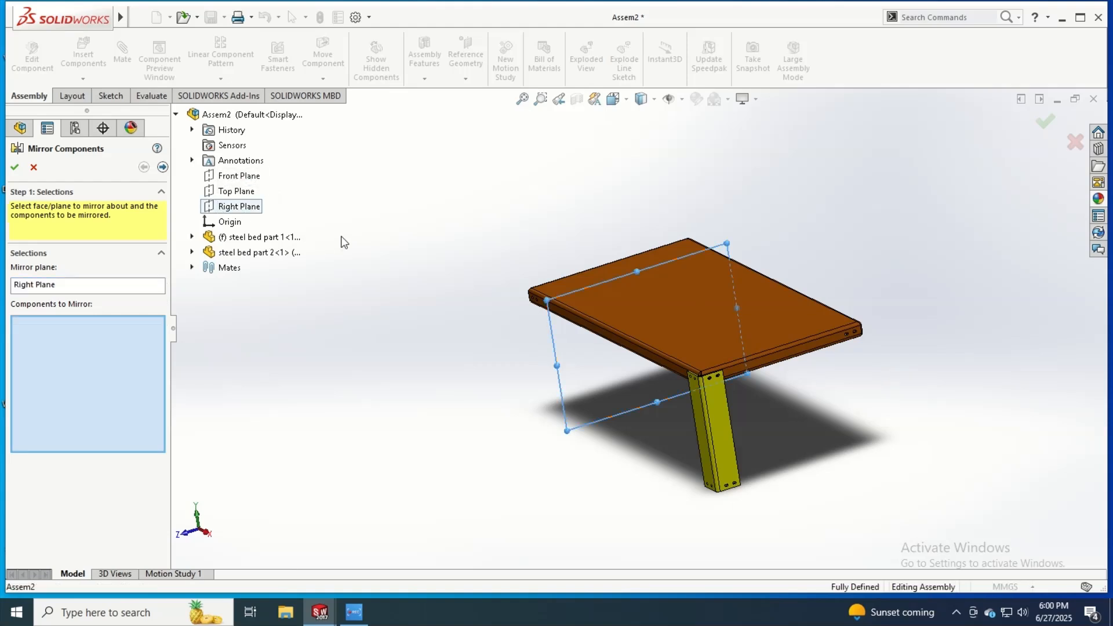
pyautogui.moveTo(342, 242); pyautogui.dragTo(365, 234, button='middle')
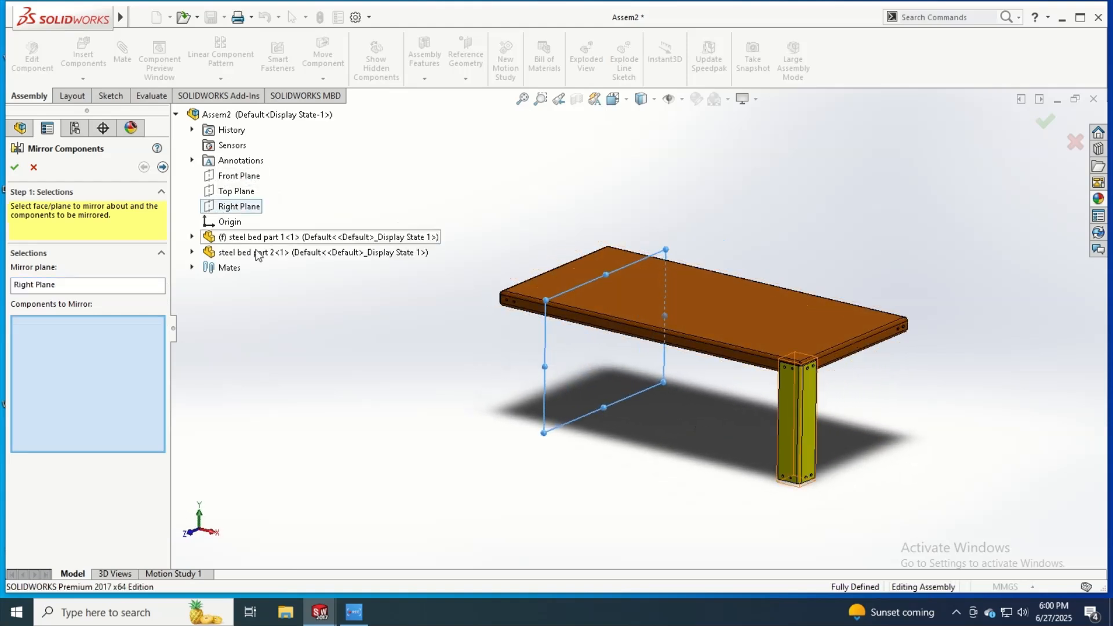
pyautogui.click(82, 288)
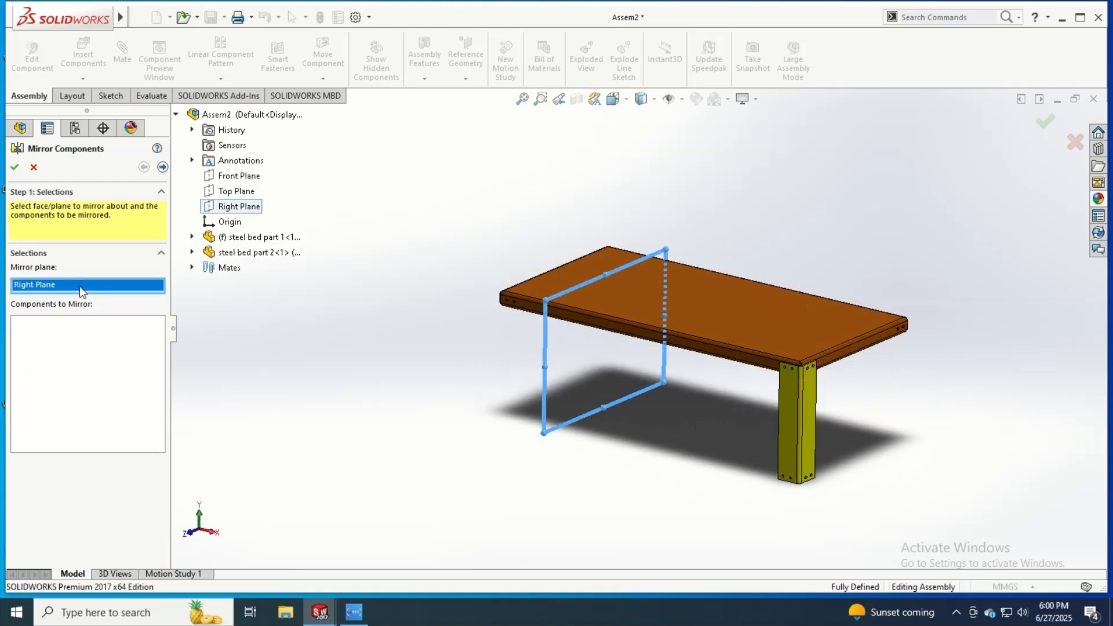
pyautogui.rightClick(83, 289)
pyautogui.click(115, 314)
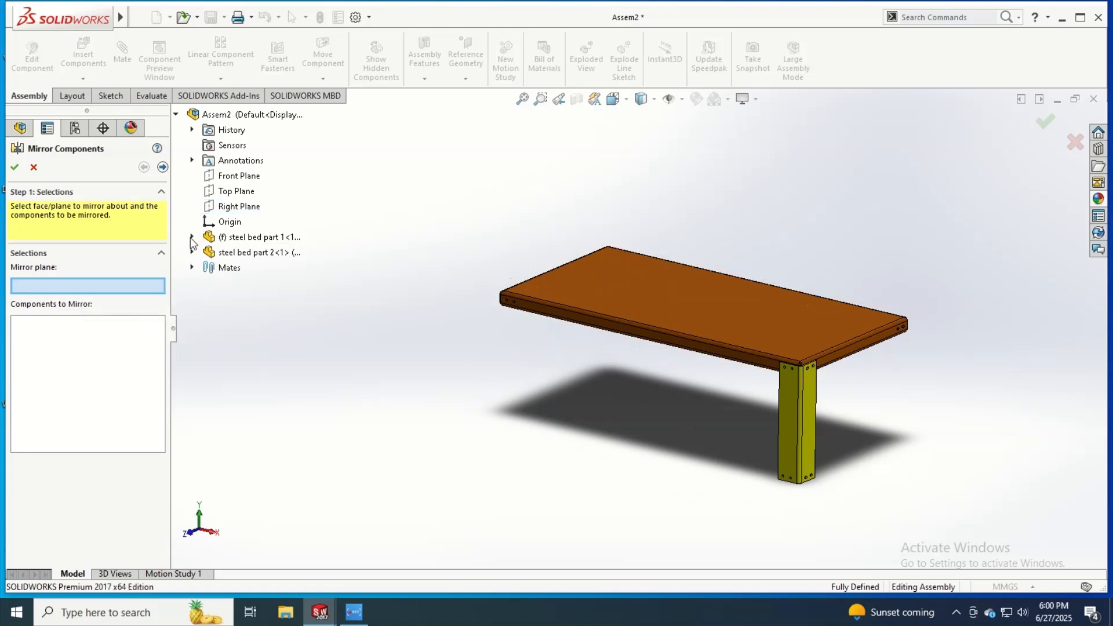
# Mirror the steel bed part 2 leg about the bed panel's own Right Plane to the panel's opposite end.
pyautogui.click(191, 237)
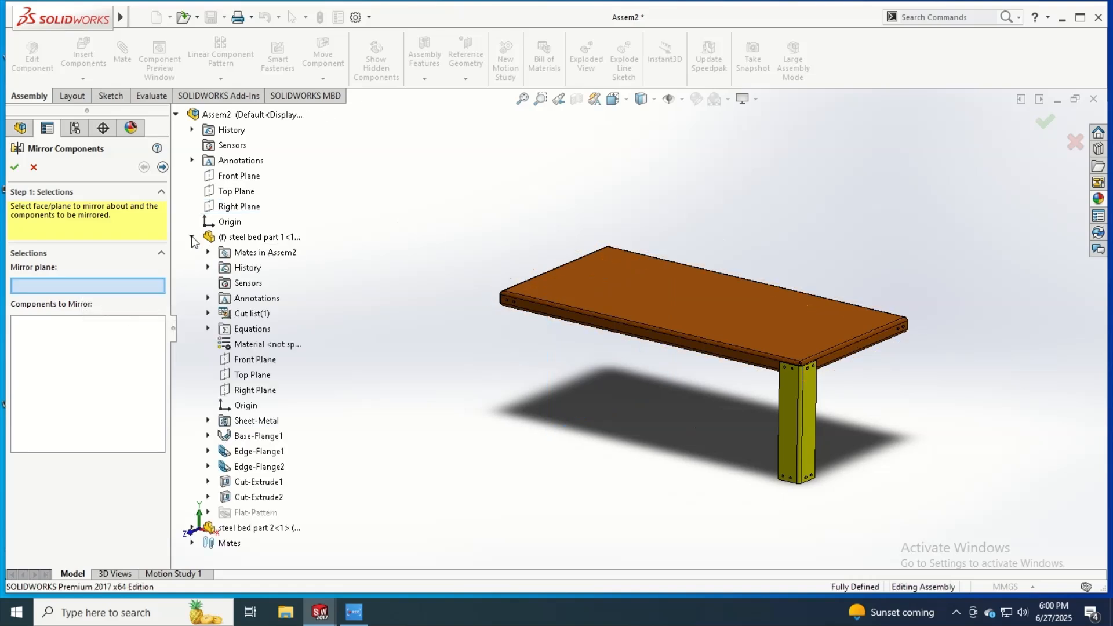
pyautogui.click(238, 390)
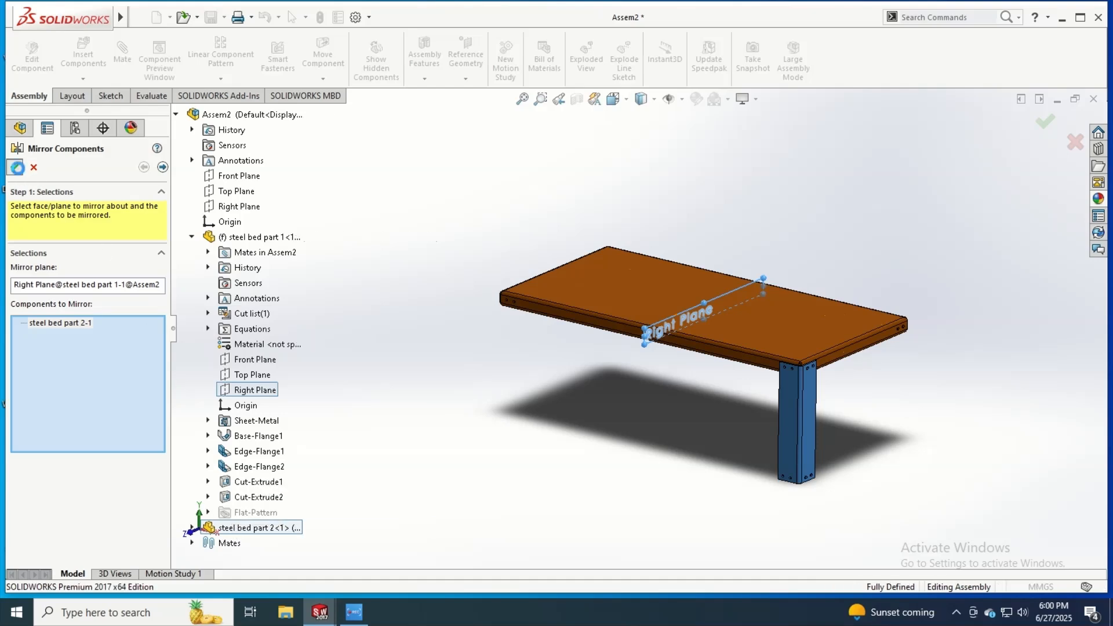
pyautogui.click(17, 167)
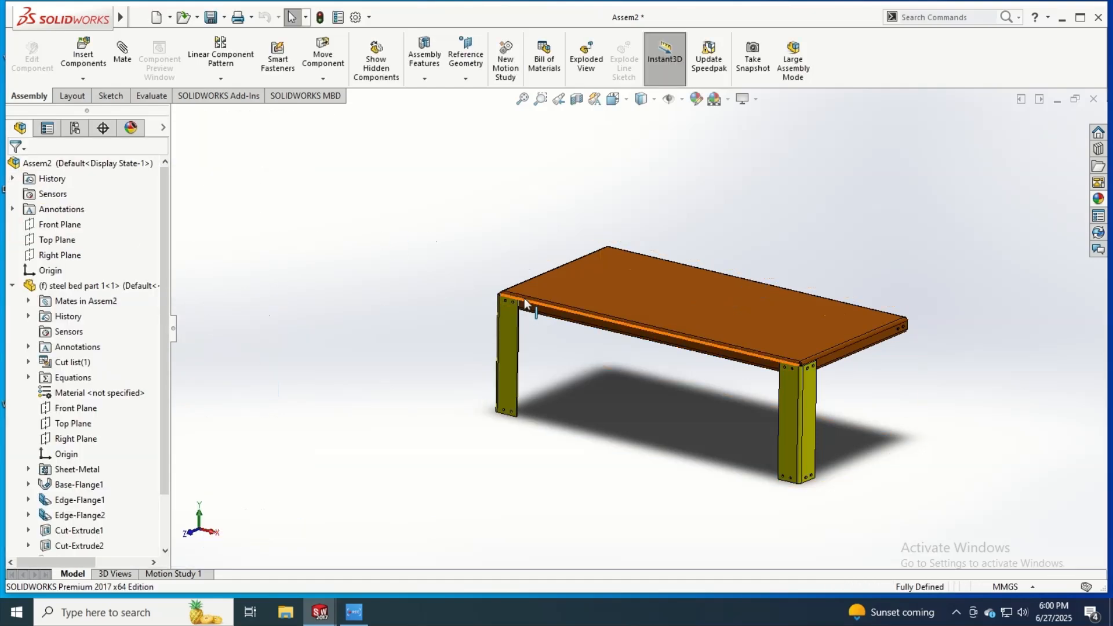
# Mirror both legs about the bed panel's own Front Plane to fit the two remaining corners.
pyautogui.scroll(-4, 525, 302)
pyautogui.scroll(-2, 524, 321)
pyautogui.moveTo(643, 332); pyautogui.dragTo(815, 356, button='middle')
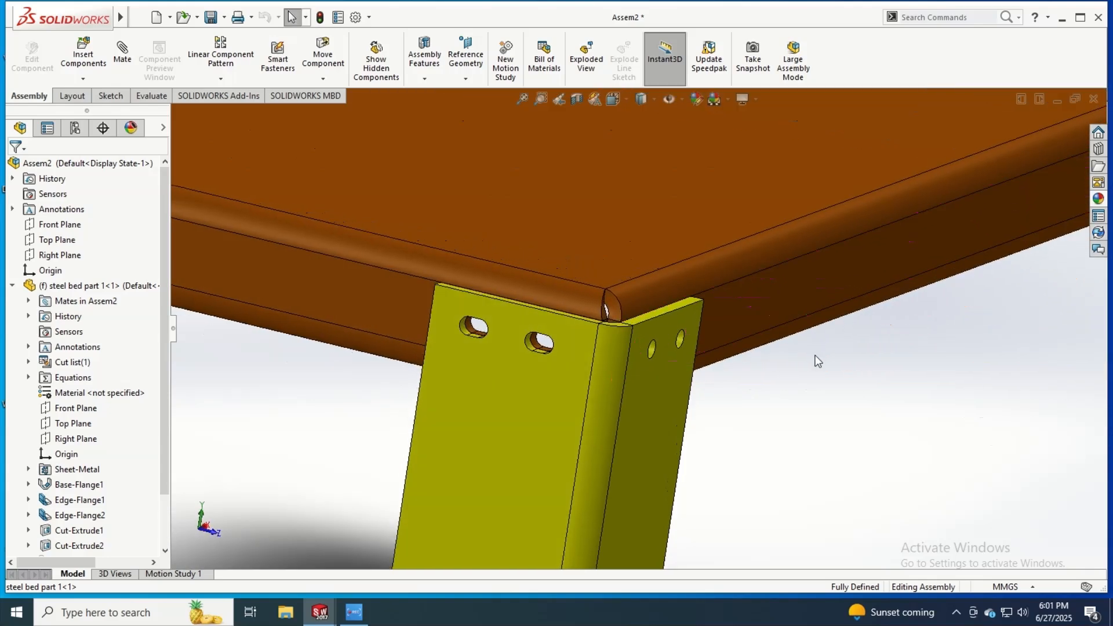
pyautogui.scroll(7, 815, 356)
pyautogui.scroll(2, 638, 400)
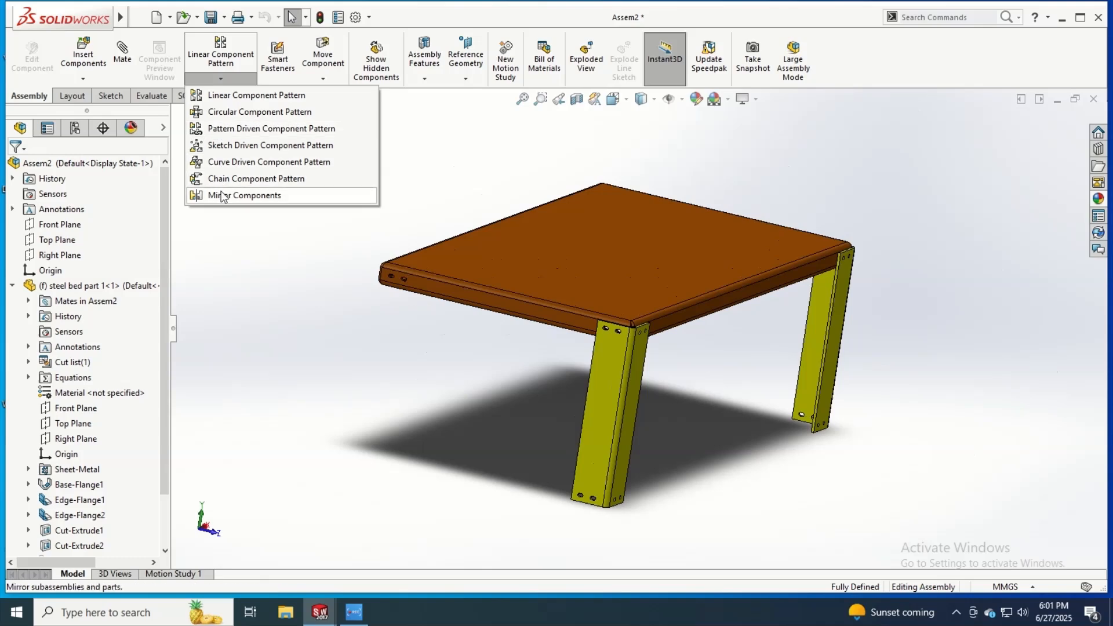
pyautogui.click(224, 196)
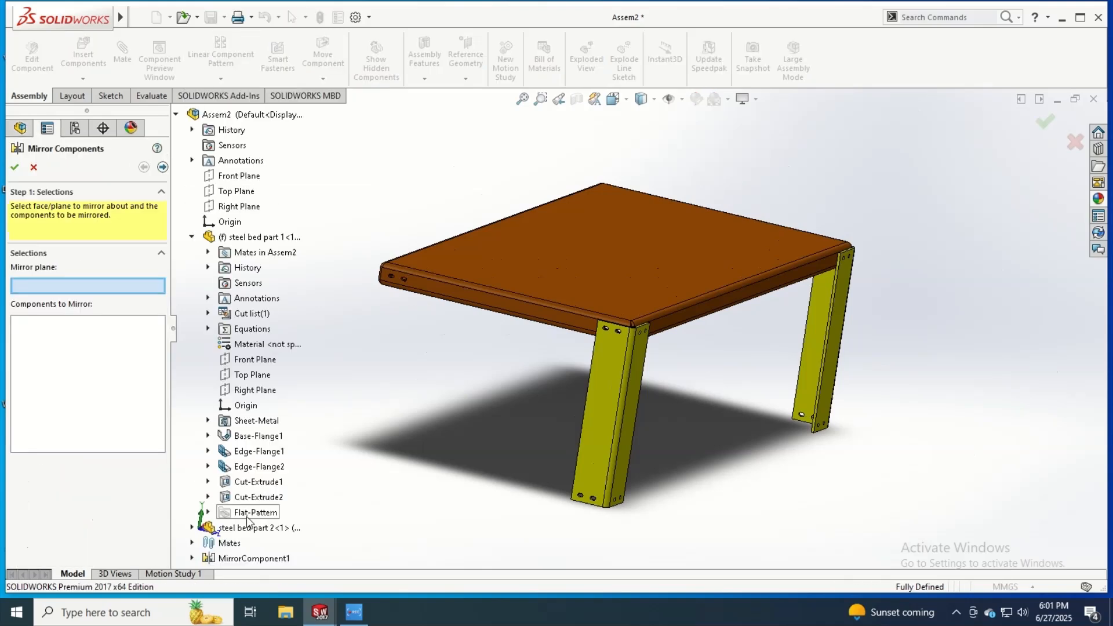
pyautogui.click(255, 359)
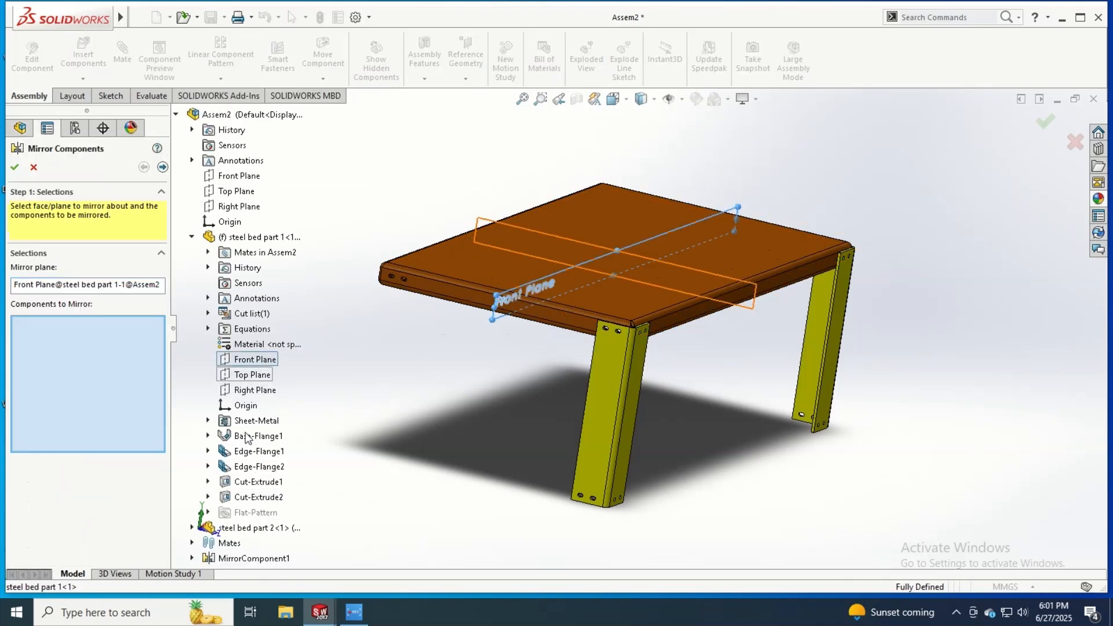
pyautogui.click(235, 560)
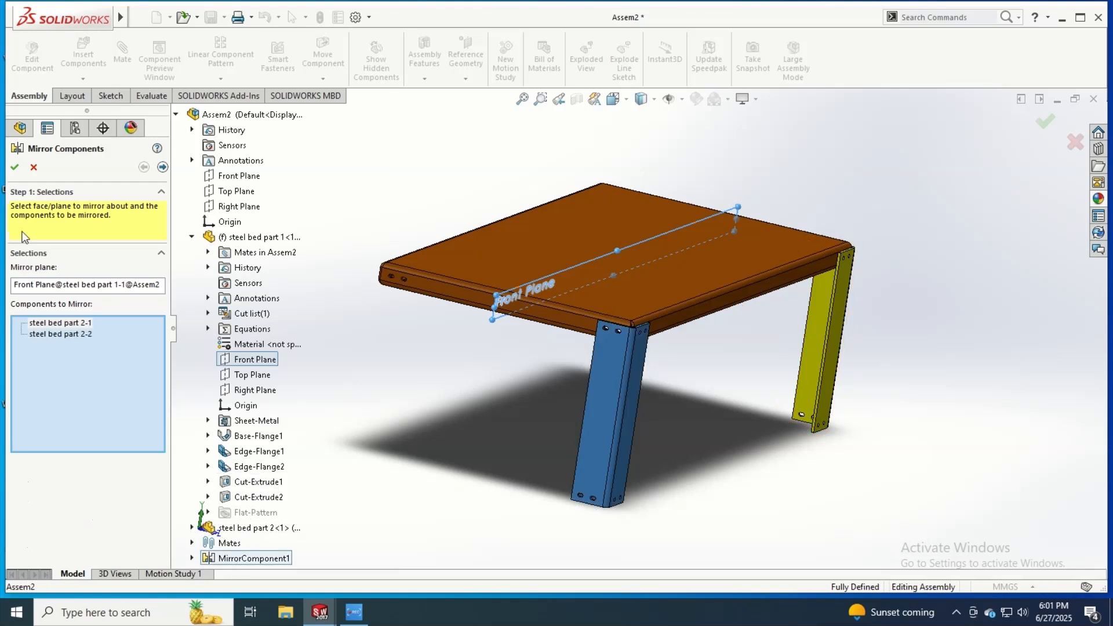
pyautogui.click(14, 168)
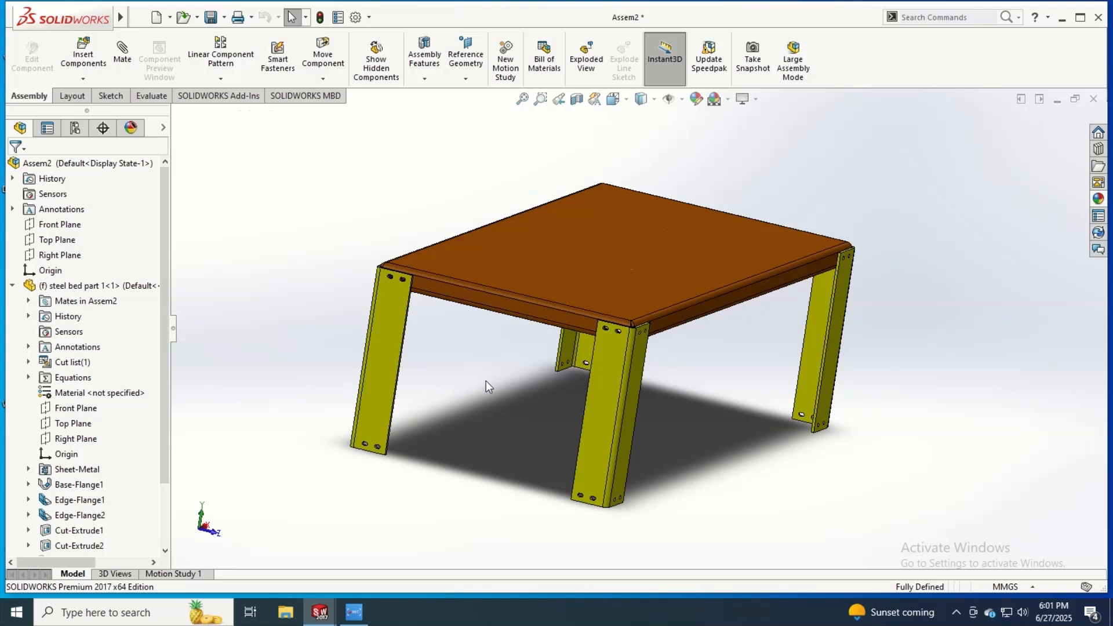
# Apply the Rooftop scene as the background of the bed assembly.
pyautogui.moveTo(486, 381); pyautogui.dragTo(619, 382, button='middle')
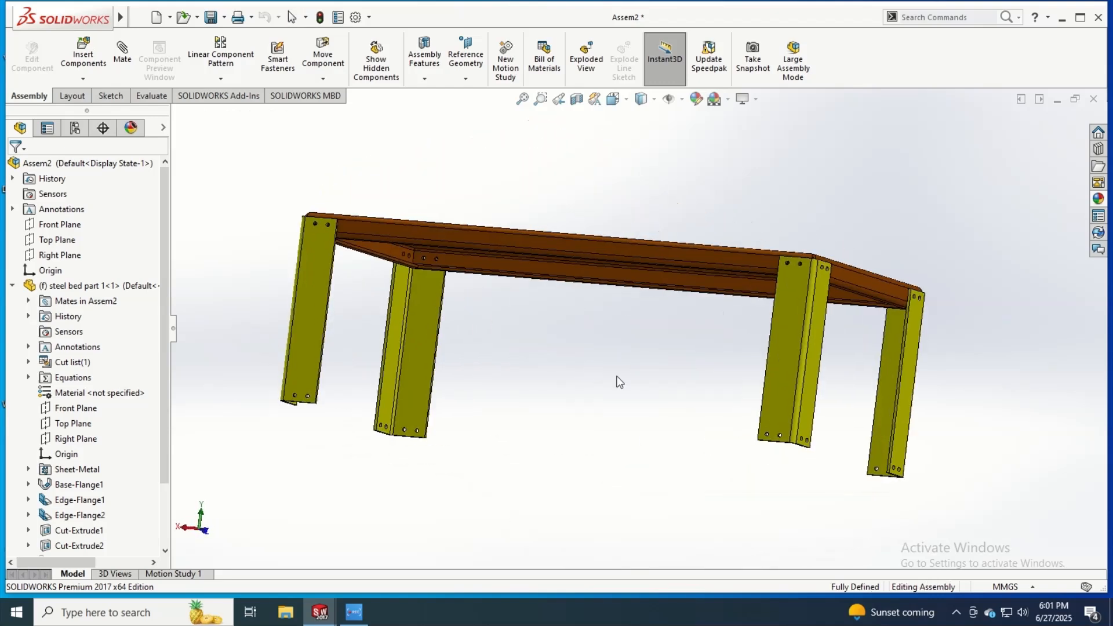
pyautogui.moveTo(699, 372); pyautogui.dragTo(724, 302, button='middle')
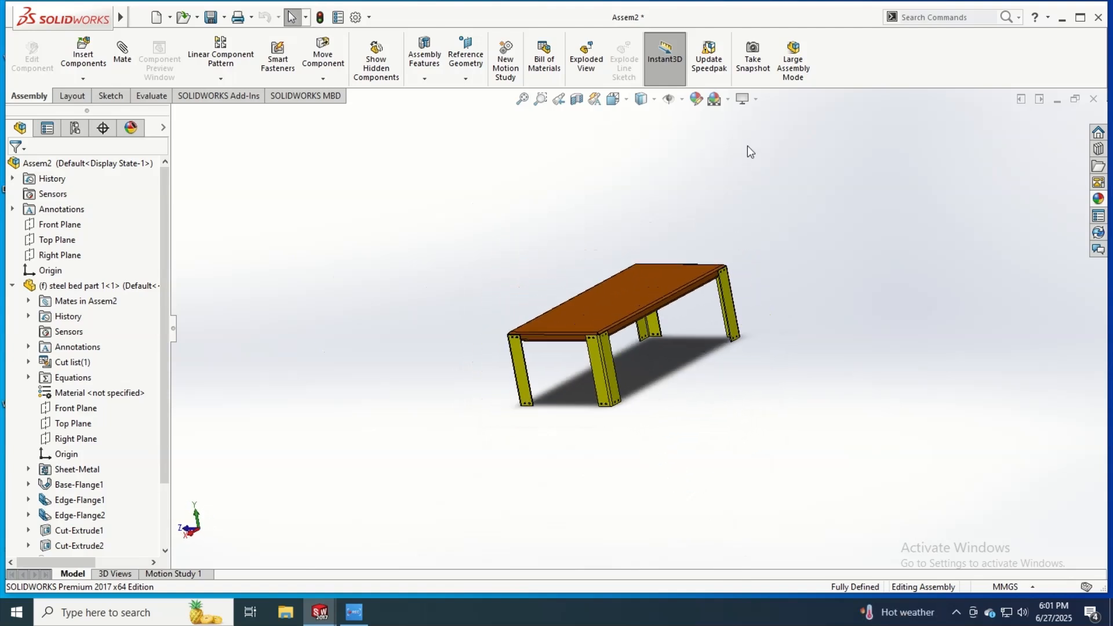
pyautogui.click(729, 100)
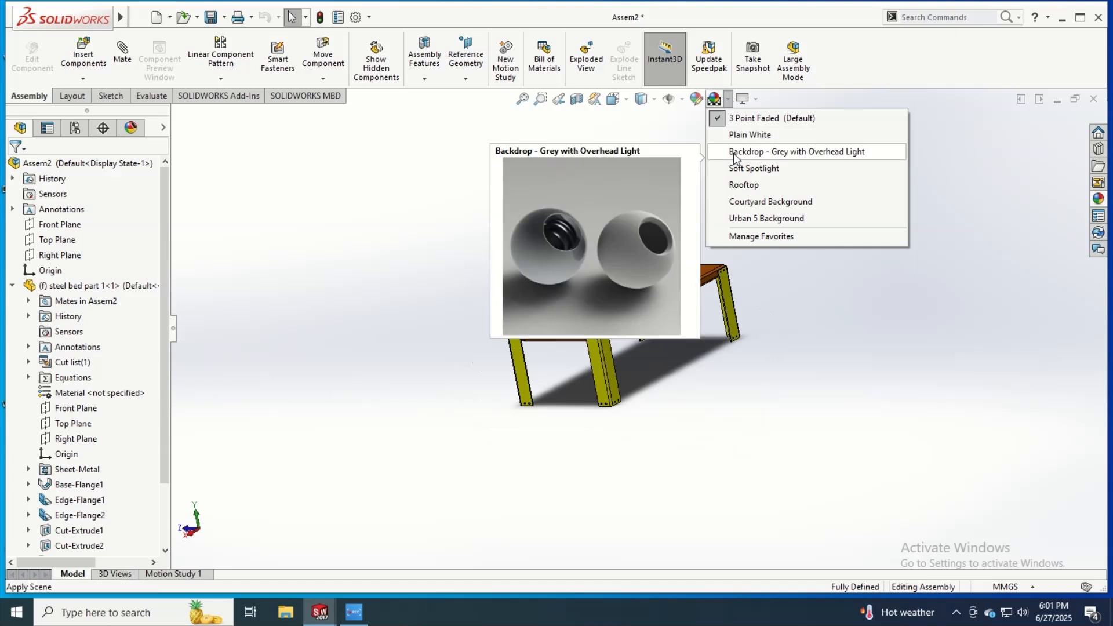
pyautogui.click(738, 184)
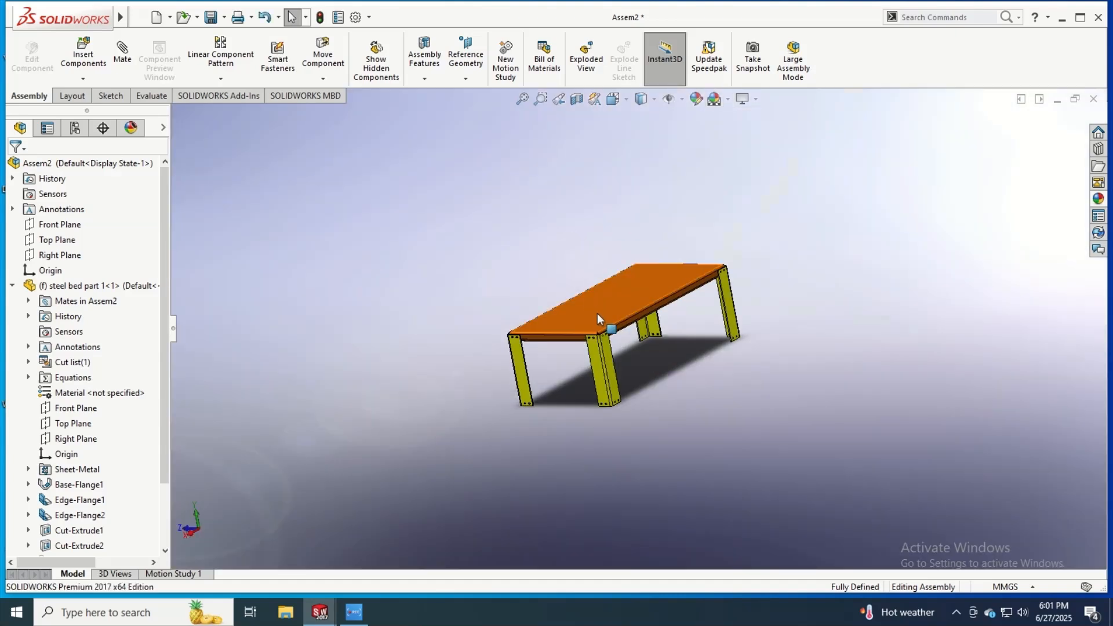
# View the four-legged bed assembly from the front, left, top and isometric directions.
pyautogui.hotkey('ctrl', '1')
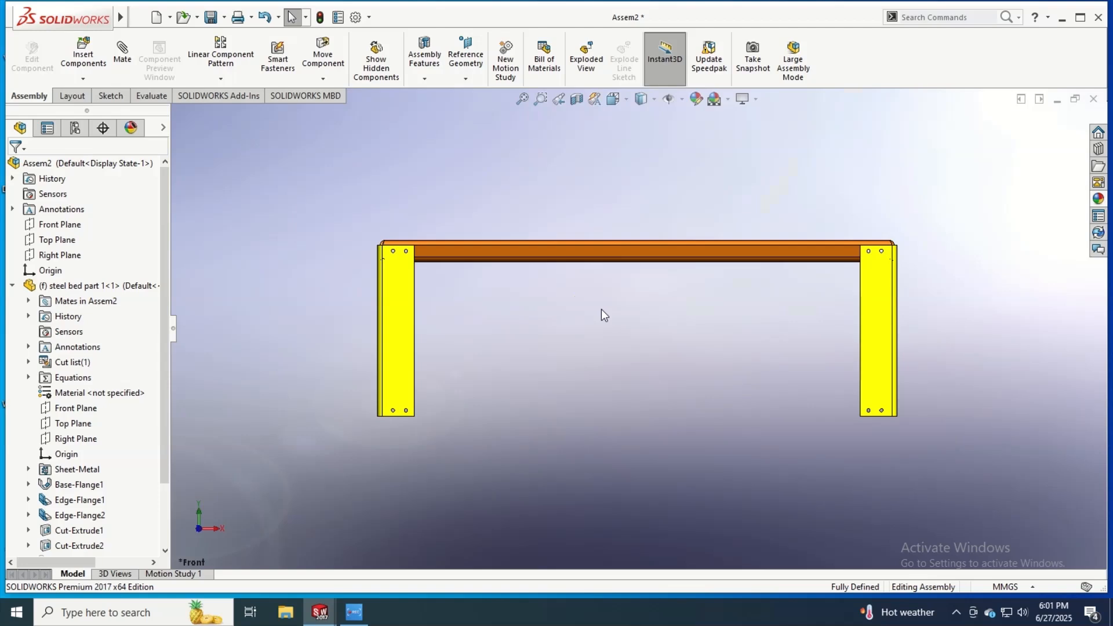
pyautogui.hotkey('ctrl', '3')
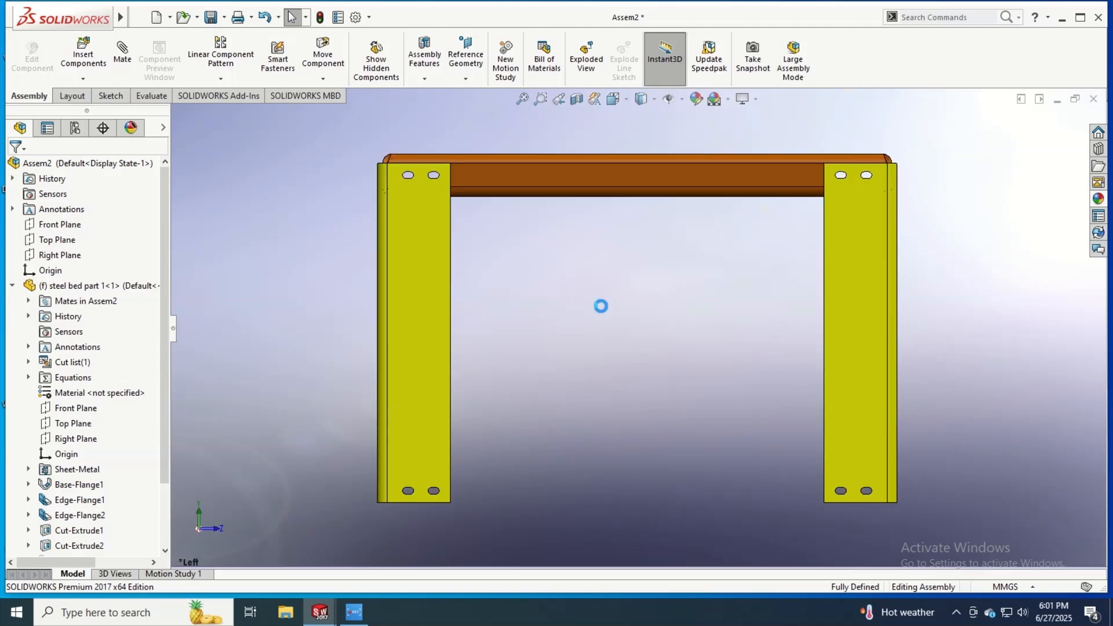
pyautogui.hotkey('ctrl', '5')
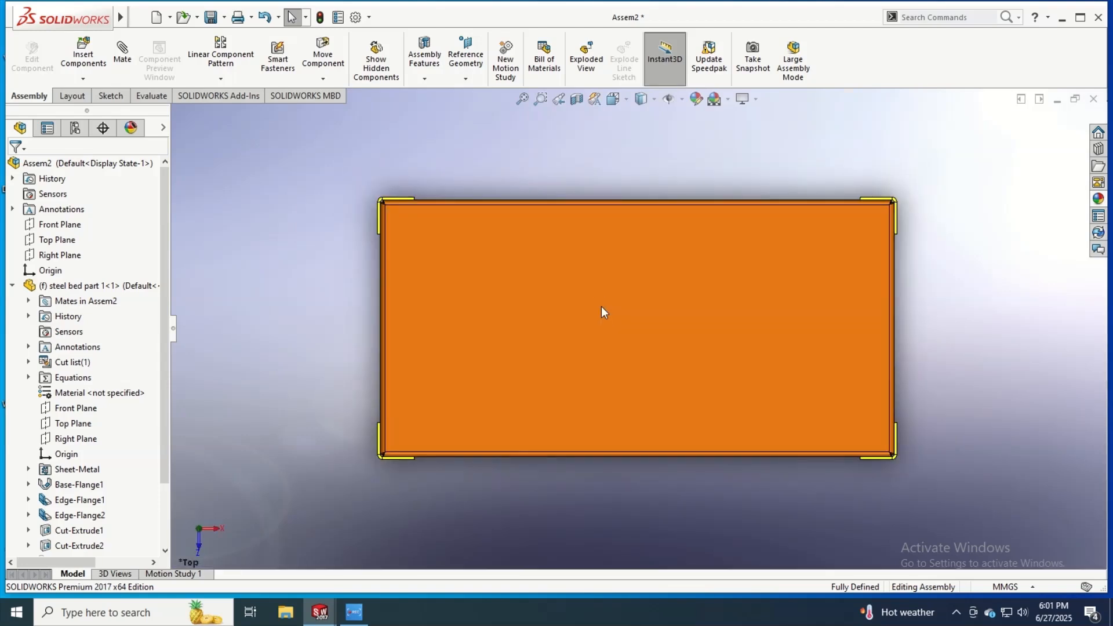
pyautogui.hotkey('ctrl', '7')
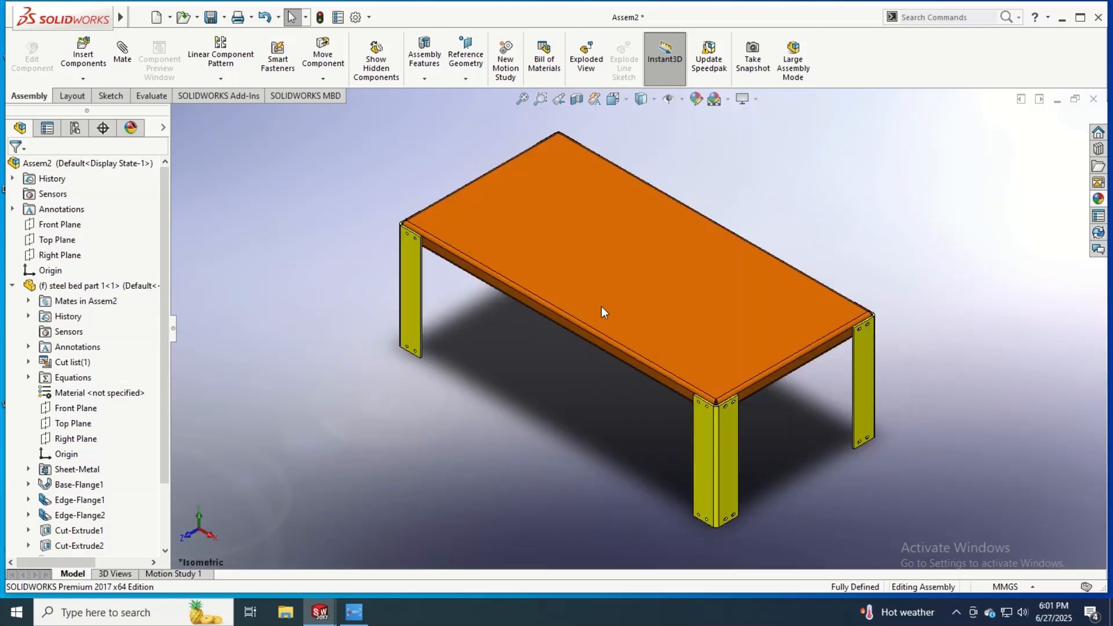
pyautogui.scroll(3, 614, 316)
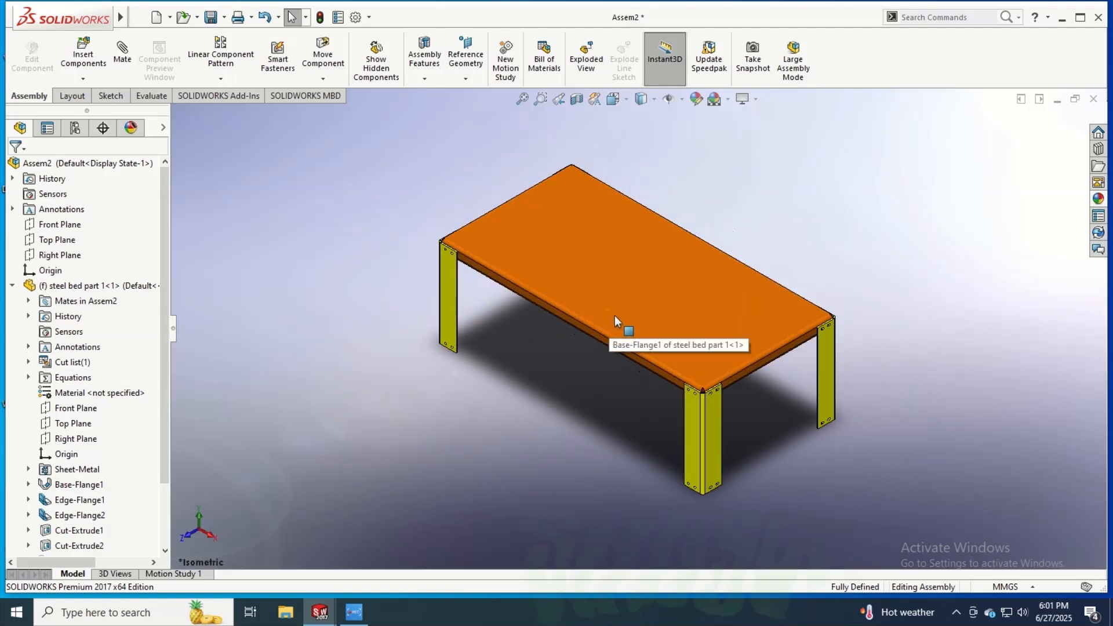